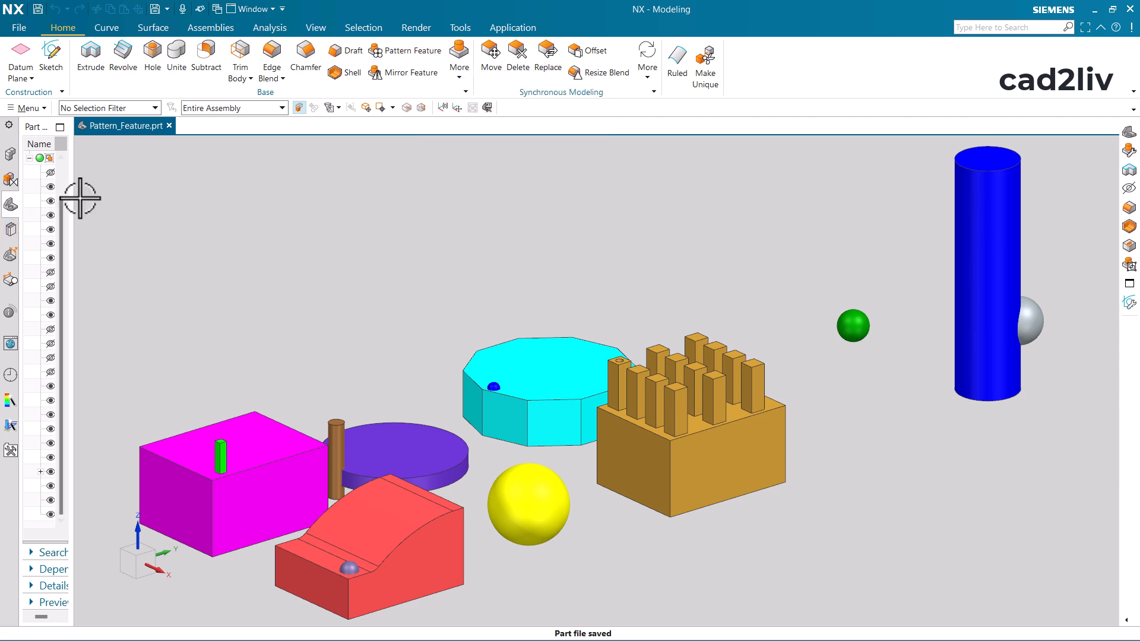
# - Examine the individual instances listed under the linear pattern feature in the model history
pyautogui.moveTo(72, 192); pyautogui.dragTo(213, 199)
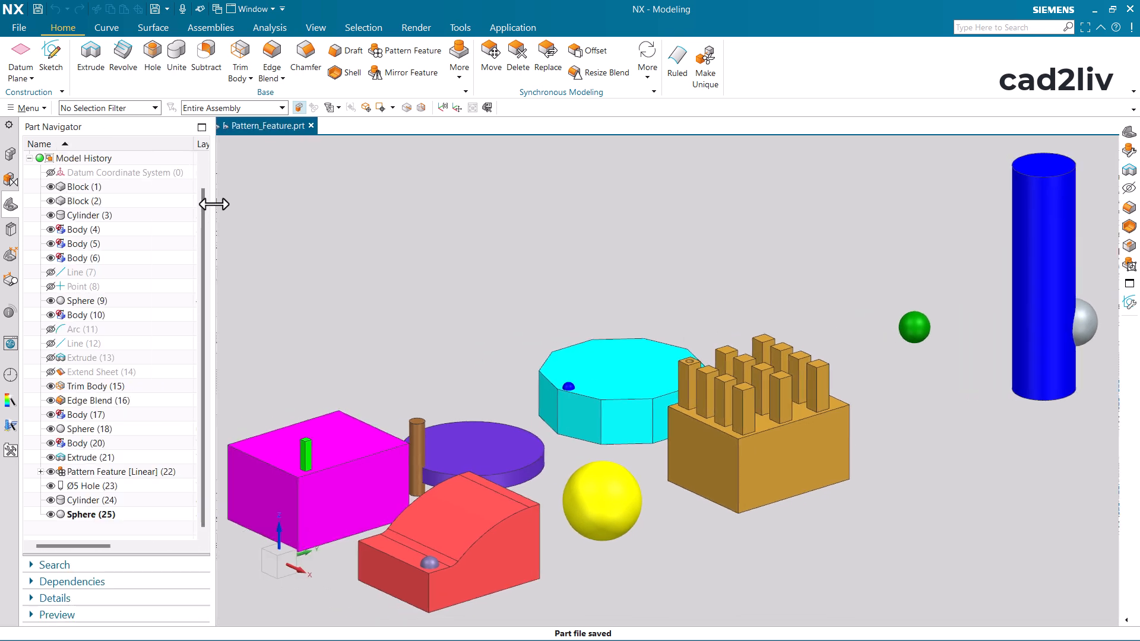
pyautogui.click(144, 471)
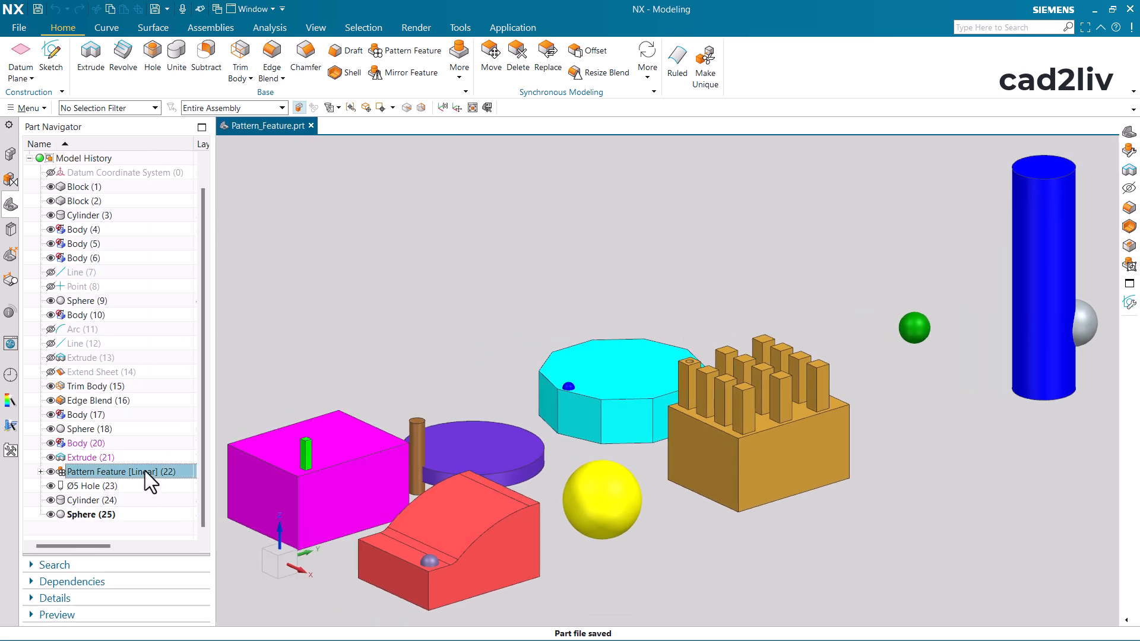
pyautogui.click(41, 472)
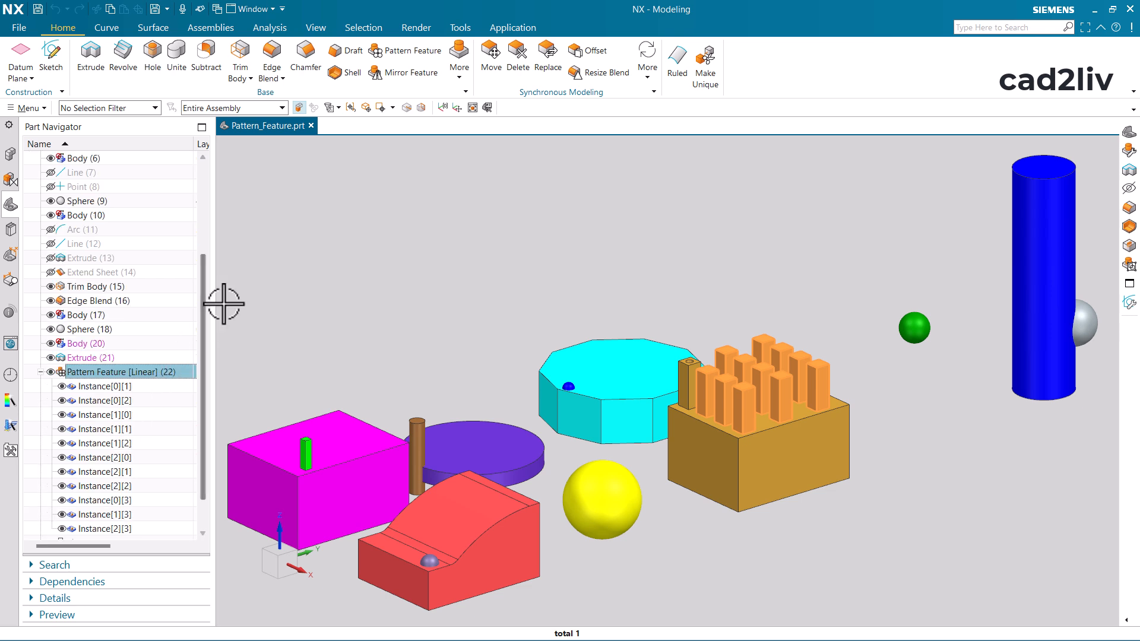
pyautogui.click(40, 372)
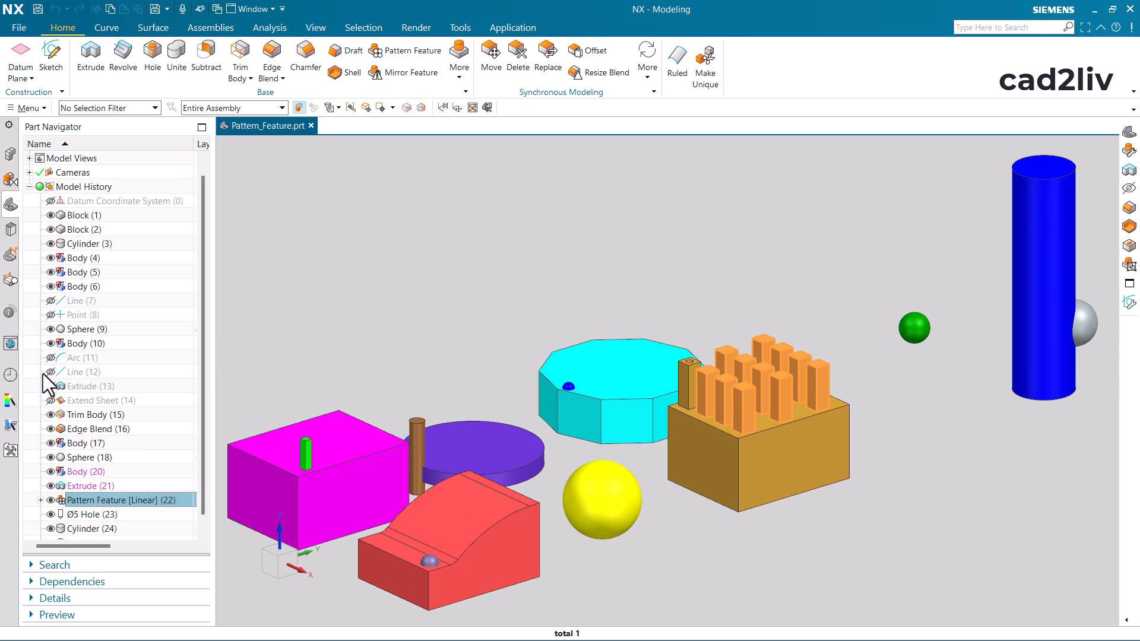
pyautogui.click(398, 292)
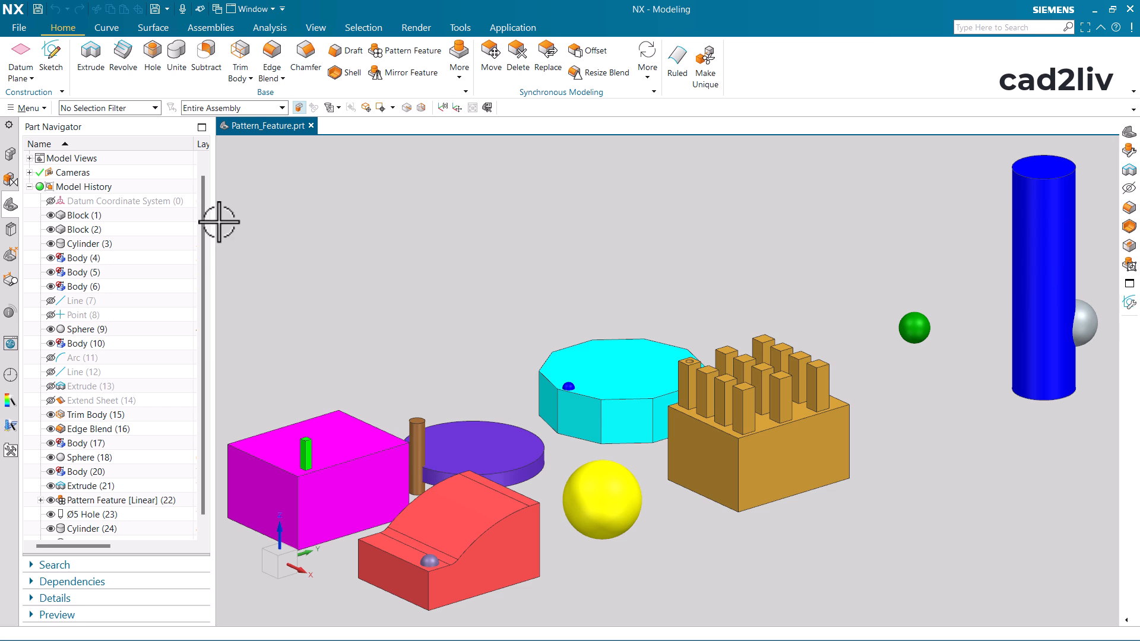
pyautogui.moveTo(217, 219); pyautogui.dragTo(123, 219)
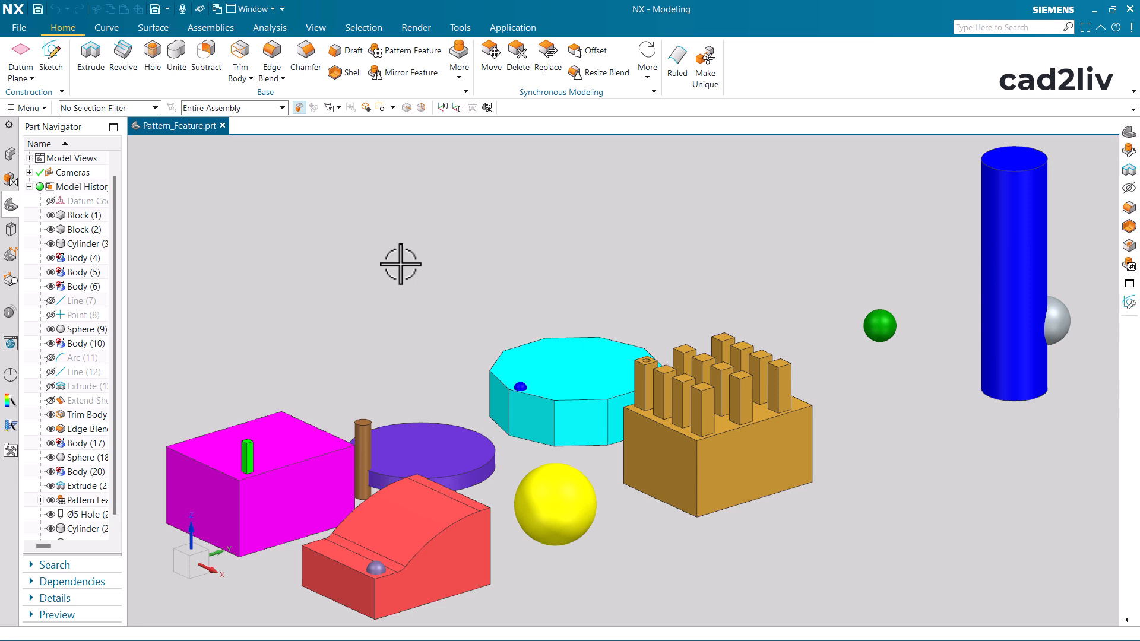
pyautogui.scroll(-3, 399, 265)
pyautogui.scroll(2, 412, 318)
pyautogui.moveTo(405, 343); pyautogui.dragTo(400, 356, button='middle')
pyautogui.scroll(-2, 410, 349)
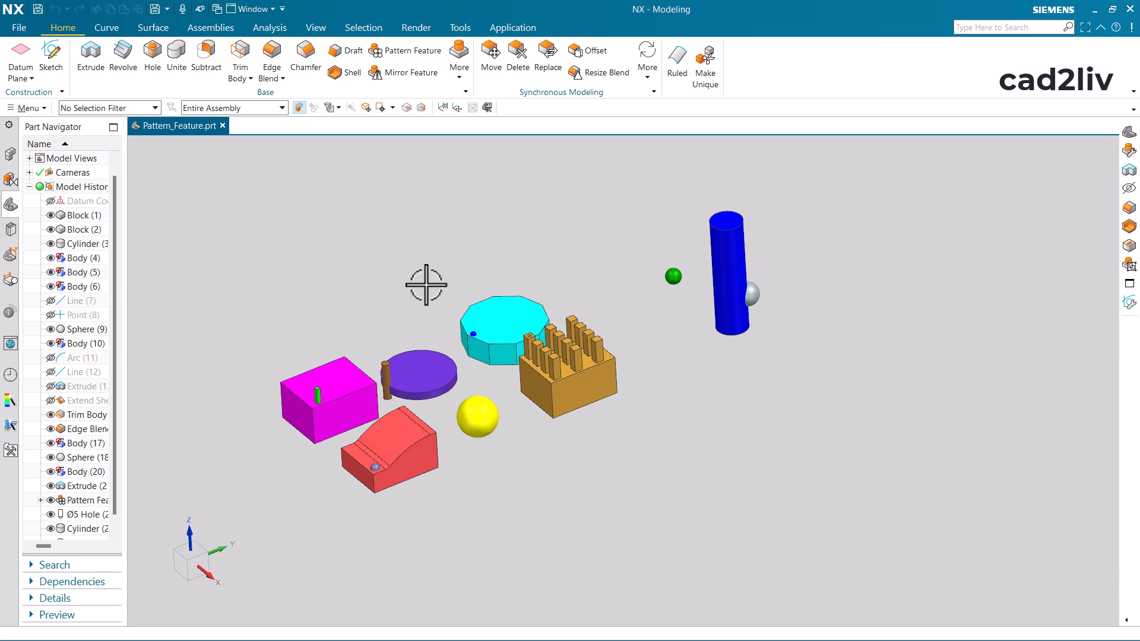
pyautogui.scroll(2, 425, 279)
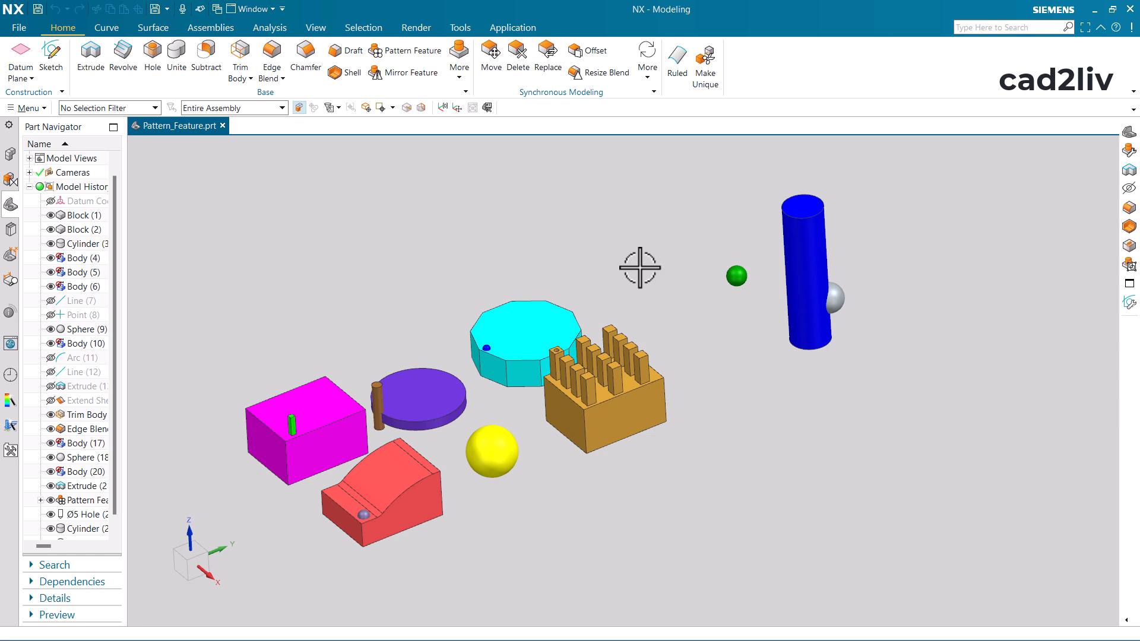
# - Hide layers 2 through 8 so only the magenta and green blocks on work layer 1 are displayed, fitted to the view
pyautogui.hotkey('ctrl', 'l')
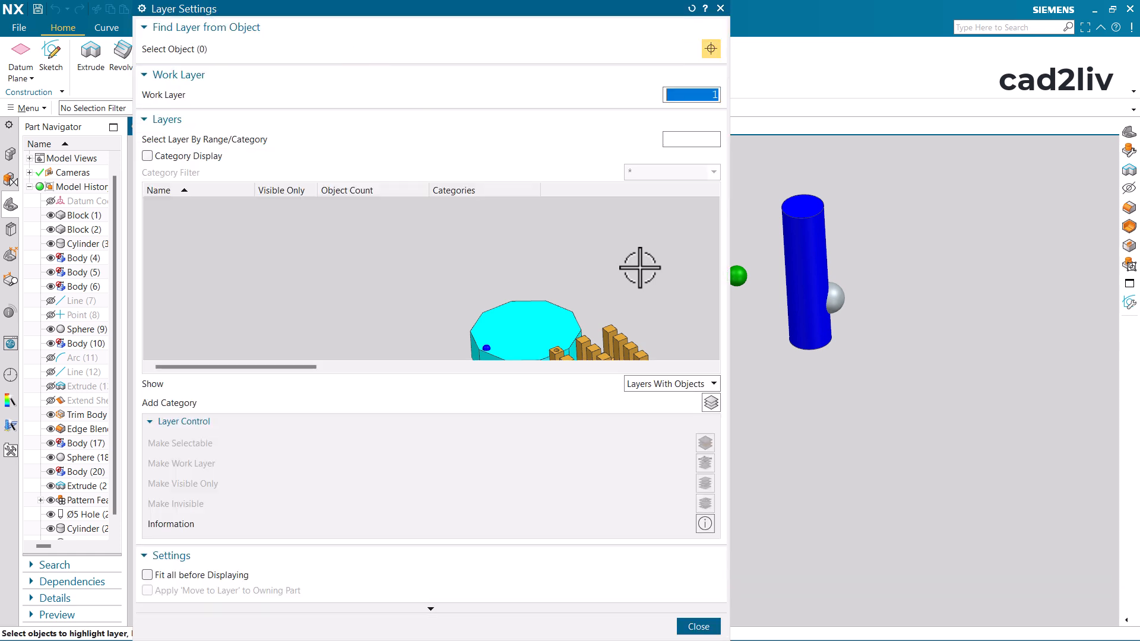
pyautogui.click(178, 219)
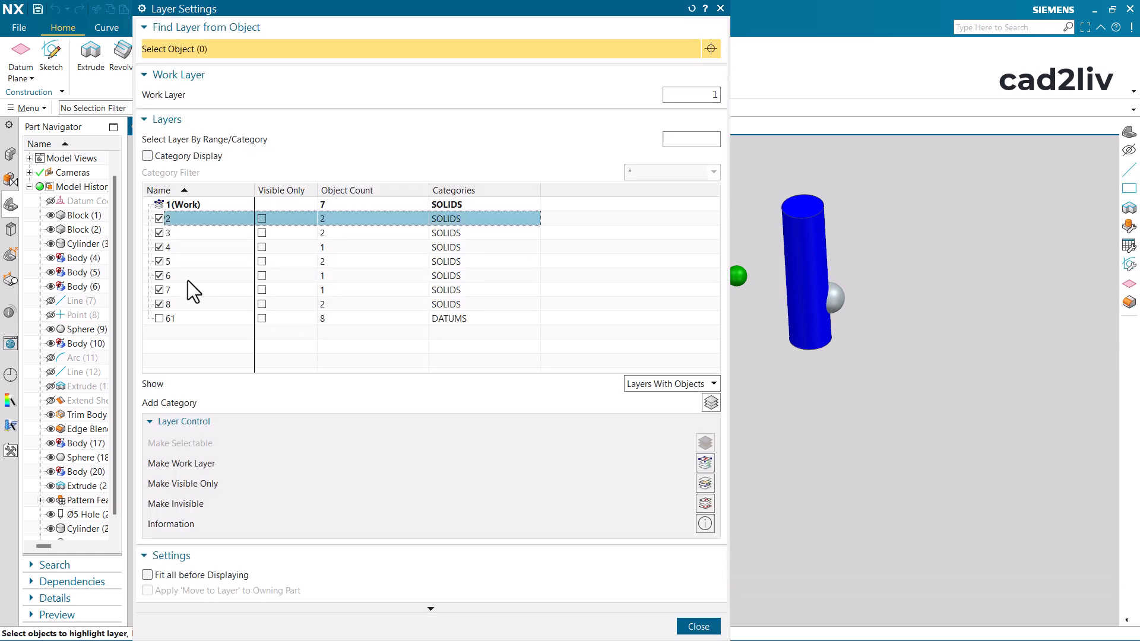
pyautogui.keyDown('shift'); pyautogui.click(180, 307); pyautogui.keyUp('shift')
pyautogui.click(159, 304)
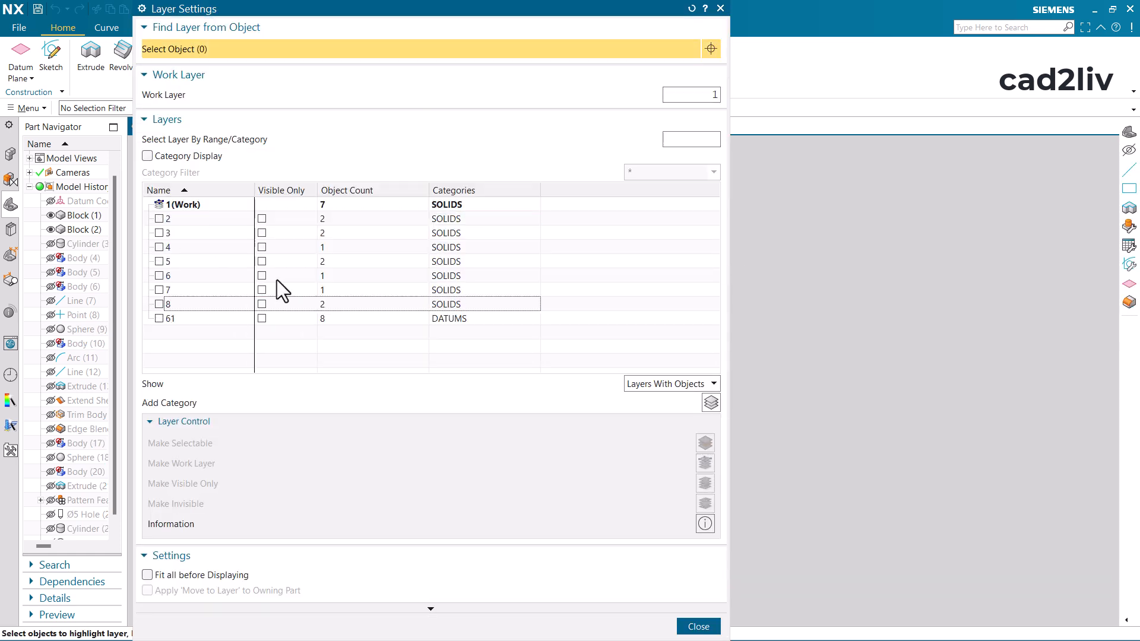
pyautogui.click(700, 626)
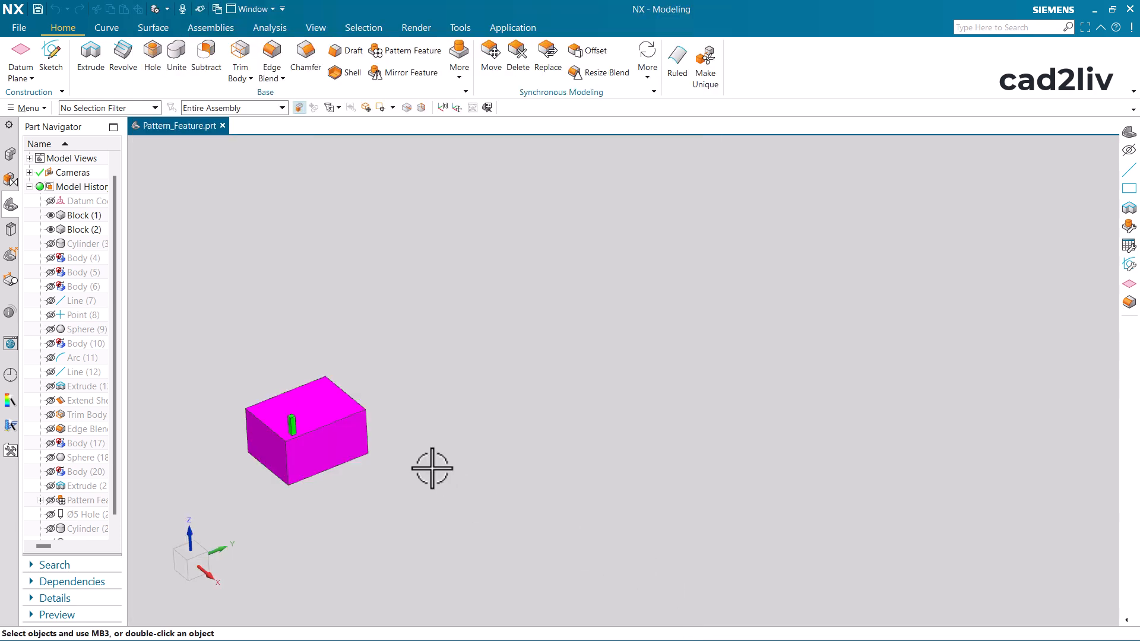
pyautogui.hotkey('ctrl', 'f')
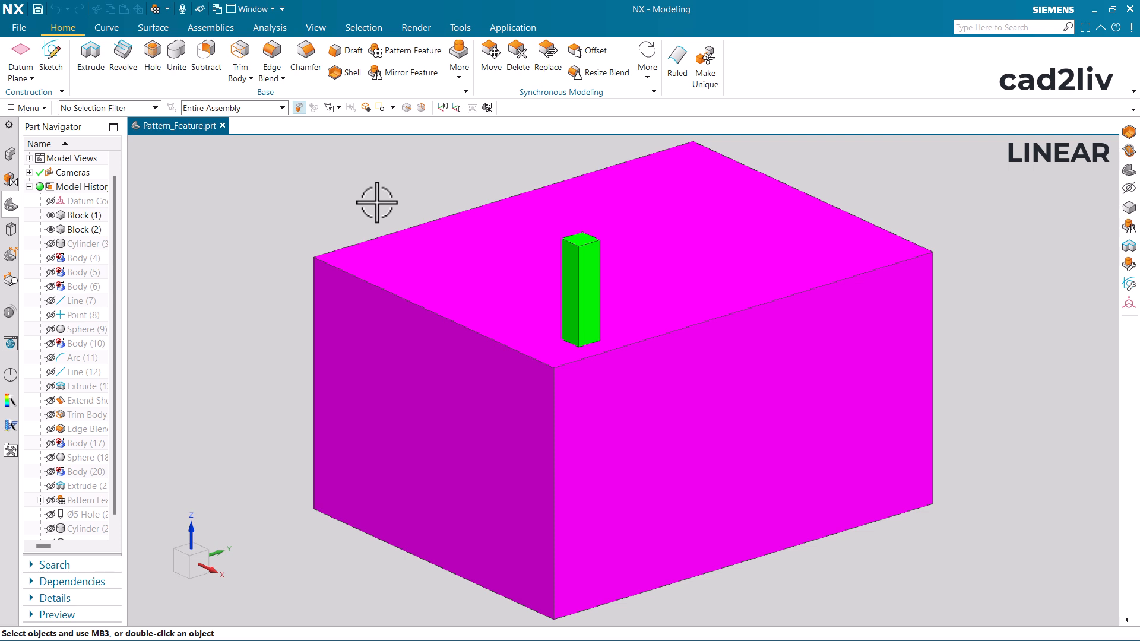
# - Start a Pattern Feature with default settings, select the small green block as the feature, and use the Linear layout
pyautogui.click(415, 55)
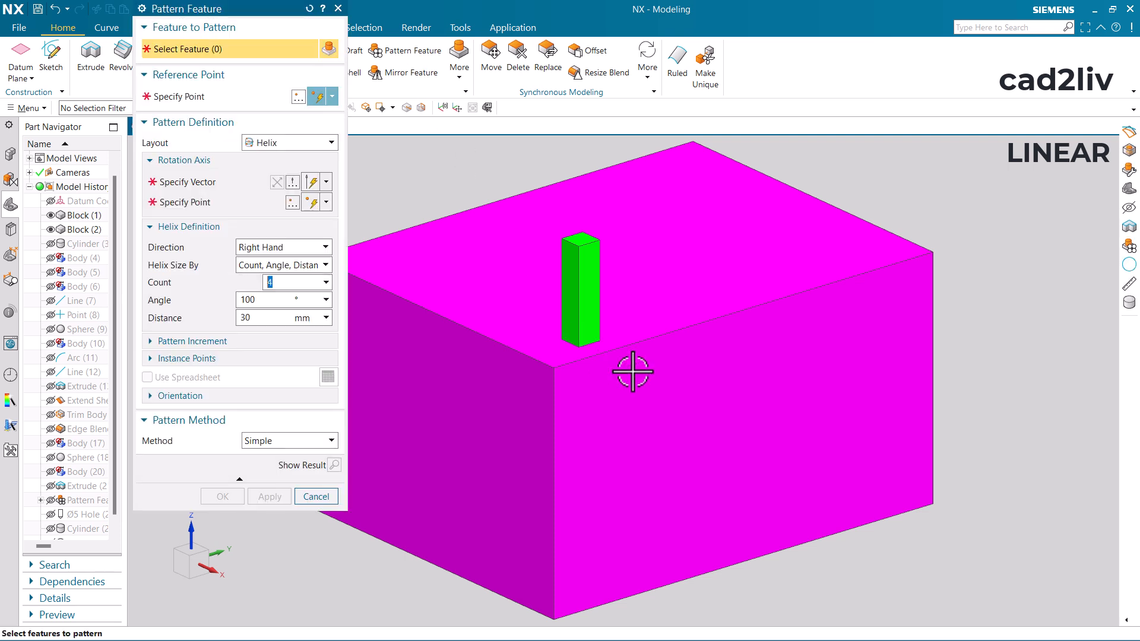
pyautogui.scroll(-2, 630, 372)
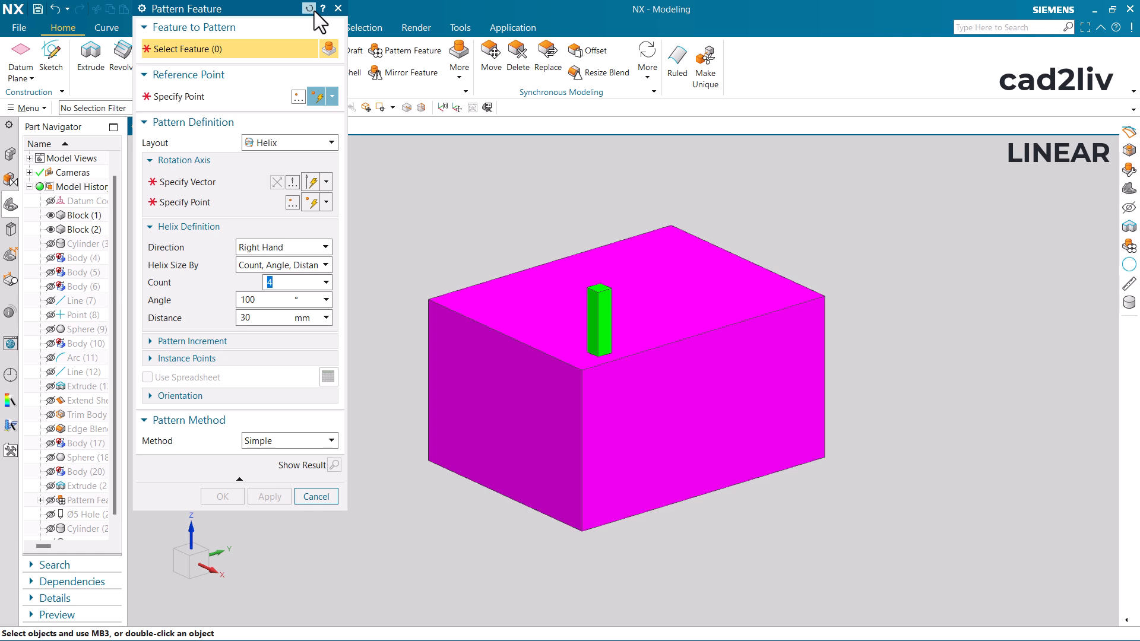
pyautogui.click(314, 10)
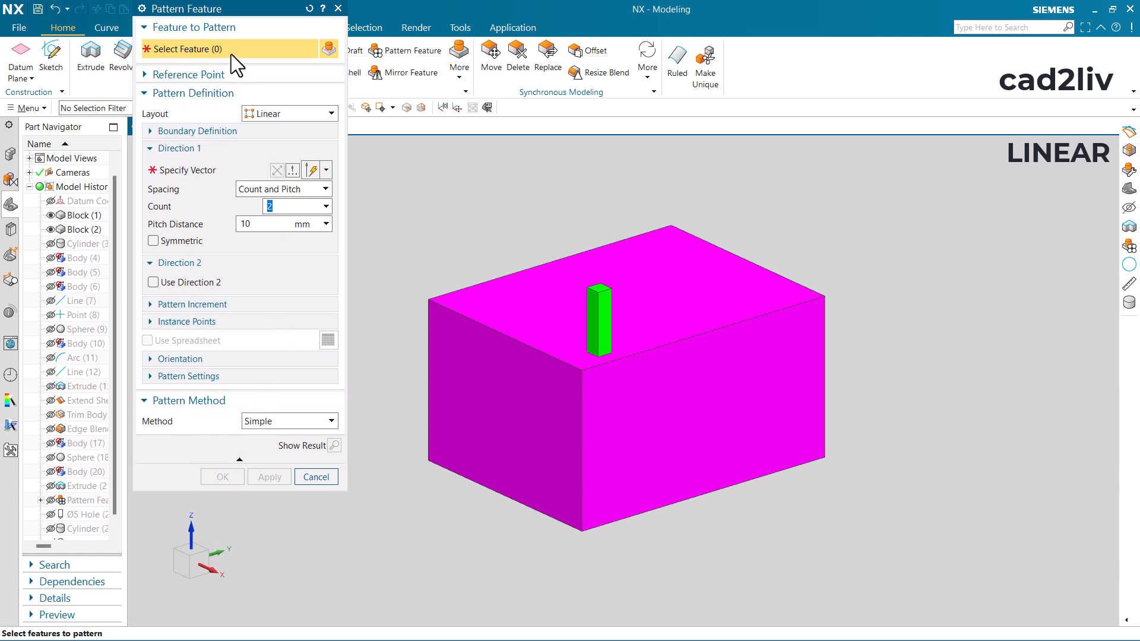
pyautogui.click(596, 309)
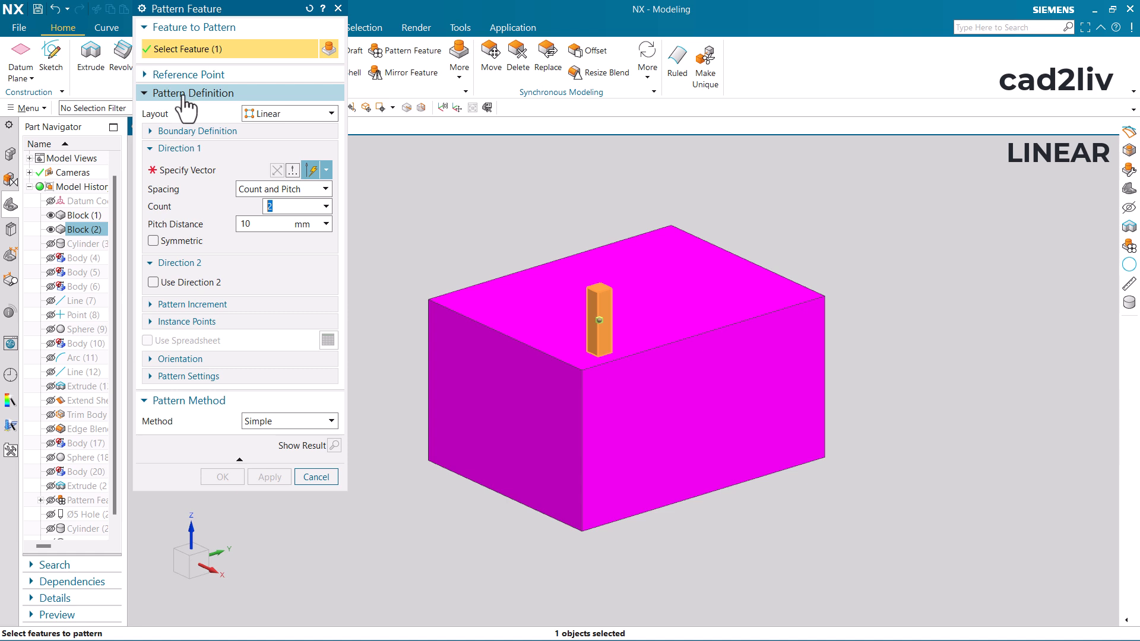
pyautogui.click(258, 114)
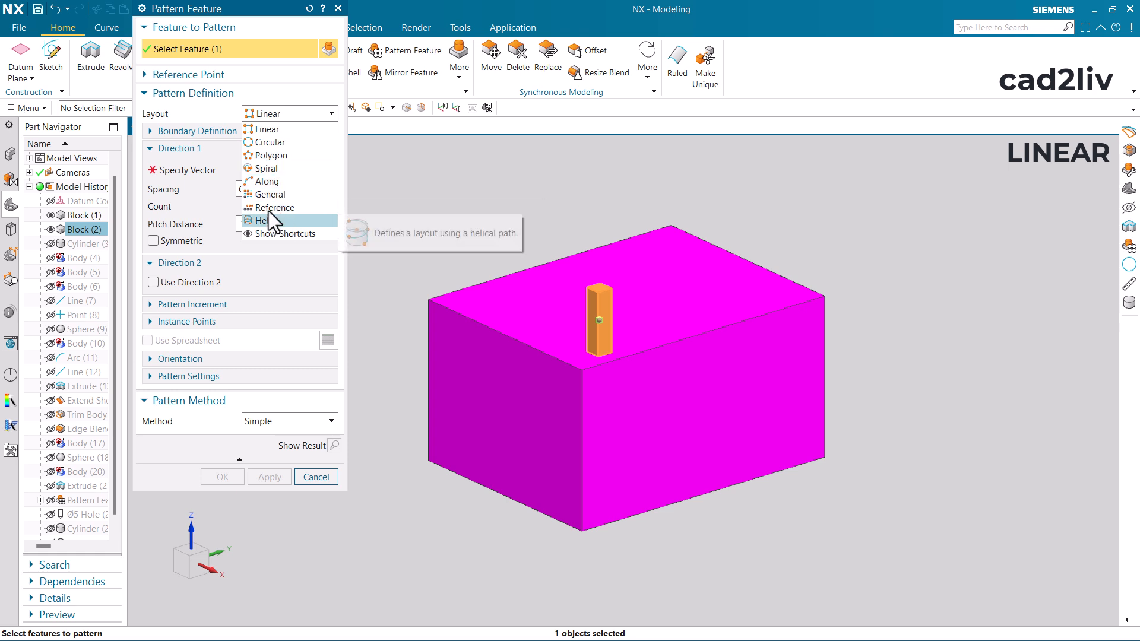
pyautogui.click(262, 129)
# - Define Direction 1 along the magenta block's top edge parallel to Y, reversed to point in the +Y direction
pyautogui.click(212, 170)
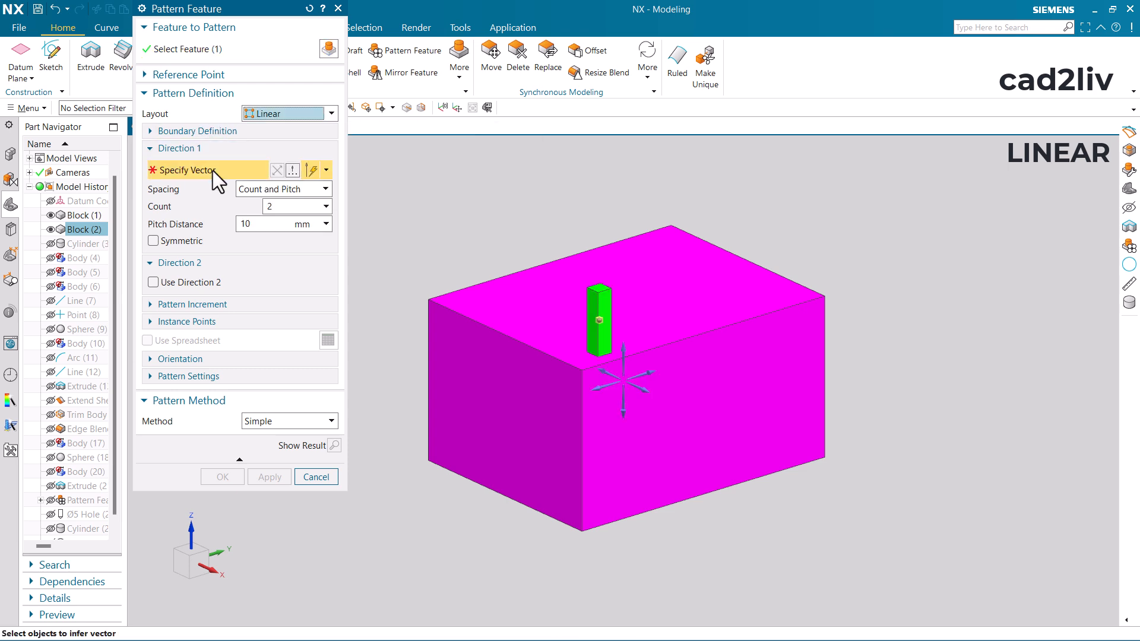
pyautogui.click(668, 347)
pyautogui.keyDown('shift'); pyautogui.click(671, 353); pyautogui.keyUp('shift')
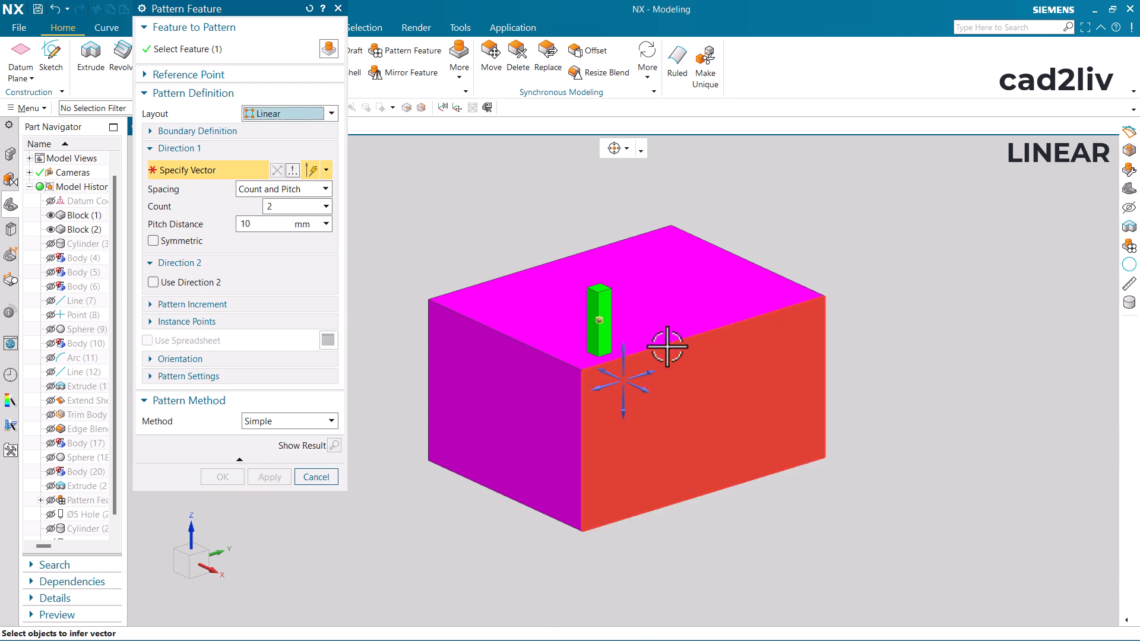
pyautogui.click(665, 344)
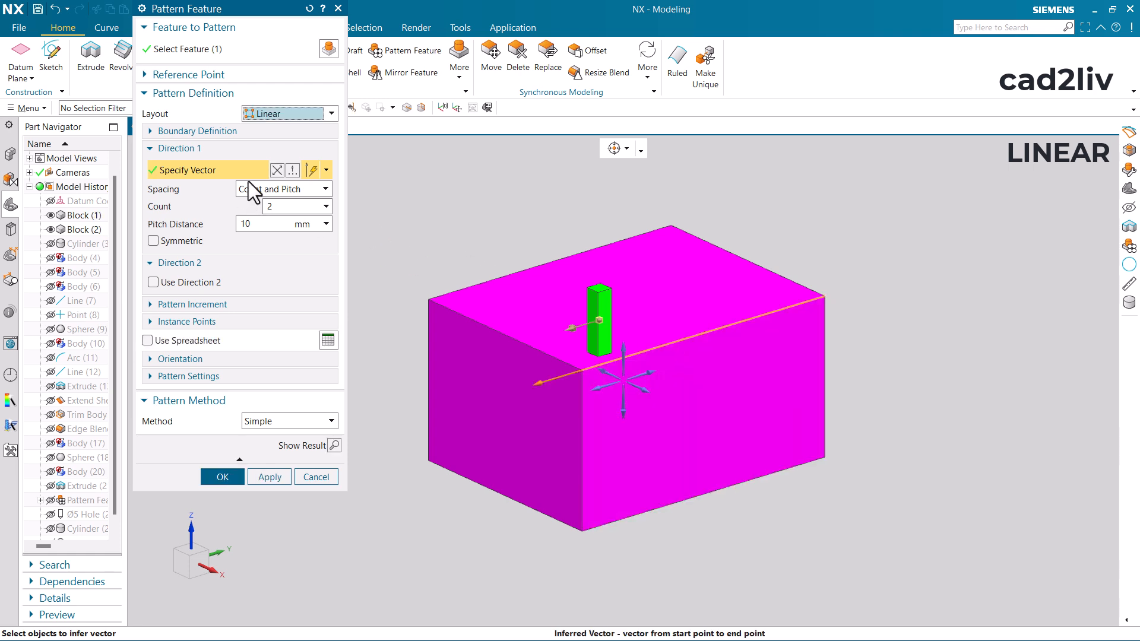
pyautogui.click(277, 170)
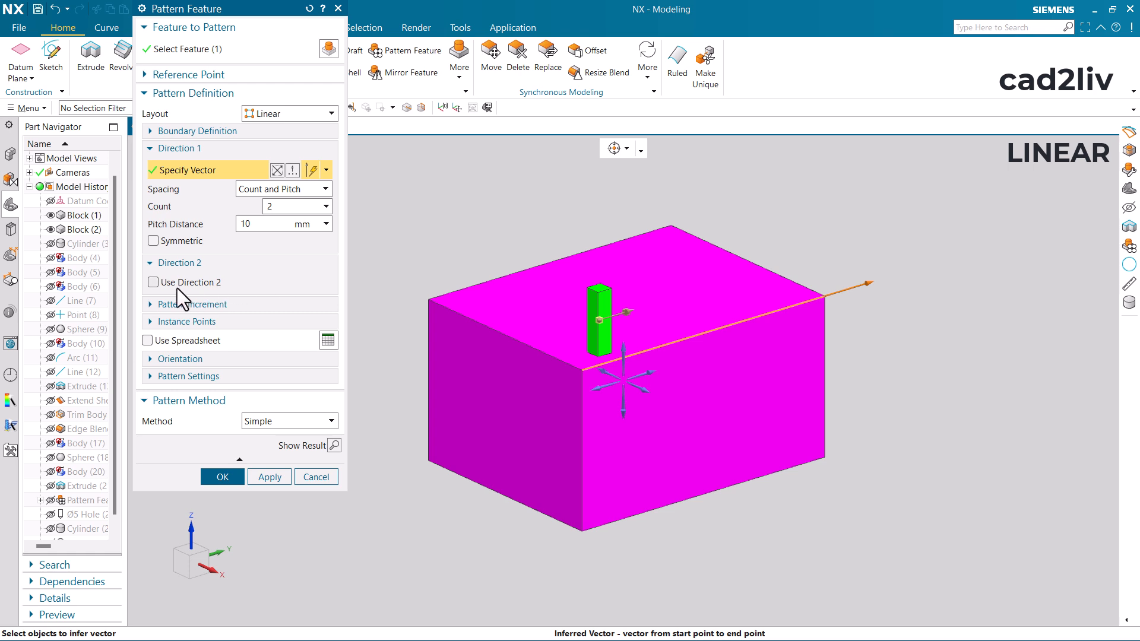
# - Enable Direction 2 along the magenta block's top edge parallel to X, reversed to point toward -X, and set the Direction 1 count to 3
pyautogui.click(153, 283)
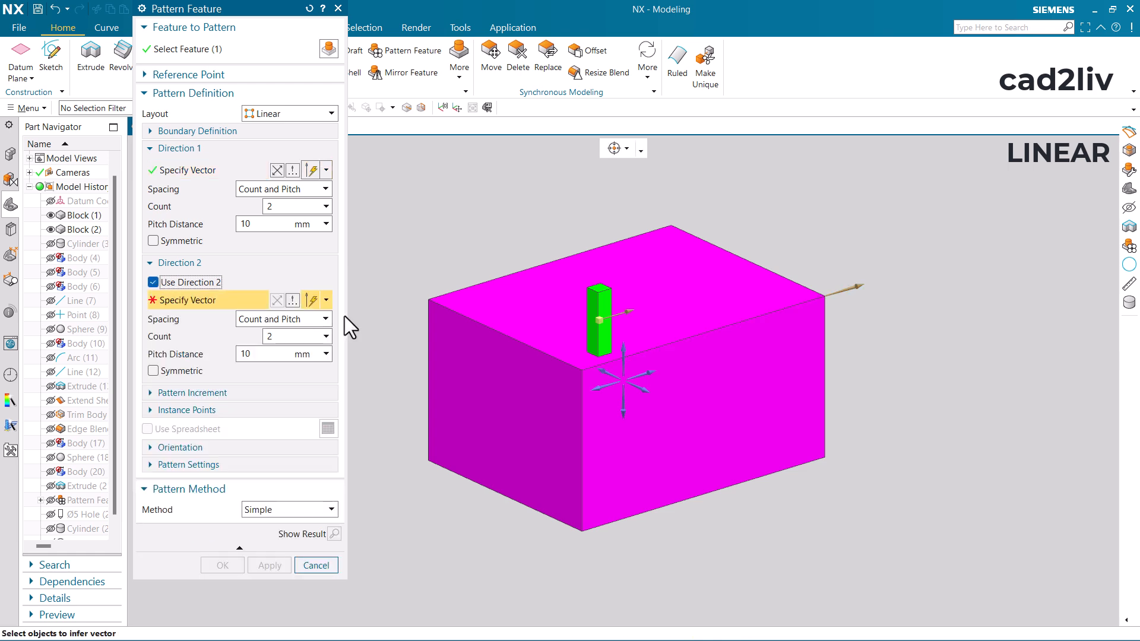
pyautogui.click(157, 283)
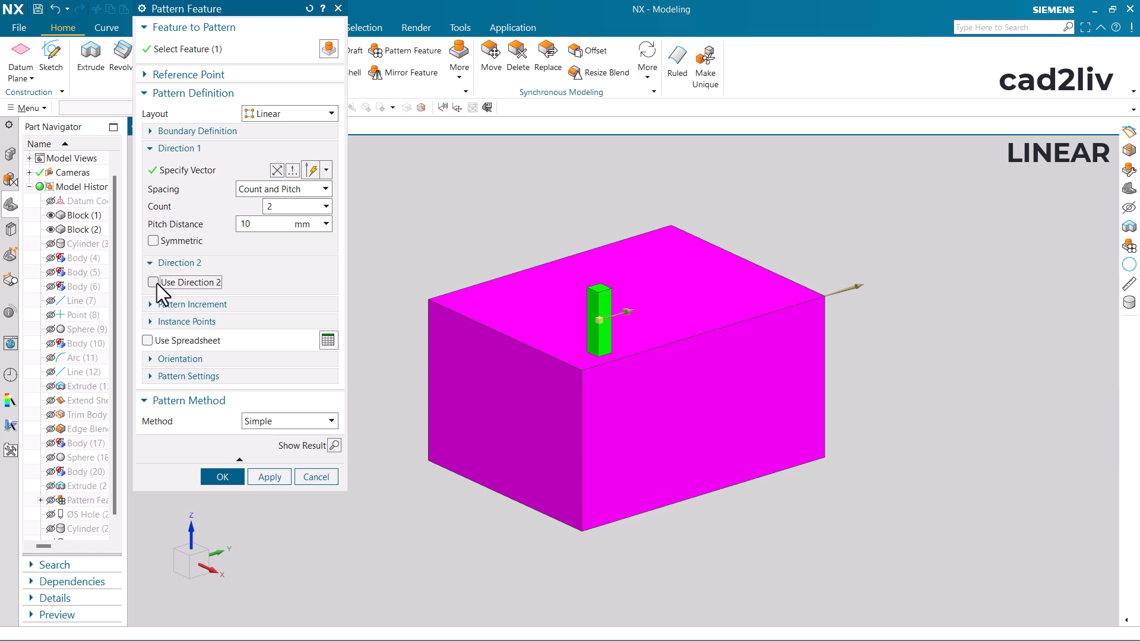
pyautogui.click(155, 283)
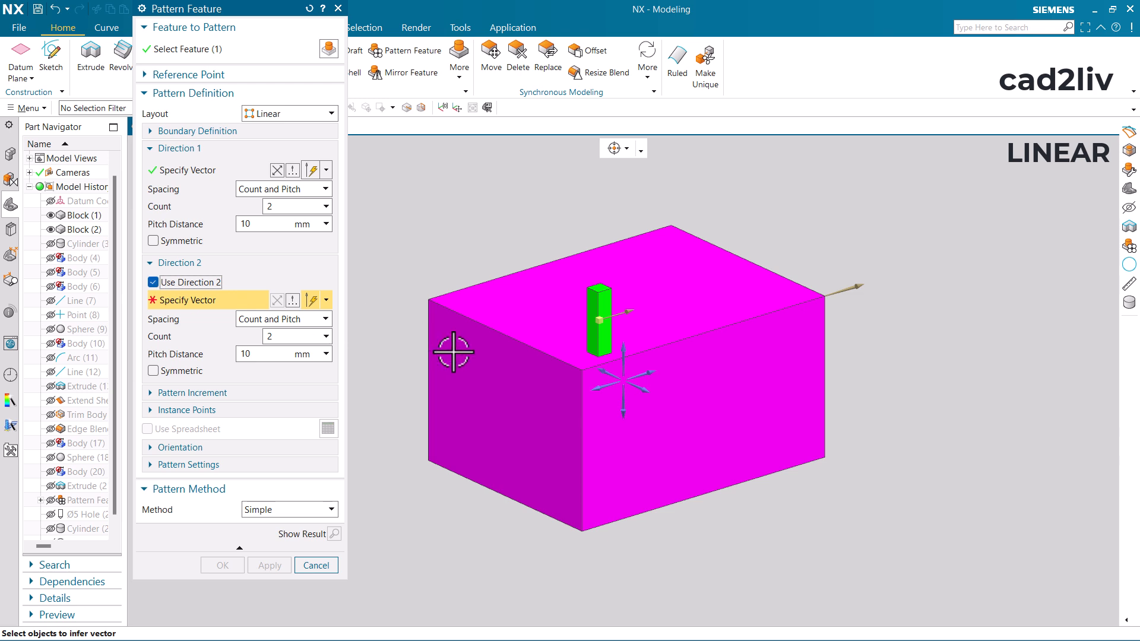
pyautogui.click(530, 348)
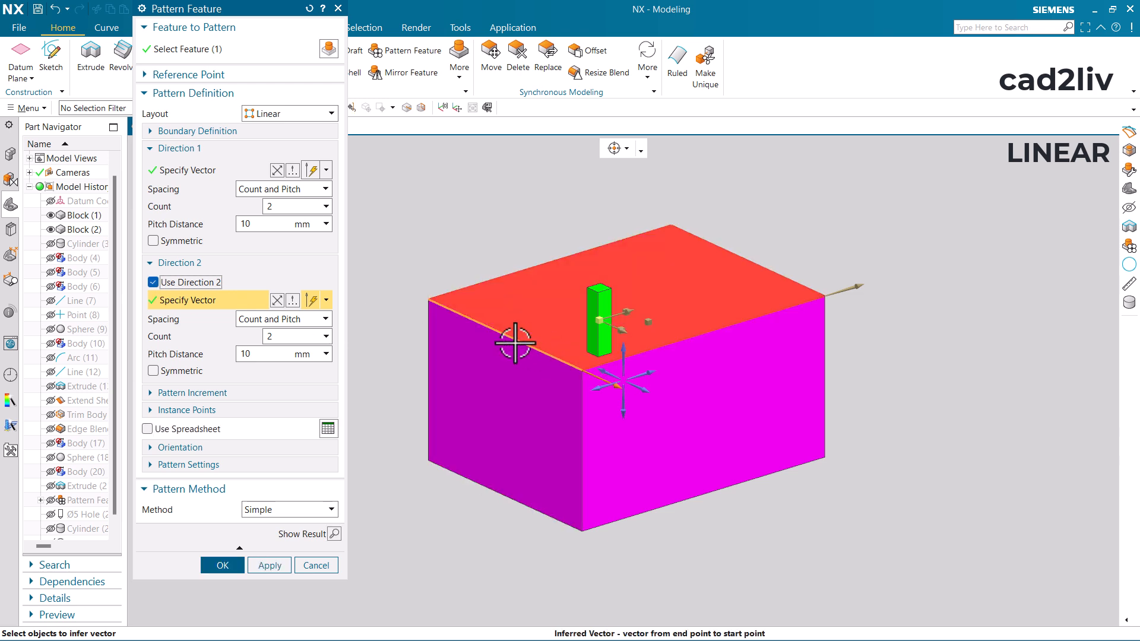
pyautogui.click(276, 301)
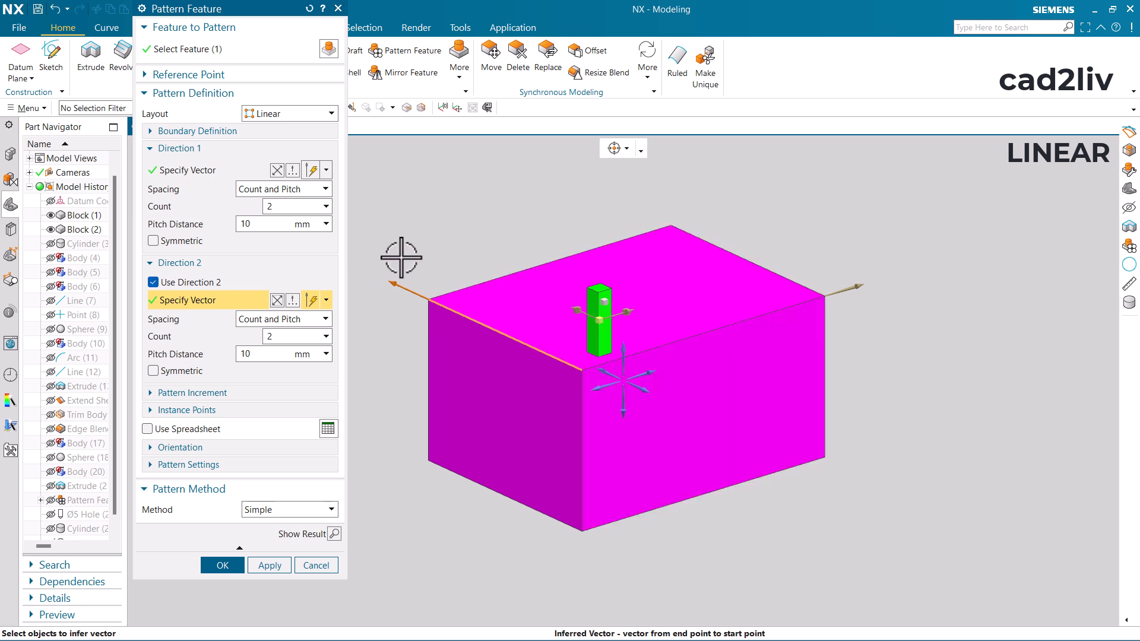
pyautogui.doubleClick(278, 206)
pyautogui.write('3')
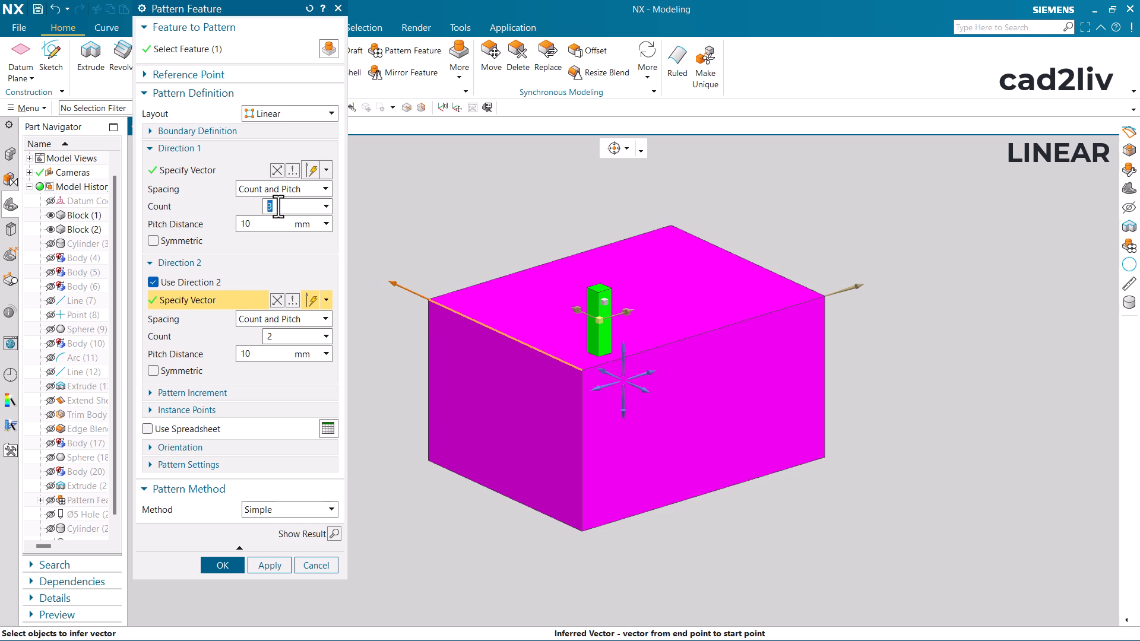
# - Try the Count and Span, Pitch and Span, and List spacing options for Direction 1, and return to Count and Pitch
pyautogui.click(255, 191)
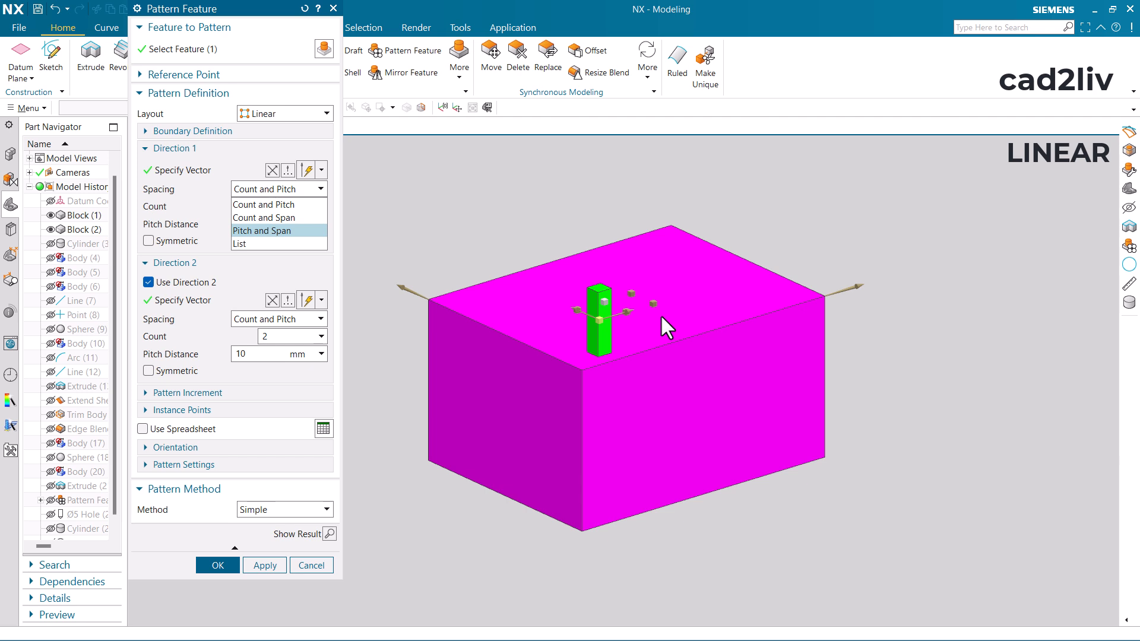
pyautogui.click(280, 218)
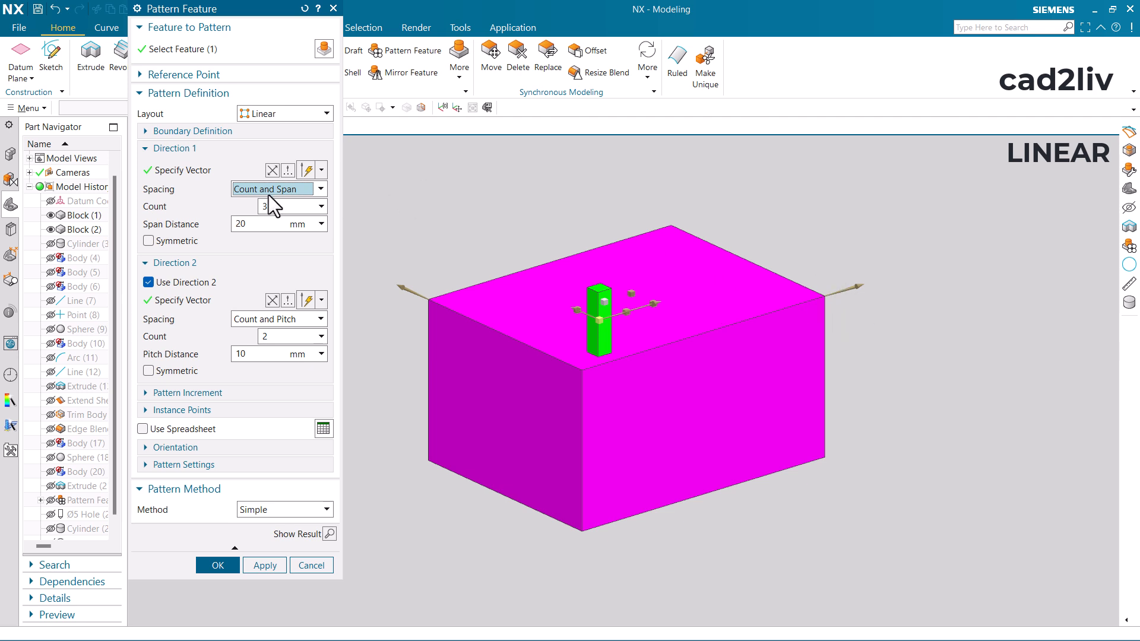
pyautogui.click(271, 190)
pyautogui.click(260, 230)
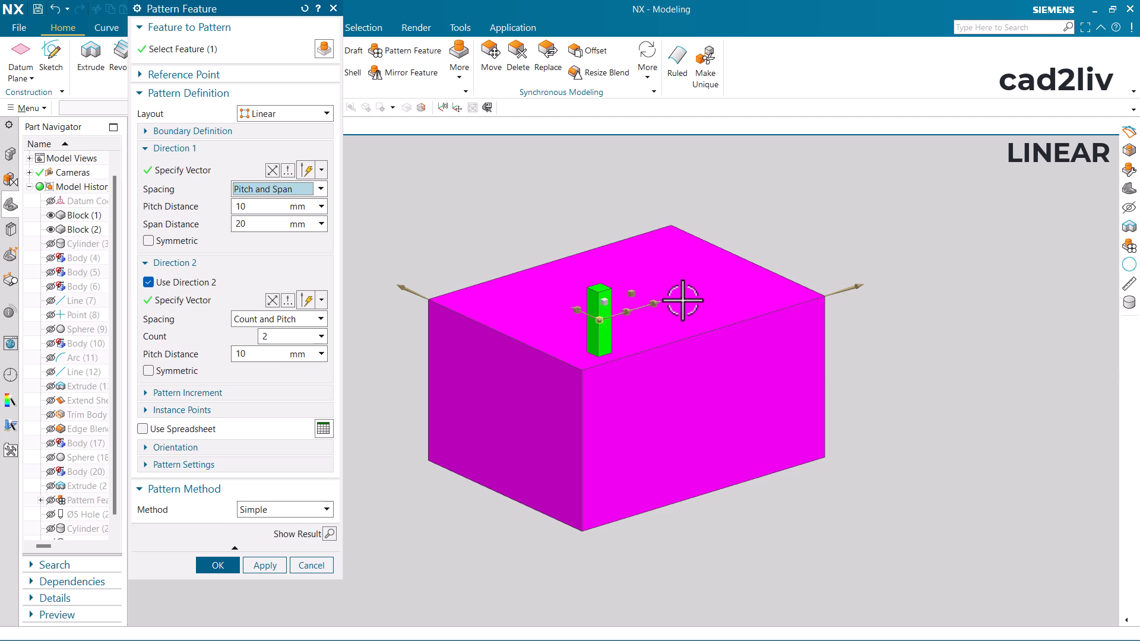
pyautogui.click(298, 190)
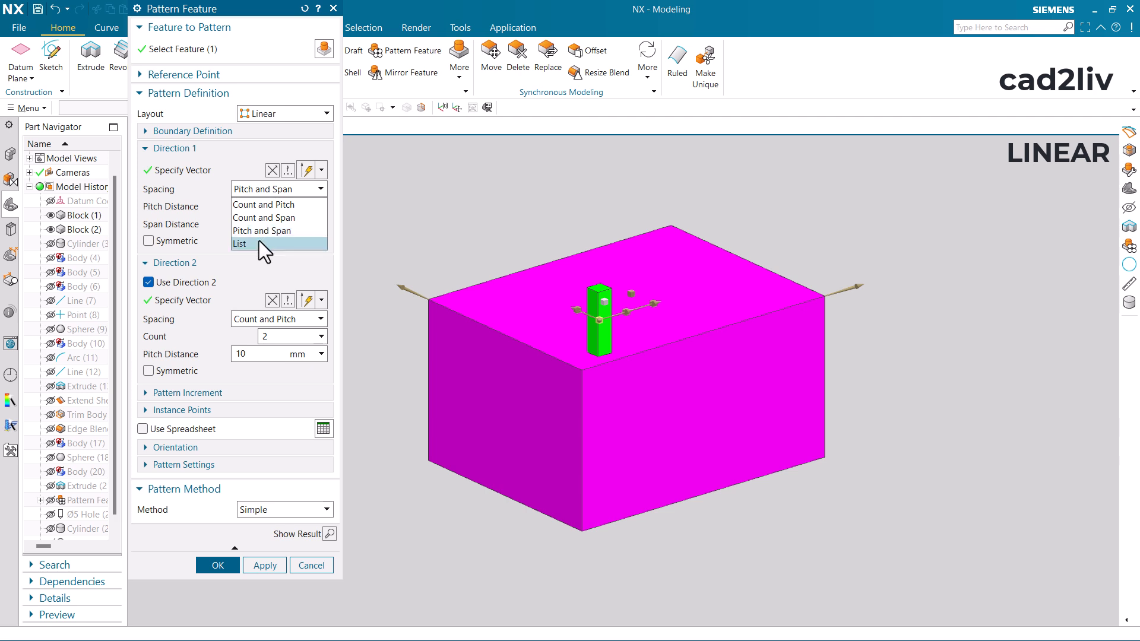
pyautogui.click(259, 242)
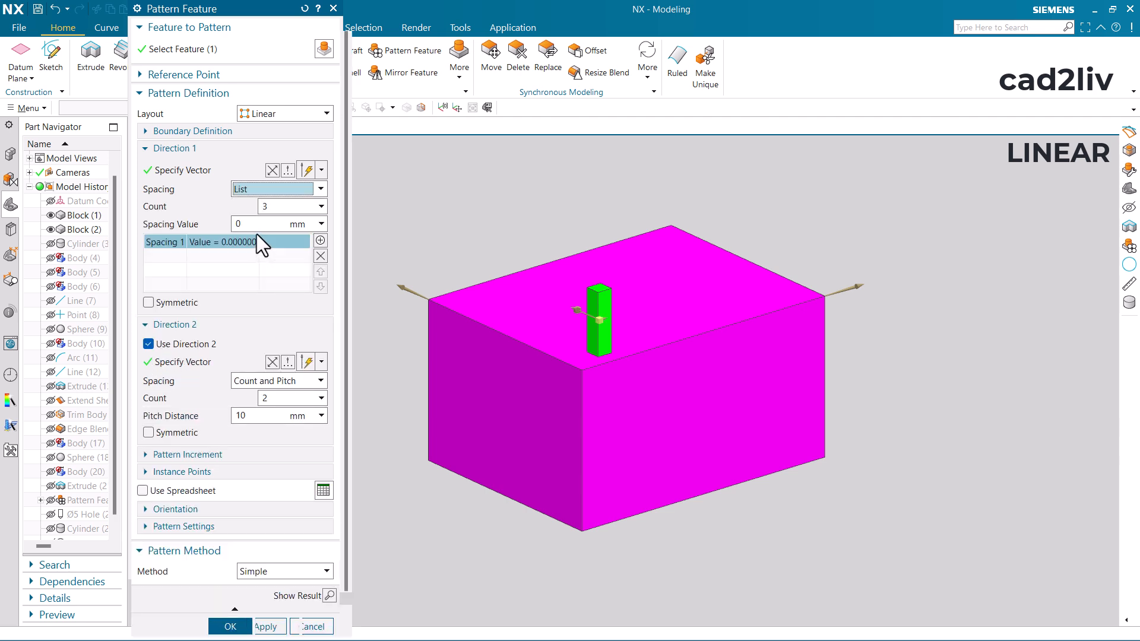
pyautogui.click(275, 193)
pyautogui.click(271, 208)
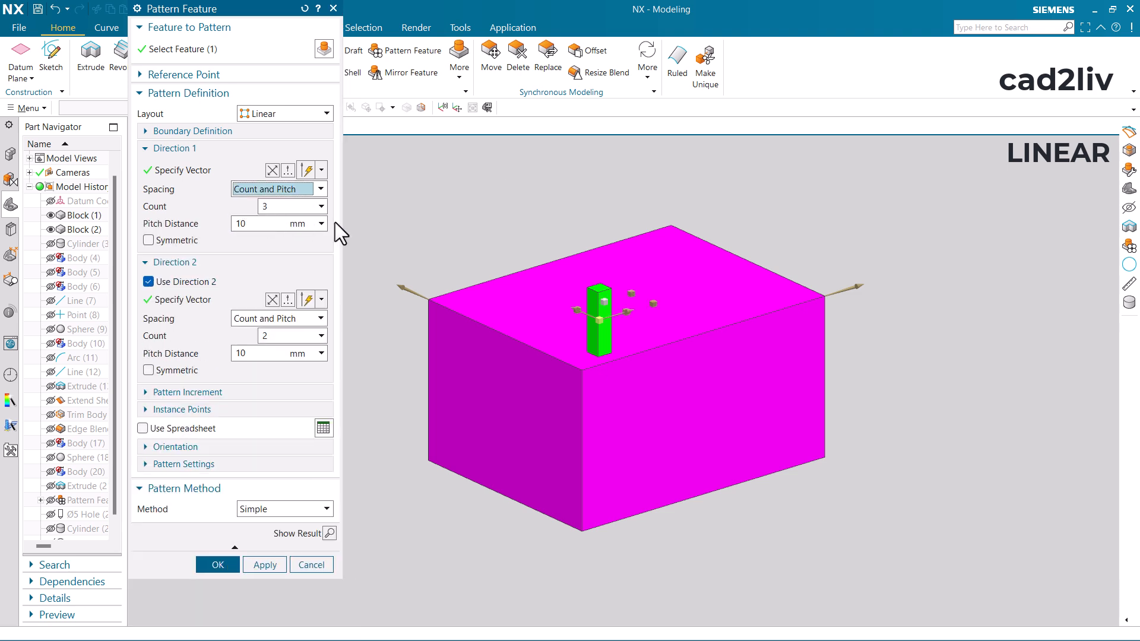
pyautogui.moveTo(580, 278)
pyautogui.mouseDown(button='middle')
pyautogui.moveTo(636, 284)
pyautogui.moveTo(601, 263)
pyautogui.moveTo(636, 285)
pyautogui.moveTo(583, 280)
pyautogui.mouseUp(button='middle')
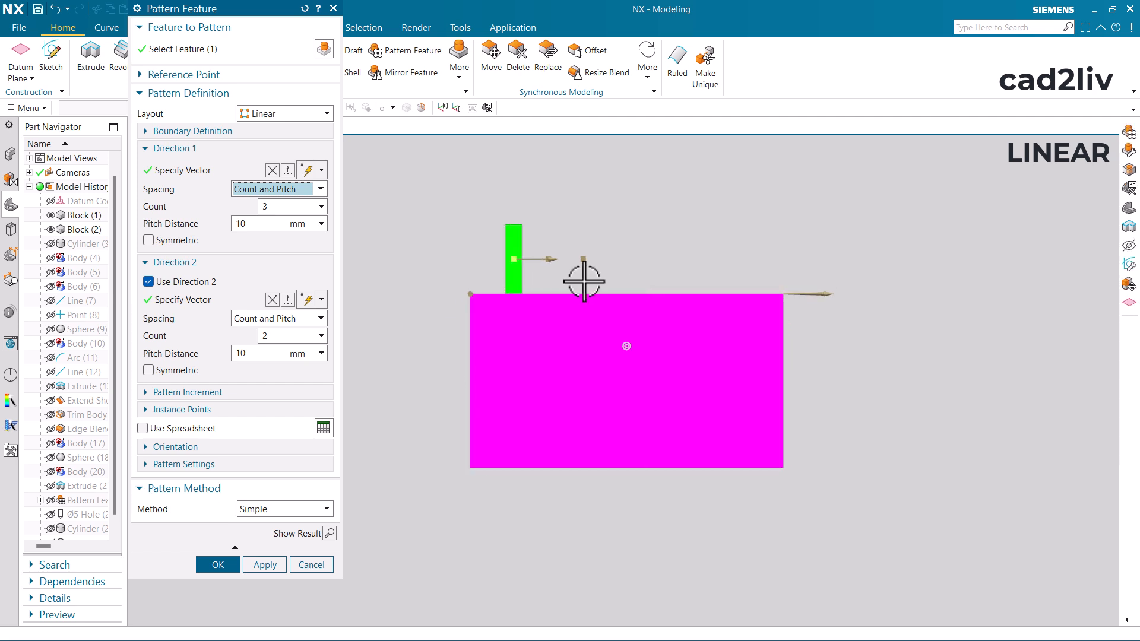
# - Try a Direction 1 count of 8, set the pitch distance to 15 mm, and settle on a count of 5
pyautogui.click(282, 208)
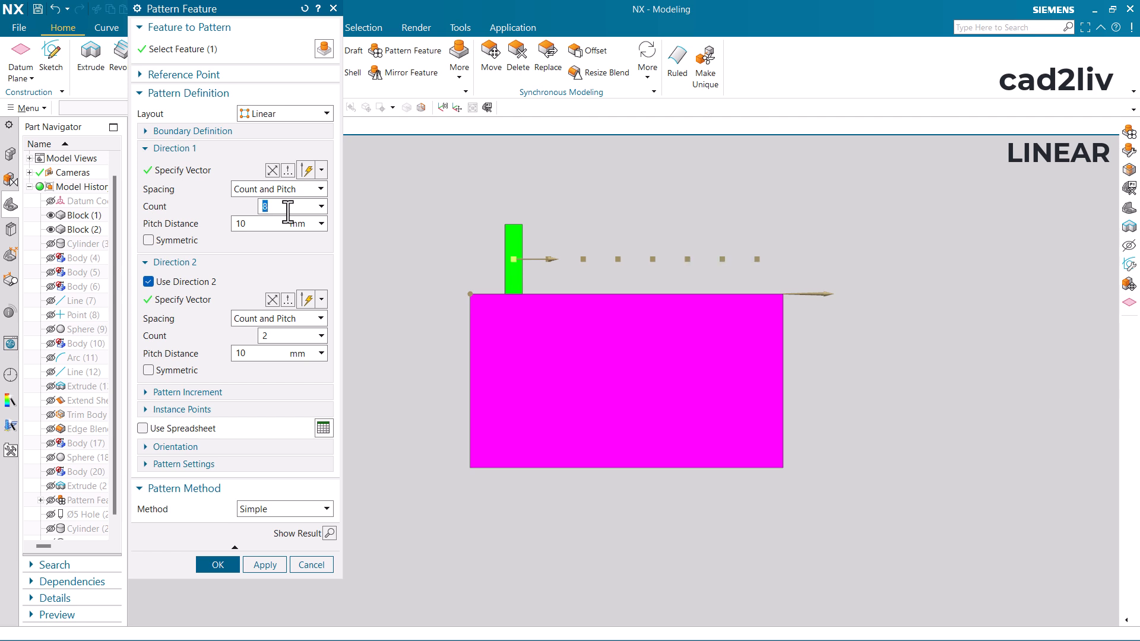
pyautogui.moveTo(692, 305); pyautogui.dragTo(737, 368, button='middle')
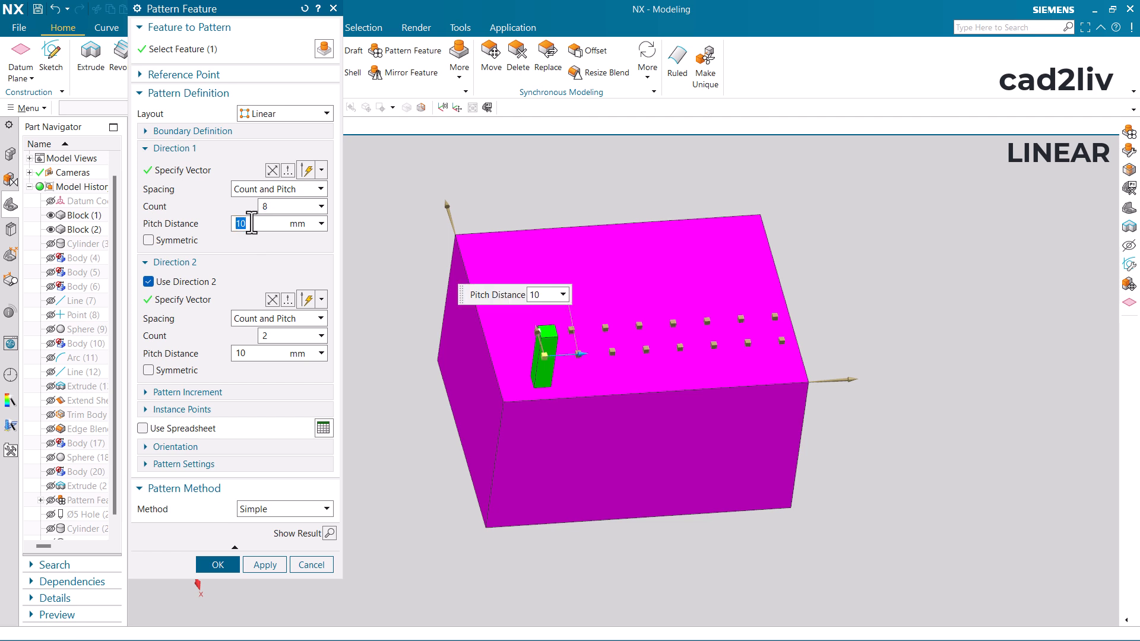
pyautogui.press('Return')
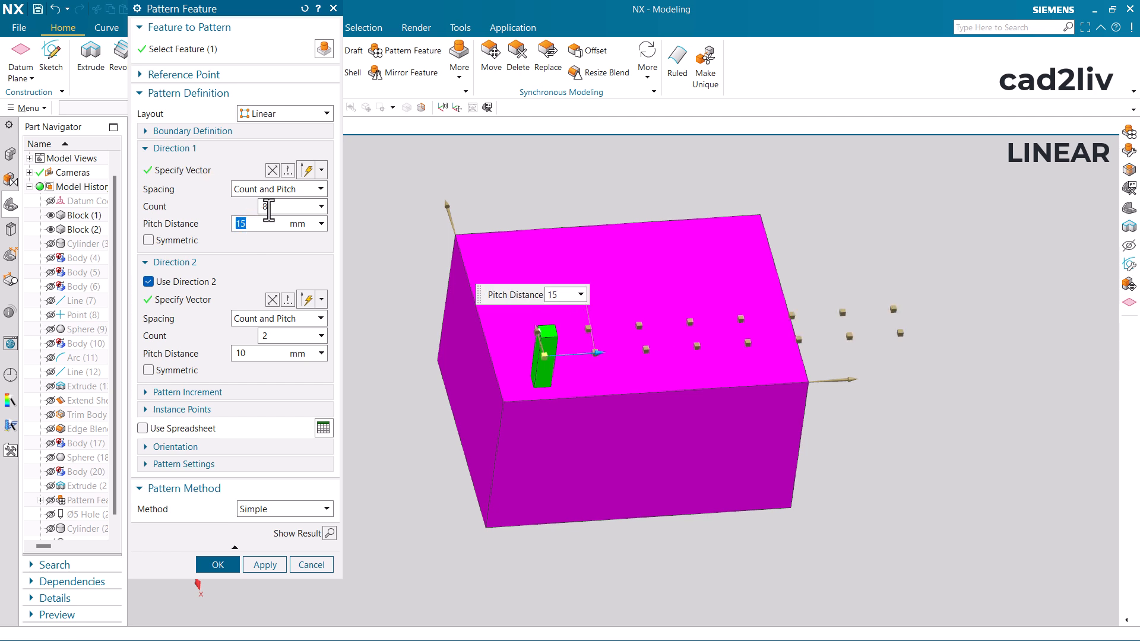
pyautogui.doubleClick(268, 207)
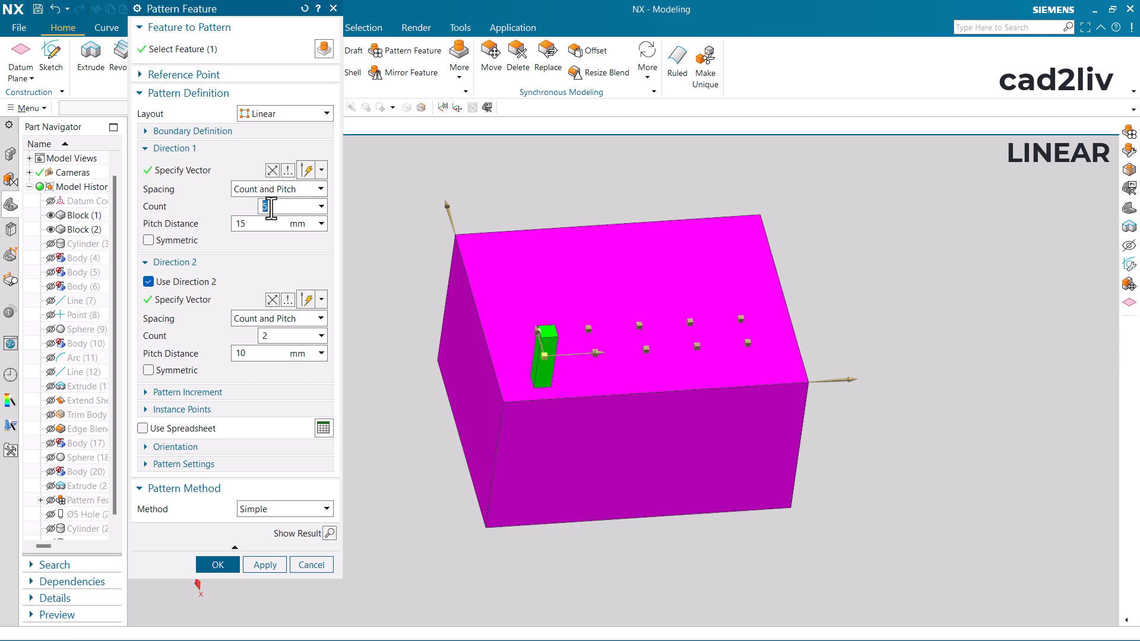
pyautogui.moveTo(664, 288); pyautogui.dragTo(671, 289, button='middle')
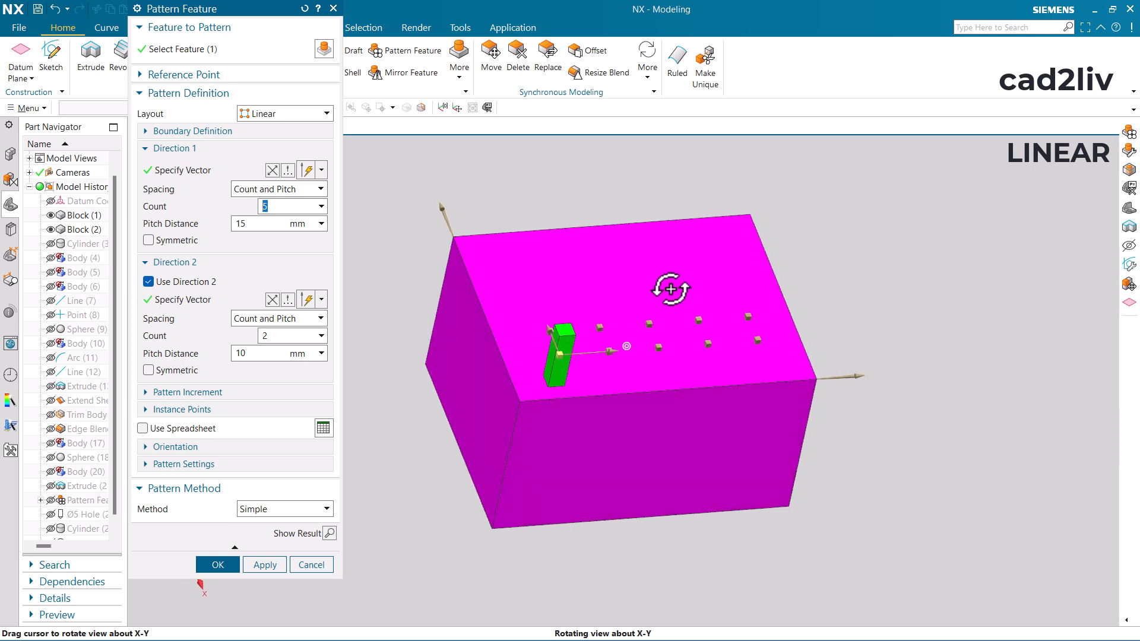
# - Try a Direction 2 count of 5, set the pitch distance to 12 mm, and reduce the count to 4
pyautogui.doubleClick(280, 335)
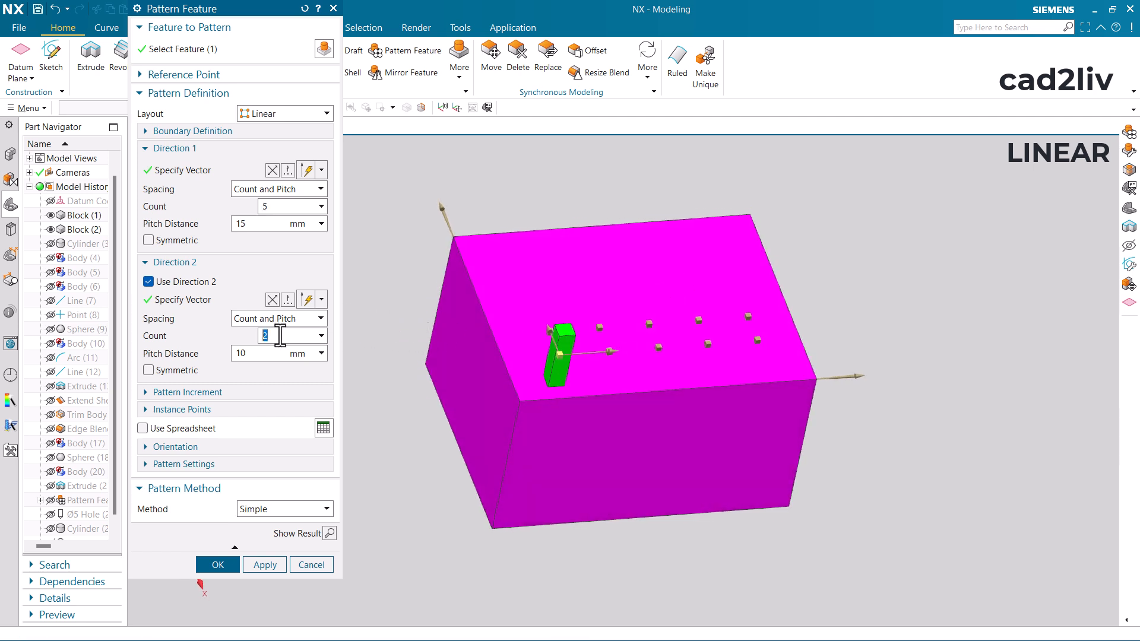
pyautogui.write('5')
pyautogui.press('Return')
pyautogui.doubleClick(280, 356)
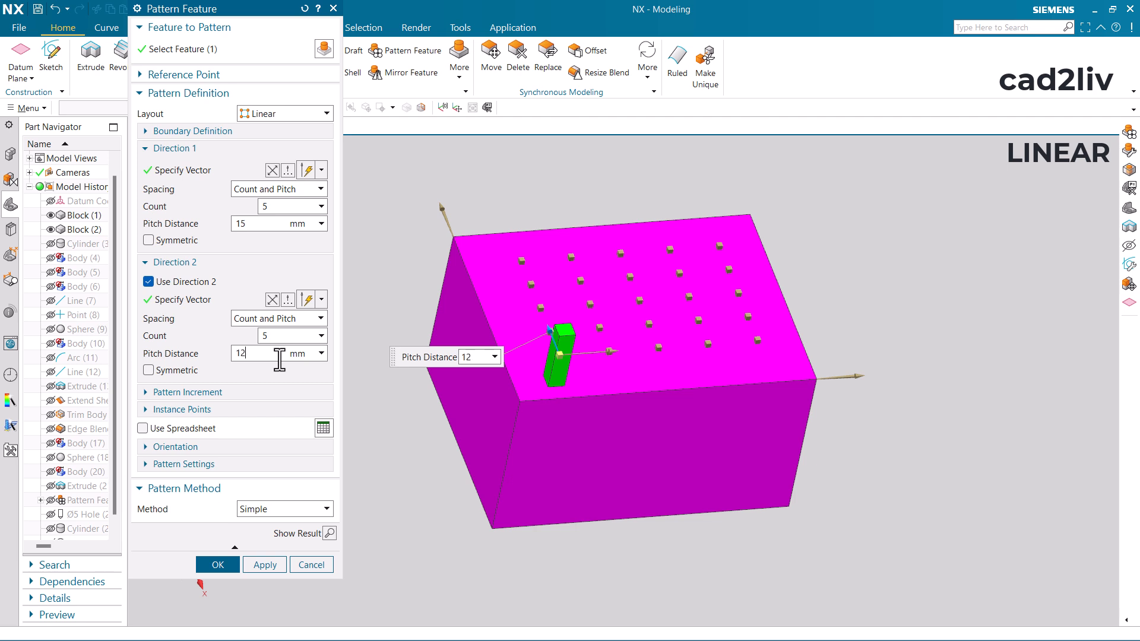
pyautogui.press('Return')
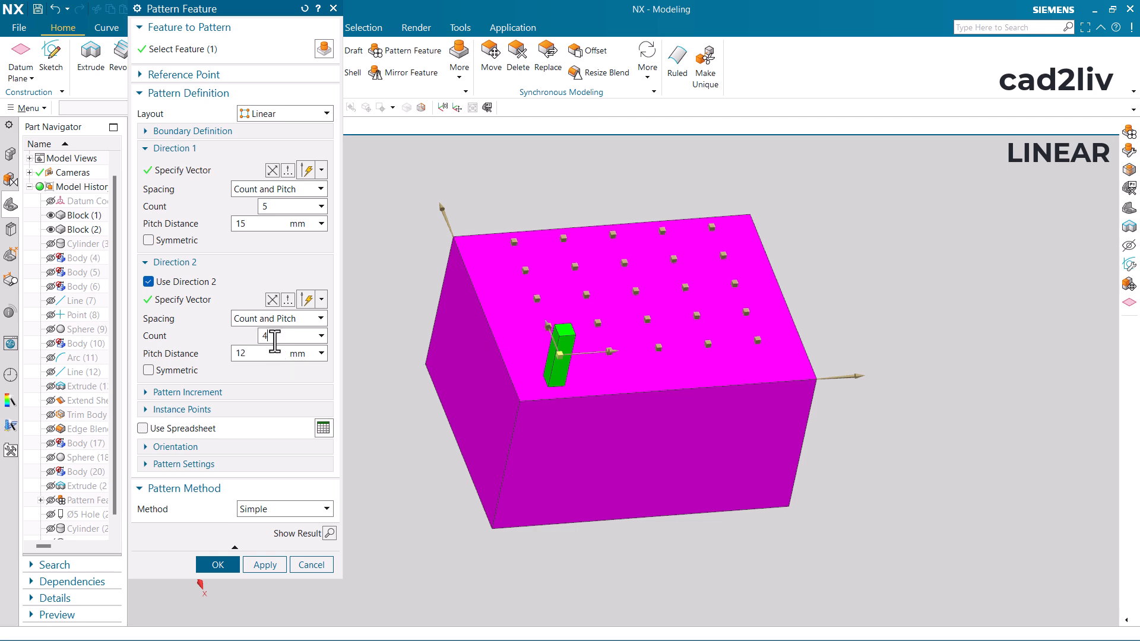
# - Preview the two-direction linear pattern result and create the pattern of green blocks on the magenta block
pyautogui.click(329, 532)
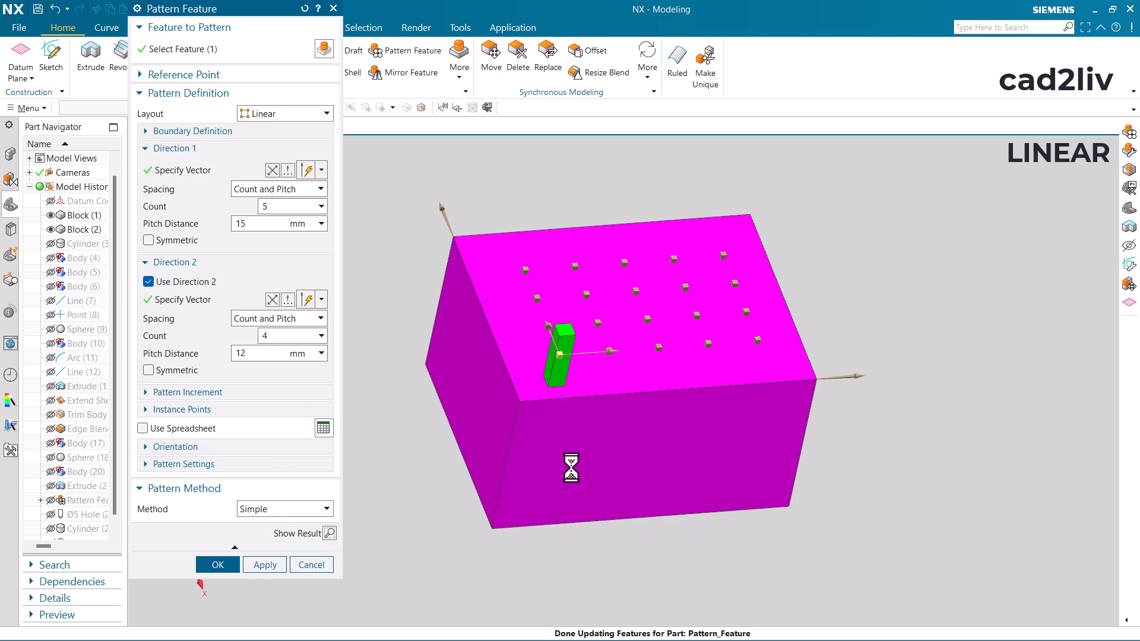
pyautogui.moveTo(605, 446); pyautogui.dragTo(669, 448, button='middle')
pyautogui.click(218, 563)
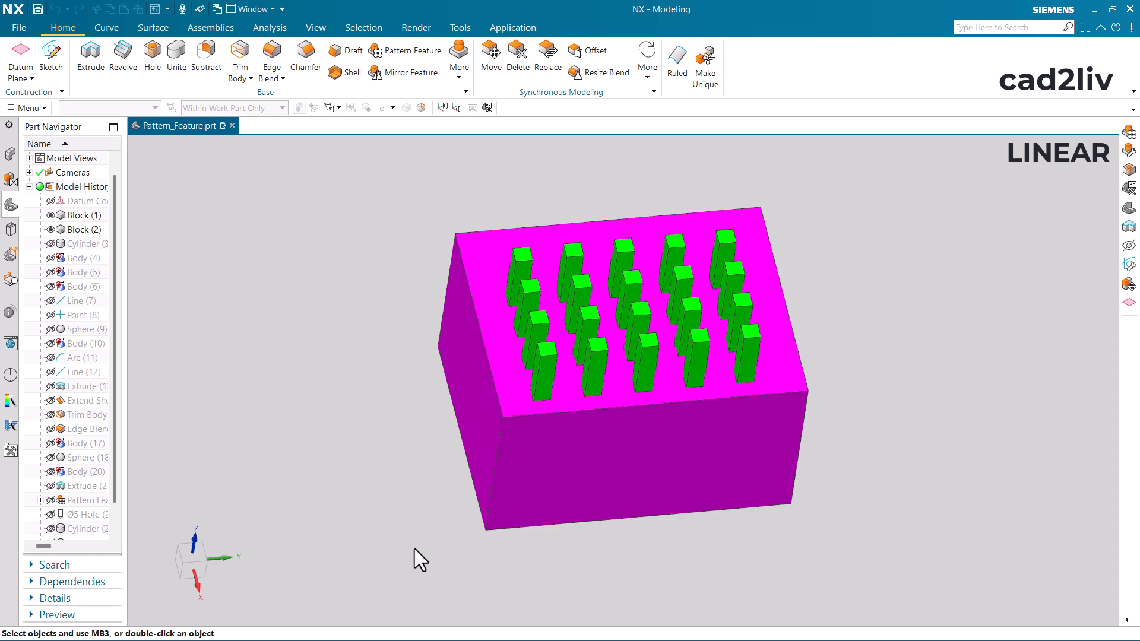
pyautogui.press('End')
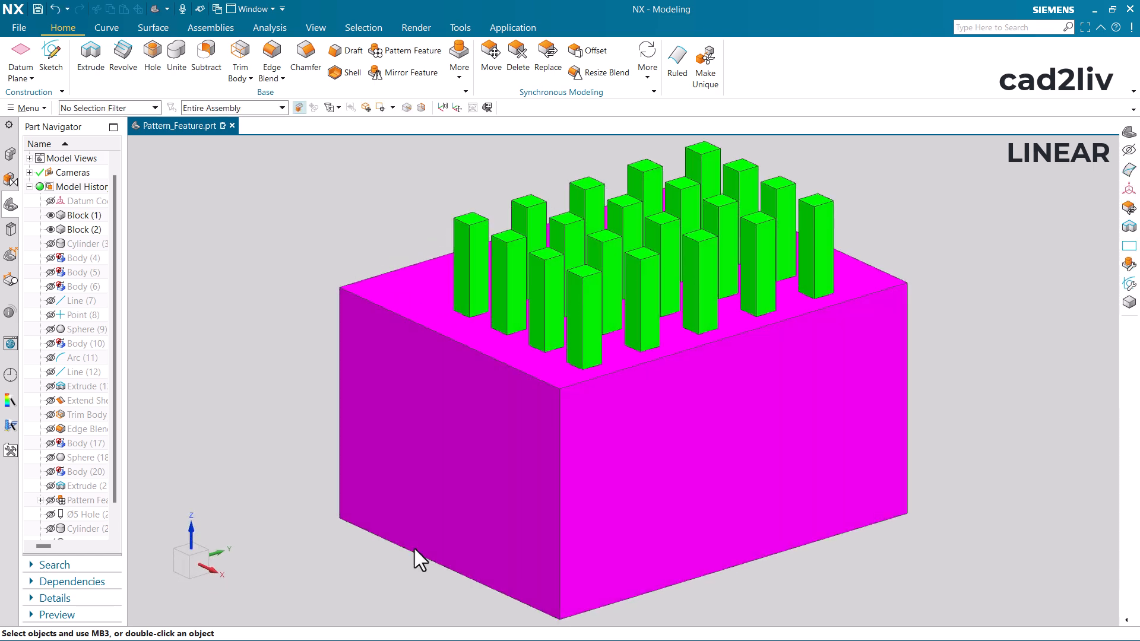
pyautogui.scroll(-2, 403, 506)
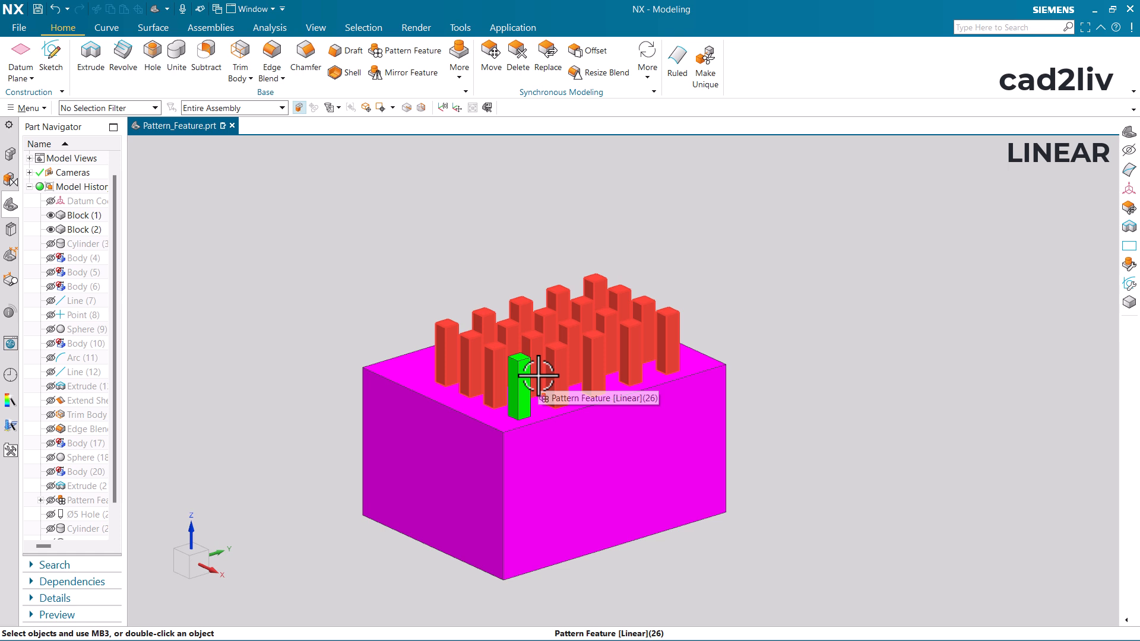
# - Make layer 2 the work layer and hide layer 1 in the layer settings
pyautogui.click(537, 375)
pyautogui.hotkey('ctrl', 'l')
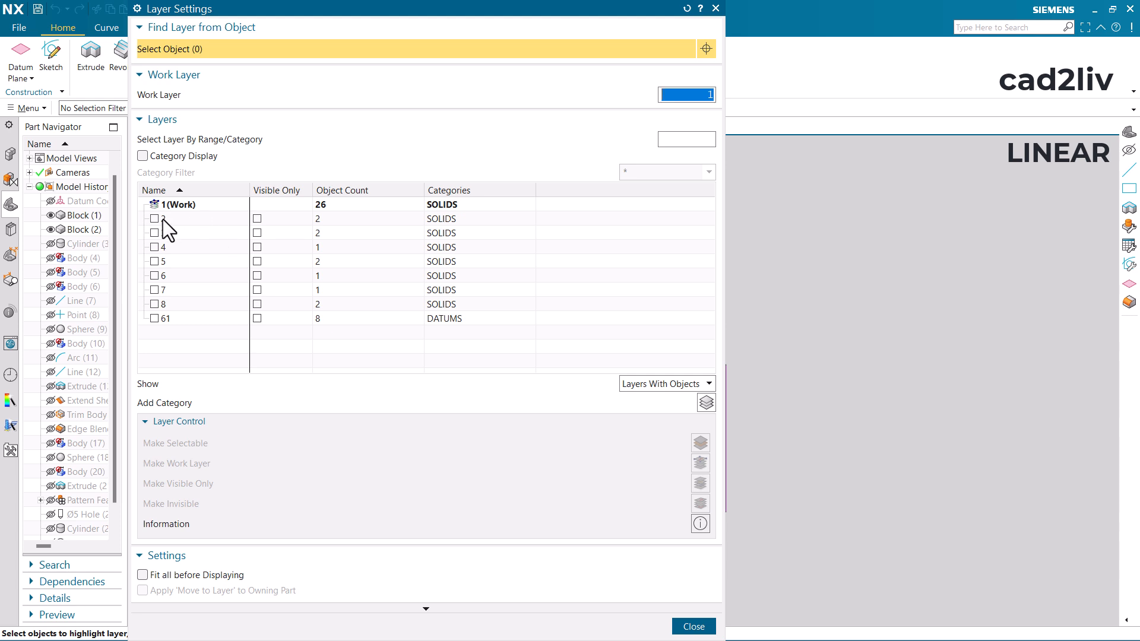
pyautogui.click(154, 218)
pyautogui.click(177, 216)
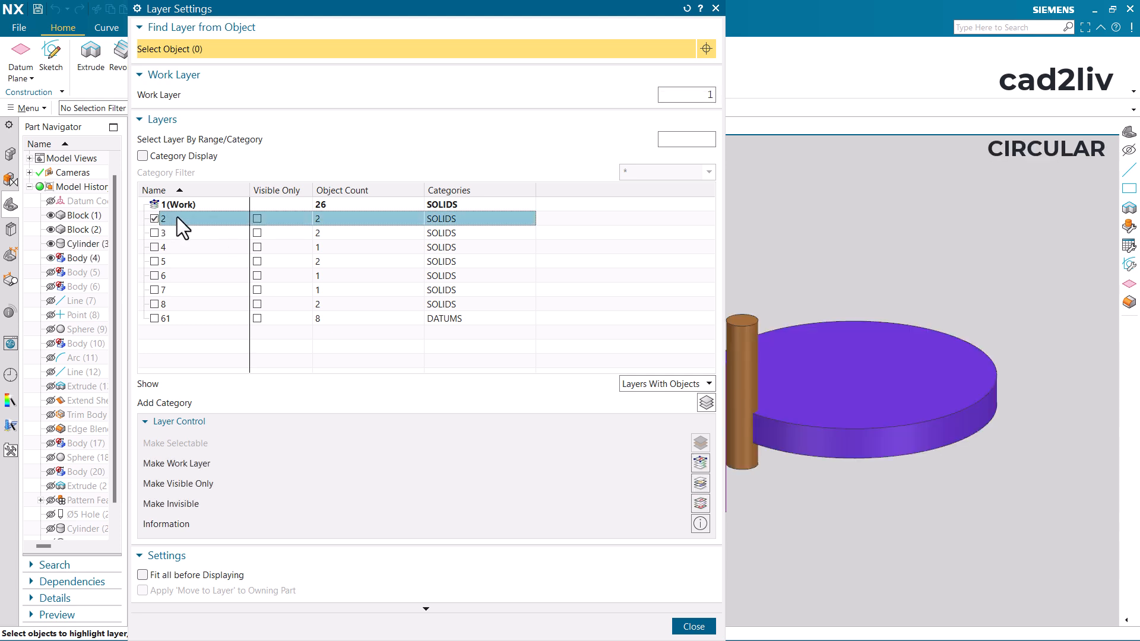
pyautogui.doubleClick(177, 216)
pyautogui.click(154, 204)
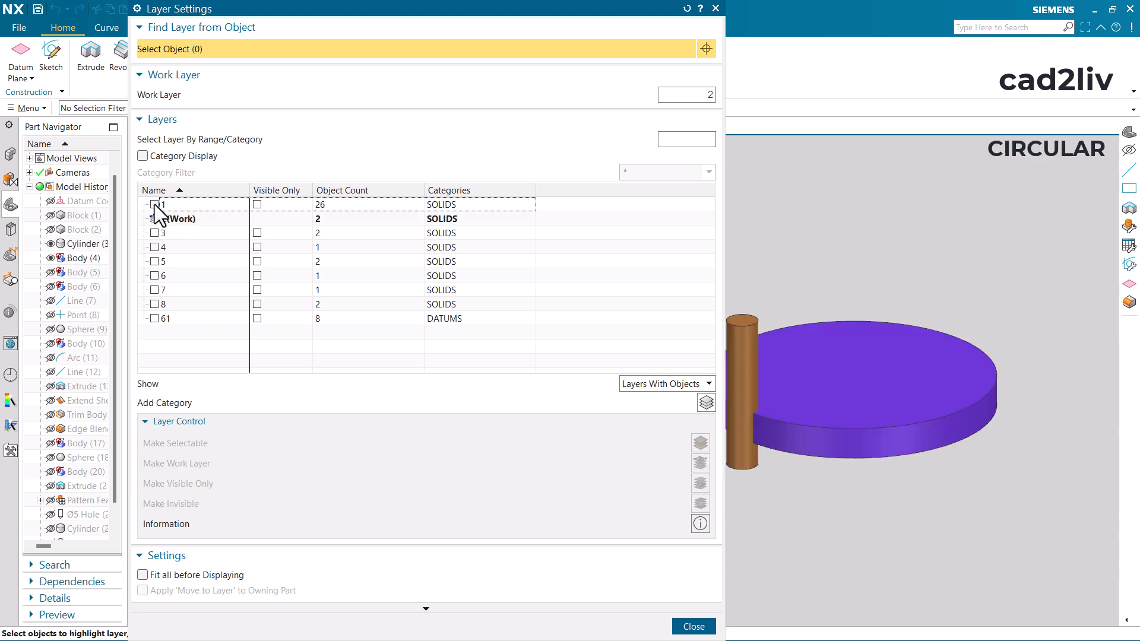
pyautogui.click(689, 625)
# - Start a Pattern Feature with the Circular layout and select the brown cylinder on the purple disc's rim as the feature
pyautogui.scroll(-3, 512, 371)
pyautogui.scroll(3, 687, 363)
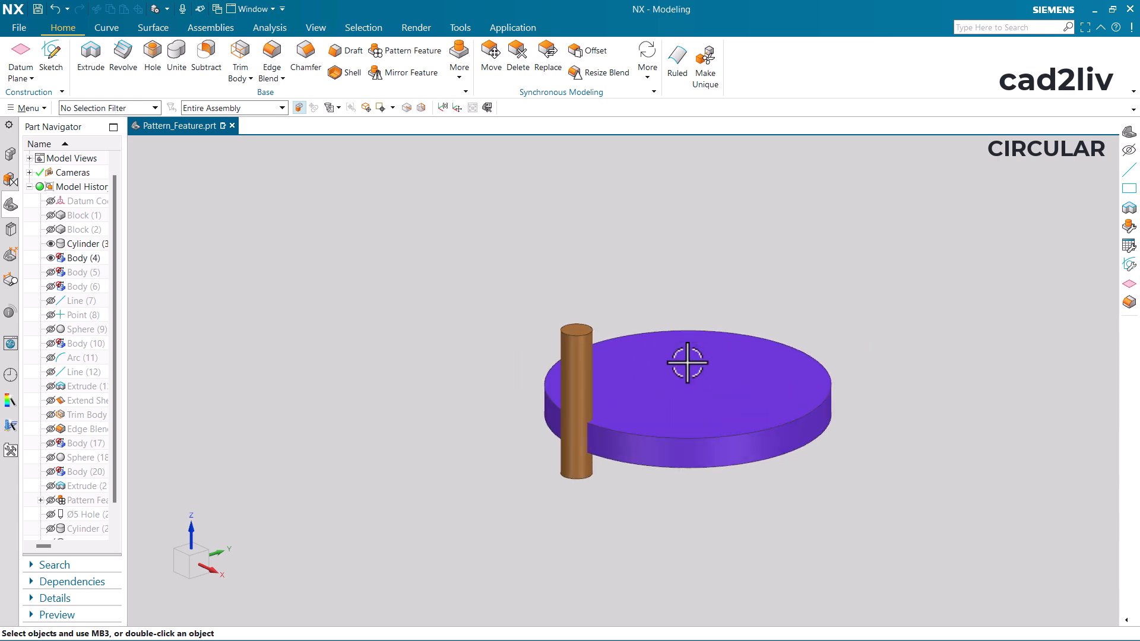
pyautogui.moveTo(688, 362); pyautogui.dragTo(682, 386, button='middle')
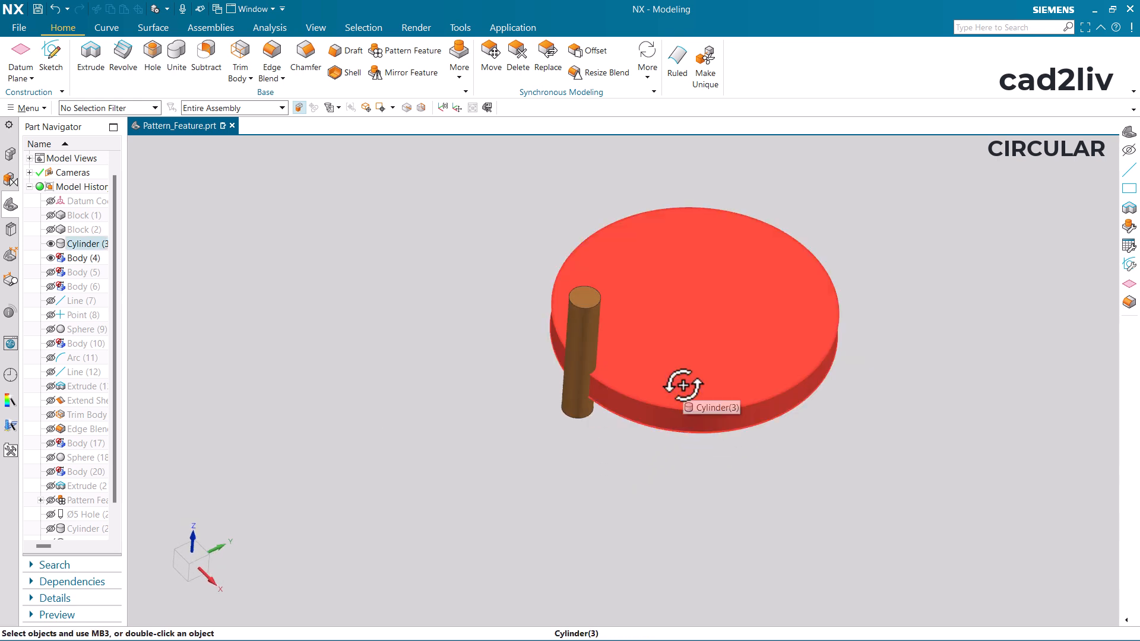
pyautogui.press('Home')
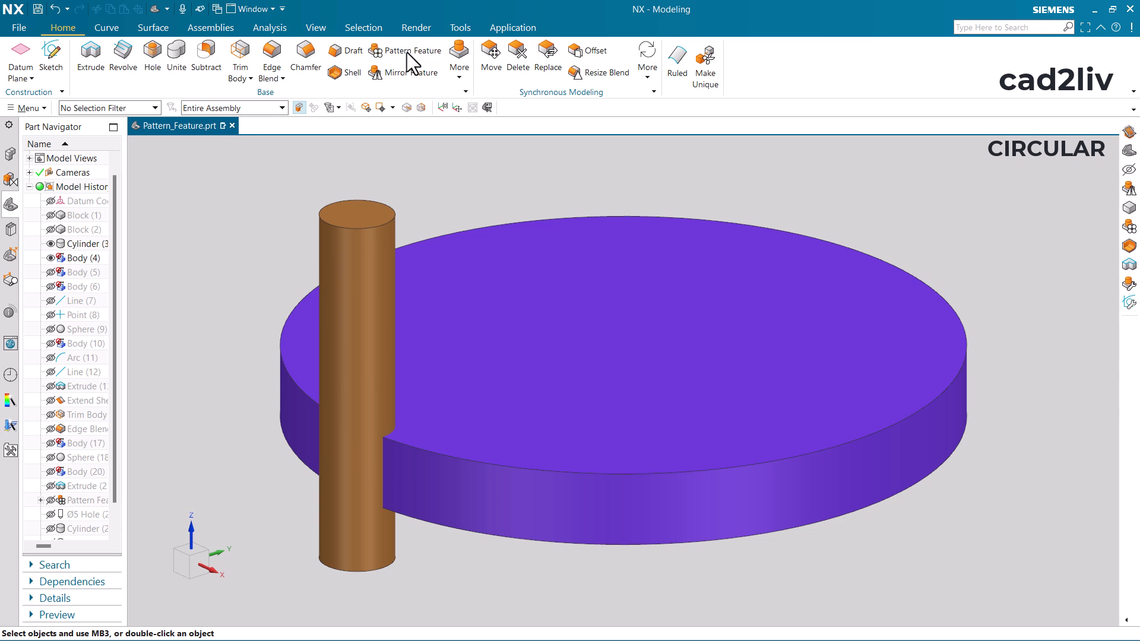
pyautogui.click(407, 52)
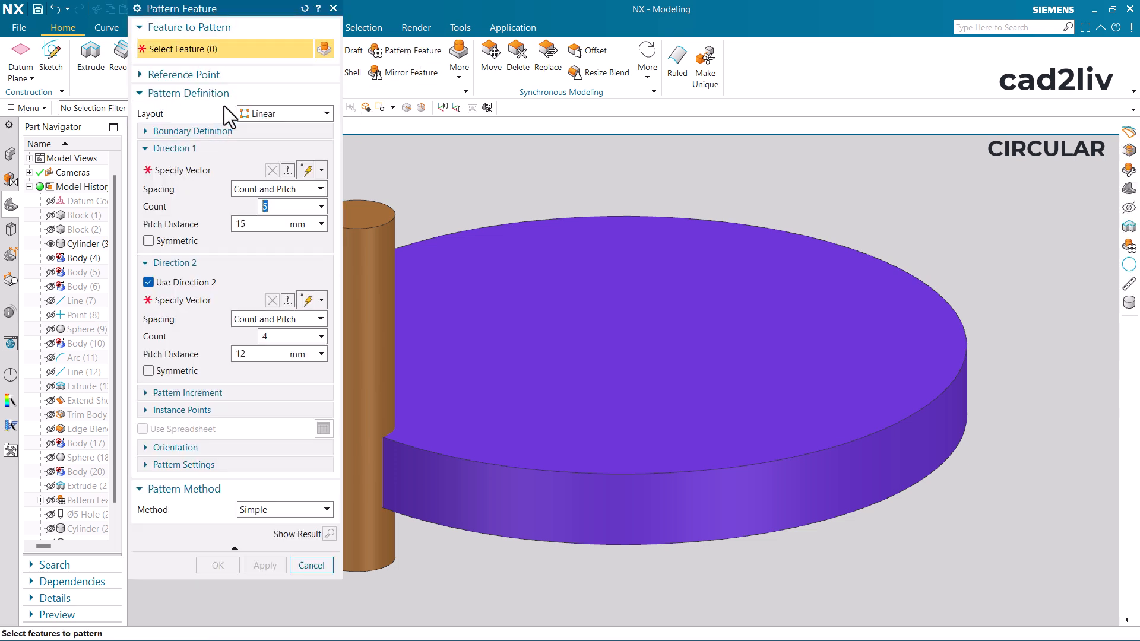
pyautogui.click(251, 114)
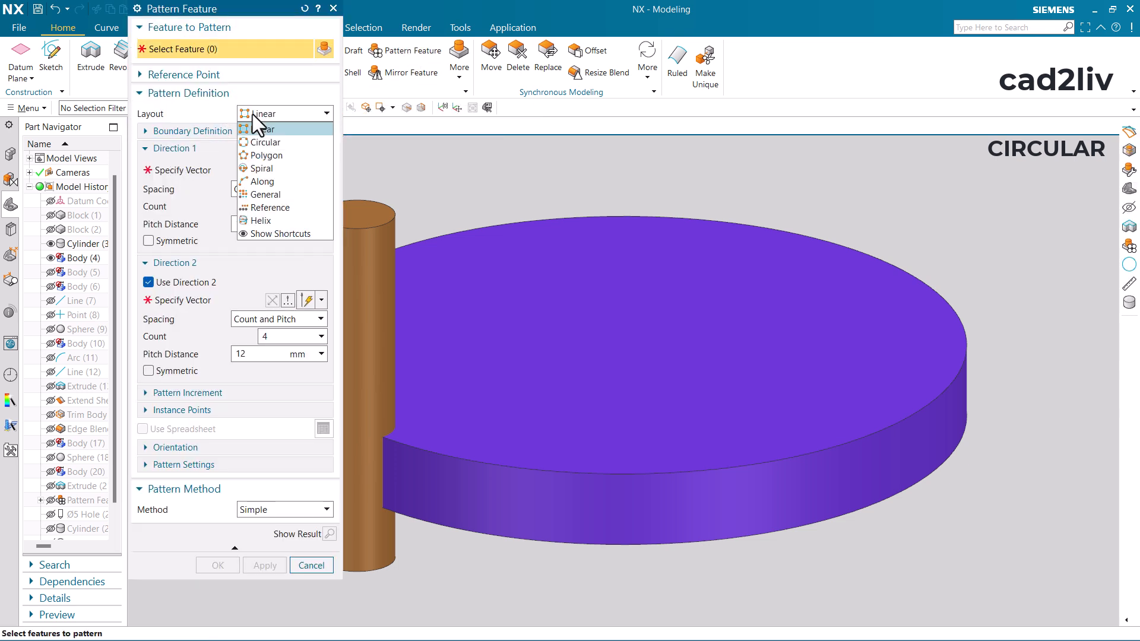
pyautogui.click(265, 145)
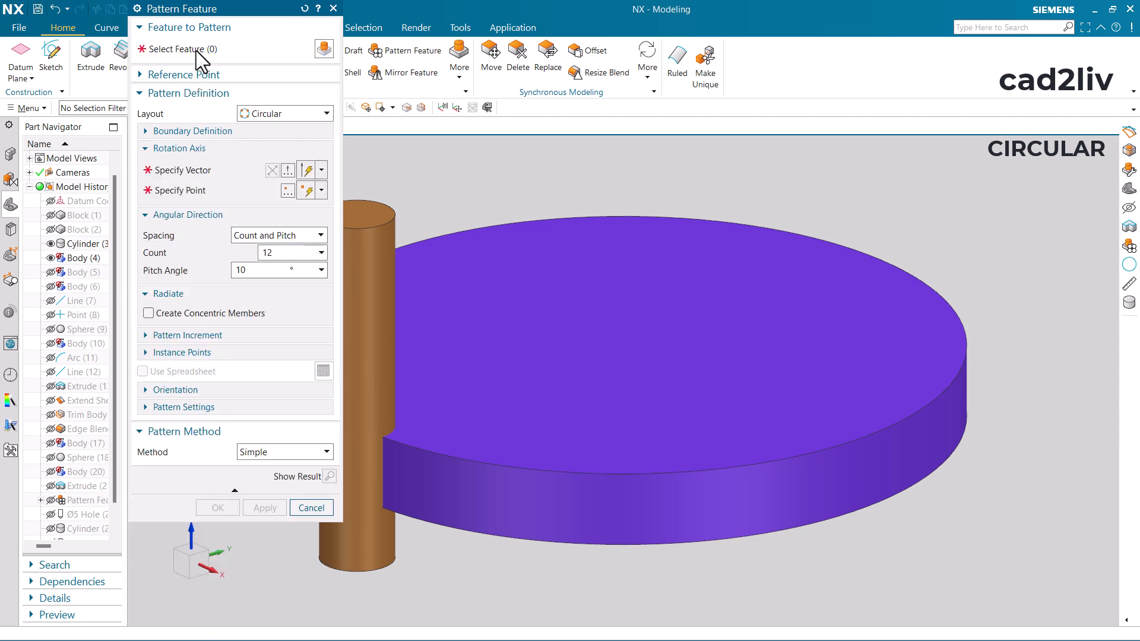
pyautogui.click(196, 51)
pyautogui.scroll(-2, 653, 250)
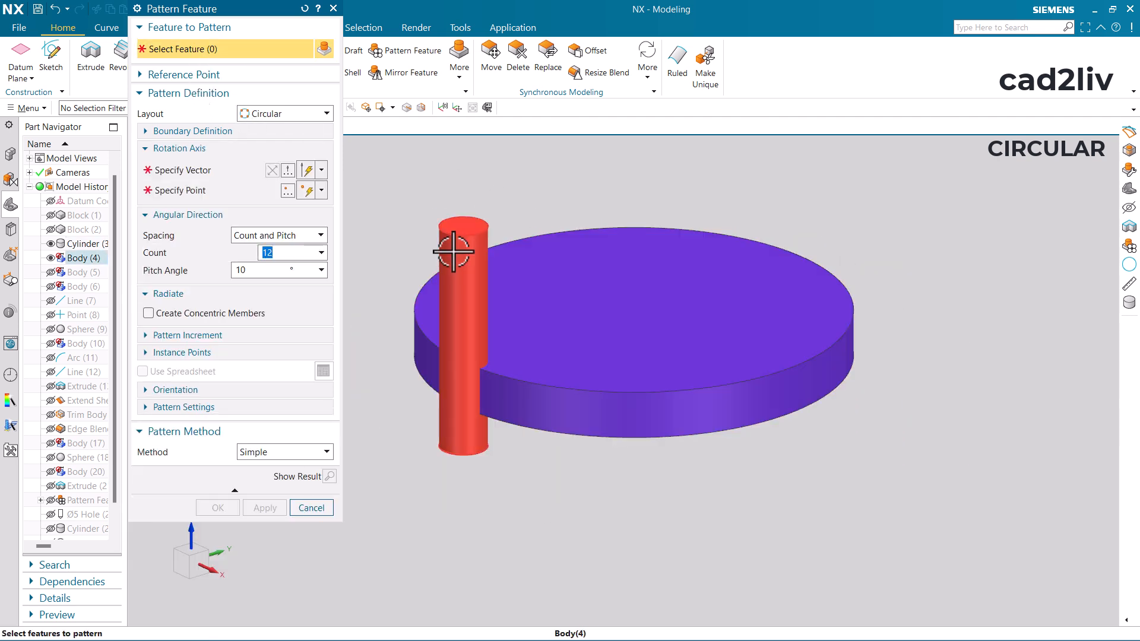
pyautogui.click(453, 251)
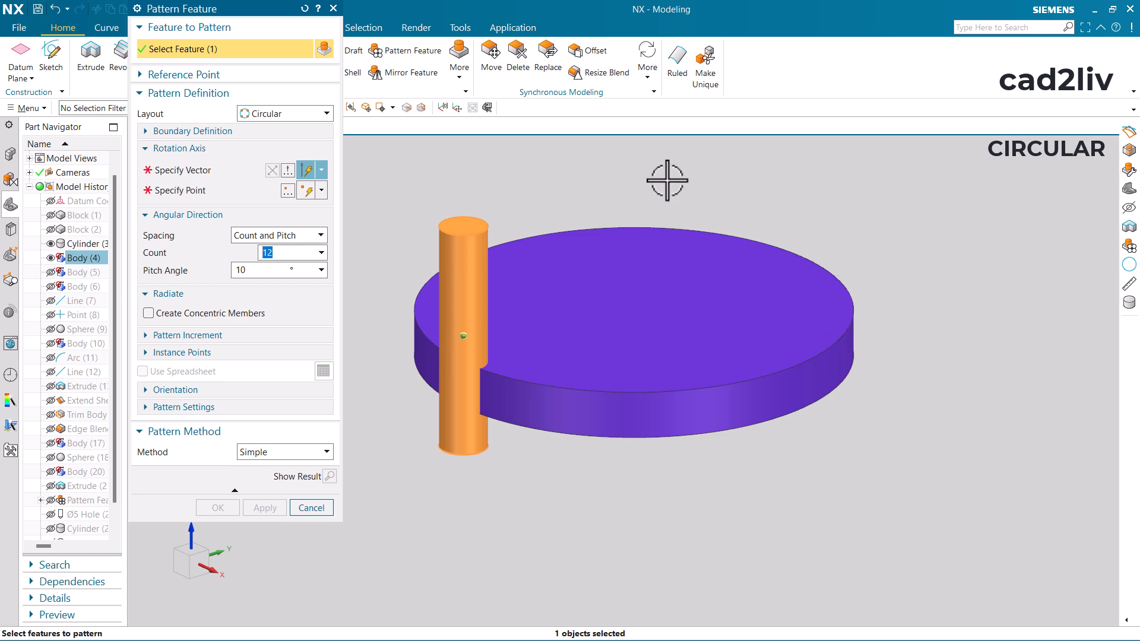
# - Define the rotation axis with the vertical vector listed as Y-axis, passing through the center of the purple disc's circular edge
pyautogui.click(198, 172)
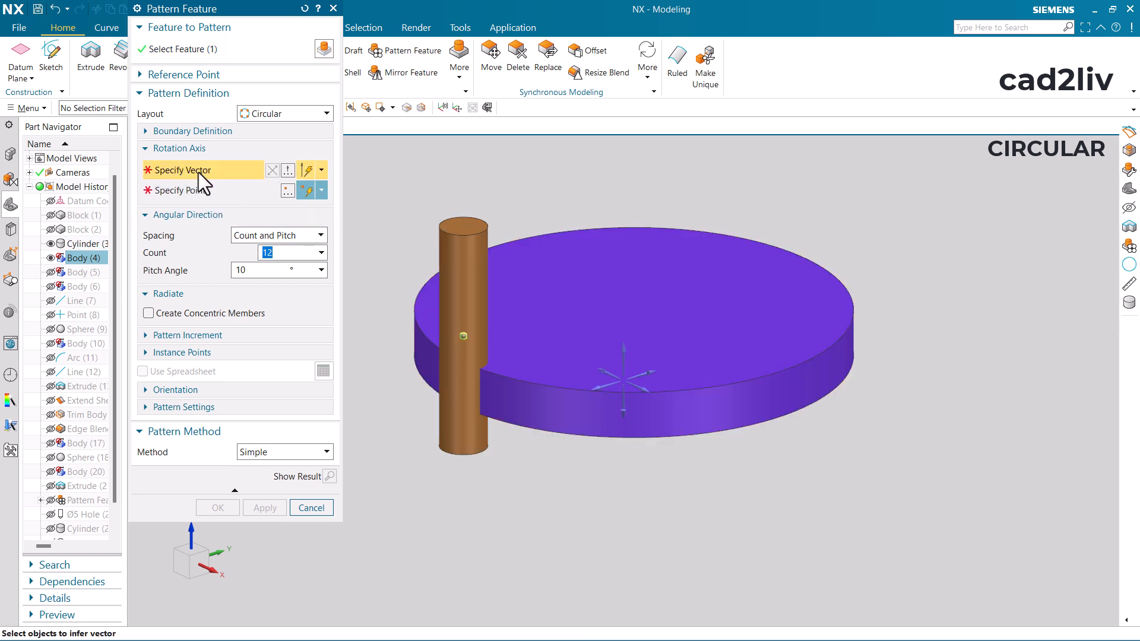
pyautogui.click(622, 350)
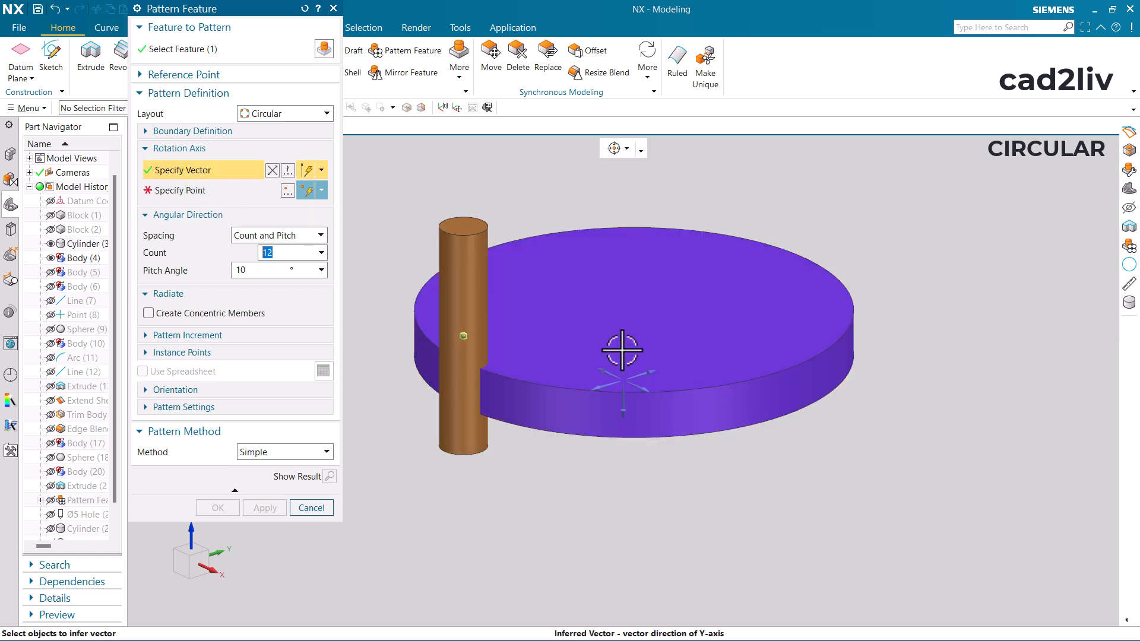
pyautogui.click(229, 178)
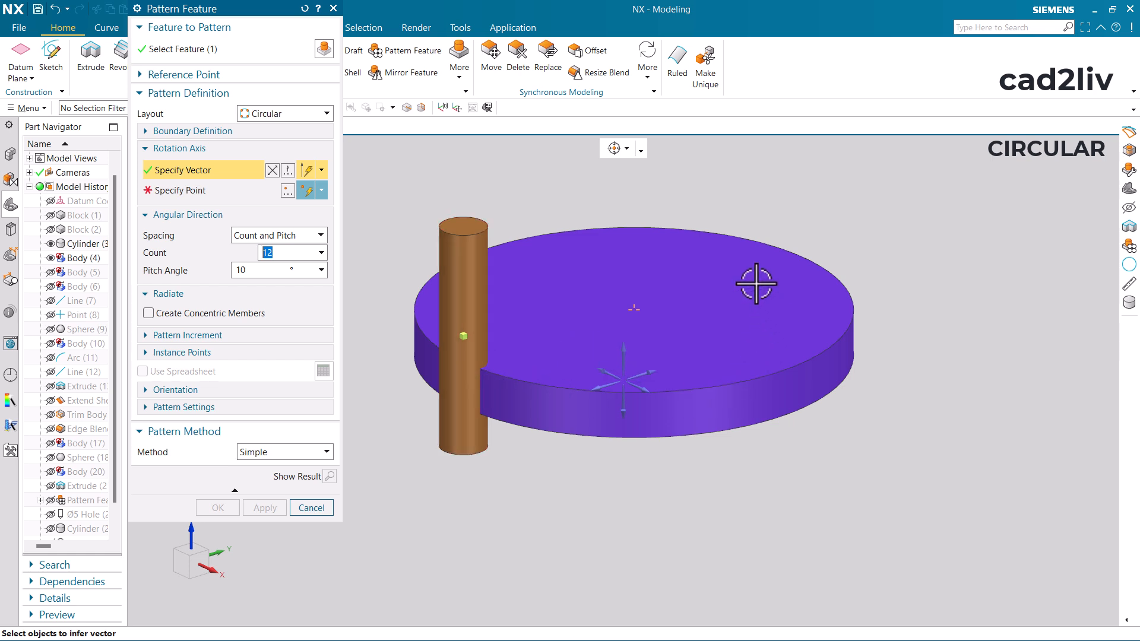
pyautogui.click(625, 352)
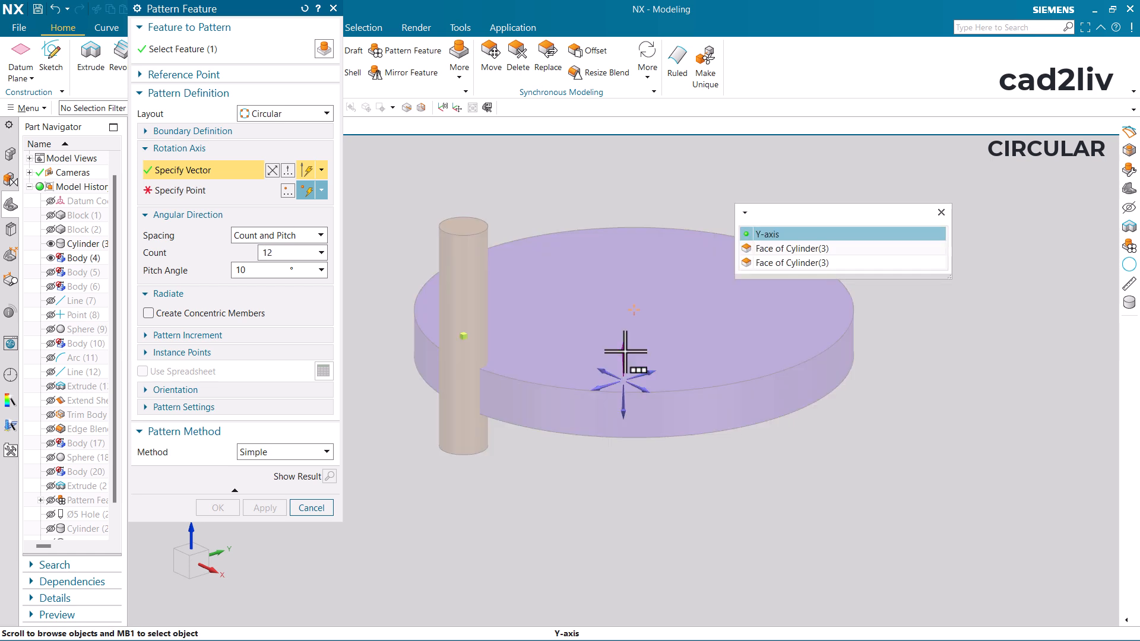
pyautogui.click(766, 234)
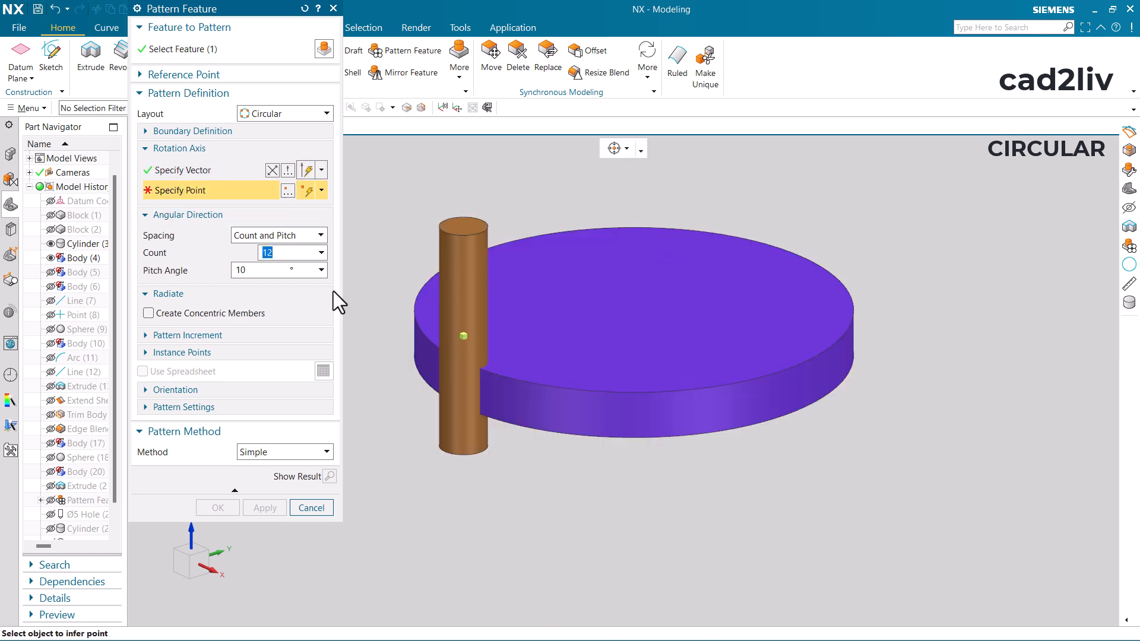
pyautogui.click(578, 435)
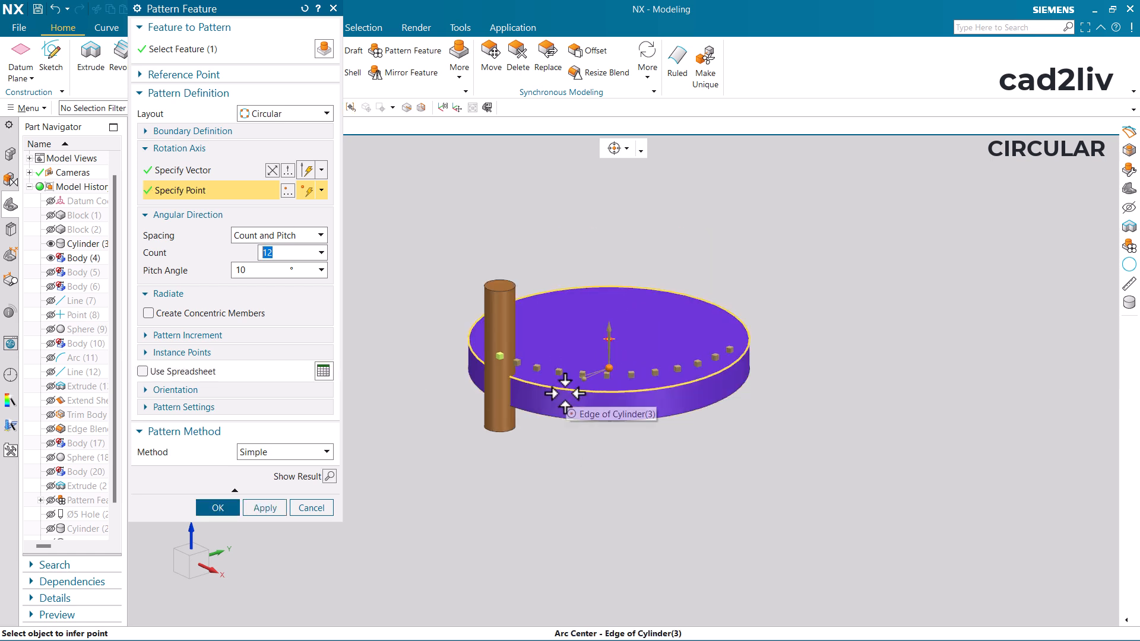
# - Preview the circular pattern result from the top view and undo the preview
pyautogui.moveTo(562, 390); pyautogui.dragTo(568, 432, button='middle')
pyautogui.scroll(-3, 568, 435)
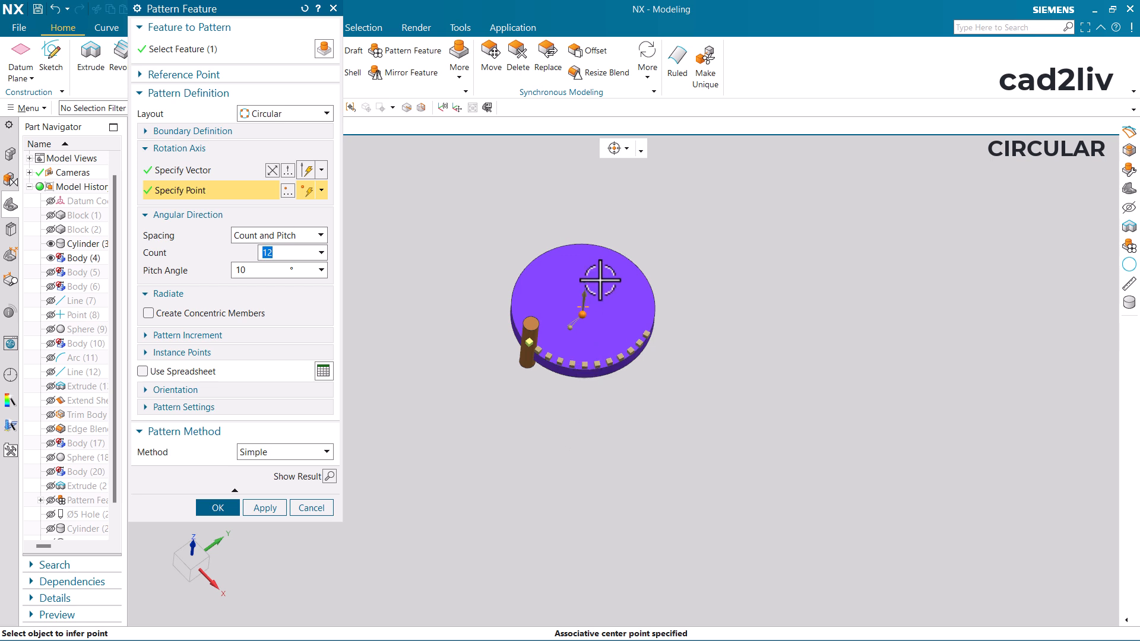
pyautogui.press('F8')
pyautogui.scroll(1, 632, 320)
pyautogui.scroll(4, 634, 391)
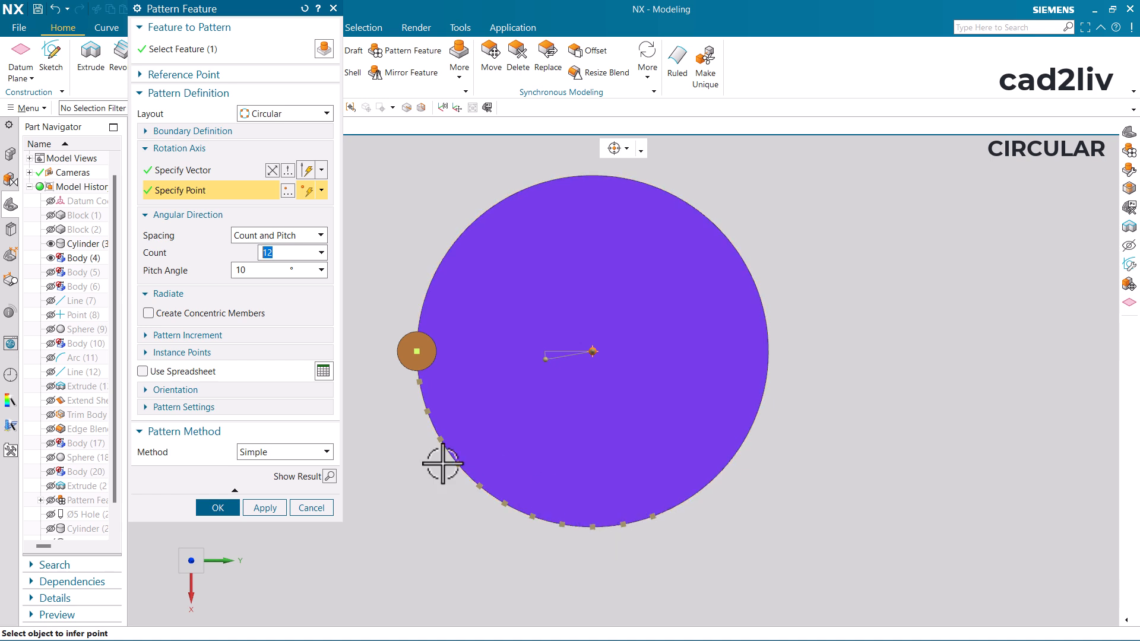
pyautogui.click(328, 476)
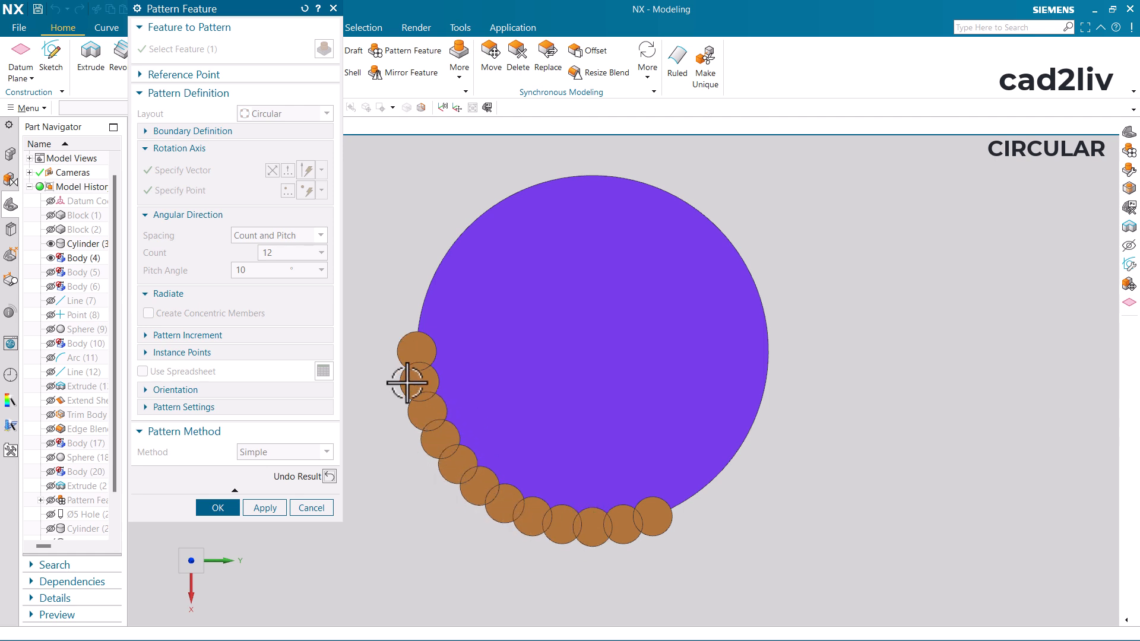
pyautogui.click(328, 479)
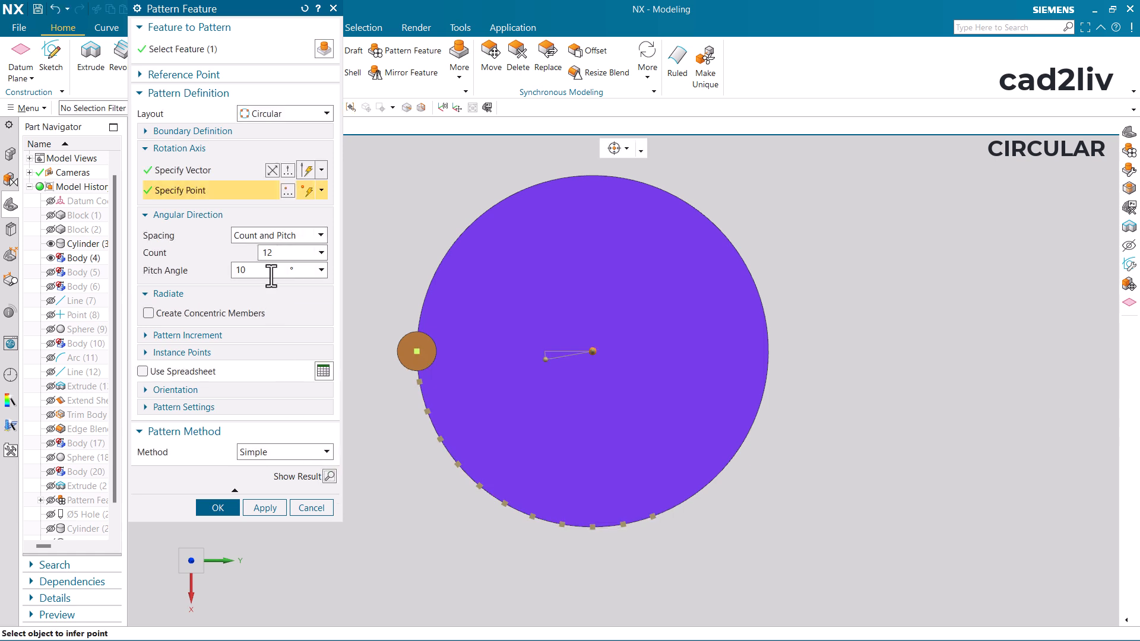
# - Set the Angular Direction spacing of the circular pattern to Count and Span
pyautogui.click(261, 235)
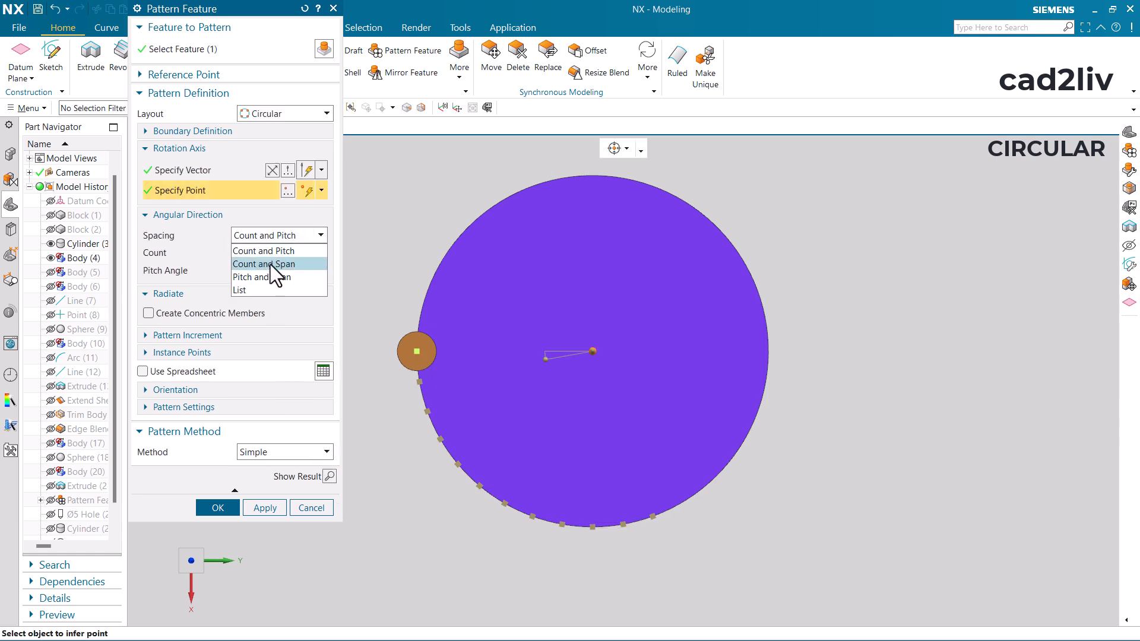
pyautogui.click(270, 263)
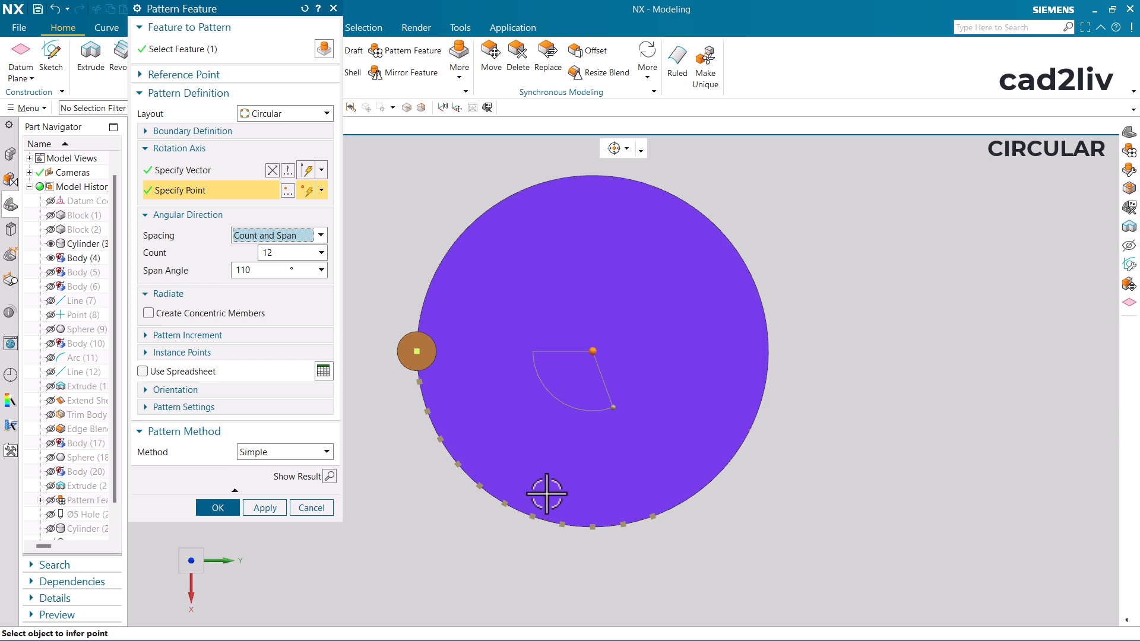
# - Set the span angle of the circular pattern to 360°
pyautogui.click(266, 270)
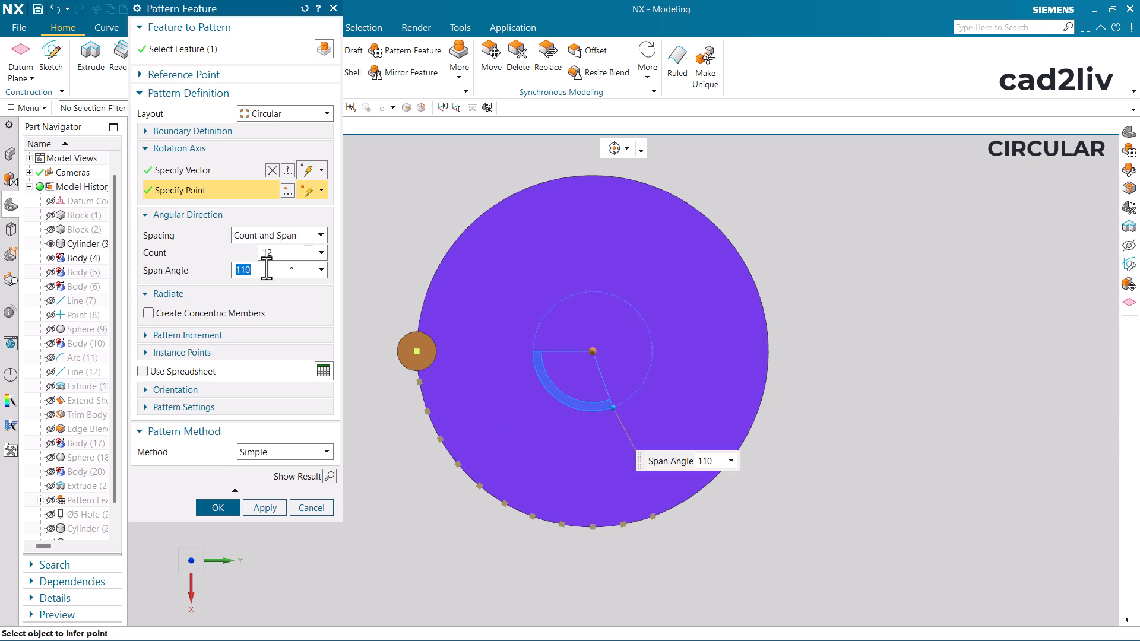
pyautogui.write('360')
pyautogui.press('Return')
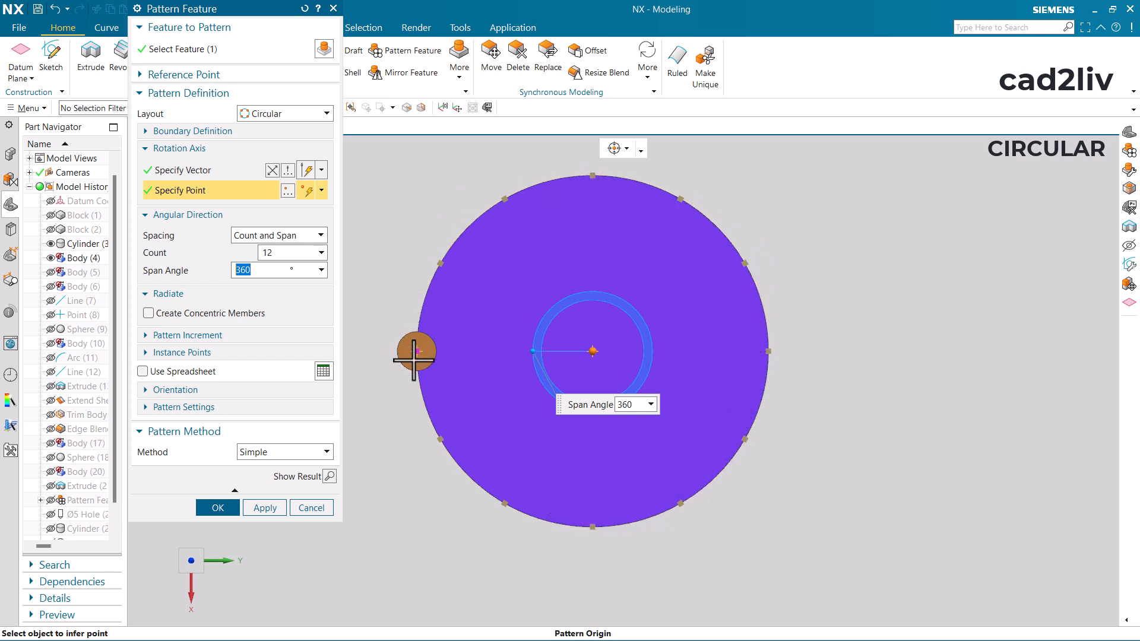
pyautogui.click(277, 254)
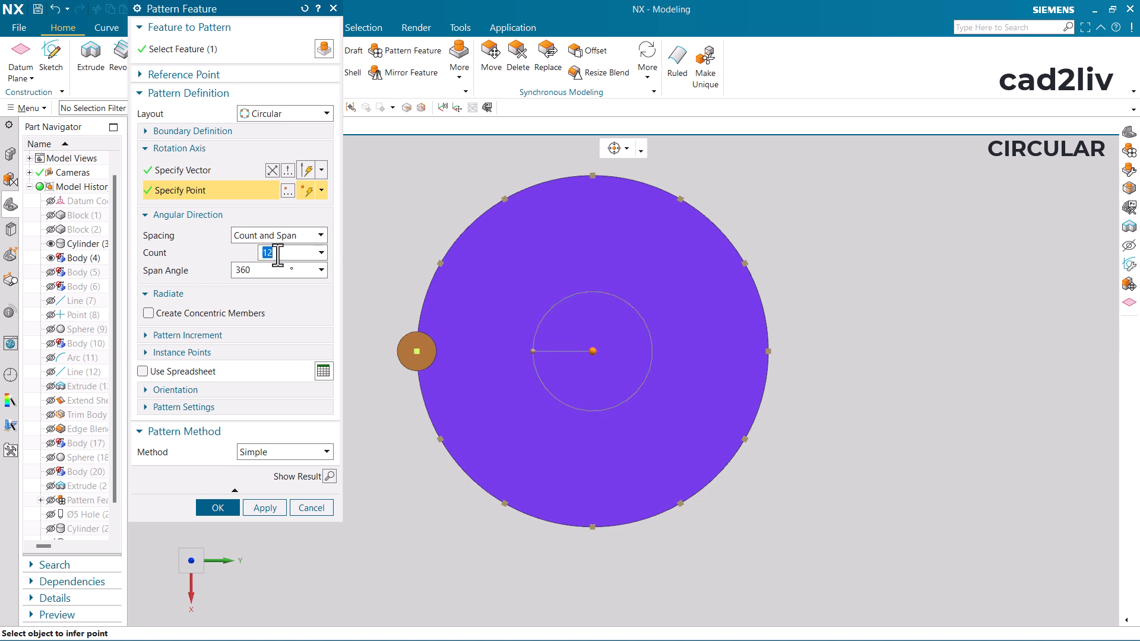
pyautogui.click(267, 234)
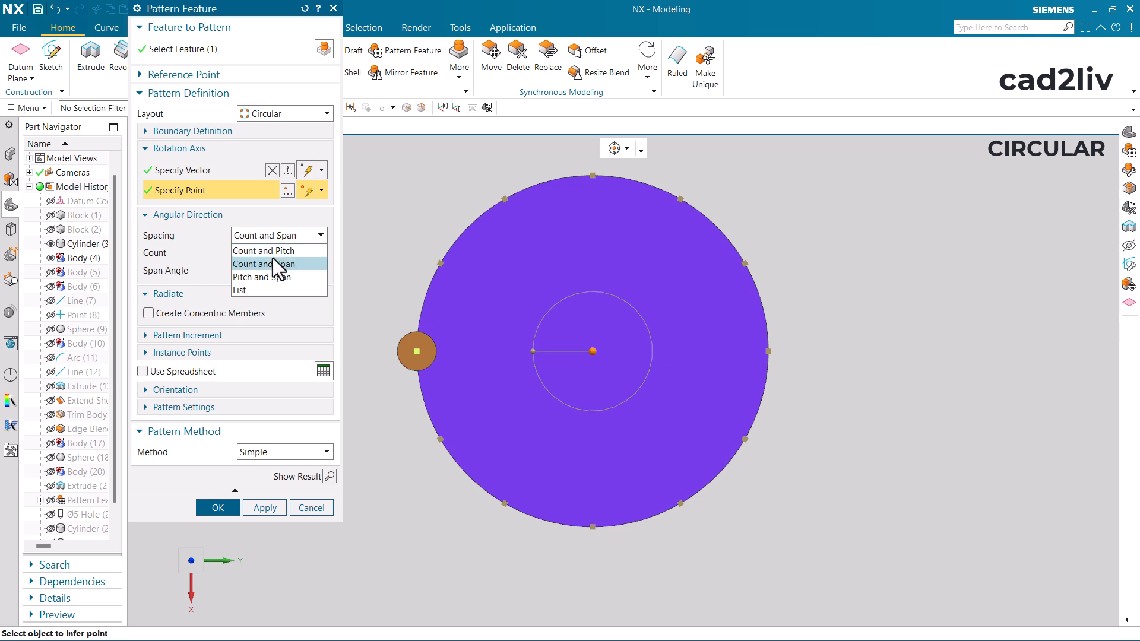
pyautogui.click(275, 266)
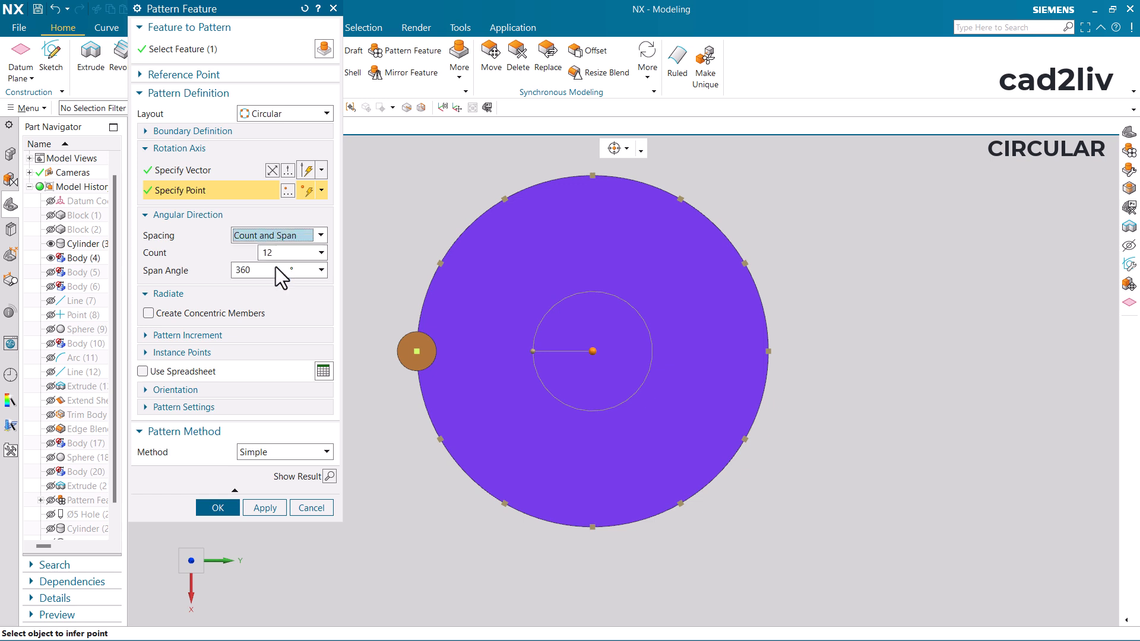
pyautogui.click(267, 231)
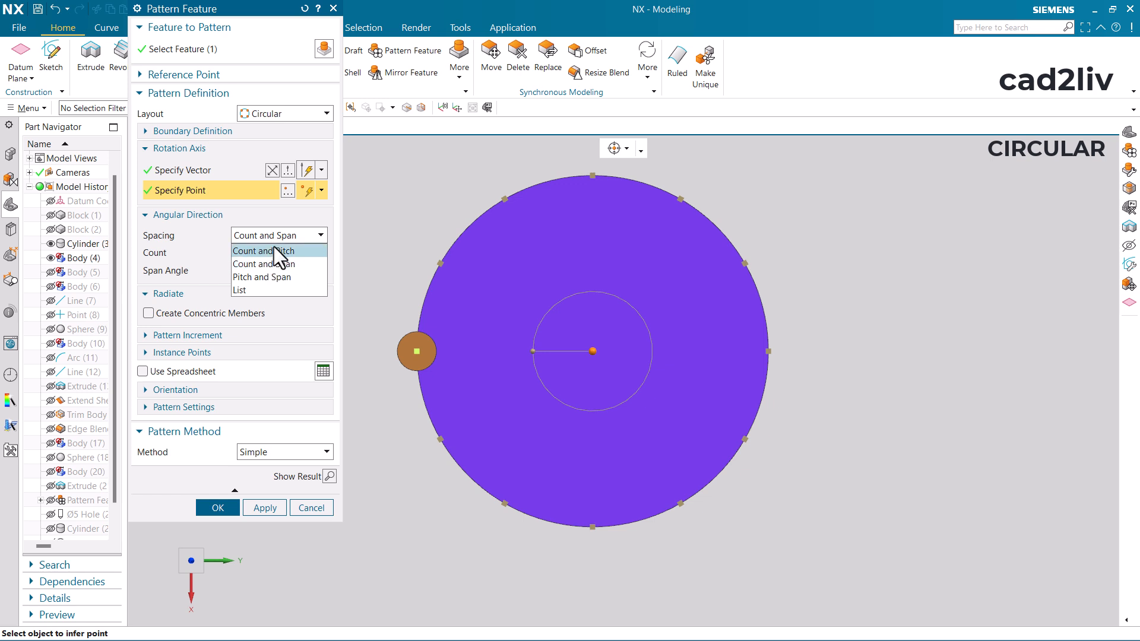
pyautogui.click(295, 236)
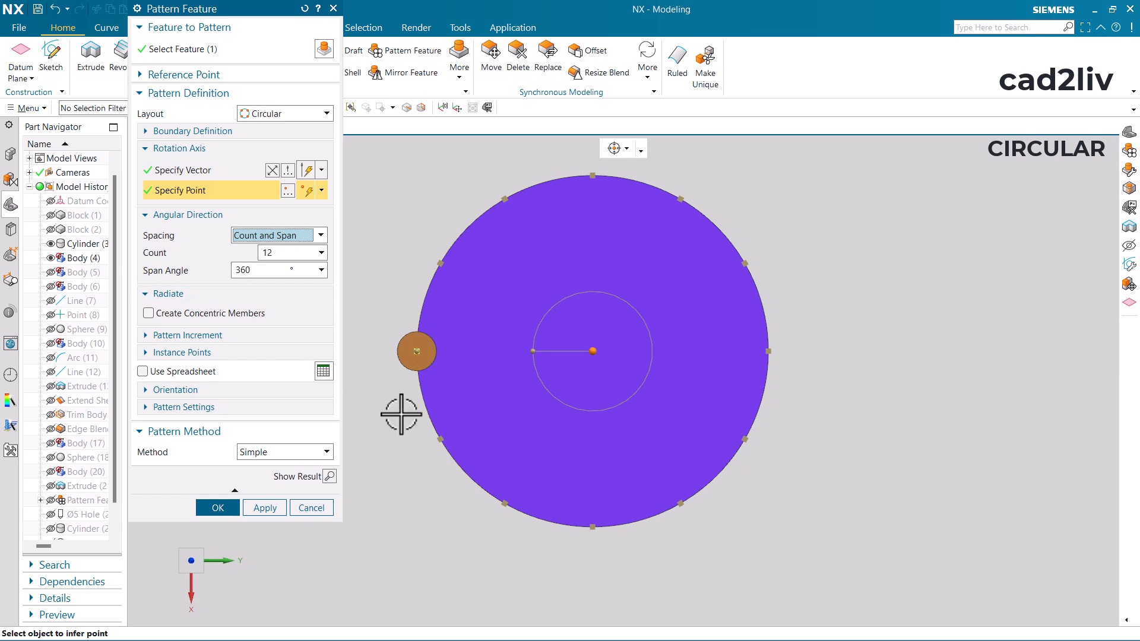
# - Preview the full-circle pattern of the brown cylinder and undo the preview
pyautogui.click(330, 476)
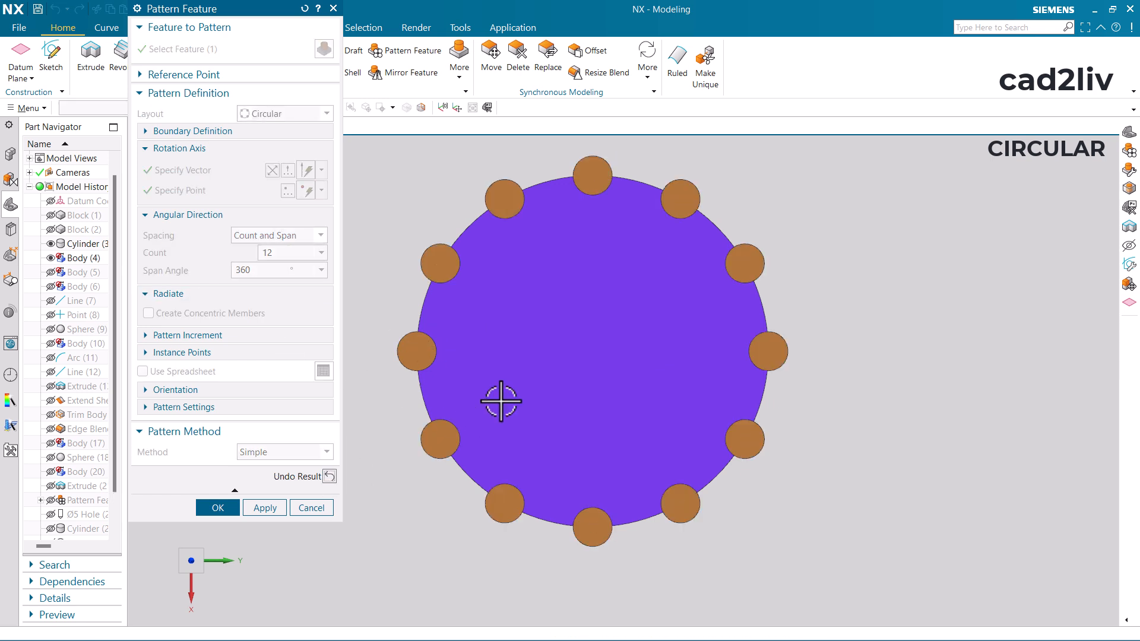
pyautogui.scroll(2, 504, 386)
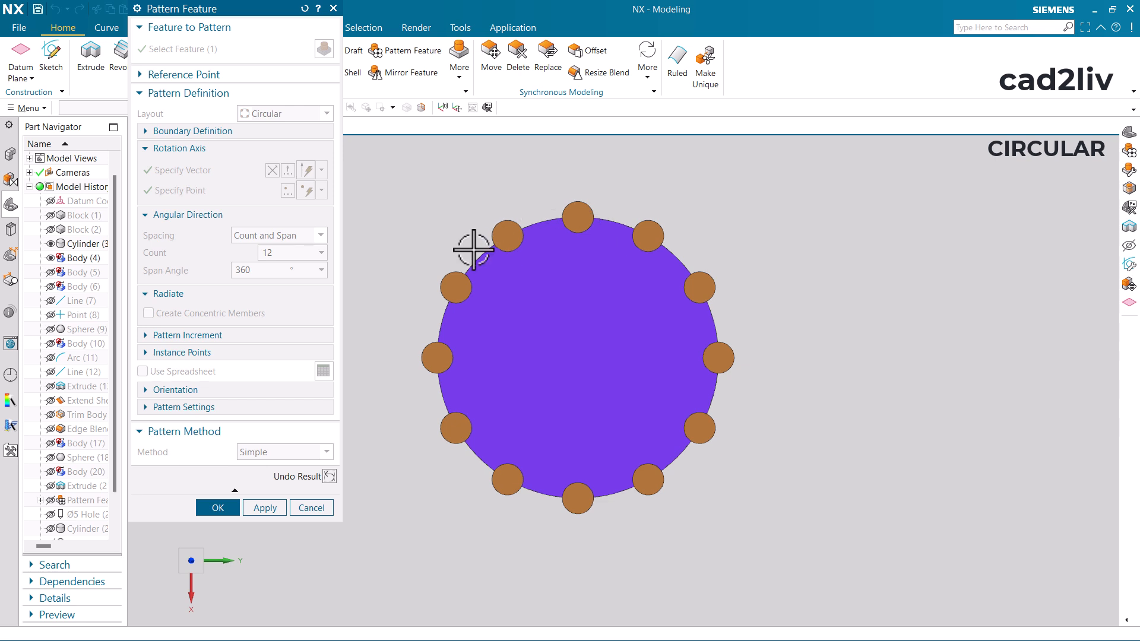
pyautogui.click(330, 476)
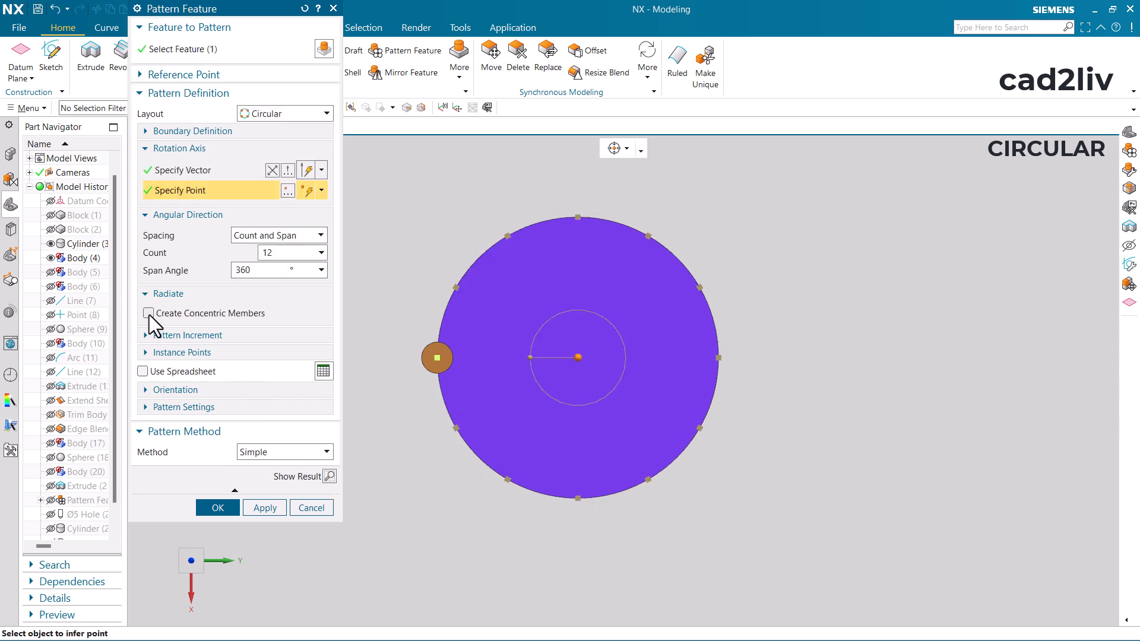
# - Preview the circular pattern with Create Concentric Members enabled, and turn the option off again
pyautogui.click(148, 313)
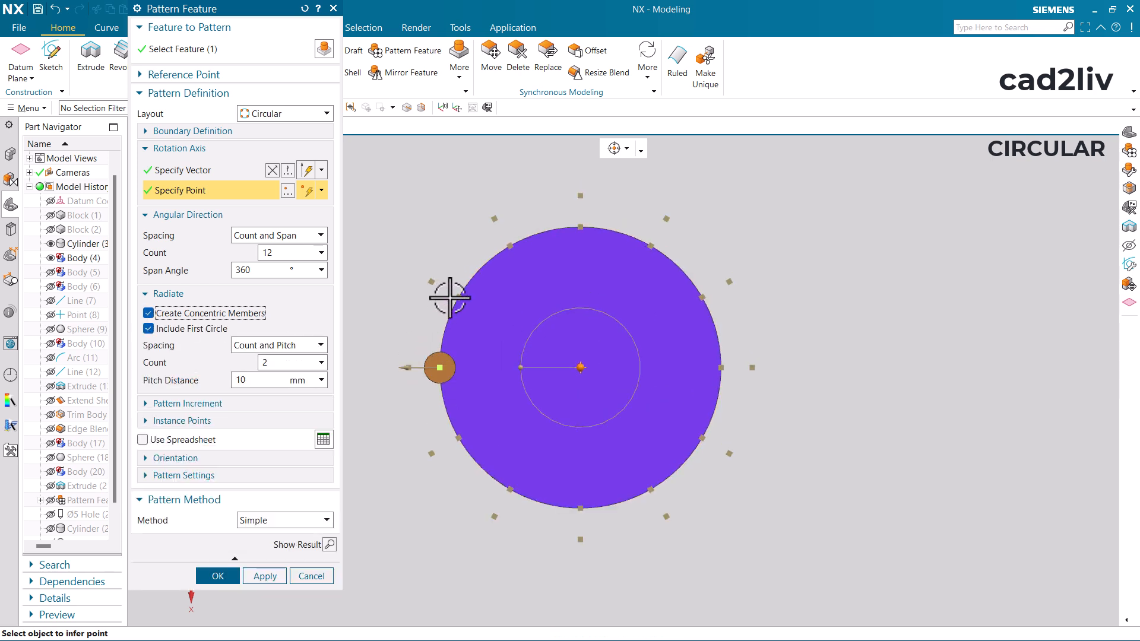
pyautogui.click(330, 544)
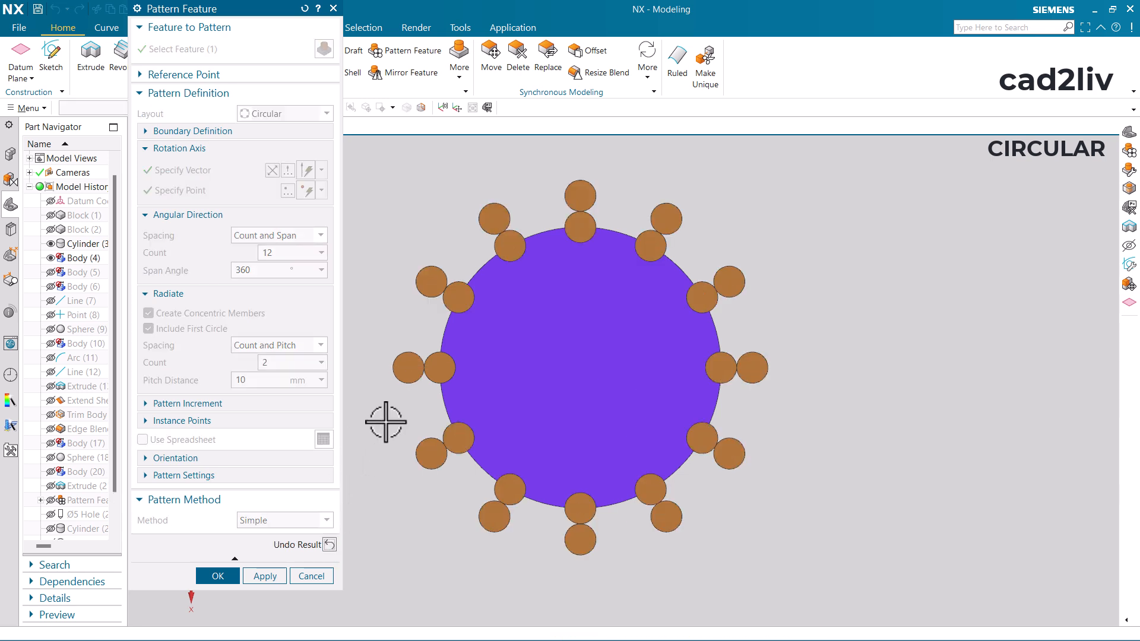
pyautogui.click(330, 544)
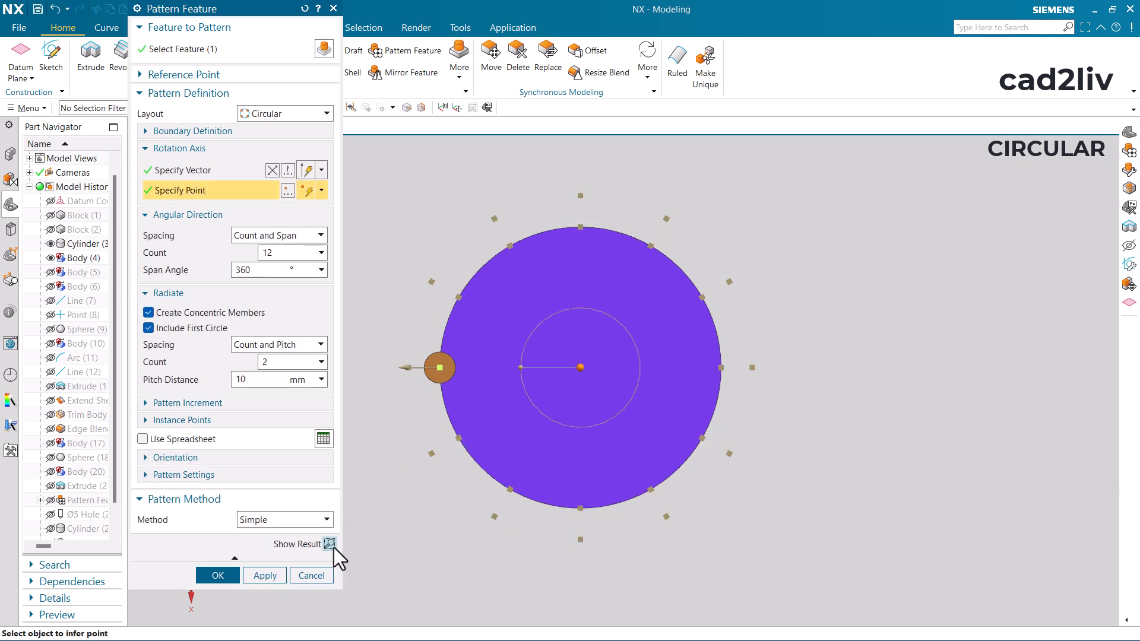
pyautogui.click(149, 313)
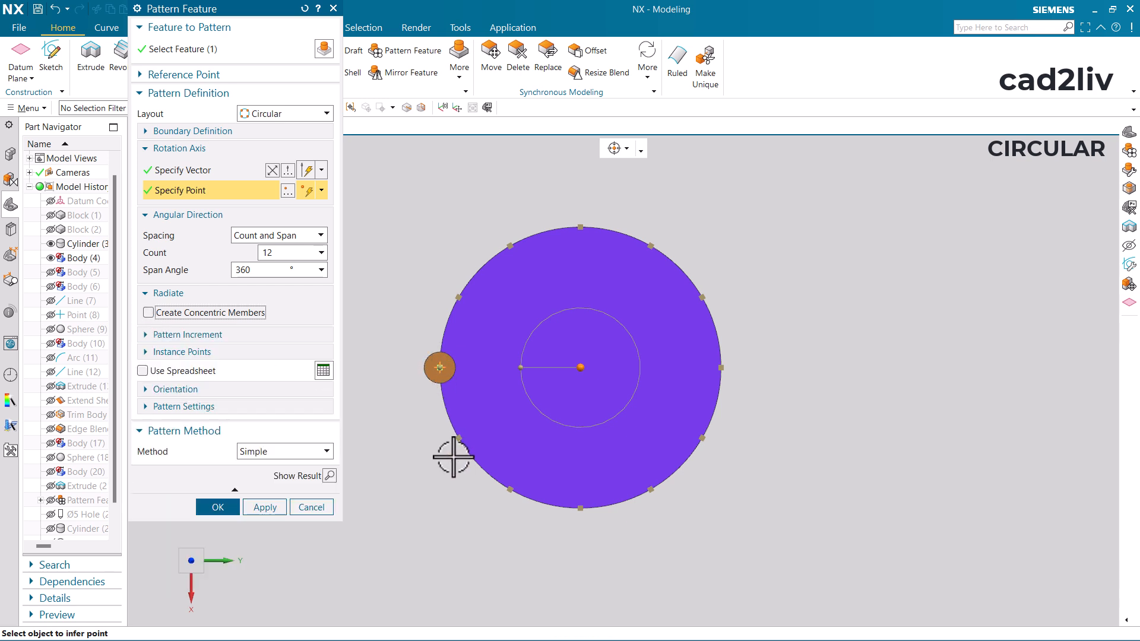
# - Enable Create Concentric Members for the circular pattern with a radial count of 4 and a pitch distance of 20 mm
pyautogui.click(148, 313)
pyautogui.doubleClick(267, 362)
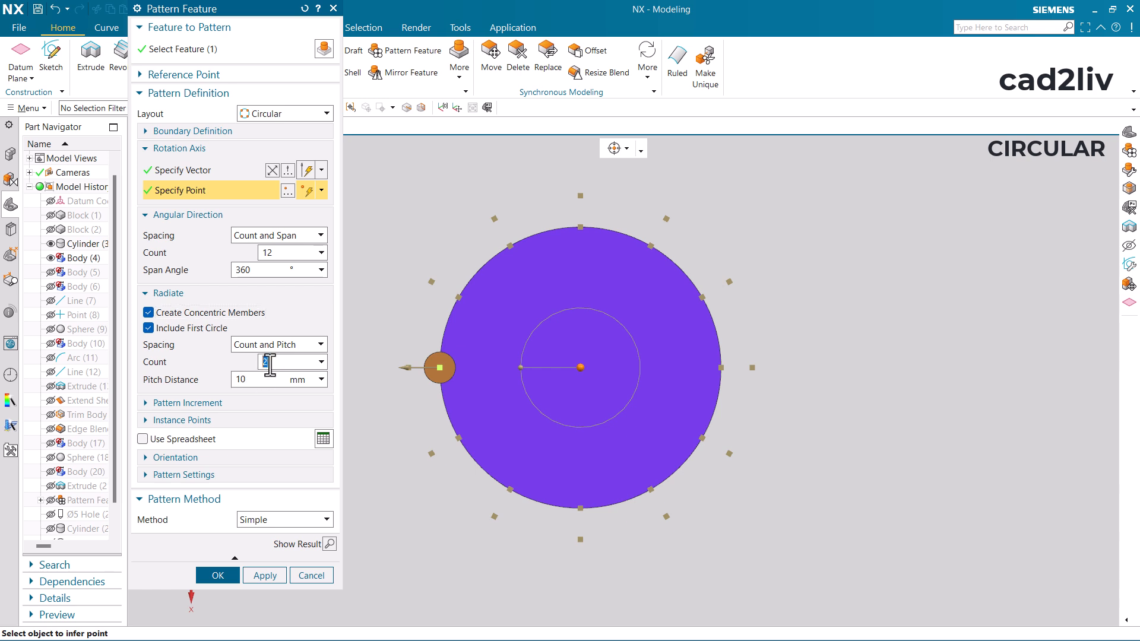
pyautogui.write('4')
pyautogui.press('Return')
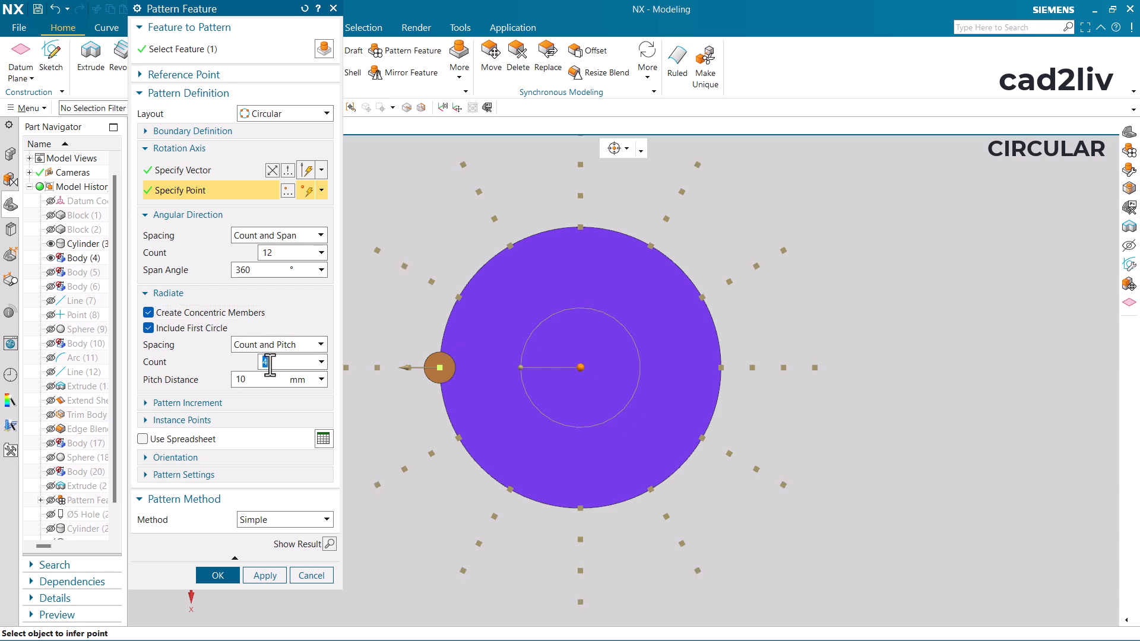
pyautogui.doubleClick(268, 380)
pyautogui.write('20')
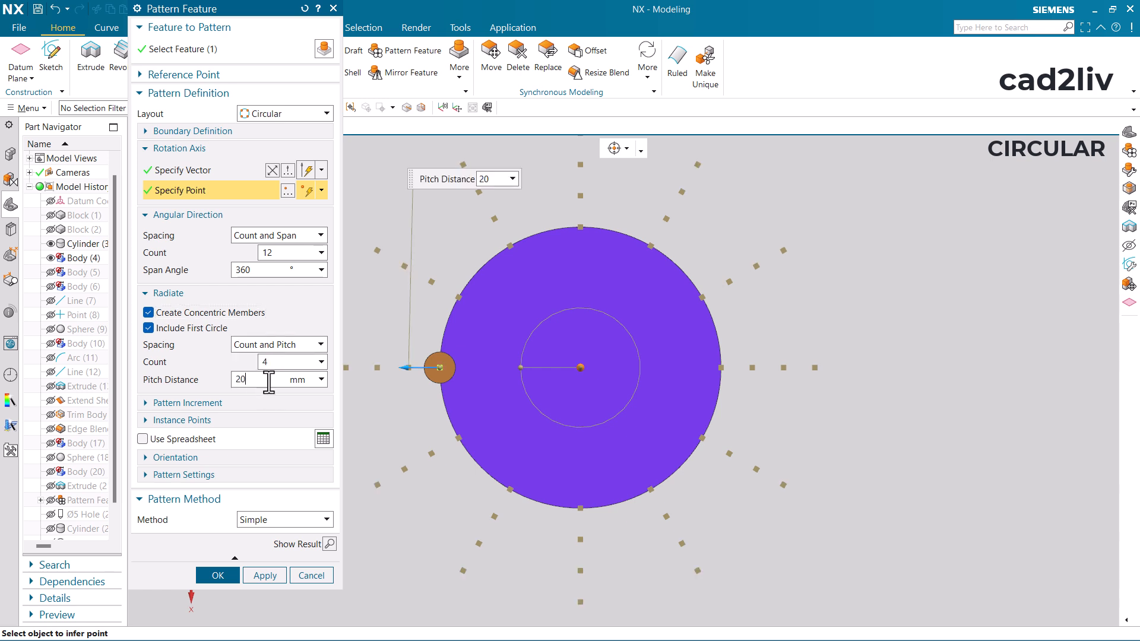
pyautogui.press('Return')
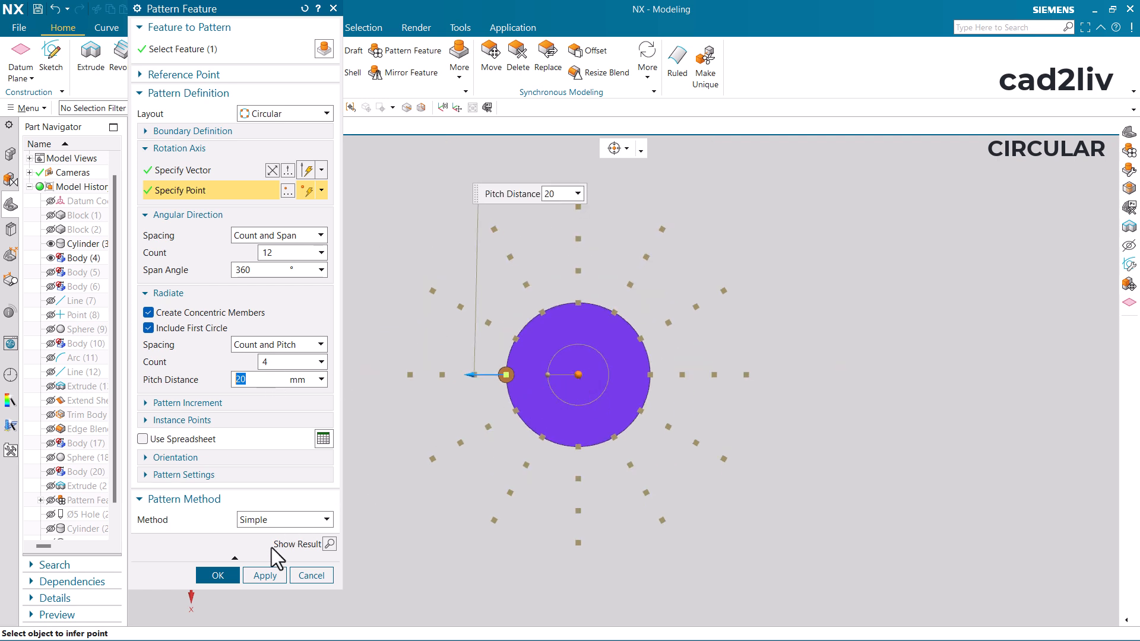
# - Preview the concentric circular pattern of the brown cylinder and create it
pyautogui.click(330, 543)
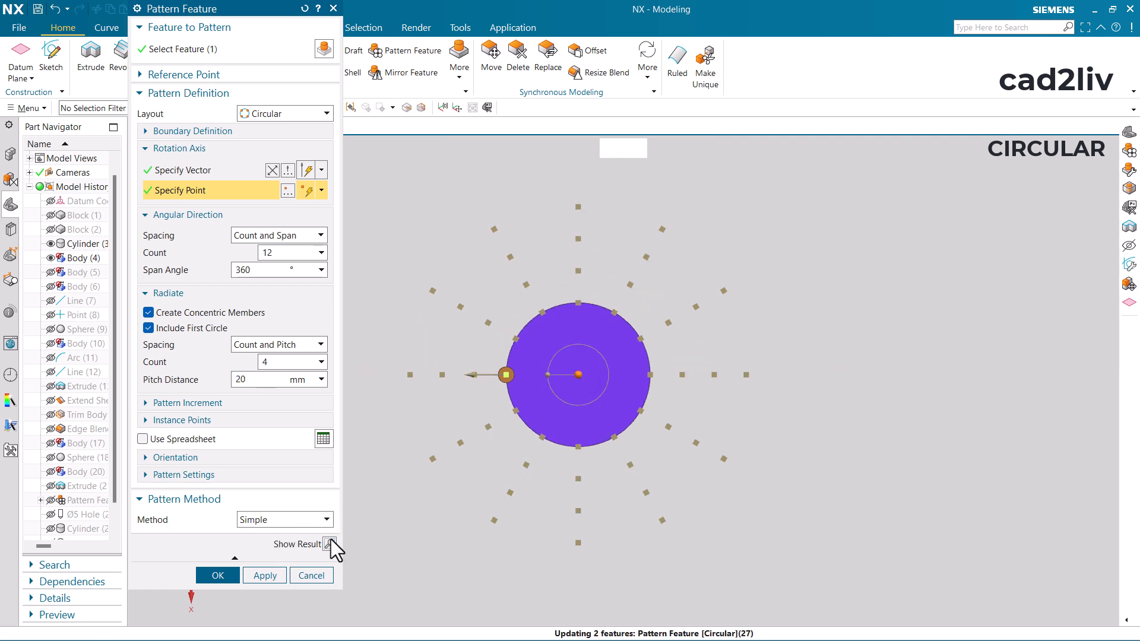
pyautogui.scroll(-2, 505, 310)
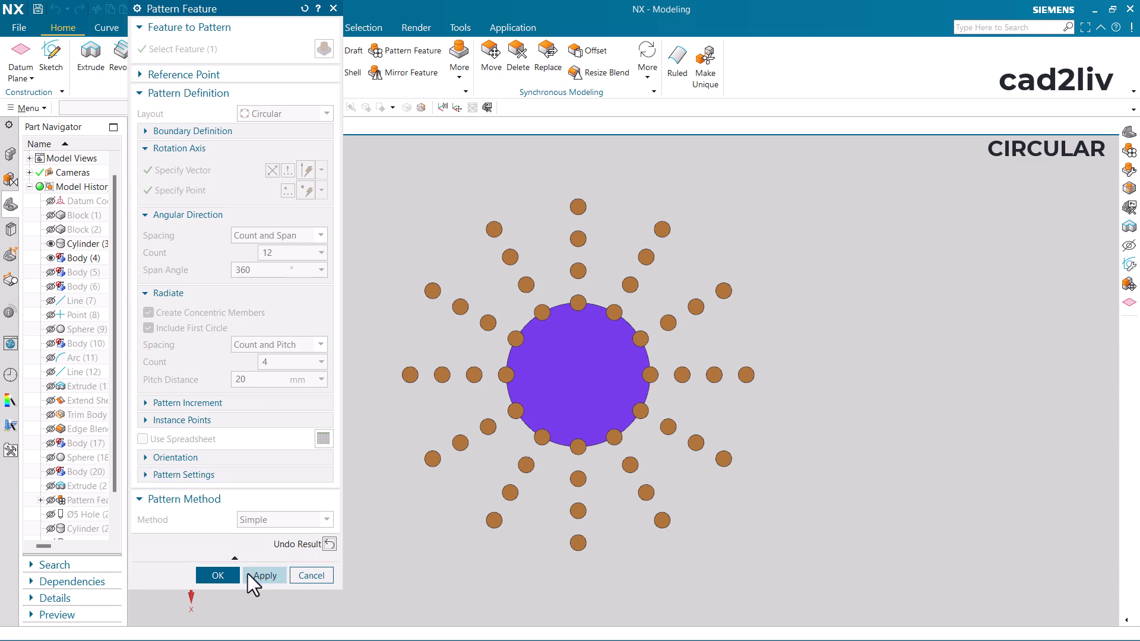
pyautogui.click(223, 577)
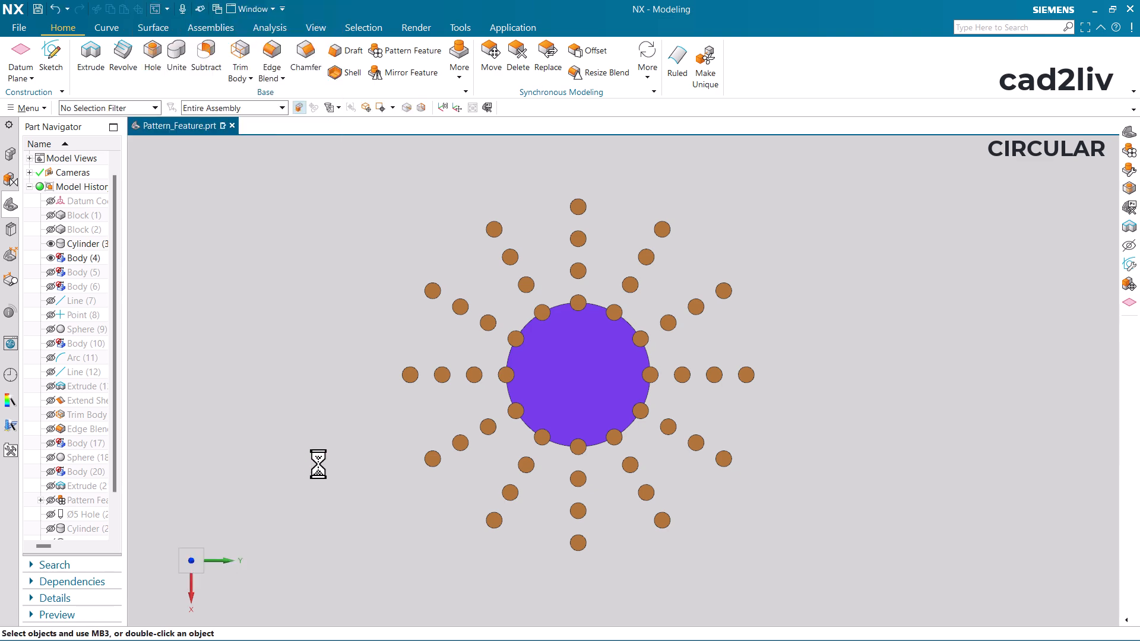
# - Make layer 3 the work layer and hide layer 2 in the Layer Settings
pyautogui.press('Home')
pyautogui.hotkey('ctrl', 'l')
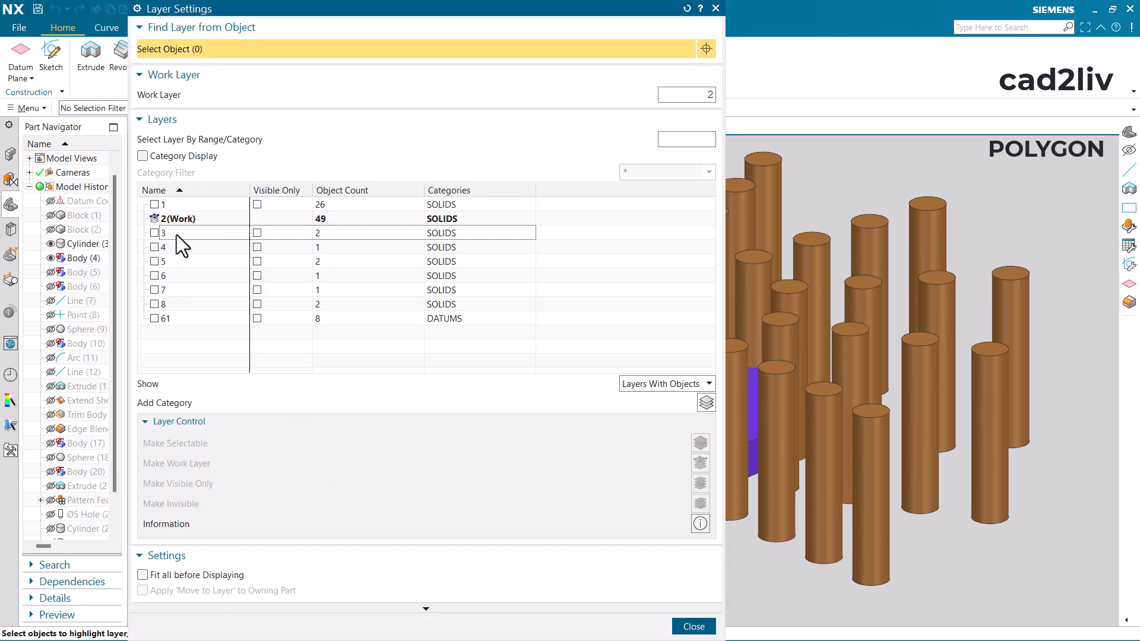
pyautogui.click(155, 232)
pyautogui.click(178, 220)
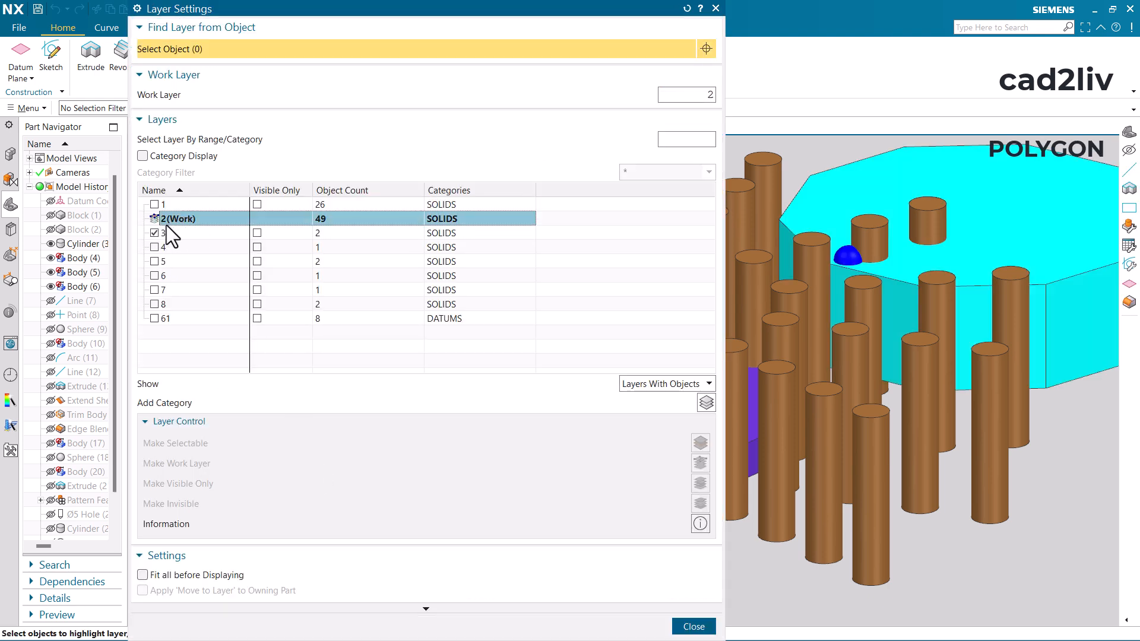
pyautogui.doubleClick(169, 230)
pyautogui.click(154, 219)
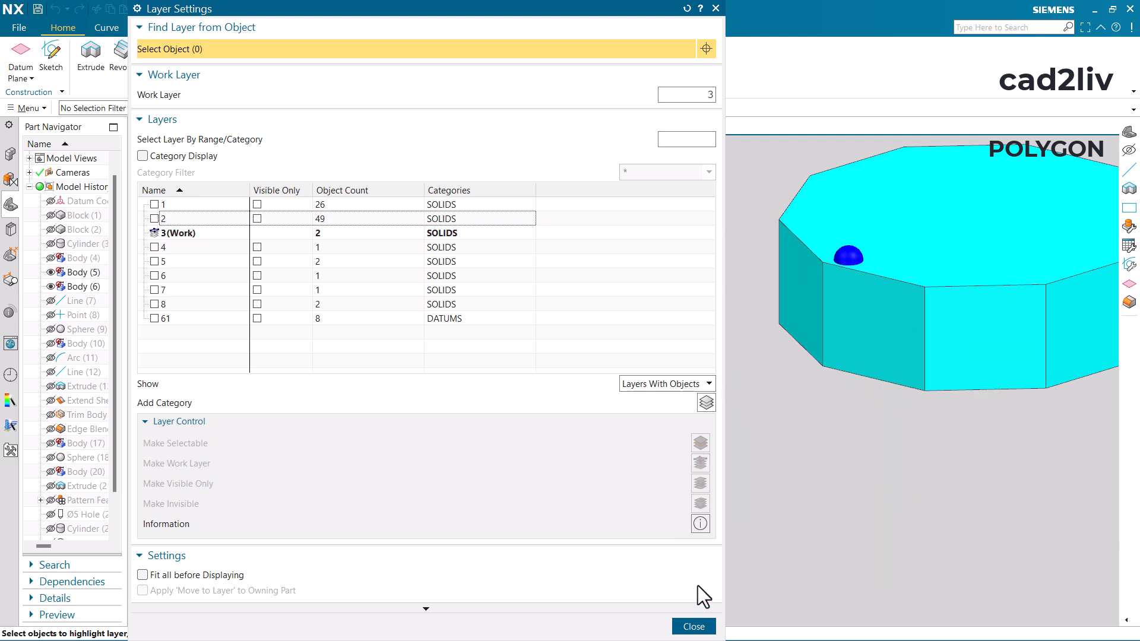
pyautogui.click(692, 625)
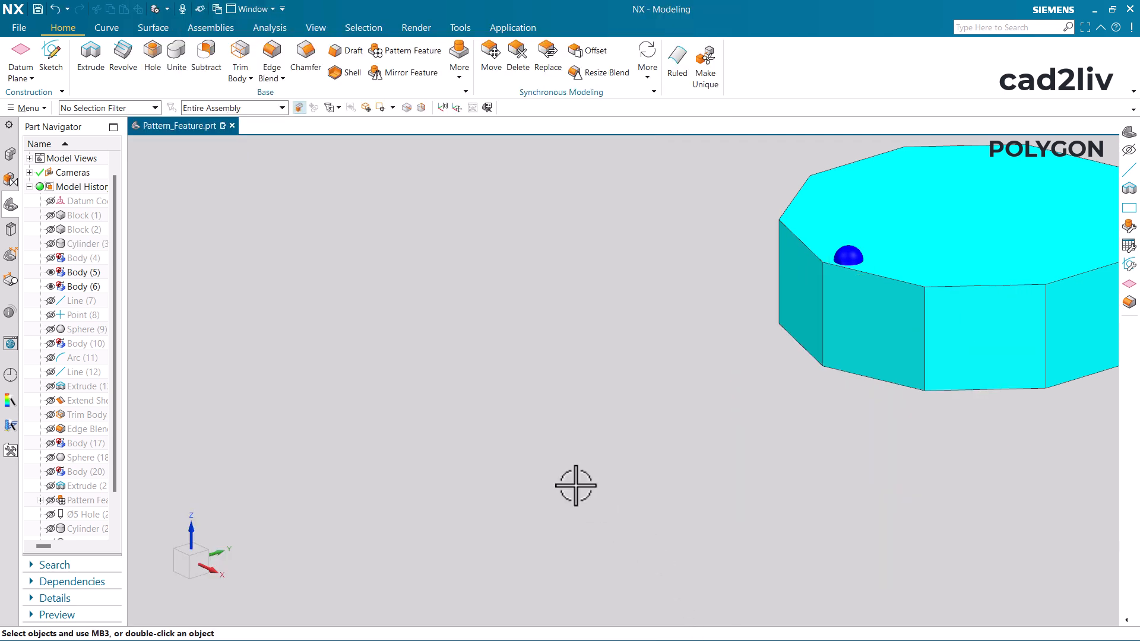
# - Start a Pattern Feature with the Polygon layout and select the blue sphere on the cyan ten-sided body as the feature
pyautogui.hotkey('ctrl', 'f')
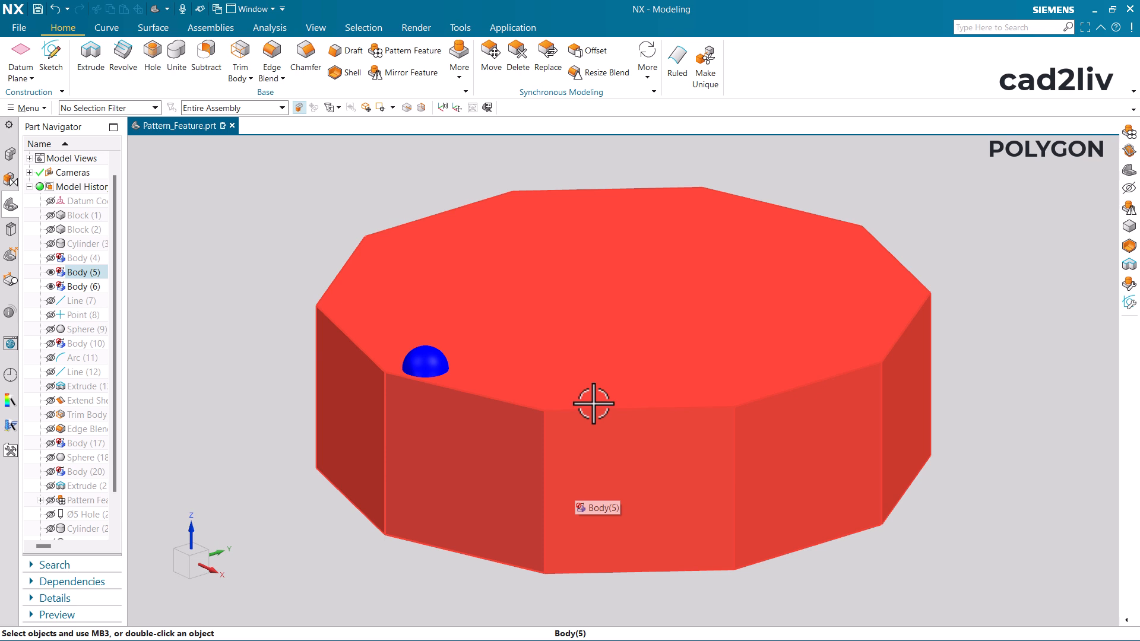
pyautogui.scroll(-3, 593, 404)
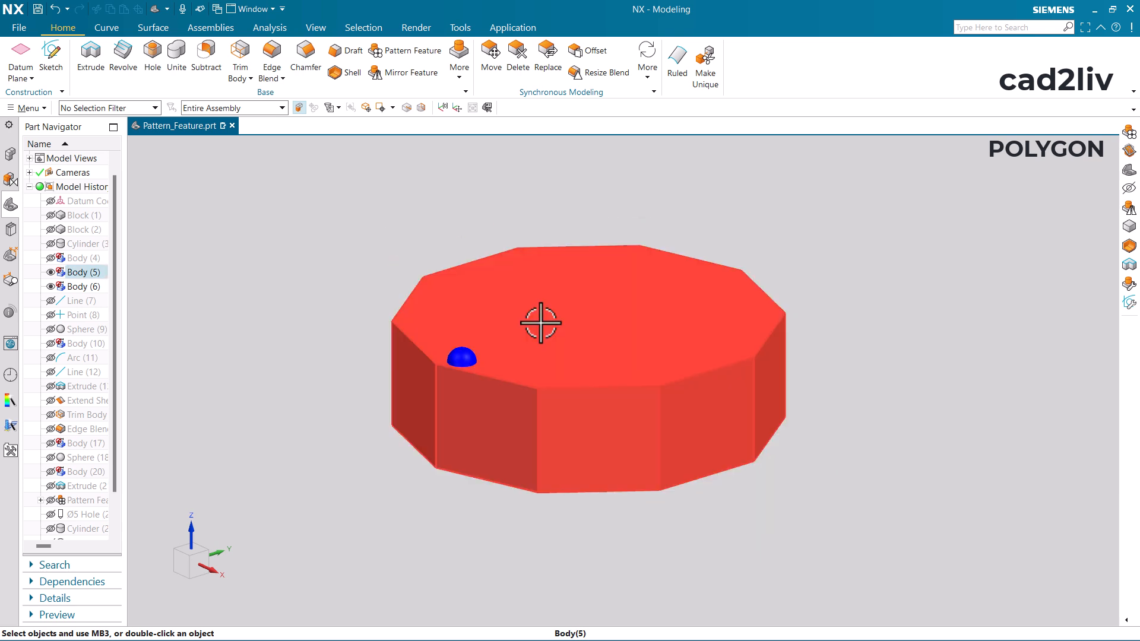
pyautogui.moveTo(537, 320); pyautogui.dragTo(531, 384, button='middle')
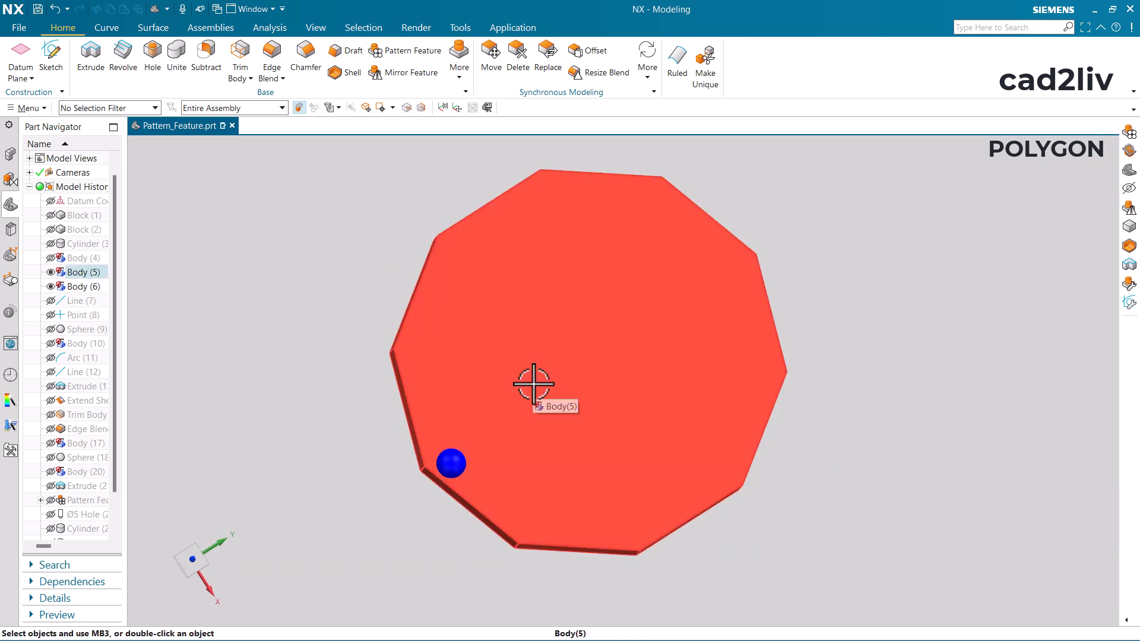
pyautogui.press('F8')
pyautogui.scroll(-1, 474, 384)
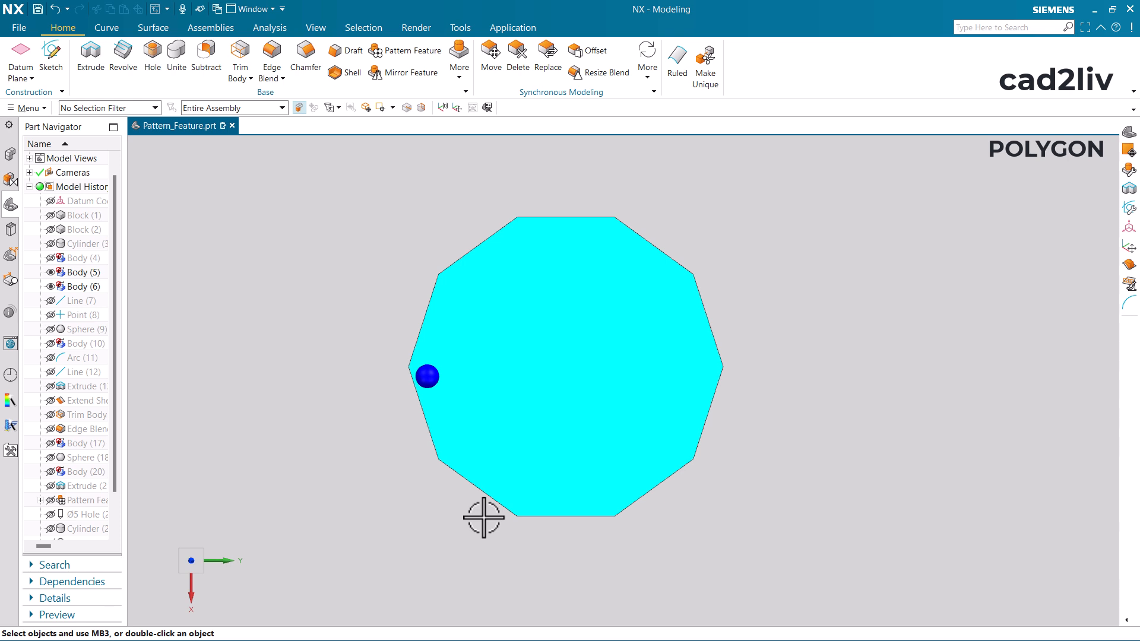
pyautogui.click(415, 50)
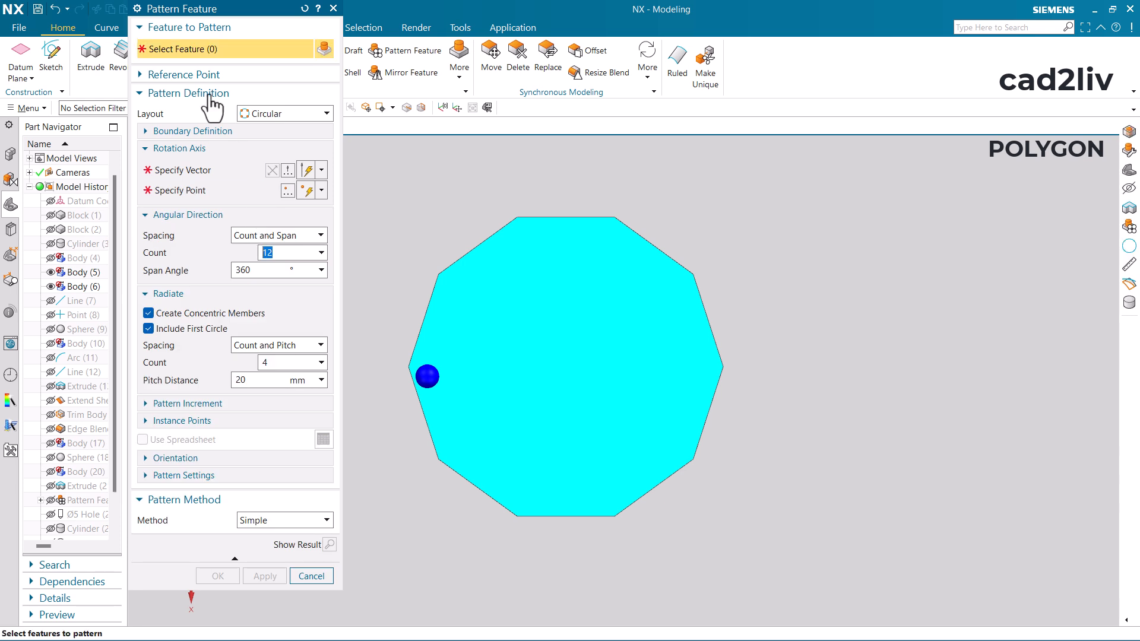
pyautogui.click(284, 114)
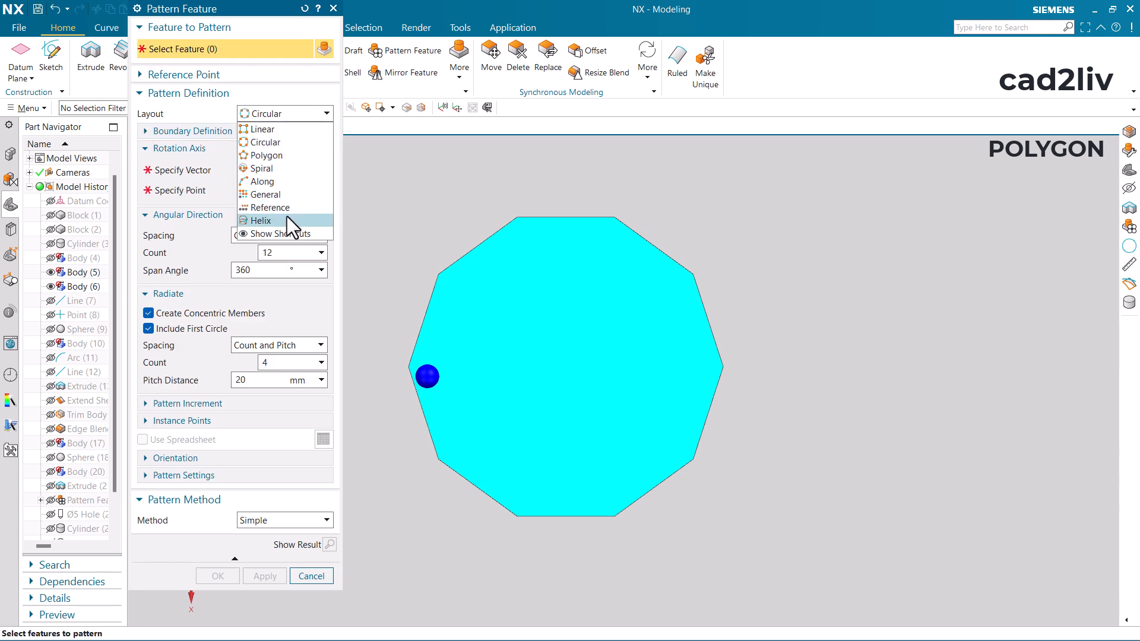
pyautogui.click(279, 155)
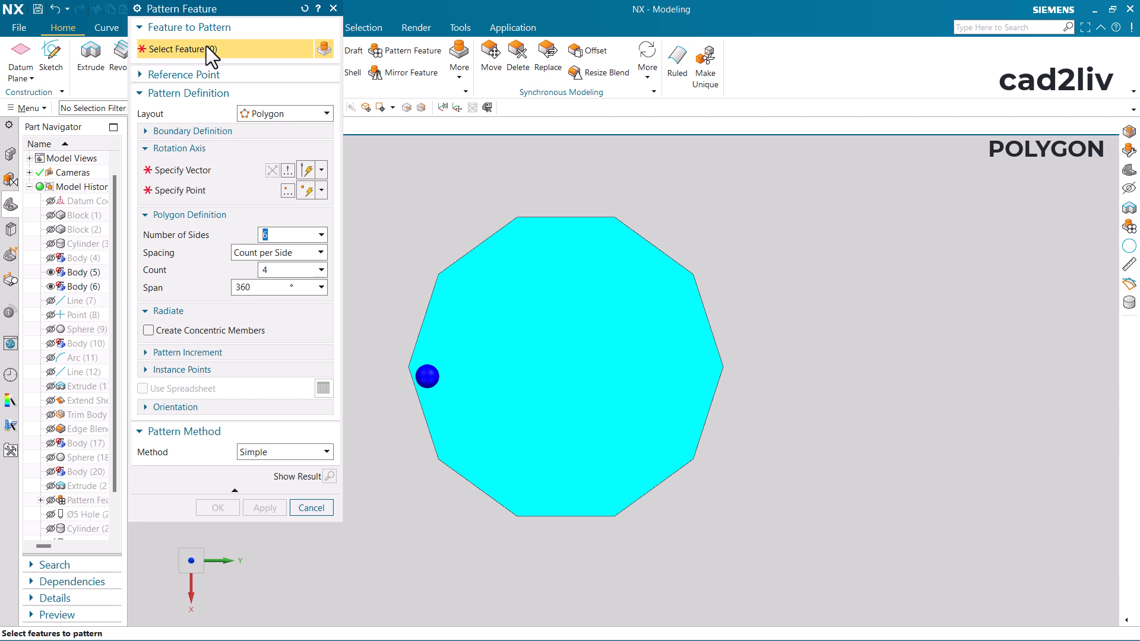
pyautogui.click(431, 378)
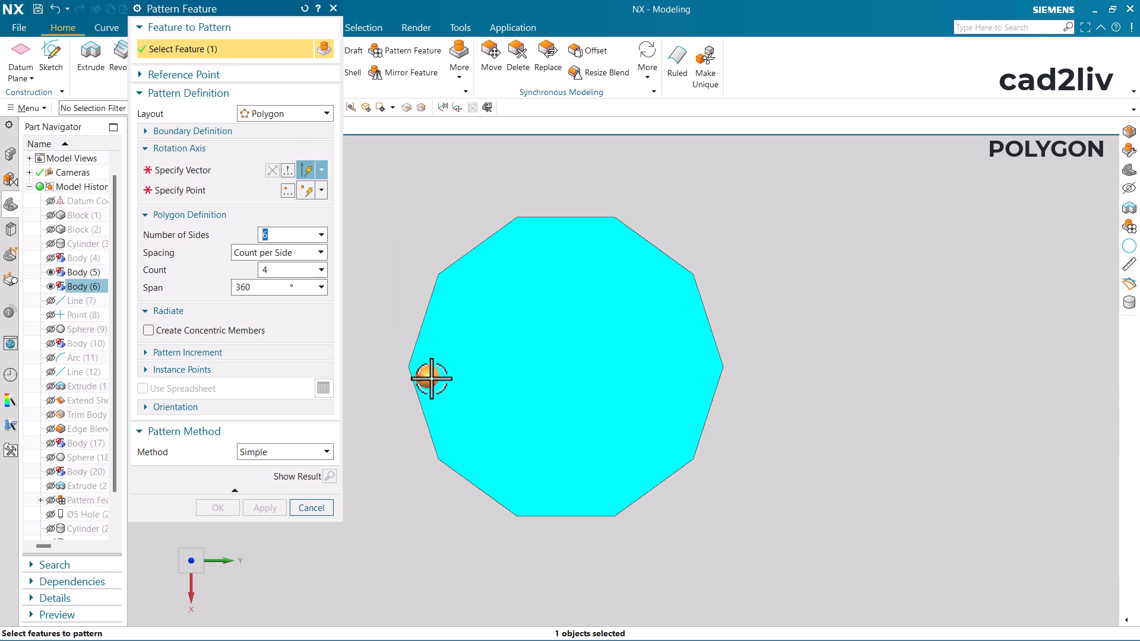
pyautogui.click(231, 82)
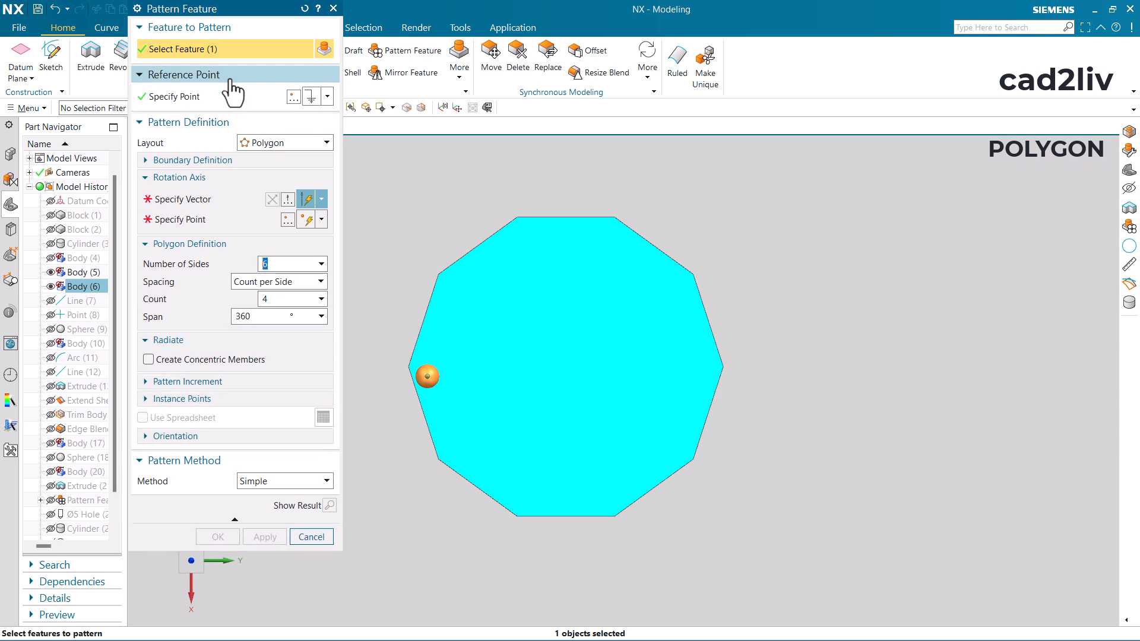
pyautogui.click(232, 75)
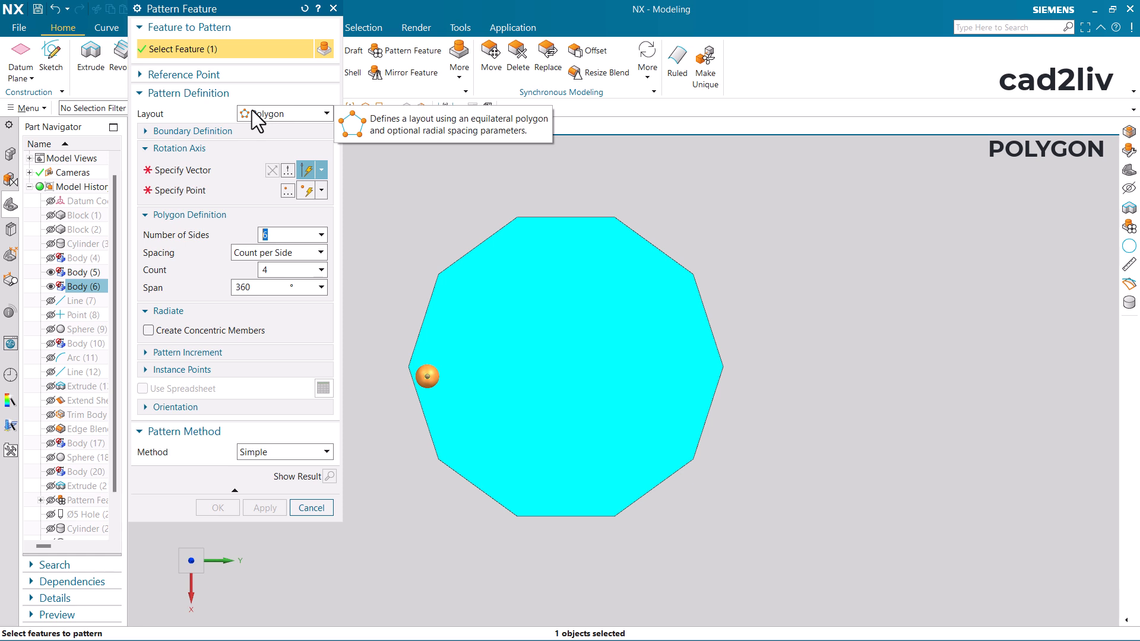
# - Define the polygon pattern's rotation axis with the vertical vector and the centre point of the cyan body's top face
pyautogui.click(233, 170)
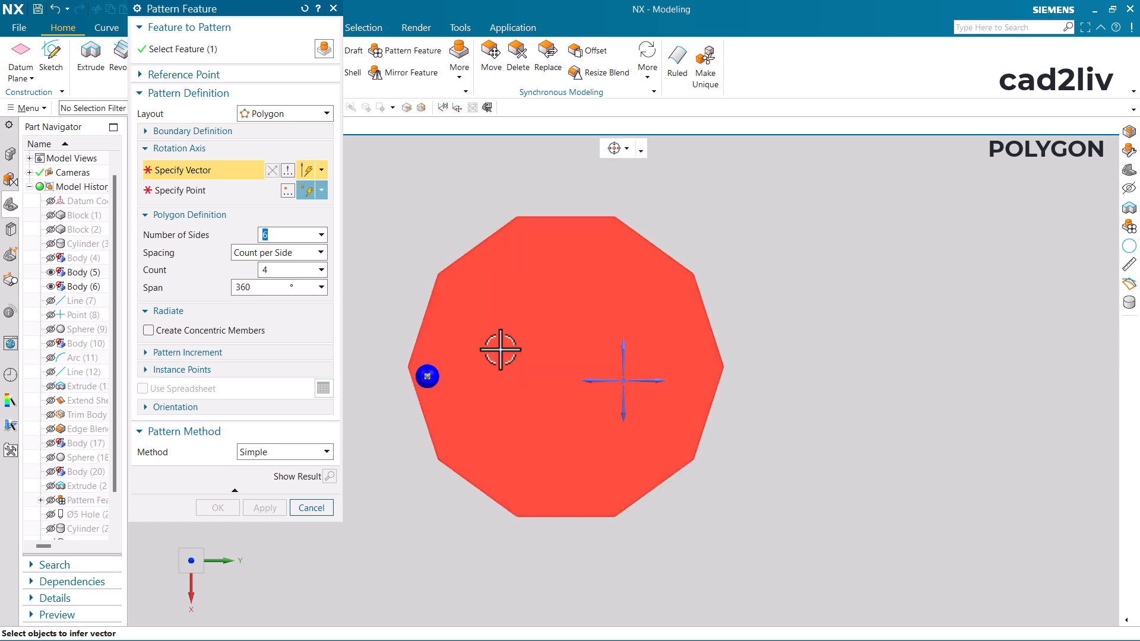
pyautogui.moveTo(498, 343); pyautogui.dragTo(499, 279, button='middle')
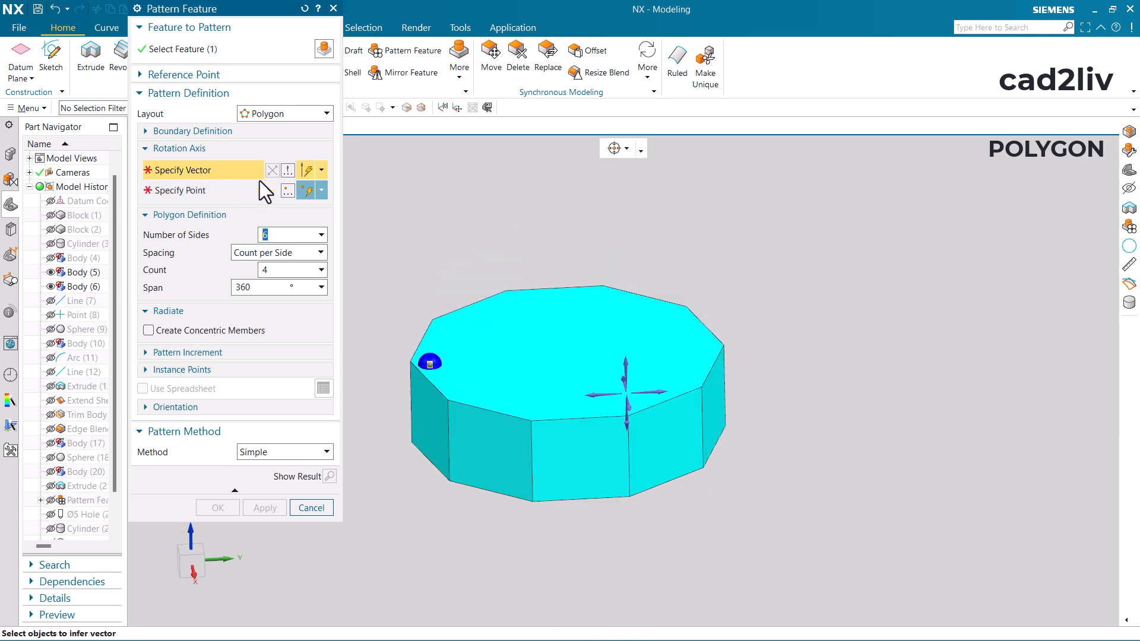
pyautogui.click(623, 363)
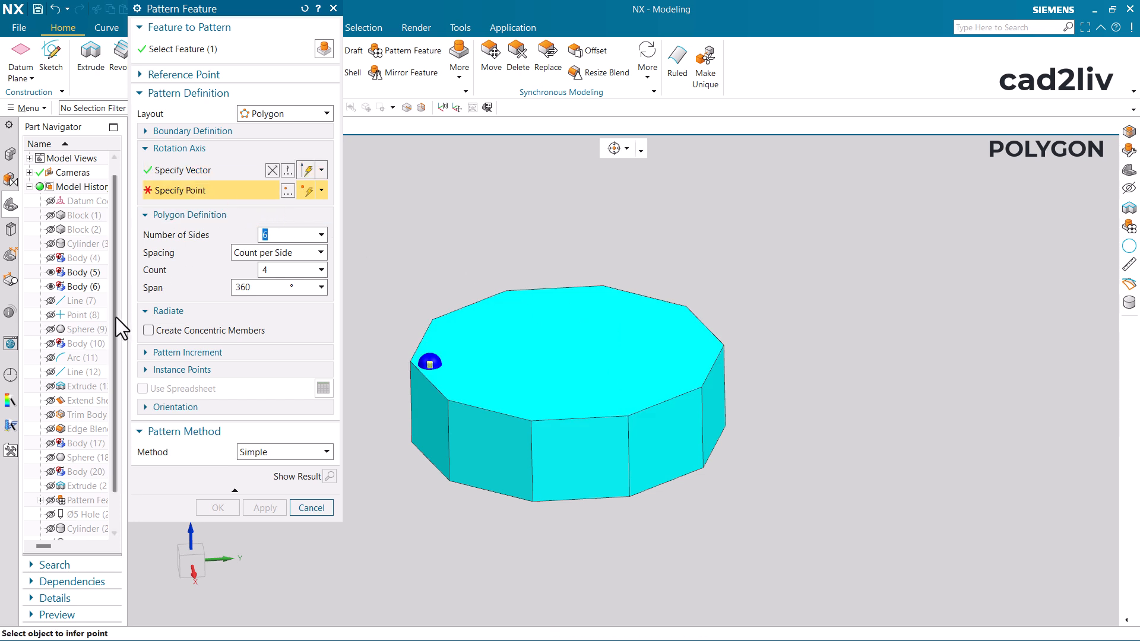
pyautogui.click(565, 353)
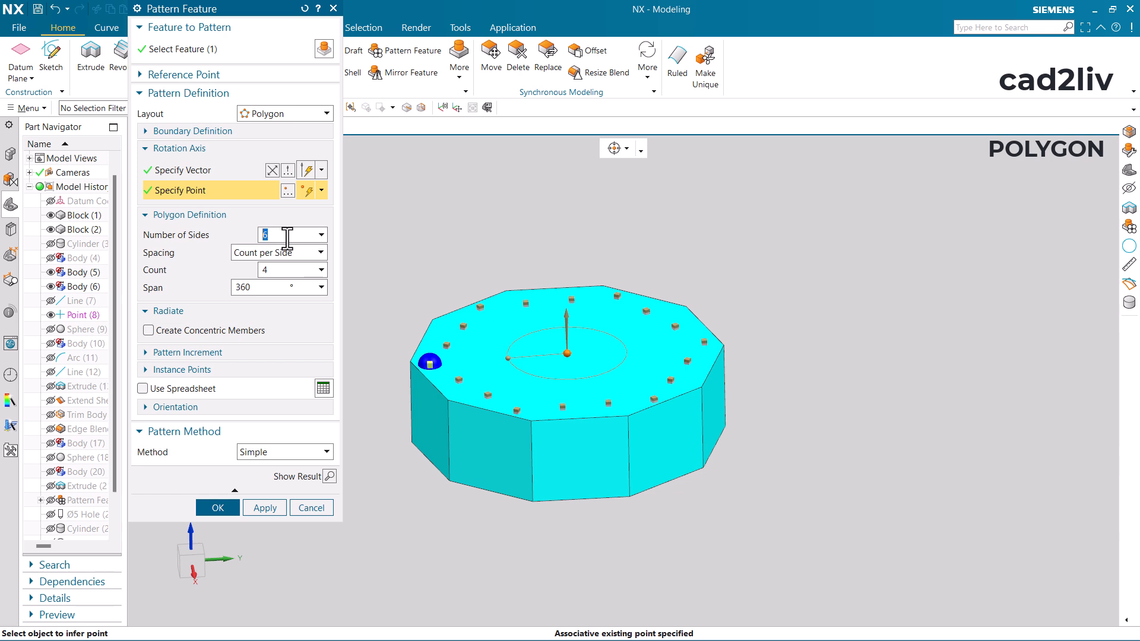
# - Set the polygon pattern to 10 sides with a count of 2 per side
pyautogui.write('10')
pyautogui.press('Return')
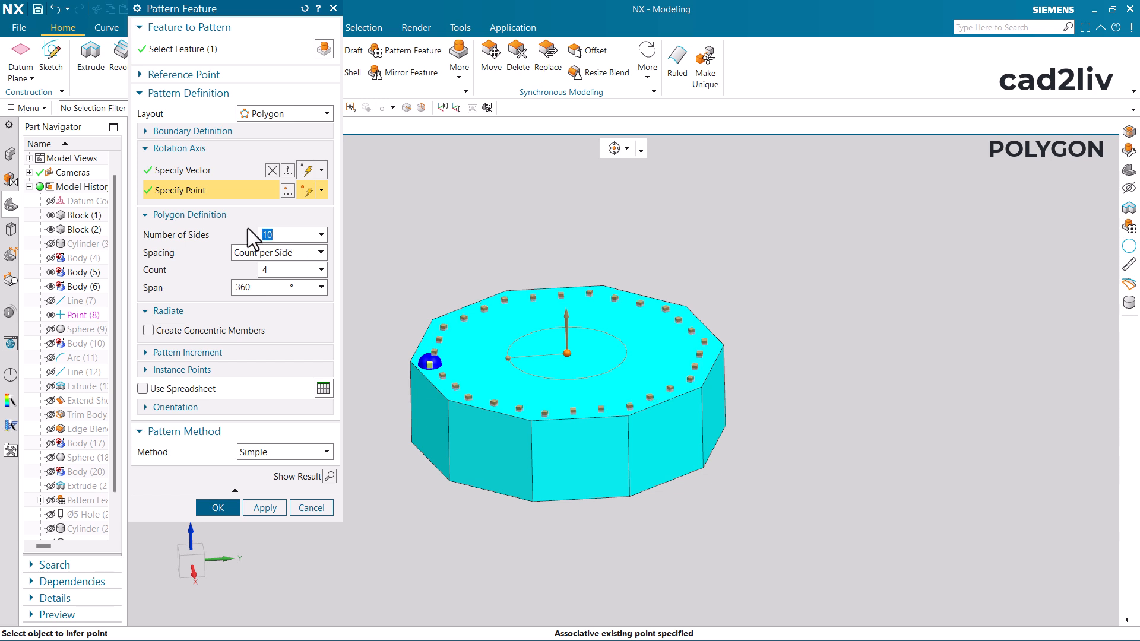
pyautogui.doubleClick(270, 272)
pyautogui.write('2')
pyautogui.press('Return')
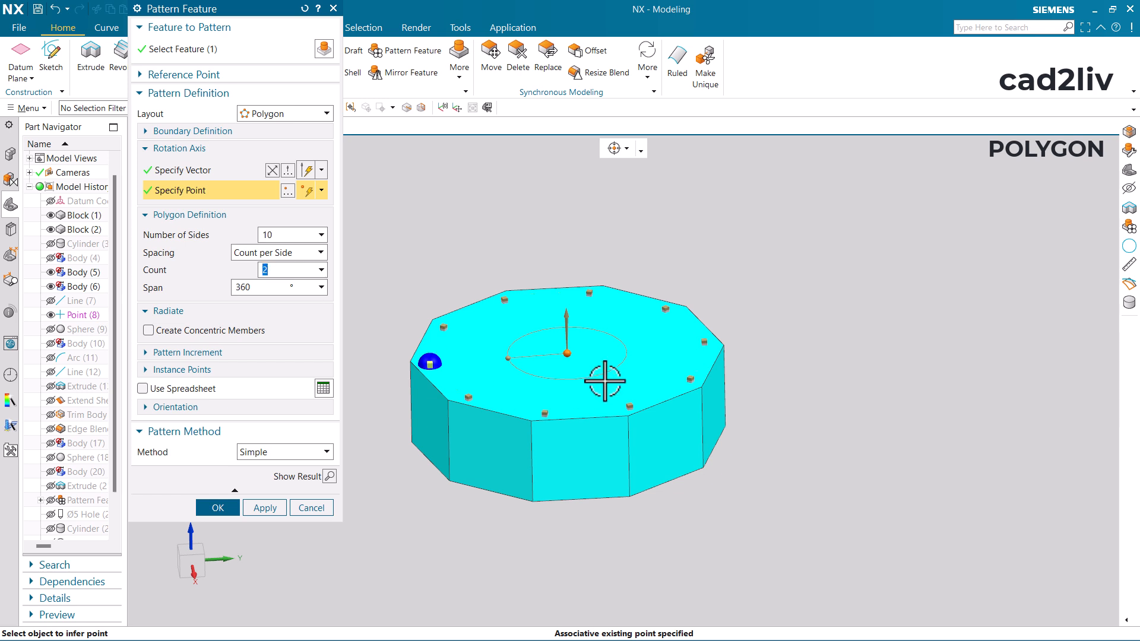
# - Preview the polygon pattern of the blue sphere and create it
pyautogui.moveTo(606, 382); pyautogui.dragTo(600, 442, button='middle')
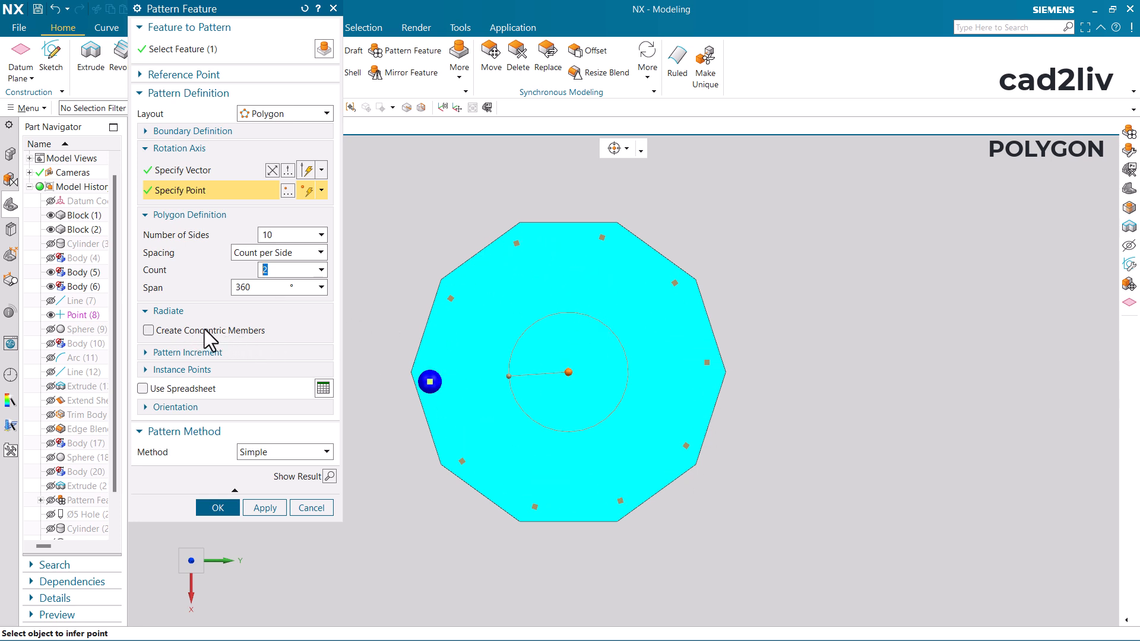
pyautogui.click(333, 480)
pyautogui.click(211, 507)
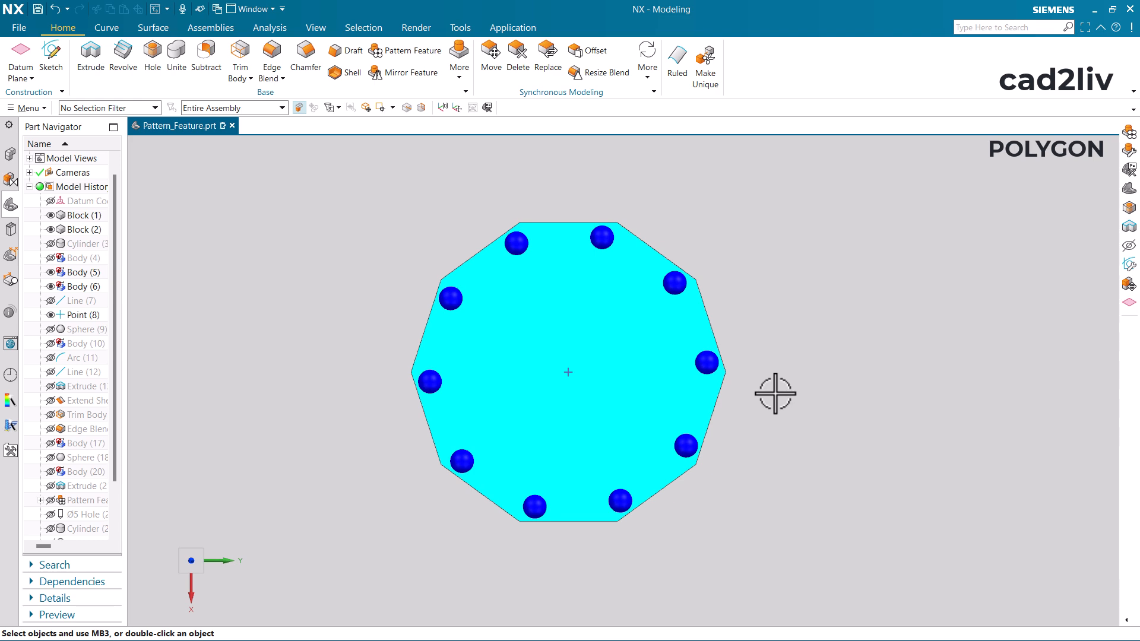
# - Make layer 4 the work layer and hide layers 1 and 3 in the Layer Settings
pyautogui.press('Home')
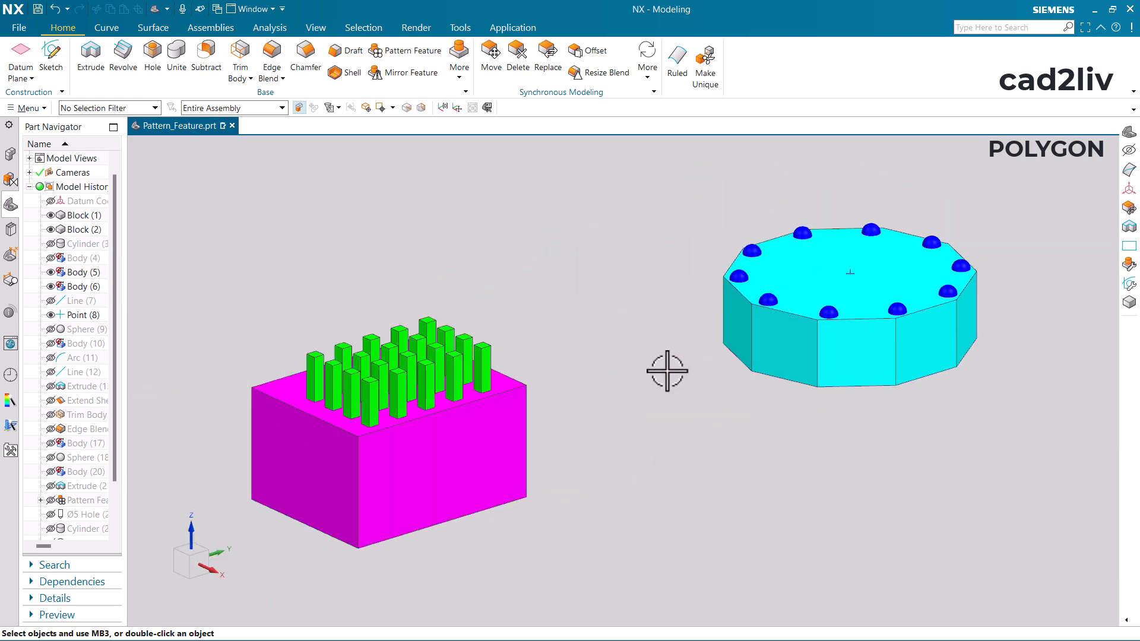
pyautogui.scroll(-2, 911, 315)
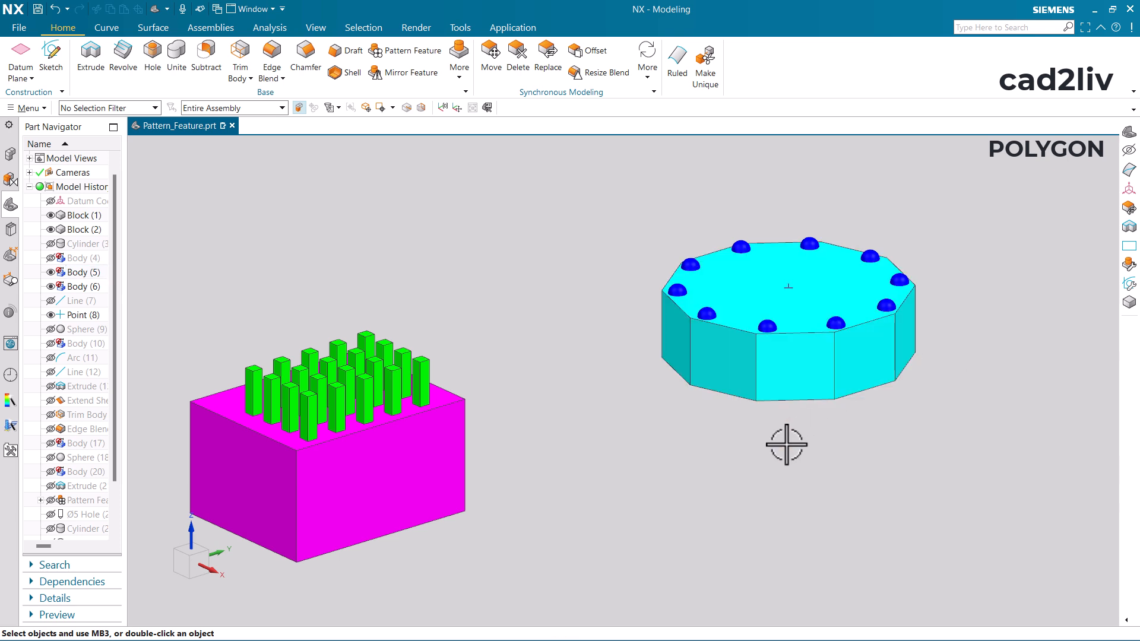
pyautogui.hotkey('ctrl', 'l')
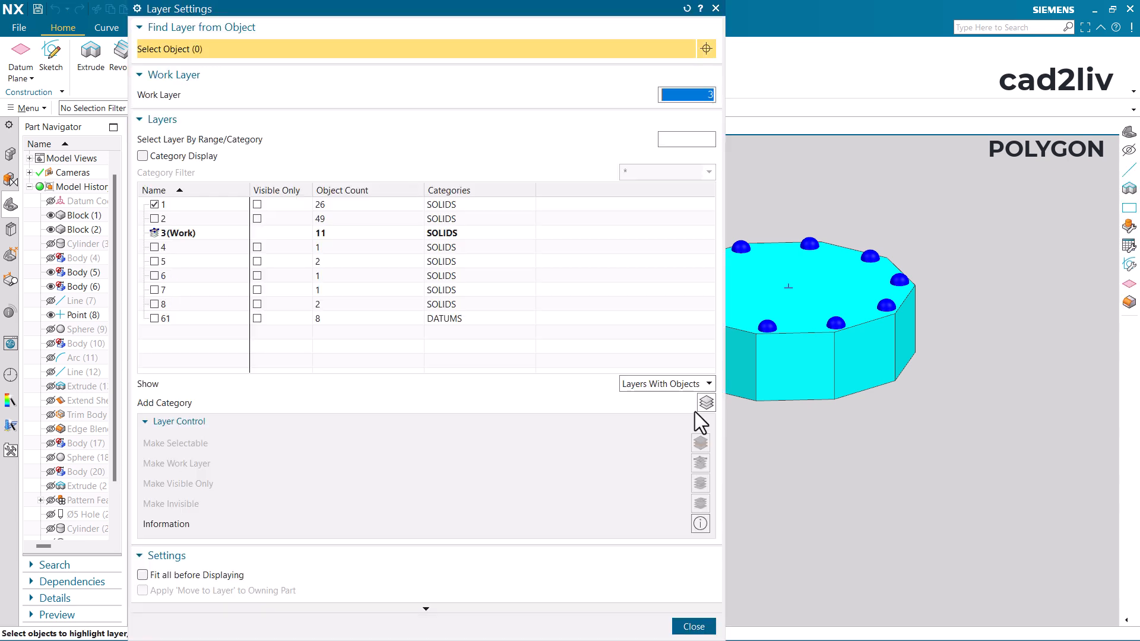
pyautogui.doubleClick(173, 248)
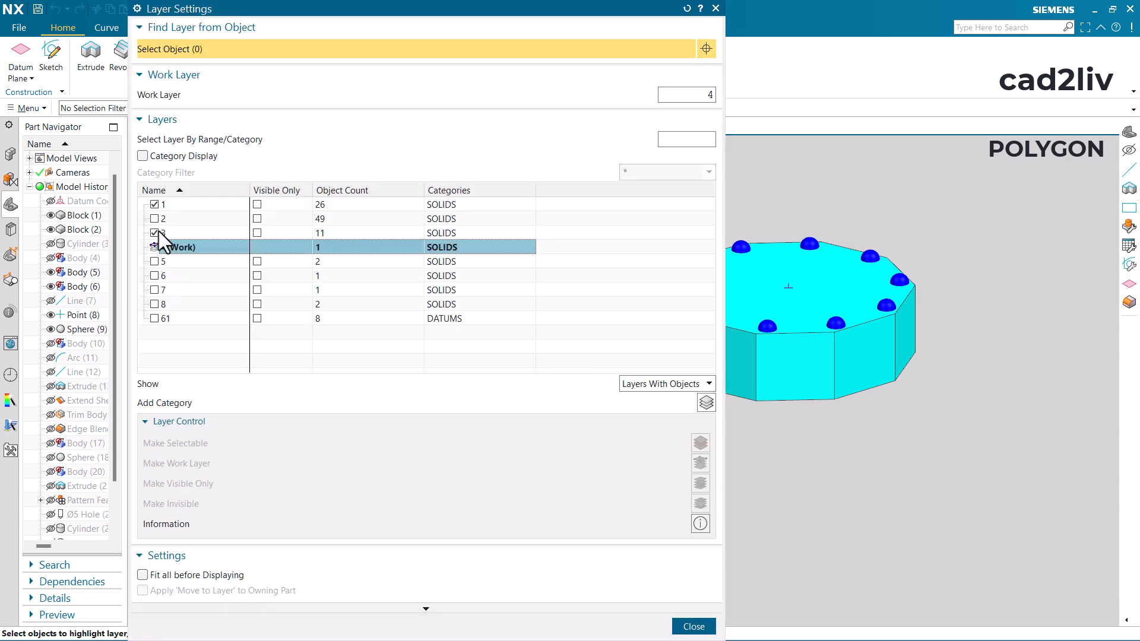
pyautogui.click(155, 233)
pyautogui.click(155, 204)
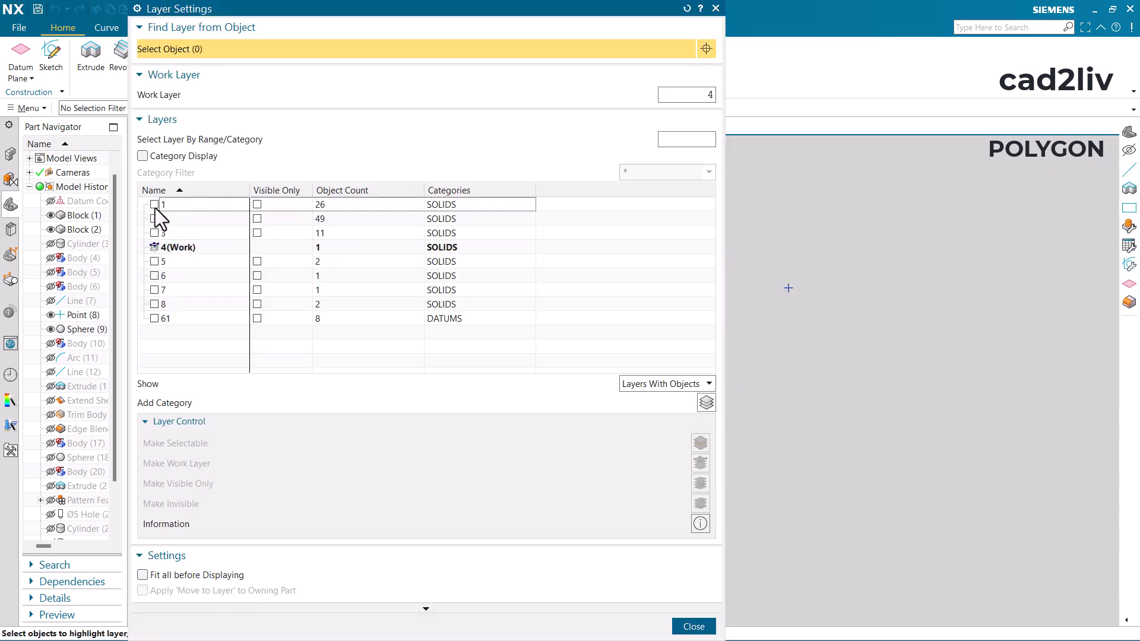
pyautogui.click(692, 627)
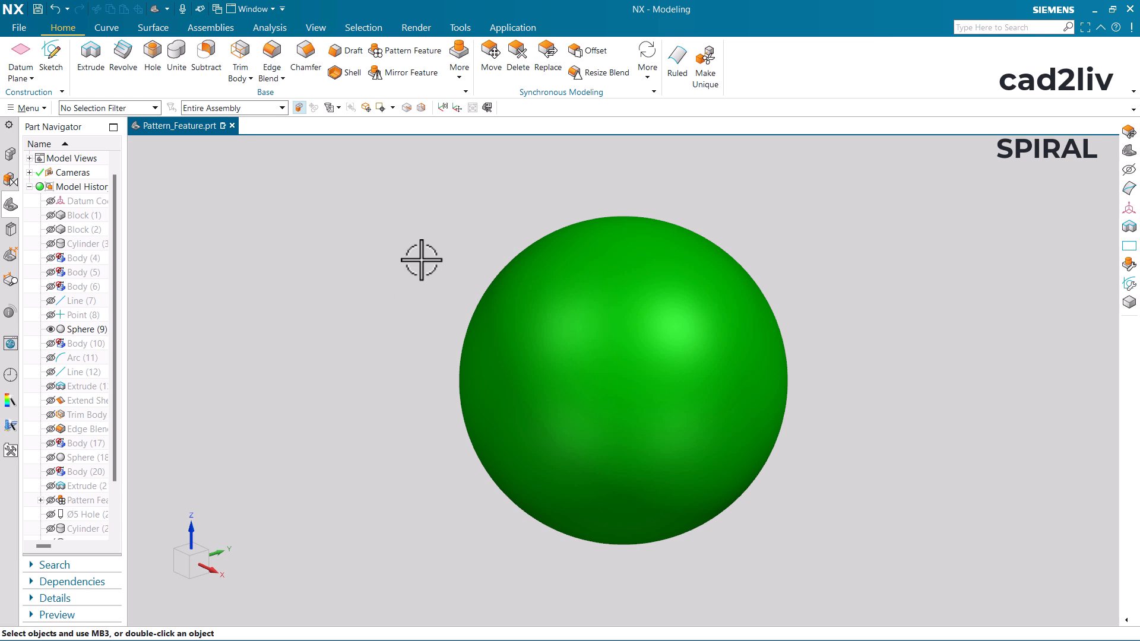
# - Start a Pattern Feature with the Spiral layout and select the green sphere as the feature
pyautogui.scroll(-5, 427, 250)
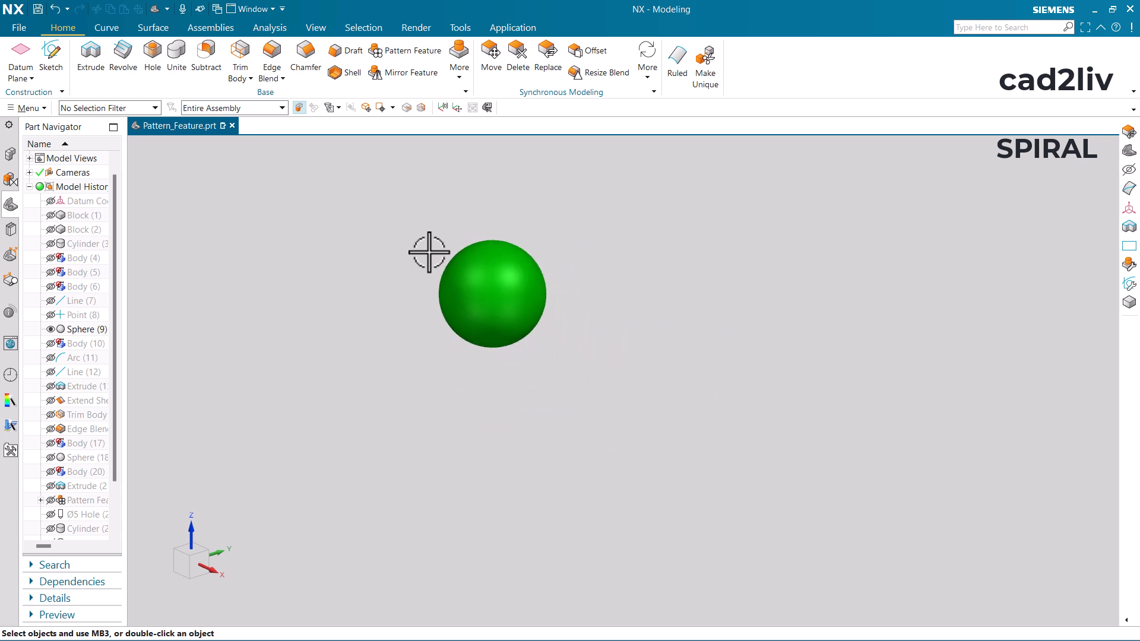
pyautogui.moveTo(567, 300); pyautogui.dragTo(556, 326, button='middle')
pyautogui.click(459, 67)
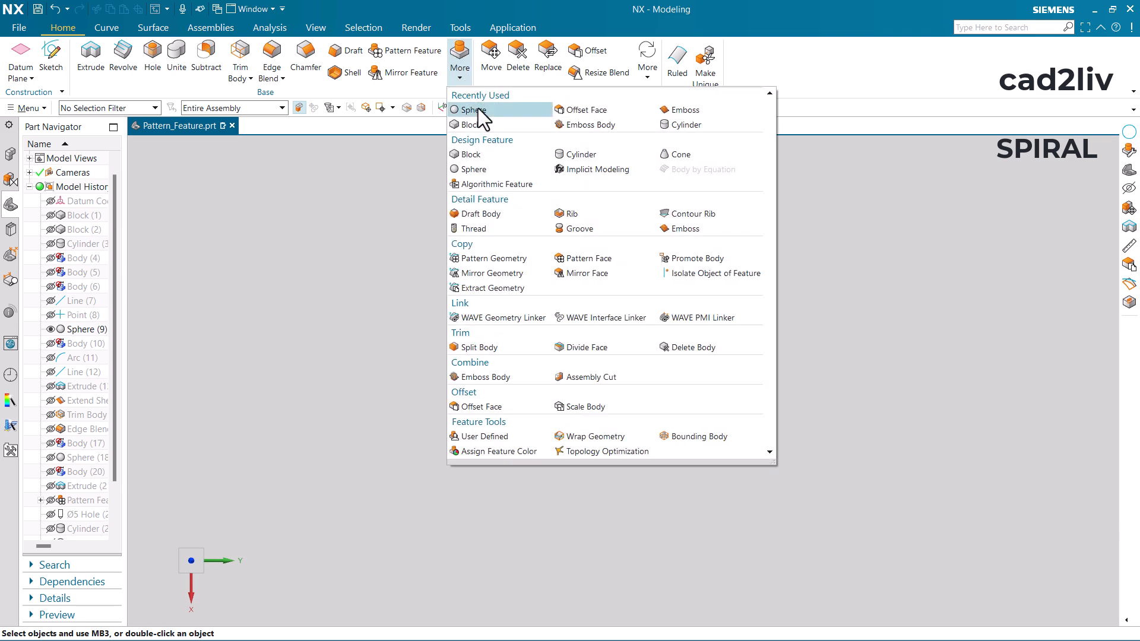
pyautogui.click(401, 55)
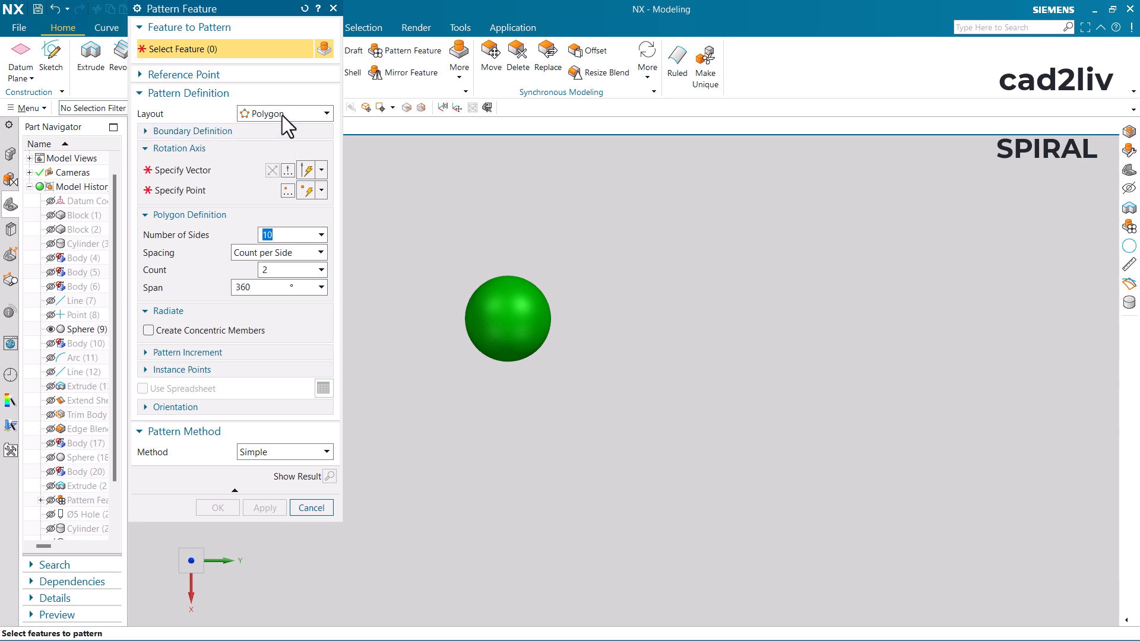
pyautogui.click(283, 115)
pyautogui.click(285, 169)
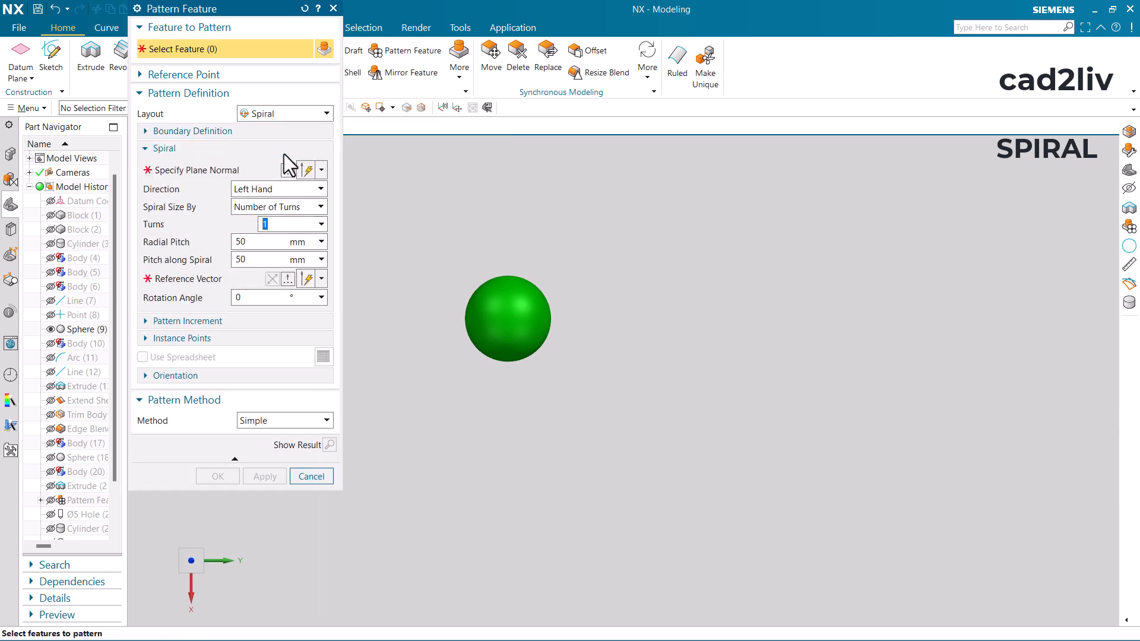
pyautogui.click(488, 302)
pyautogui.scroll(-2, 694, 433)
pyautogui.scroll(1, 534, 291)
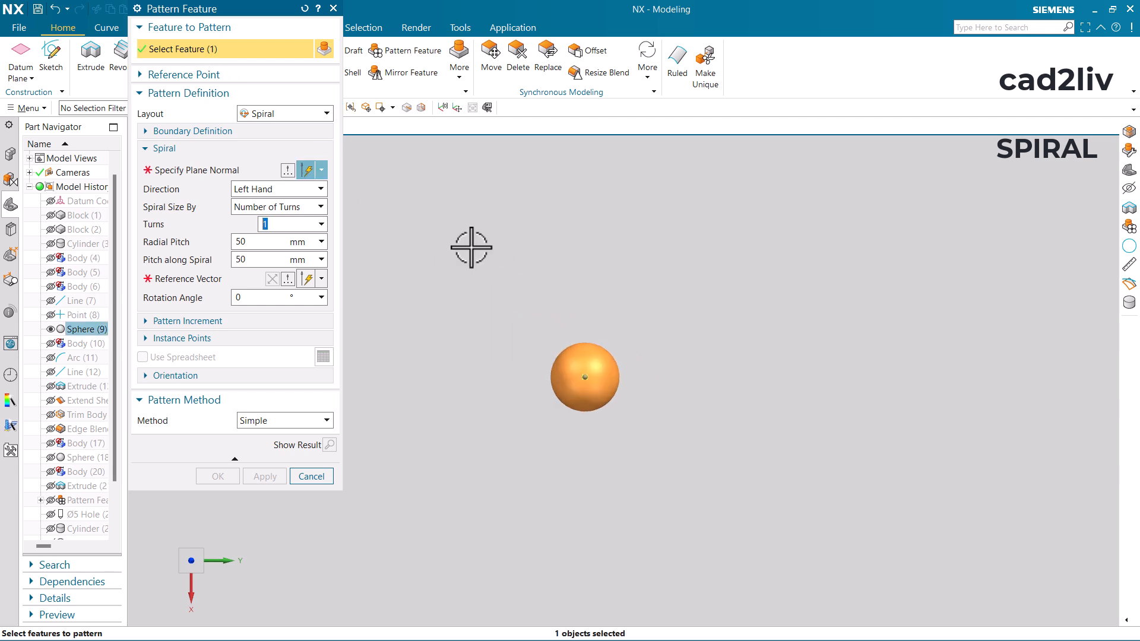
# - Specify the vertical axis as the spiral's plane normal and the Y direction as its reference vector
pyautogui.click(212, 169)
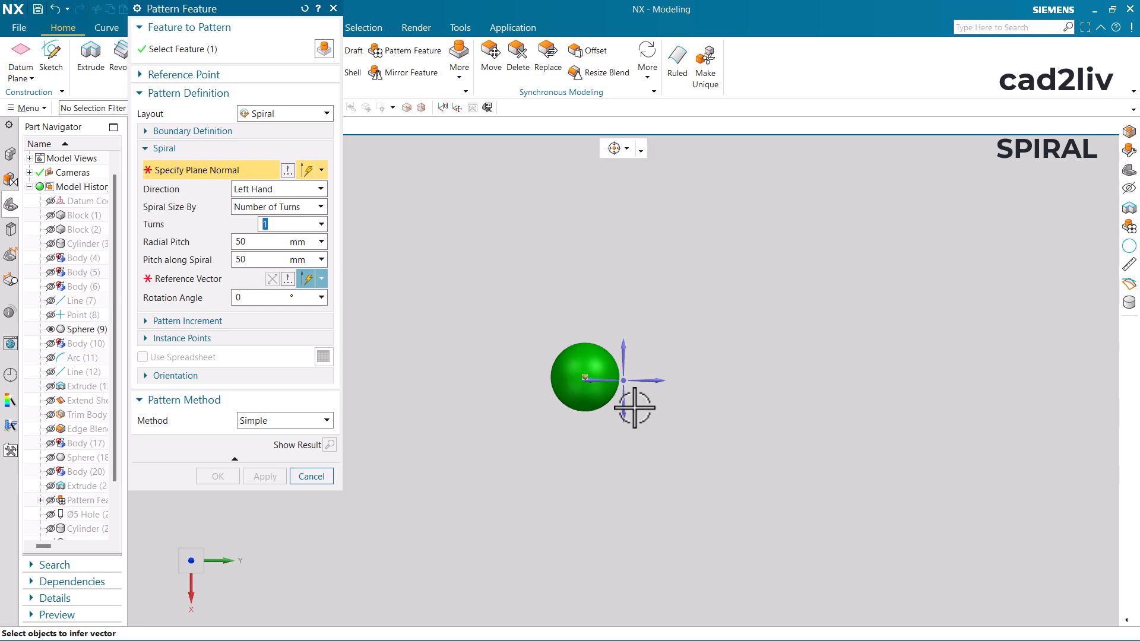
pyautogui.moveTo(641, 407); pyautogui.dragTo(653, 340, button='middle')
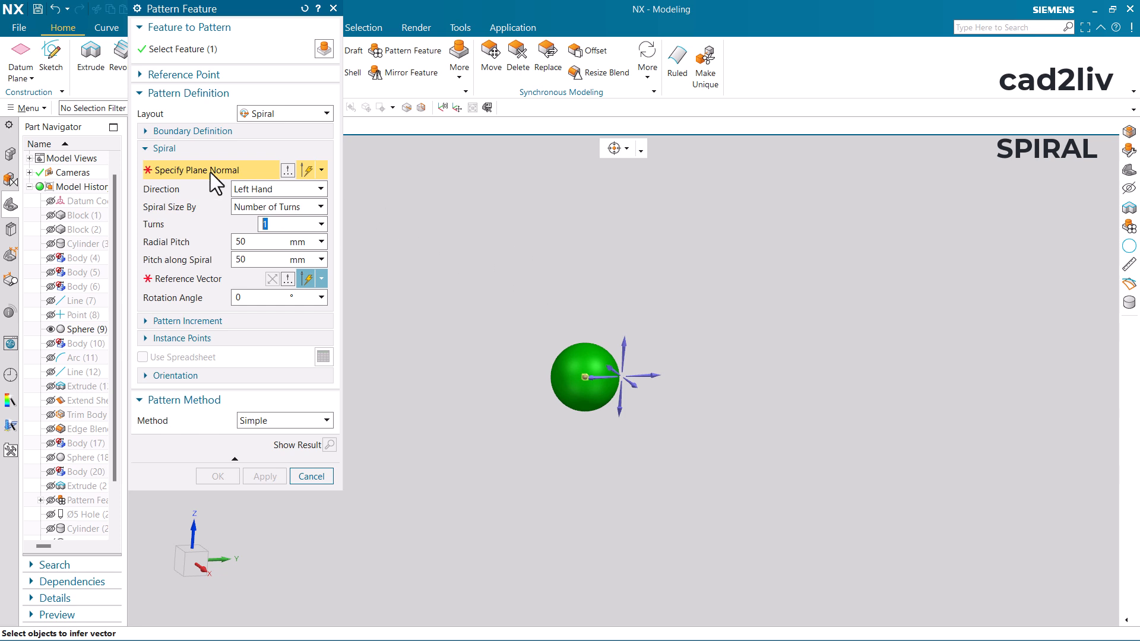
pyautogui.click(626, 333)
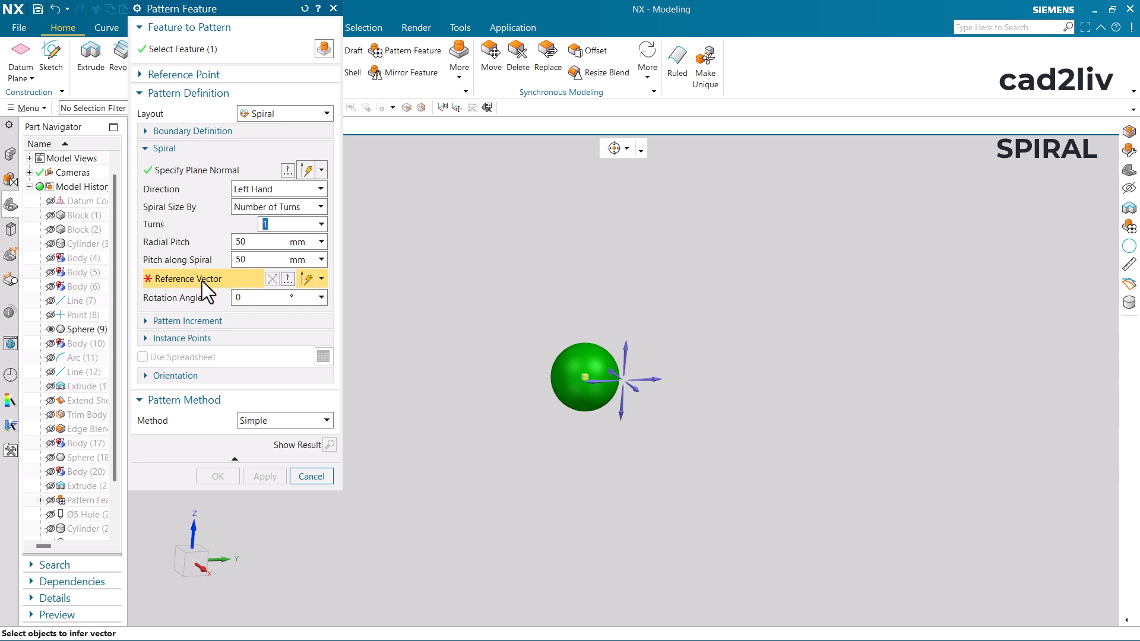
pyautogui.click(653, 378)
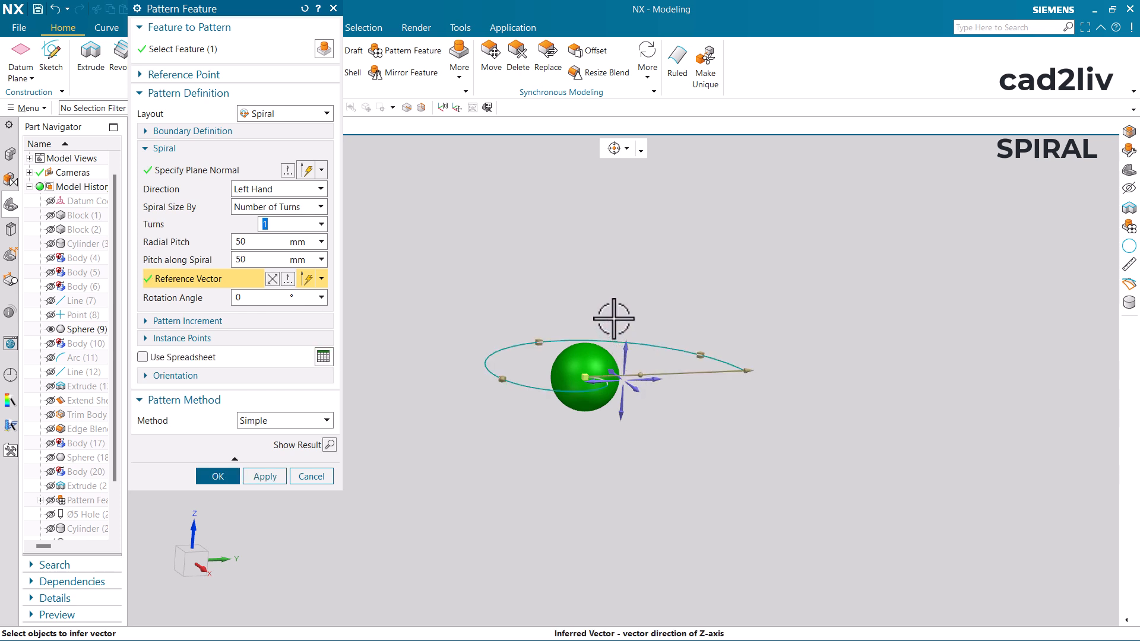
# - Try radial pitches of 58 mm and 135 mm while switching the reference vector to the X direction and back to Y
pyautogui.click(763, 368)
pyautogui.moveTo(763, 368); pyautogui.dragTo(782, 382)
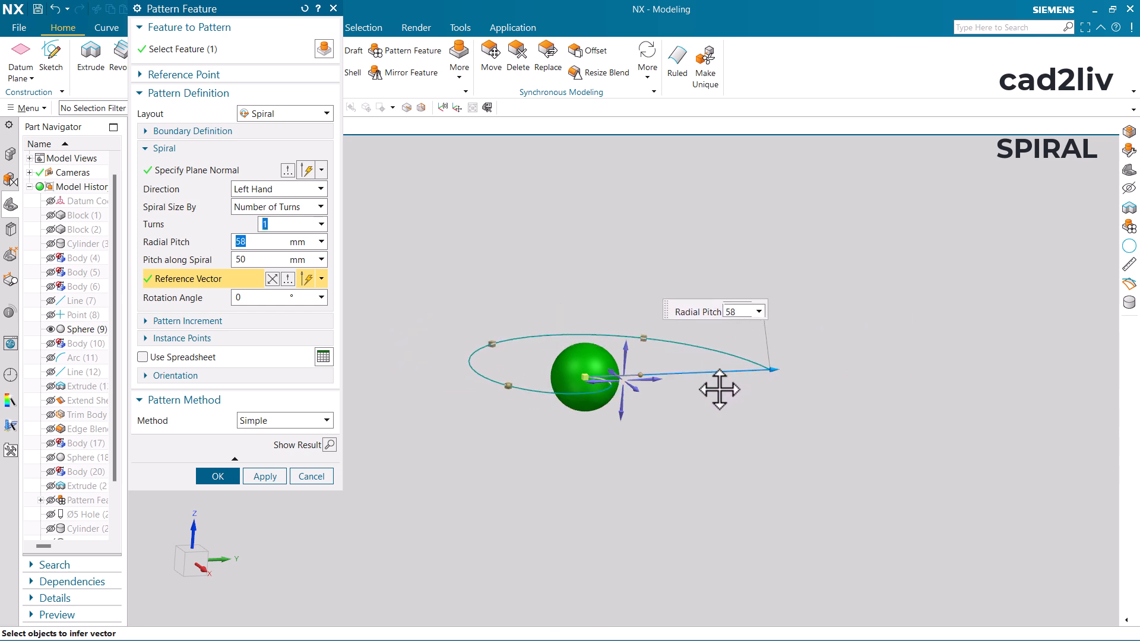
pyautogui.click(636, 392)
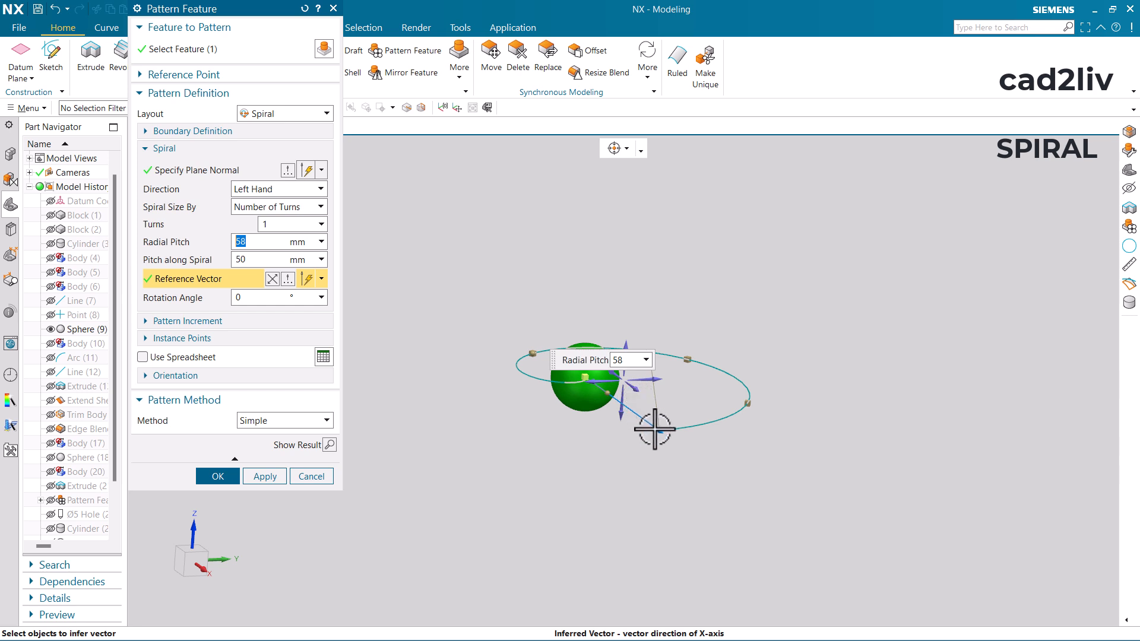
pyautogui.moveTo(682, 453); pyautogui.dragTo(754, 482)
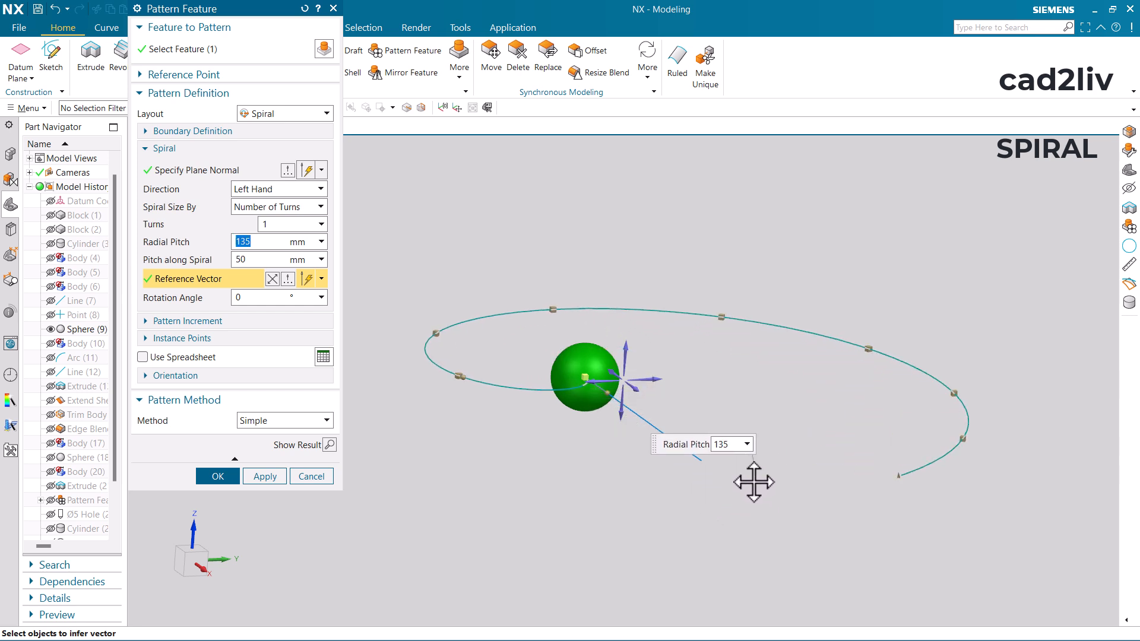
pyautogui.click(655, 382)
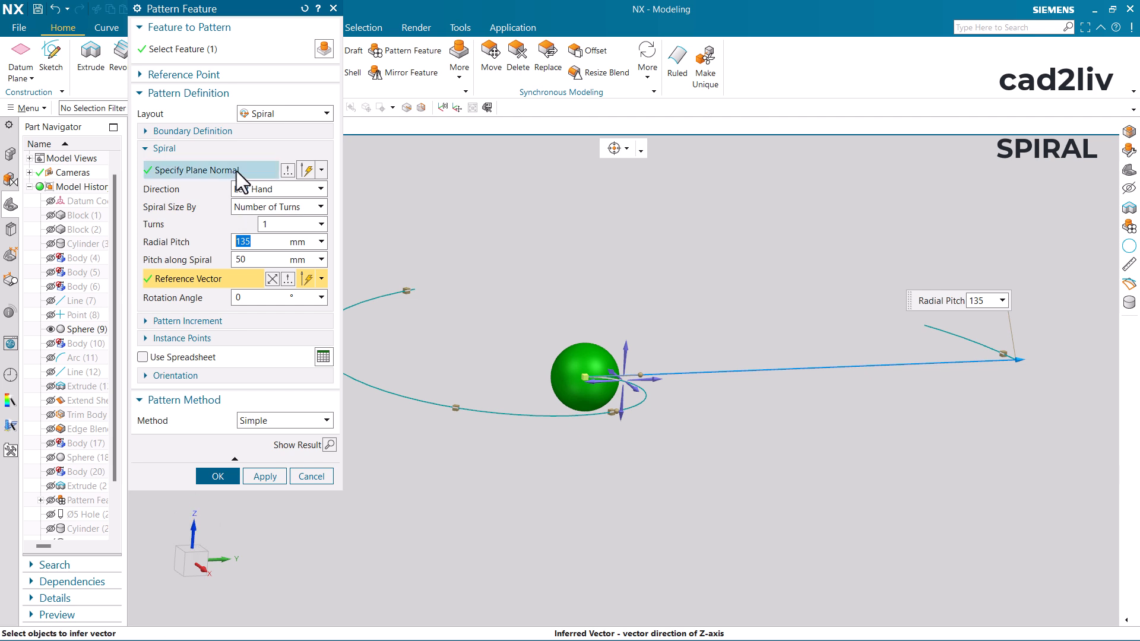
# - Reduce the spiral's radial pitch to 85 mm
pyautogui.moveTo(670, 327); pyautogui.dragTo(753, 392, button='middle')
pyautogui.scroll(-3, 735, 373)
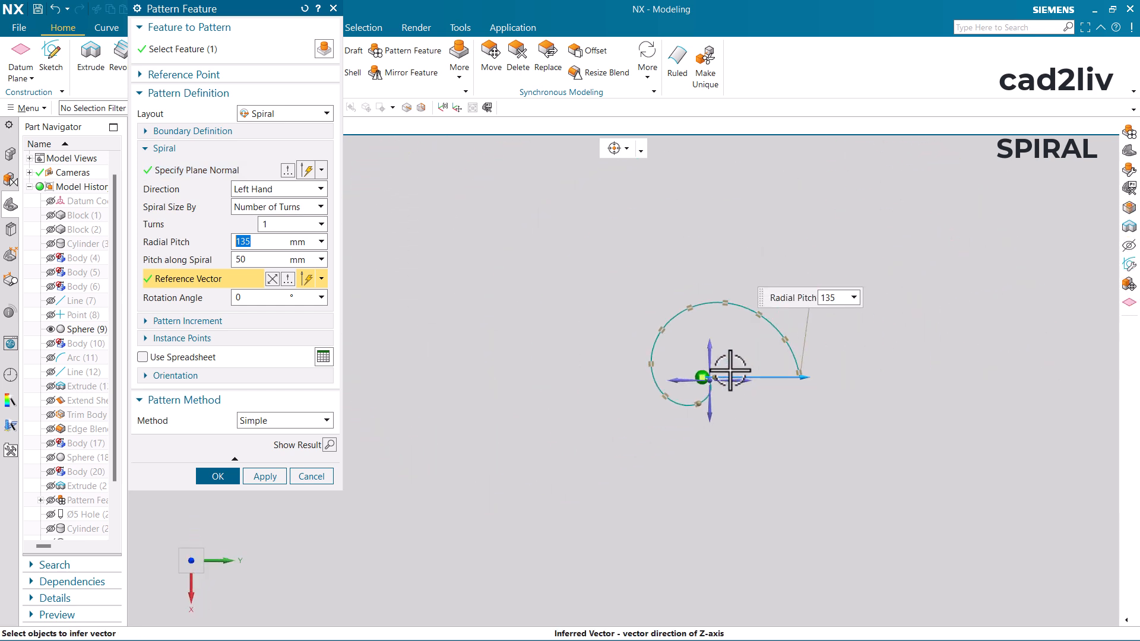
pyautogui.scroll(2, 822, 368)
pyautogui.moveTo(802, 384); pyautogui.dragTo(751, 356)
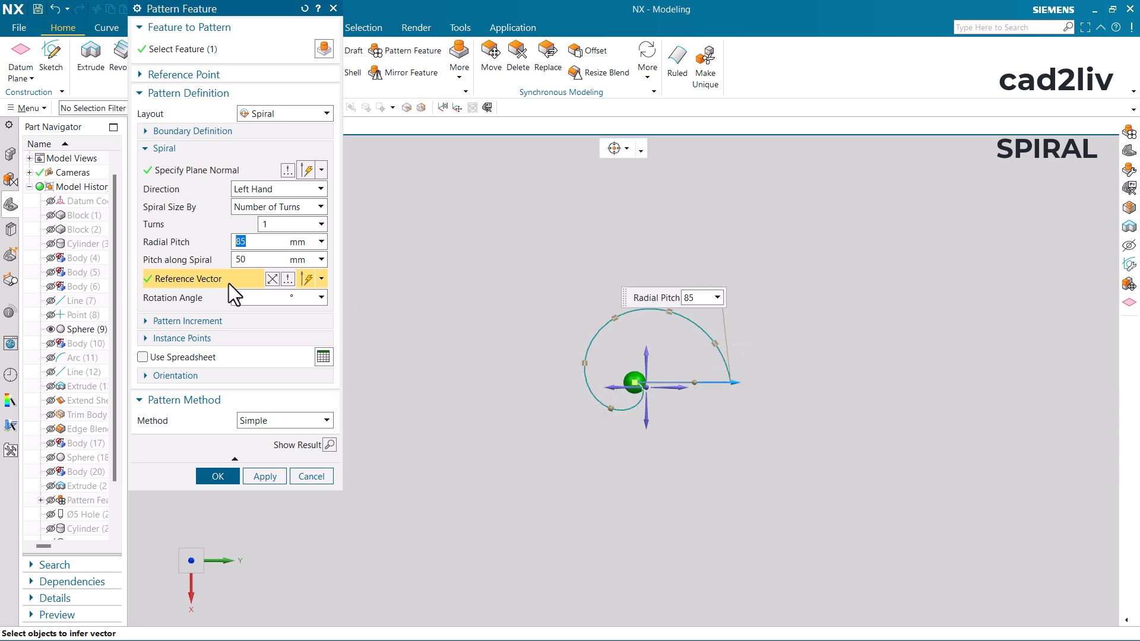
# - Set the pitch along the spiral to 80 mm and enlarge the radial pitch to 149 mm
pyautogui.click(249, 261)
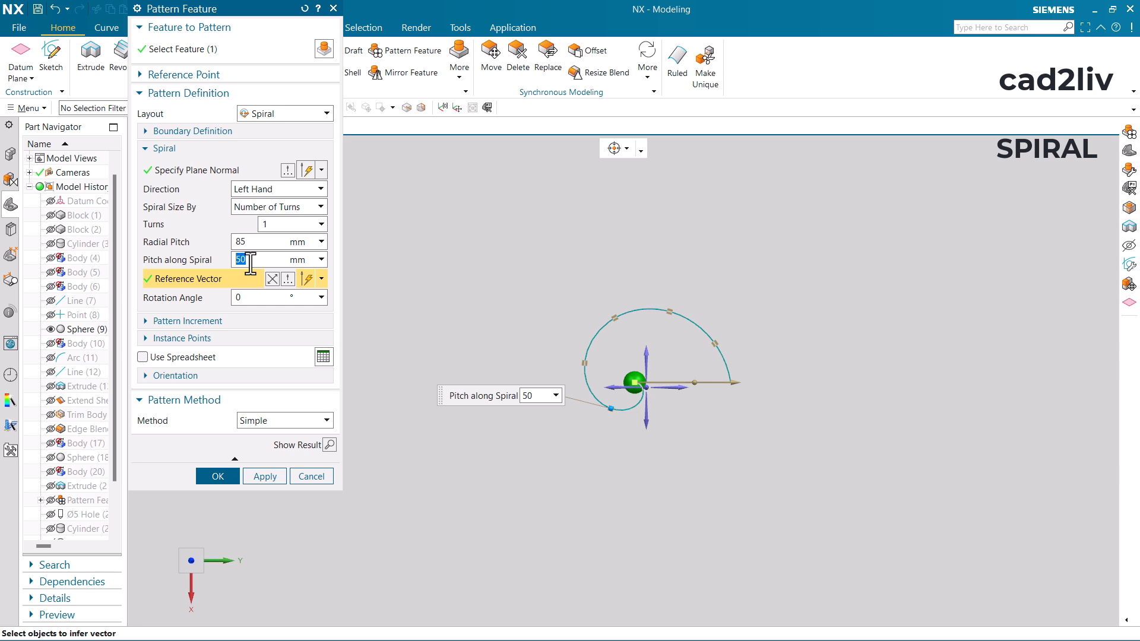
pyautogui.scroll(4, 636, 404)
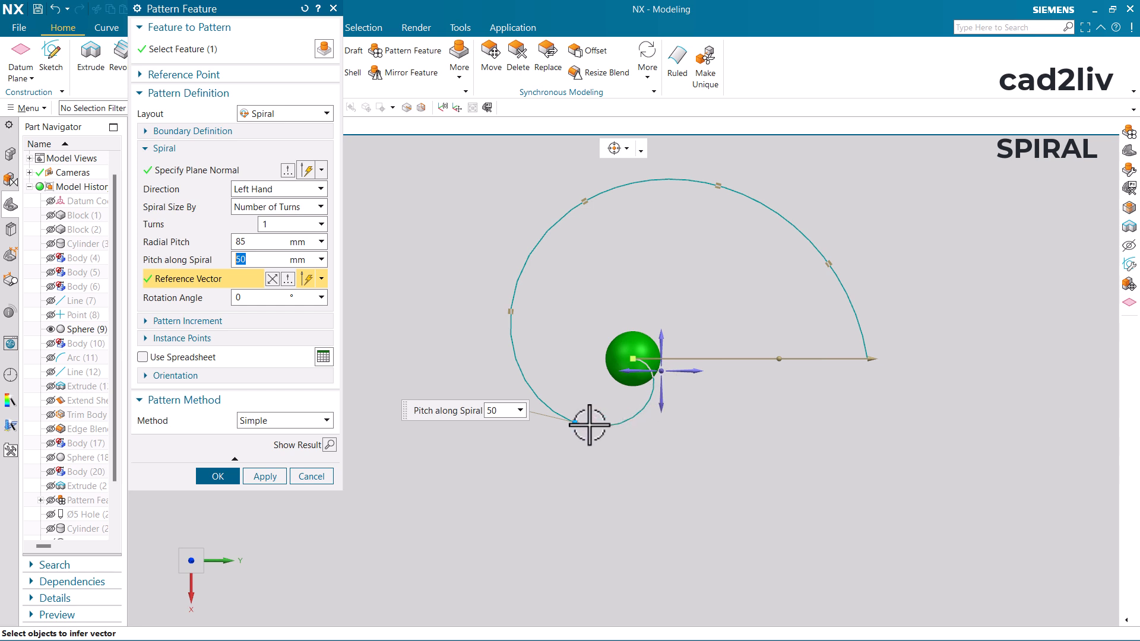
pyautogui.scroll(-3, 556, 422)
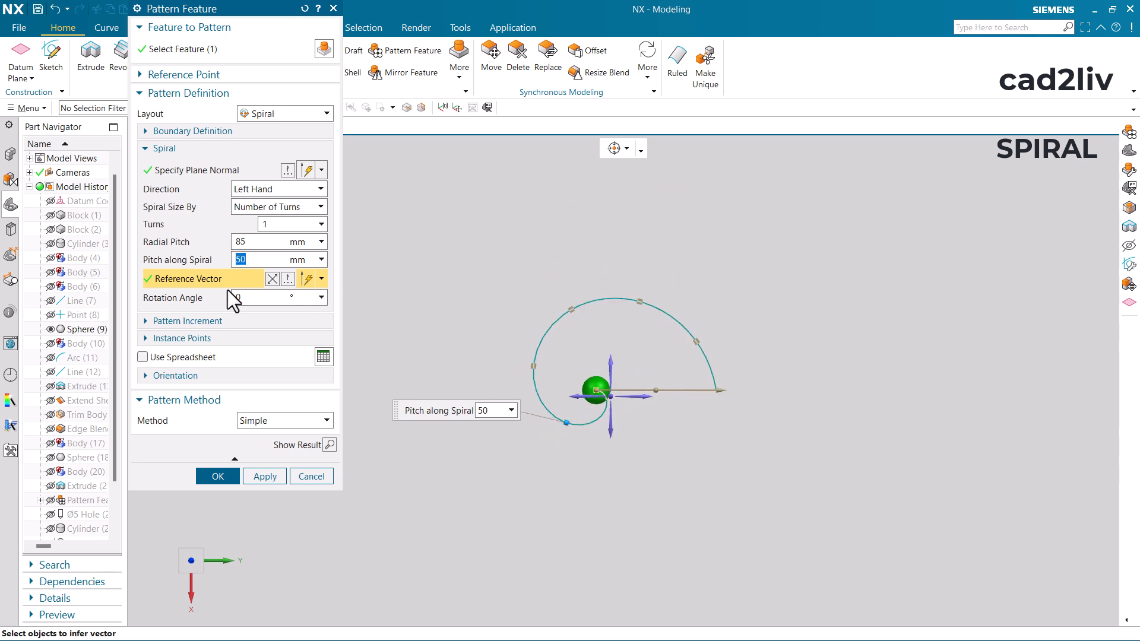
pyautogui.write('0')
pyautogui.press('Return')
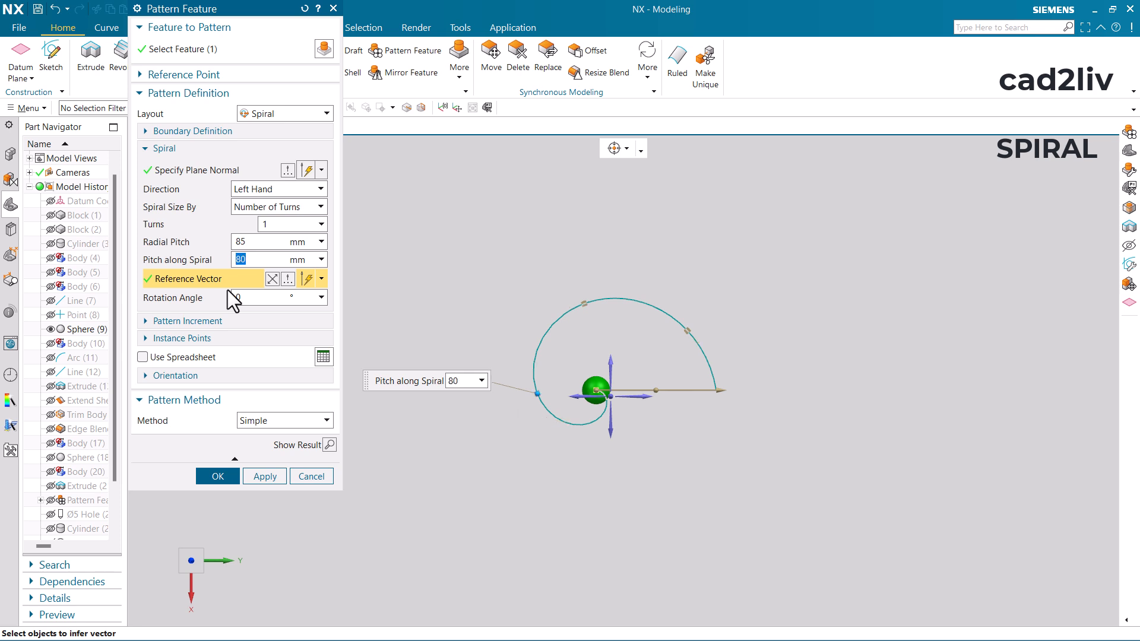
pyautogui.moveTo(718, 389); pyautogui.dragTo(811, 390)
pyautogui.scroll(-2, 600, 339)
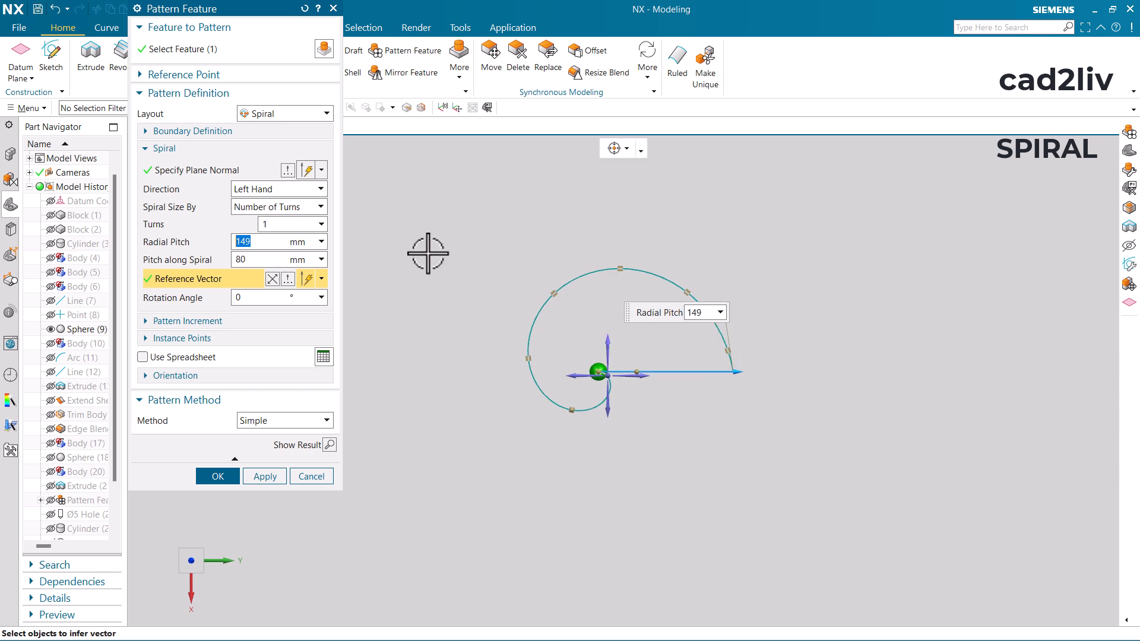
# - Try 5 turns and 3 turns for the spiral pattern
pyautogui.click(276, 225)
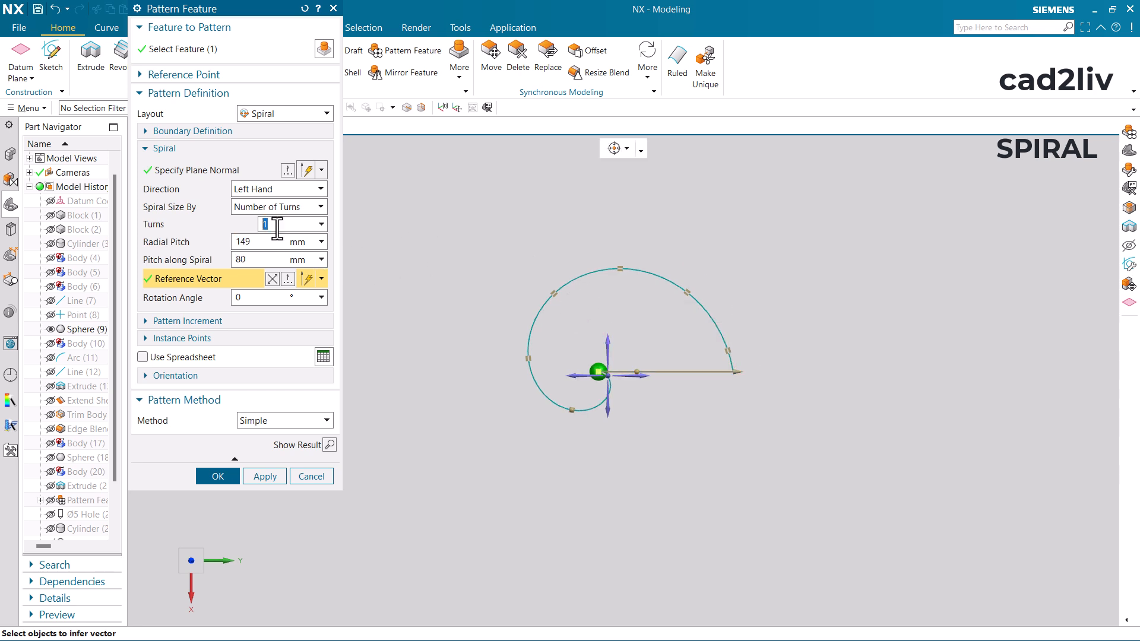
pyautogui.press('Return')
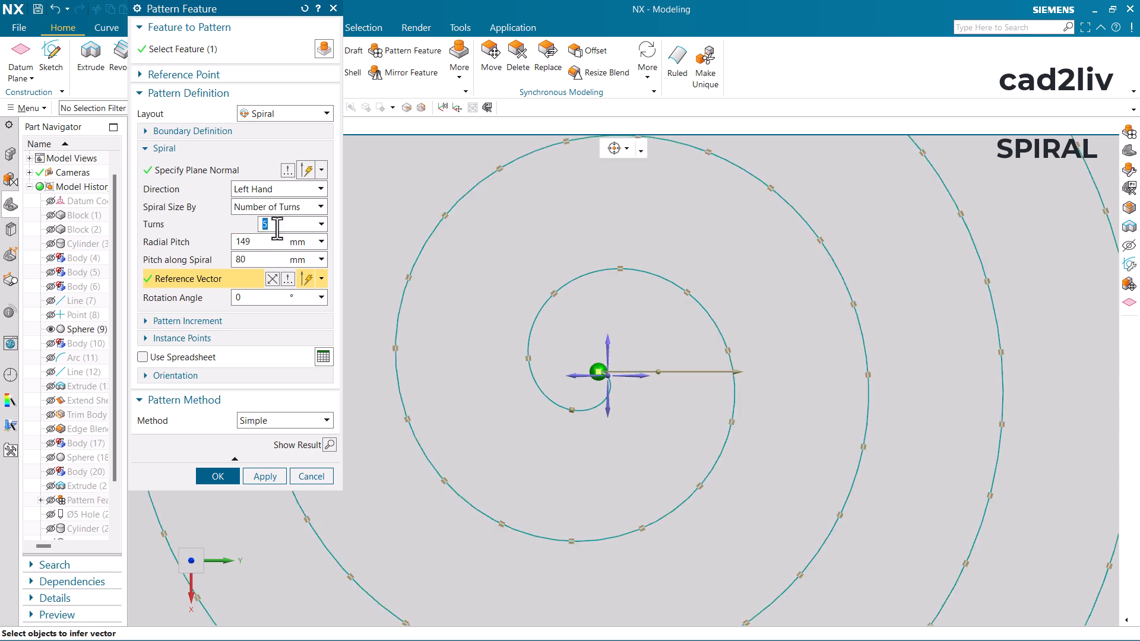
pyautogui.scroll(-5, 623, 320)
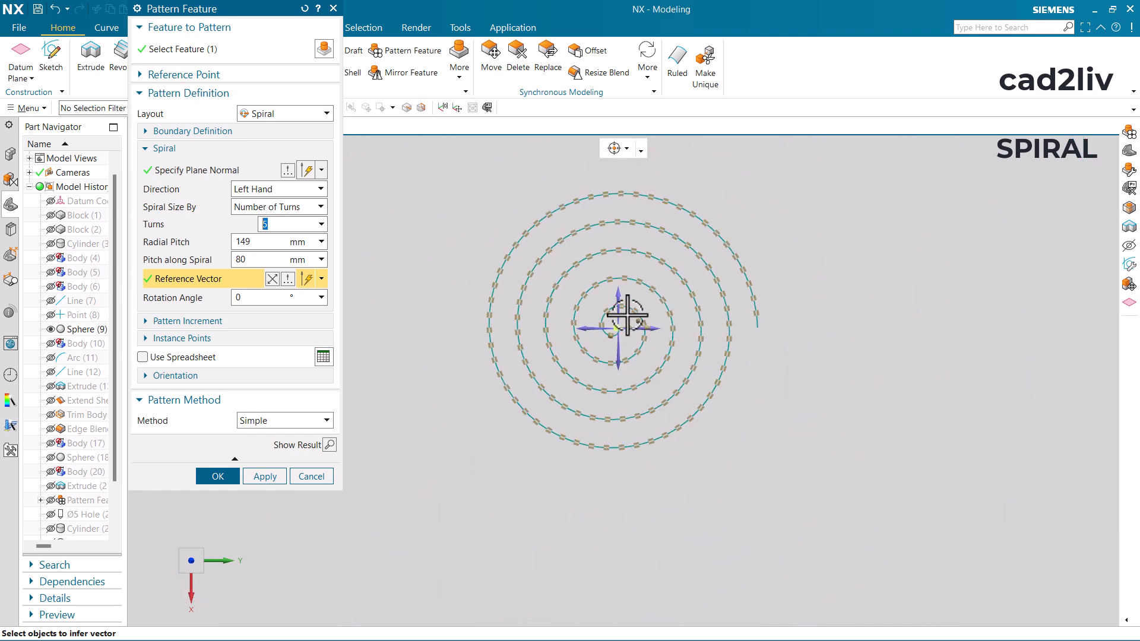
pyautogui.scroll(2, 608, 209)
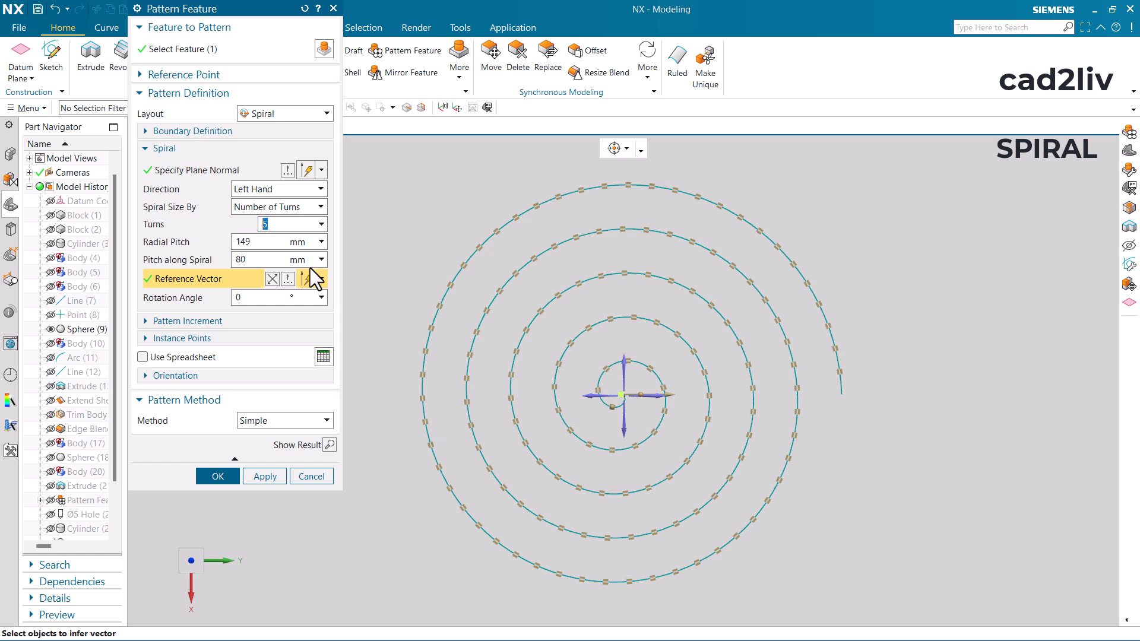
pyautogui.press('Return')
pyautogui.scroll(2, 612, 382)
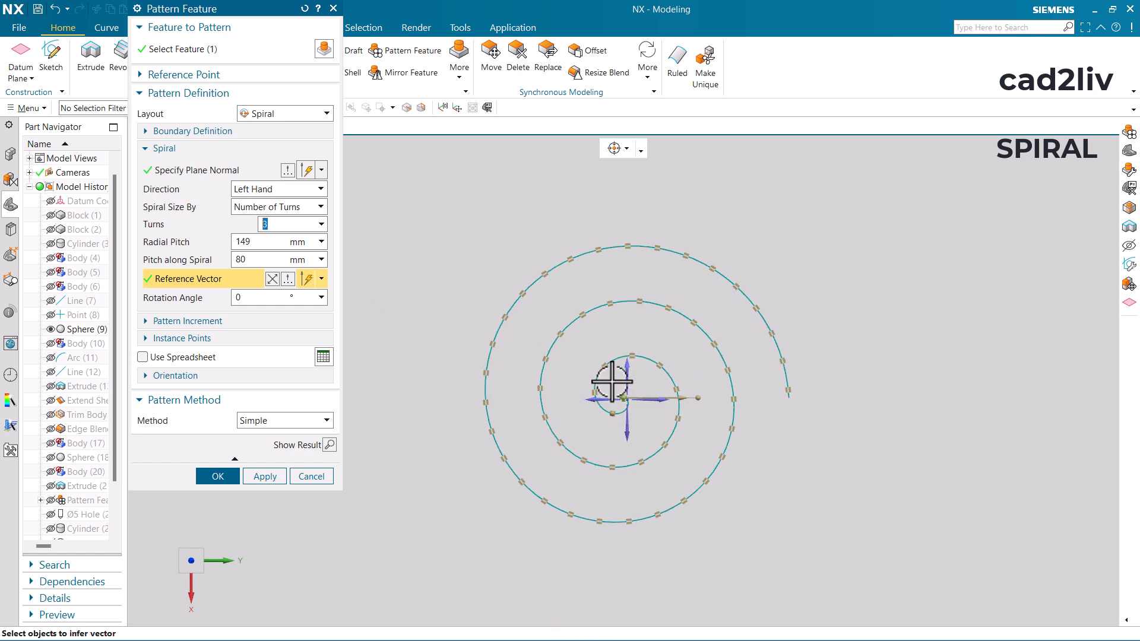
# - Set the spiral's number of turns to 2
pyautogui.write('2')
pyautogui.press('Return')
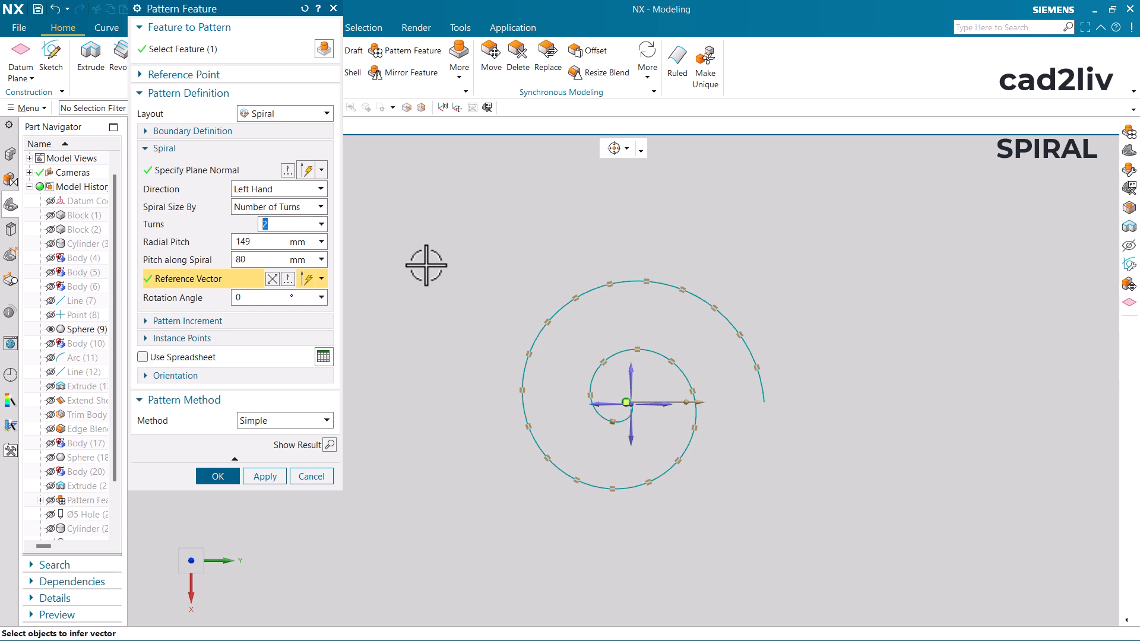
pyautogui.scroll(2, 645, 307)
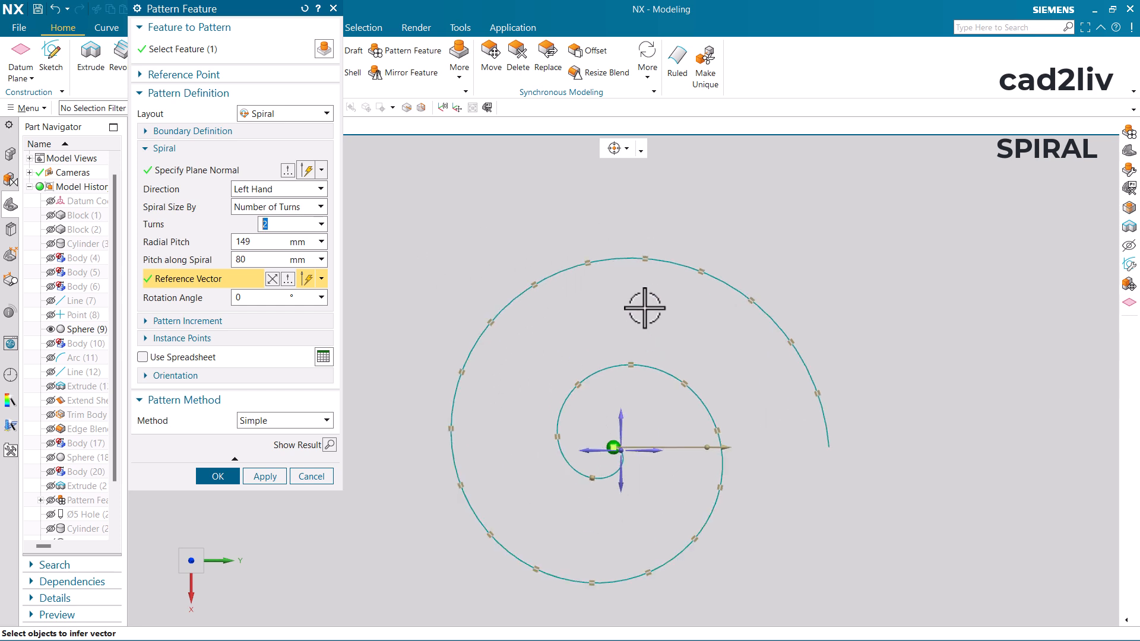
pyautogui.scroll(-1, 622, 273)
pyautogui.scroll(1, 637, 332)
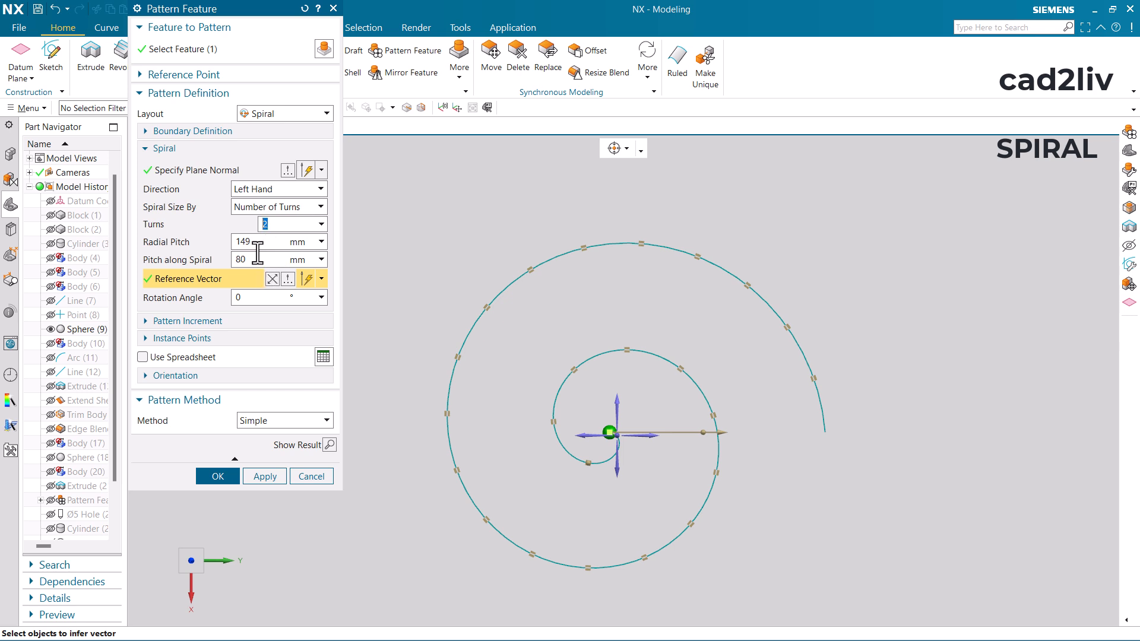
# - Try the Right Hand spiral direction, return it to Left Hand, and keep the spiral sized by Number of Turns
pyautogui.click(264, 190)
pyautogui.click(266, 216)
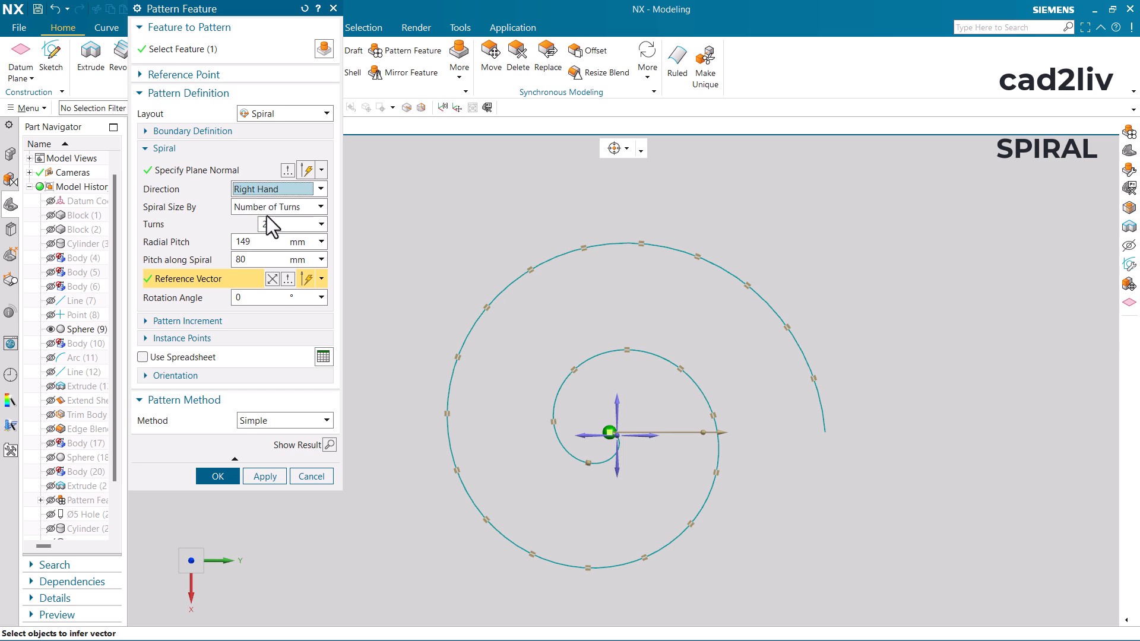
pyautogui.click(259, 190)
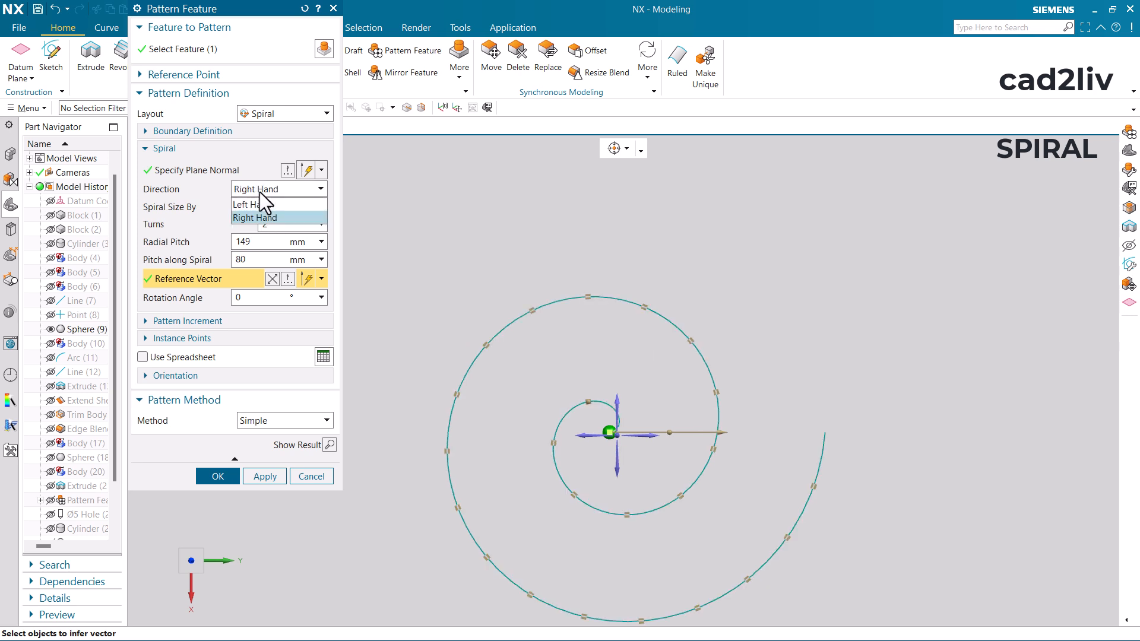
pyautogui.click(266, 207)
pyautogui.click(265, 208)
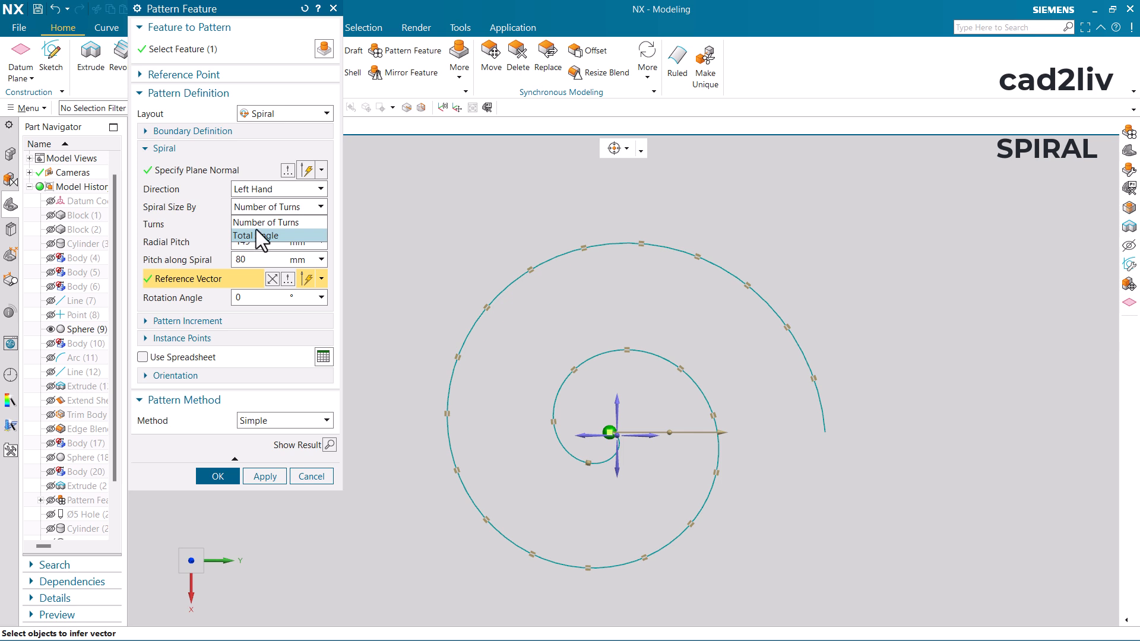
pyautogui.click(264, 222)
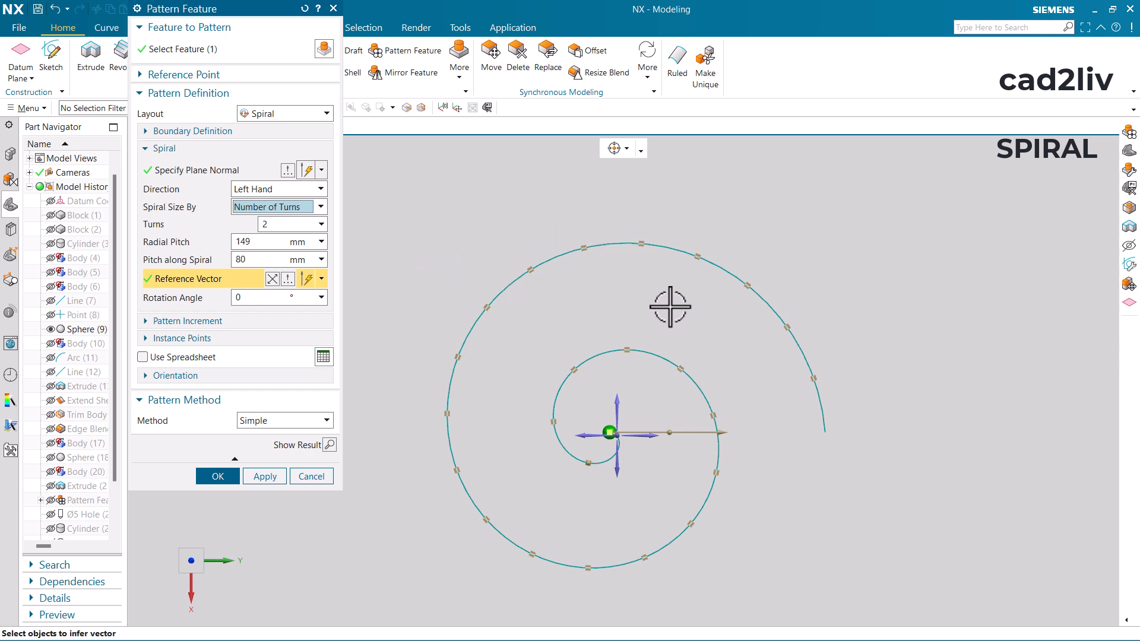
# - Try a spiral rotation angle of 2° and set it to 3°
pyautogui.scroll(-1, 612, 273)
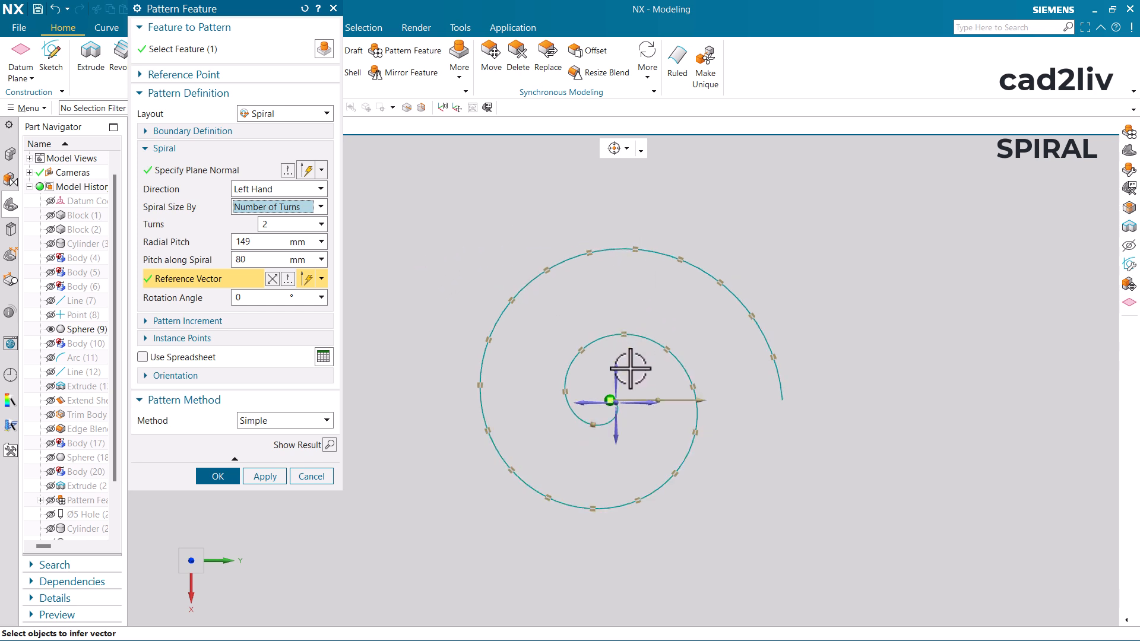
pyautogui.scroll(1, 631, 368)
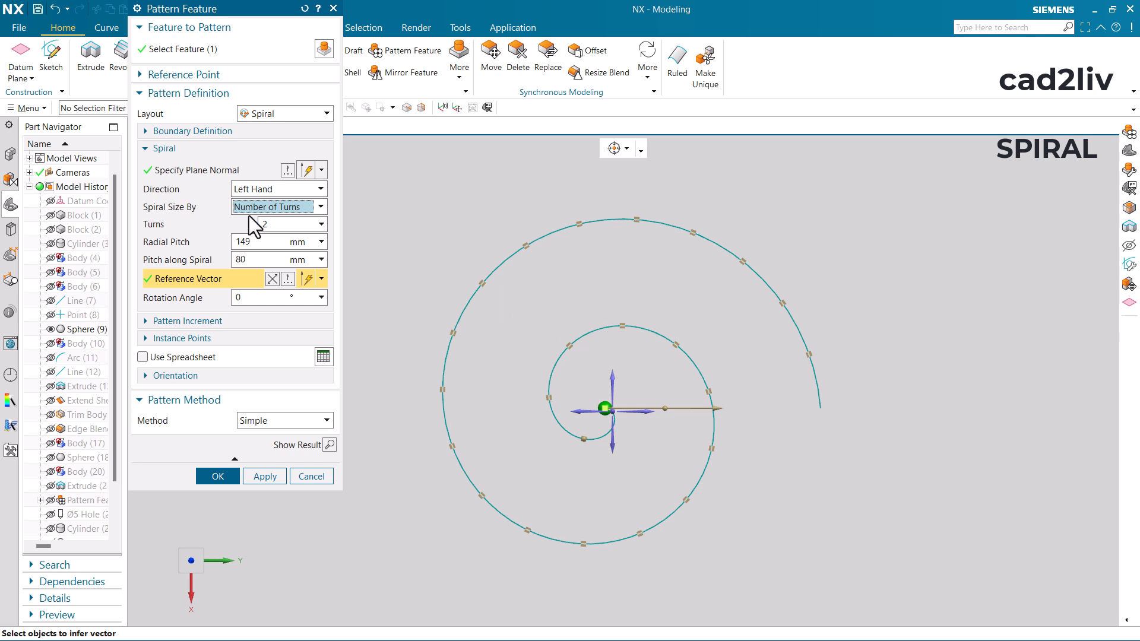
pyautogui.click(252, 297)
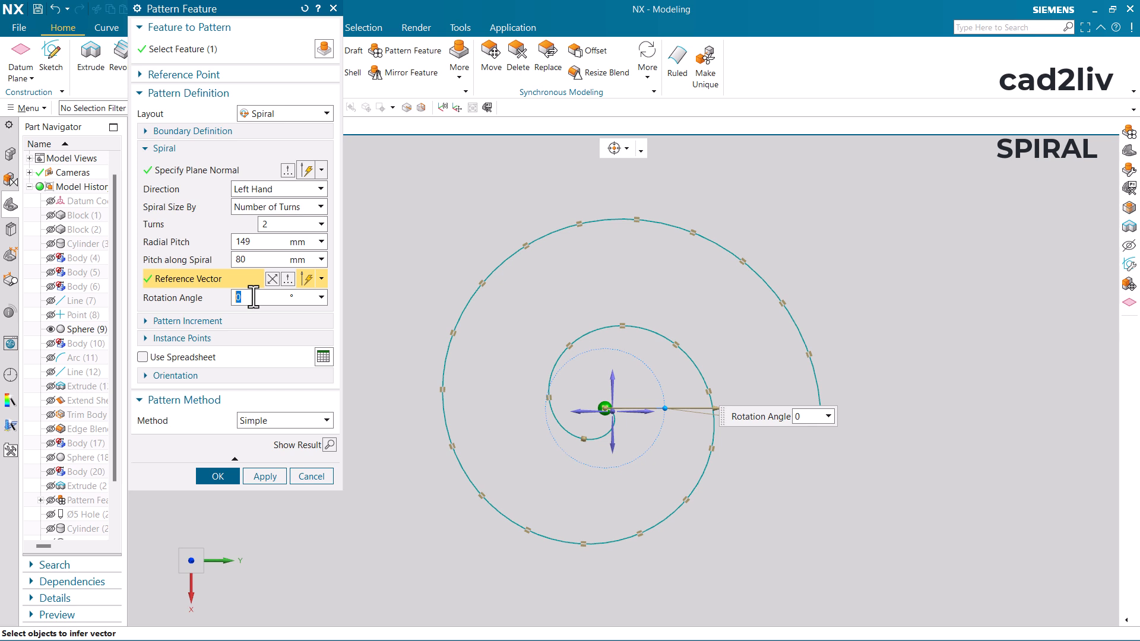
pyautogui.write('2')
pyautogui.press('Return')
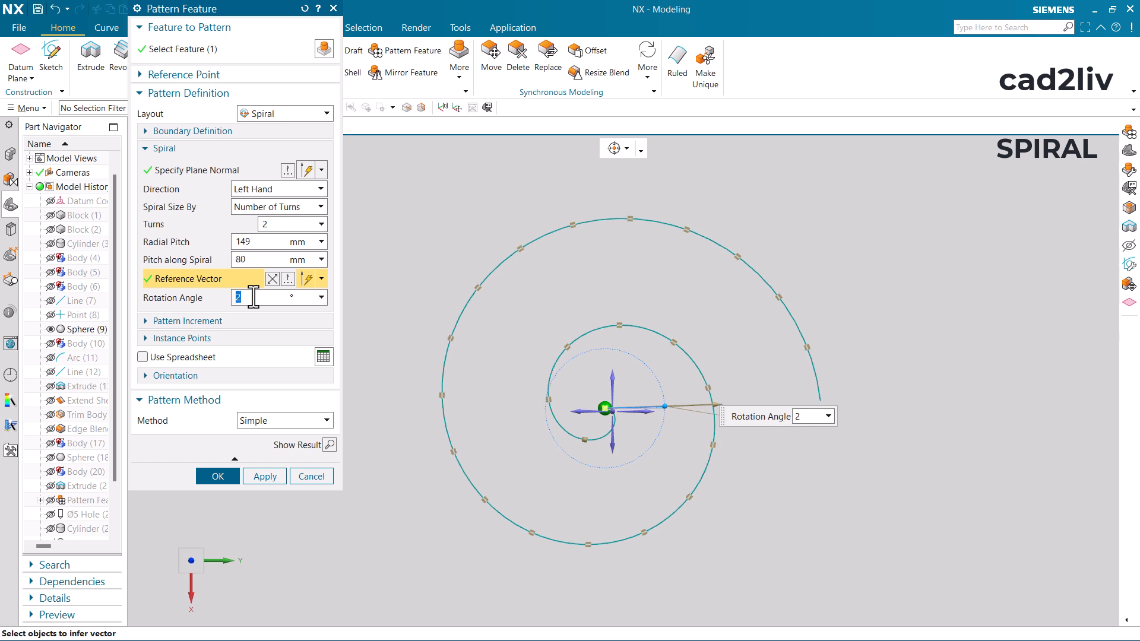
pyautogui.write('3')
pyautogui.press('Return')
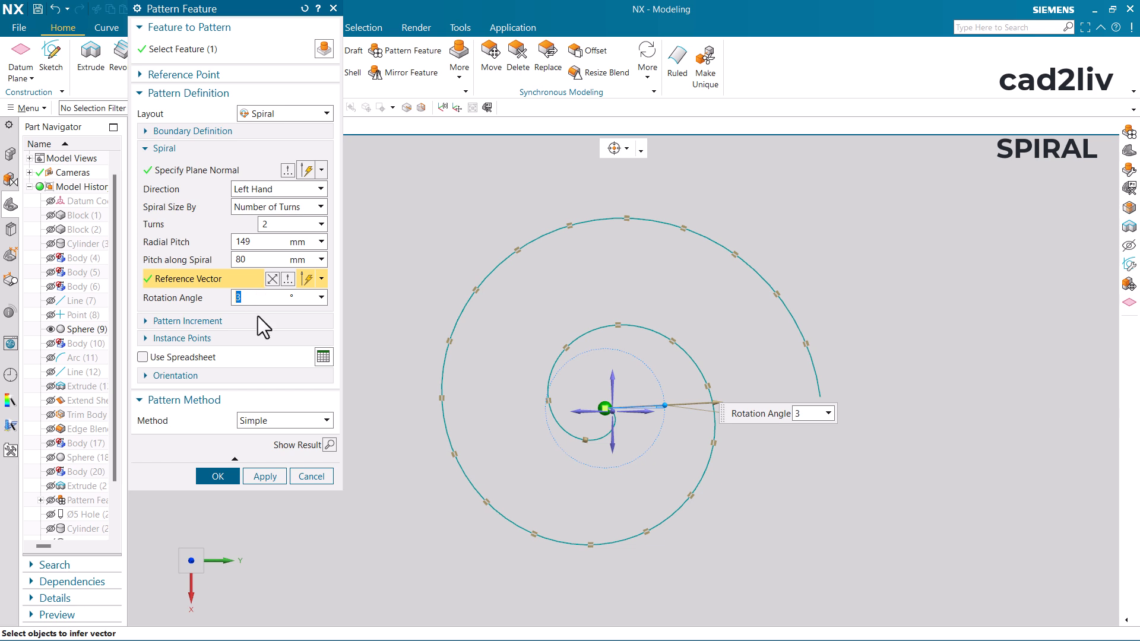
# - Preview the result of the green sphere's spiral pattern and create the pattern
pyautogui.click(328, 444)
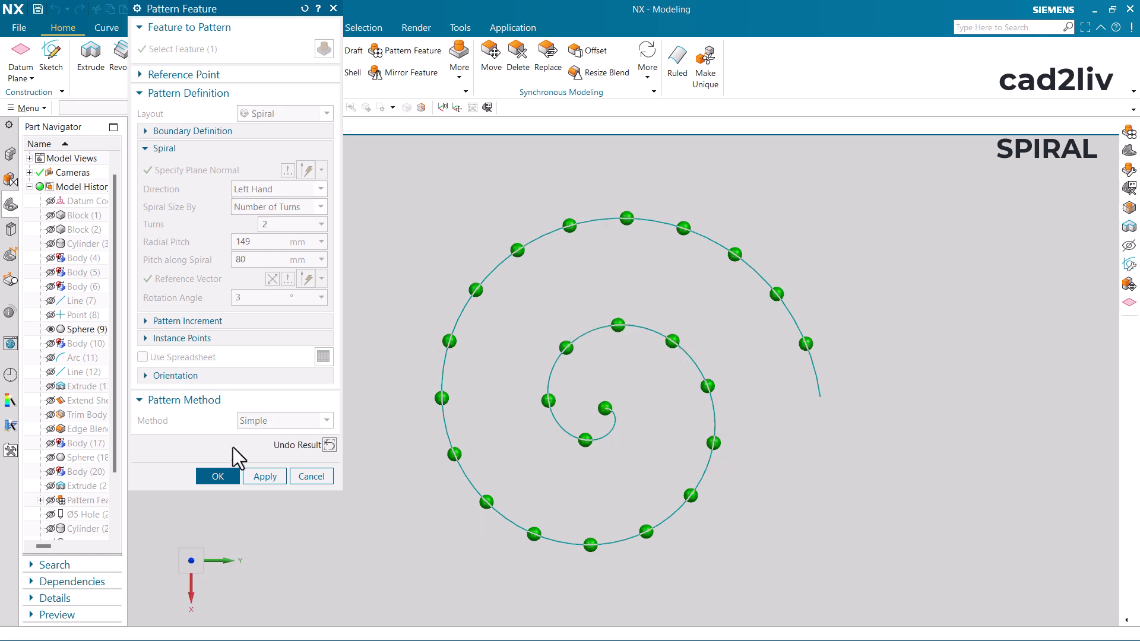
pyautogui.click(225, 476)
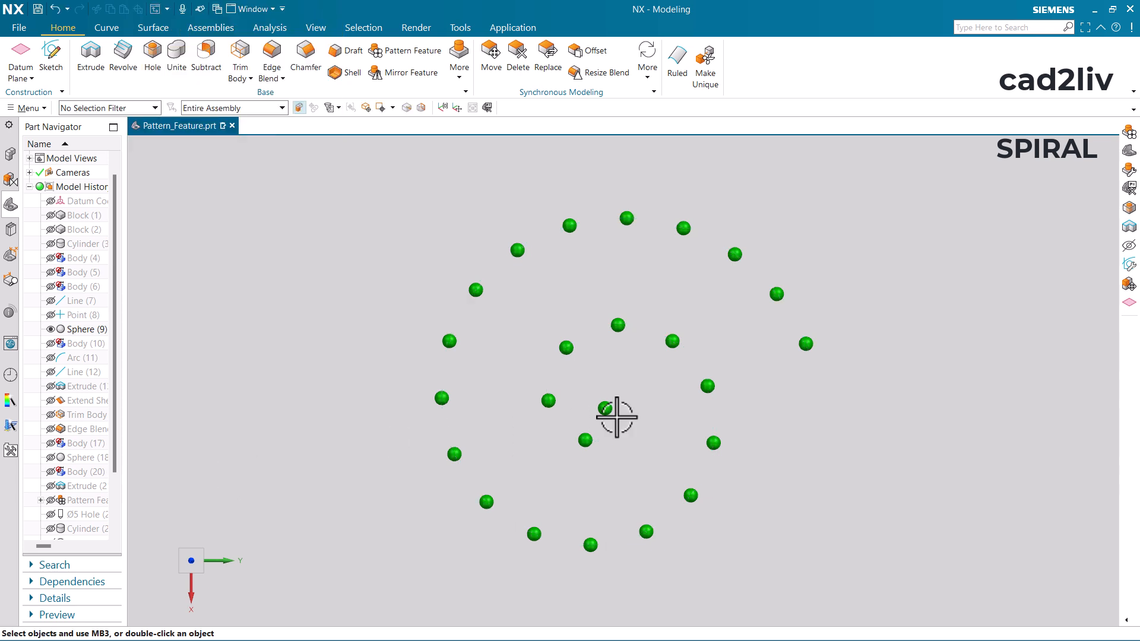
pyautogui.moveTo(616, 415); pyautogui.dragTo(639, 404, button='middle')
pyautogui.scroll(3, 627, 357)
pyautogui.scroll(-3, 626, 358)
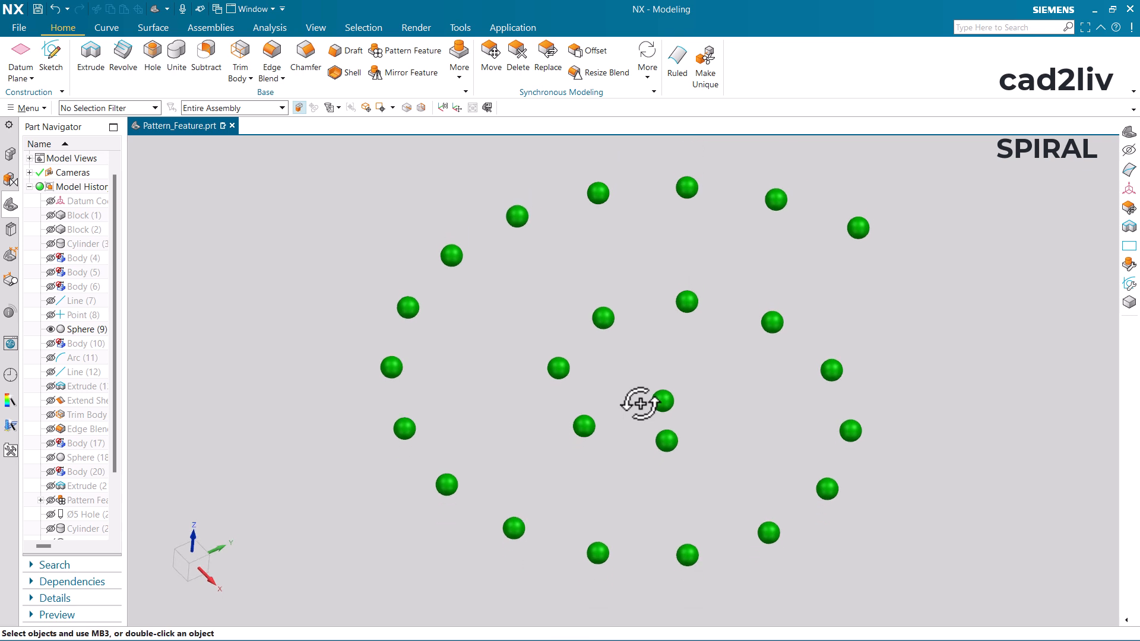
pyautogui.scroll(3, 640, 404)
# - Make layer 5 the work layer, hide layer 4, and fit the model in the view
pyautogui.hotkey('ctrl', 'l')
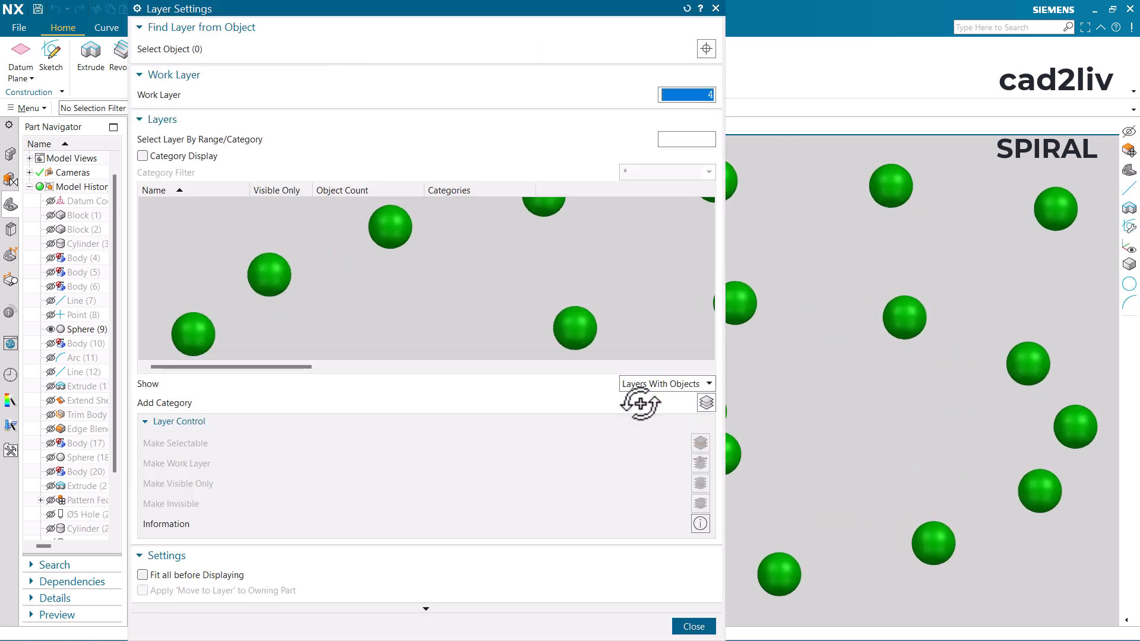
pyautogui.click(183, 251)
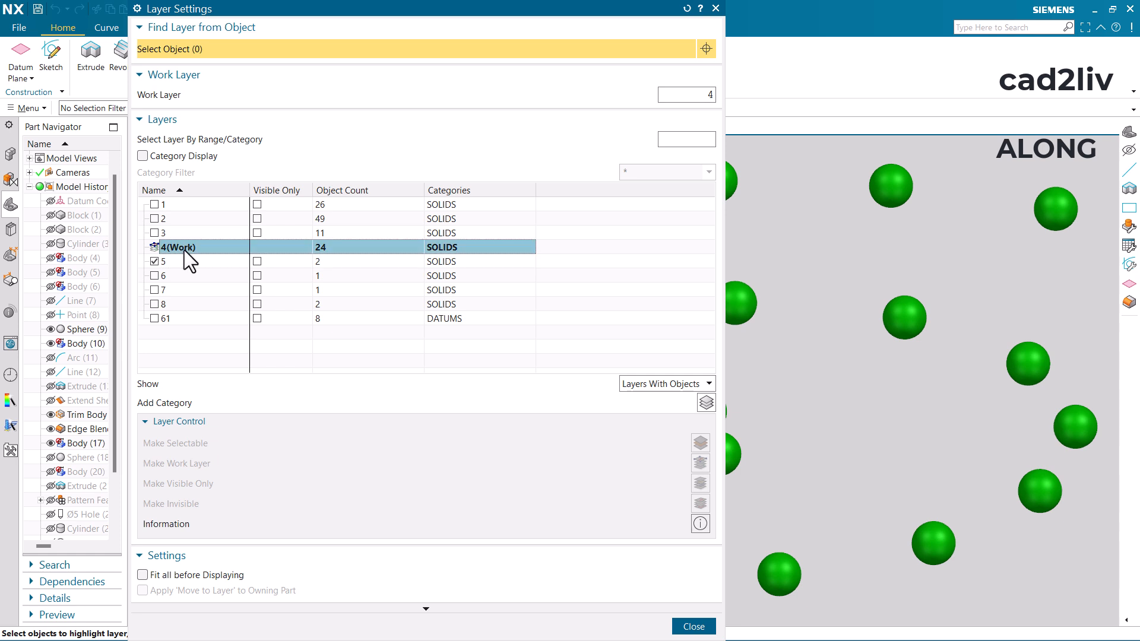
pyautogui.doubleClick(181, 259)
pyautogui.click(154, 247)
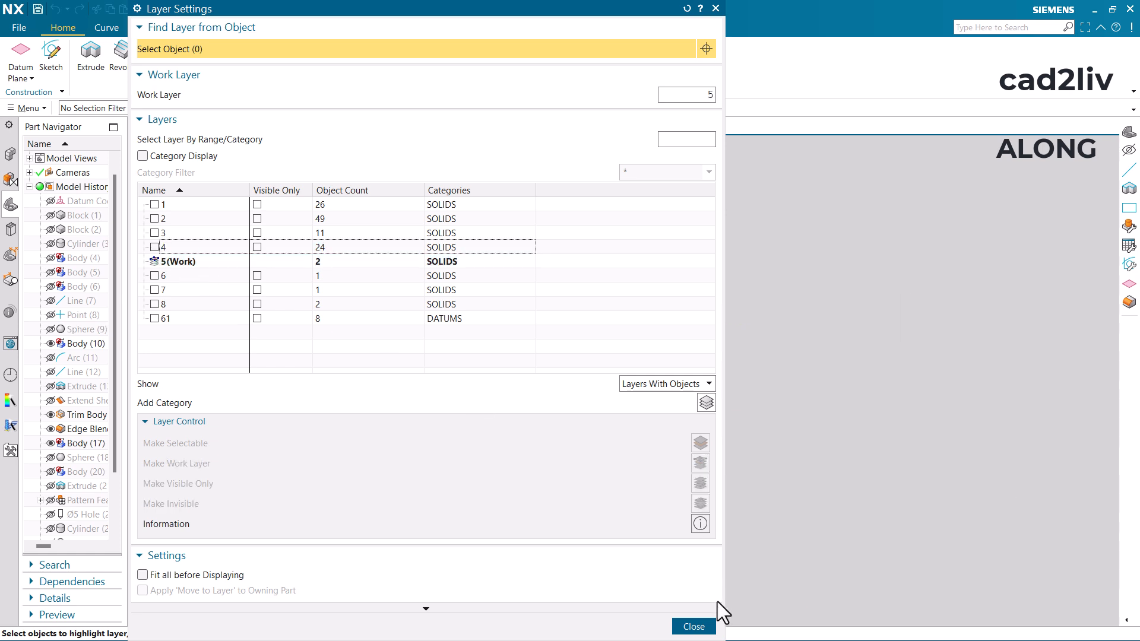
pyautogui.click(692, 624)
pyautogui.hotkey('ctrl', 'f')
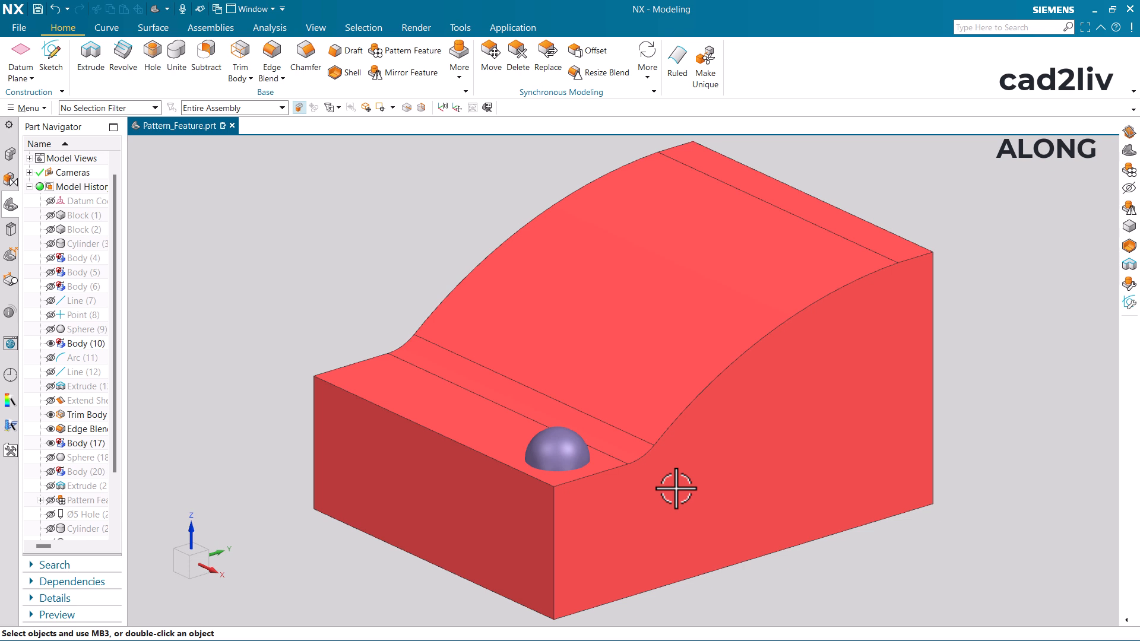
# - Start a Pattern Feature with the Along layout and select the purple dome on the red block as the feature
pyautogui.scroll(-3, 676, 489)
pyautogui.scroll(3, 522, 415)
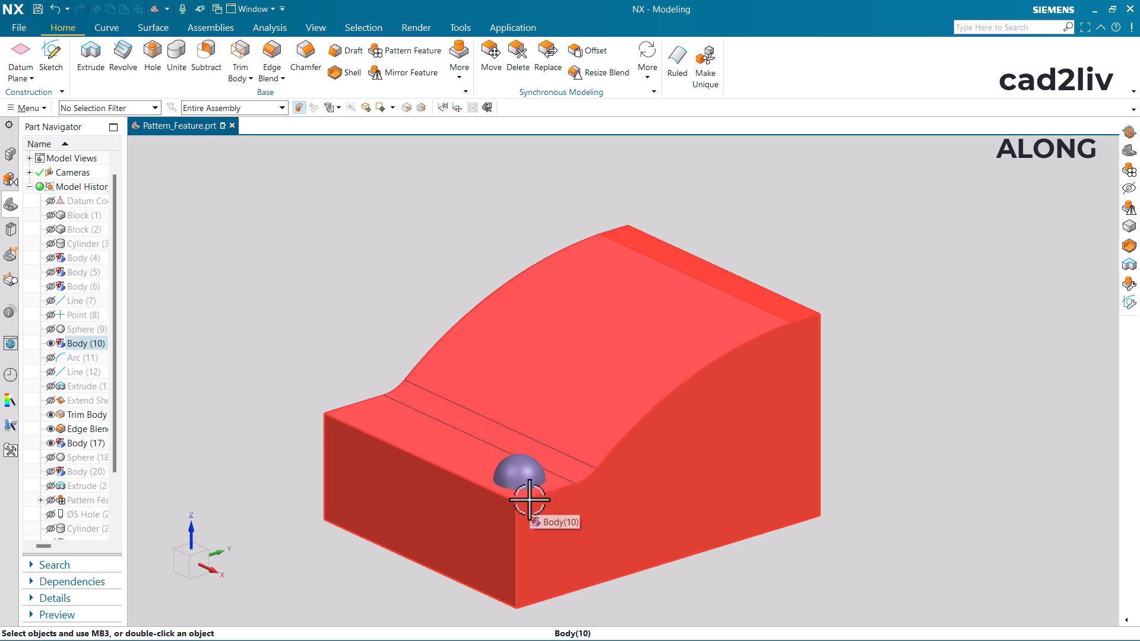
pyautogui.moveTo(529, 500); pyautogui.dragTo(529, 384, button='middle')
pyautogui.scroll(-3, 522, 511)
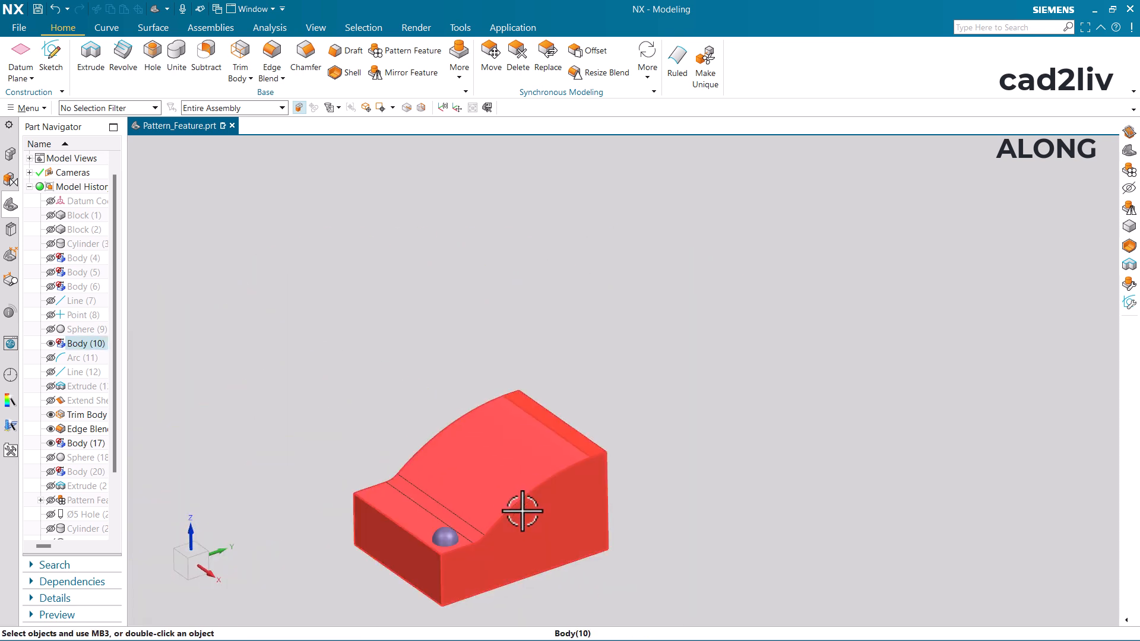
pyautogui.scroll(2, 516, 491)
pyautogui.scroll(3, 498, 346)
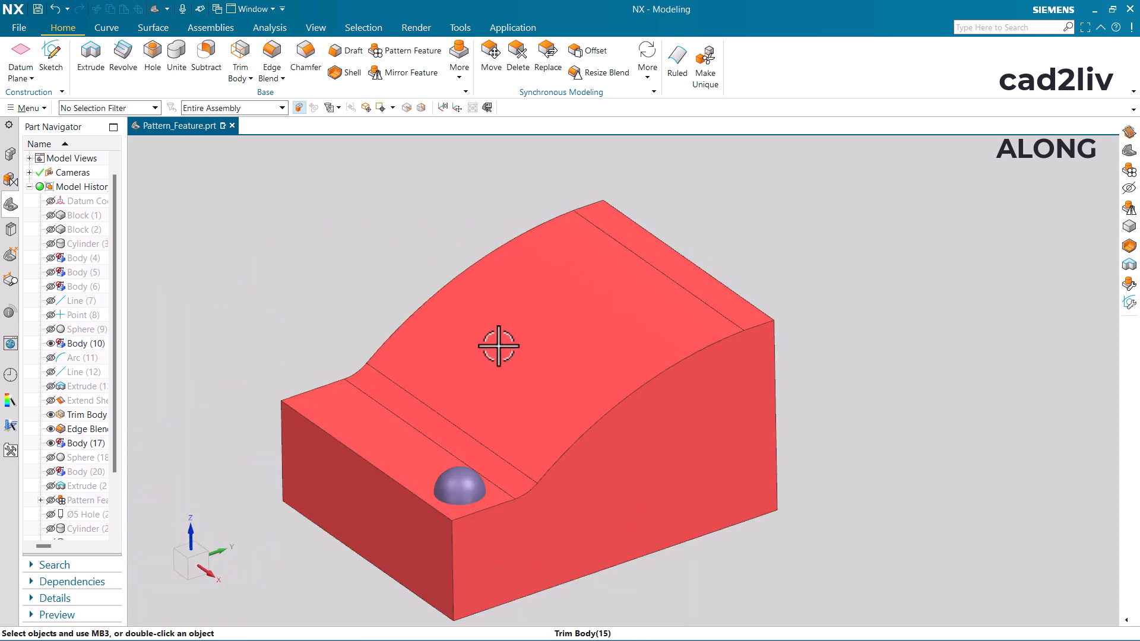
pyautogui.click(394, 53)
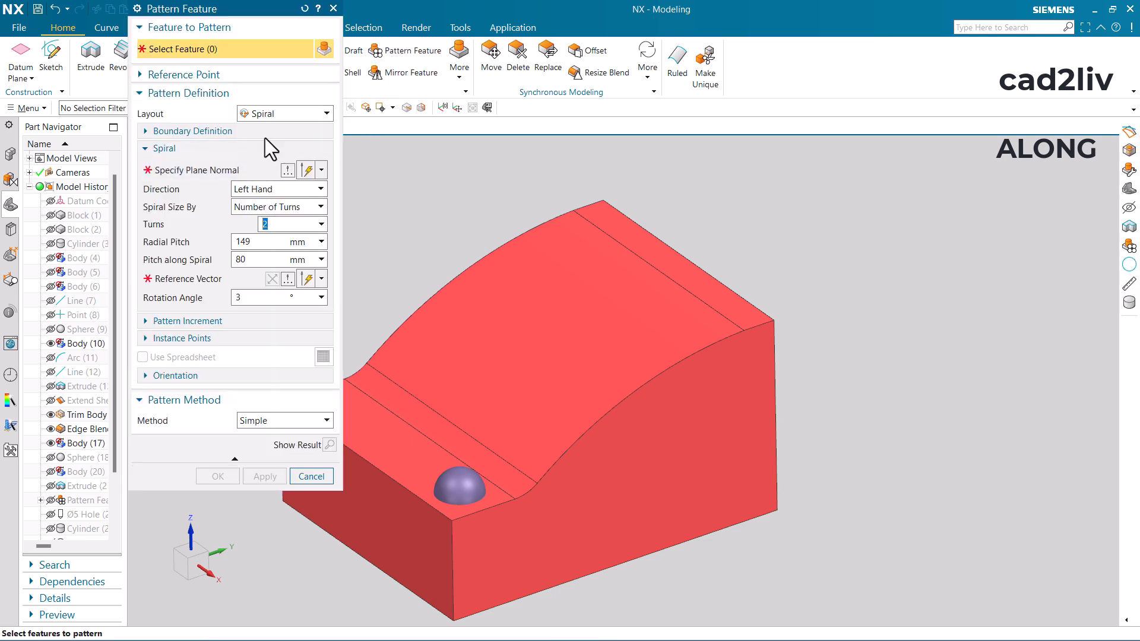
pyautogui.click(265, 115)
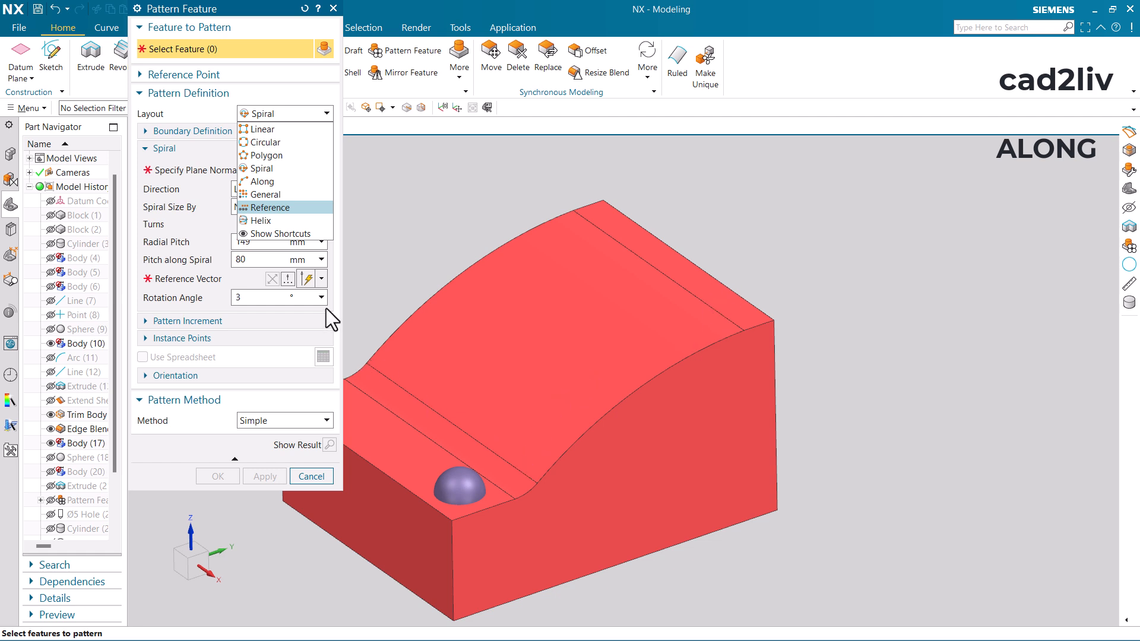
pyautogui.click(274, 181)
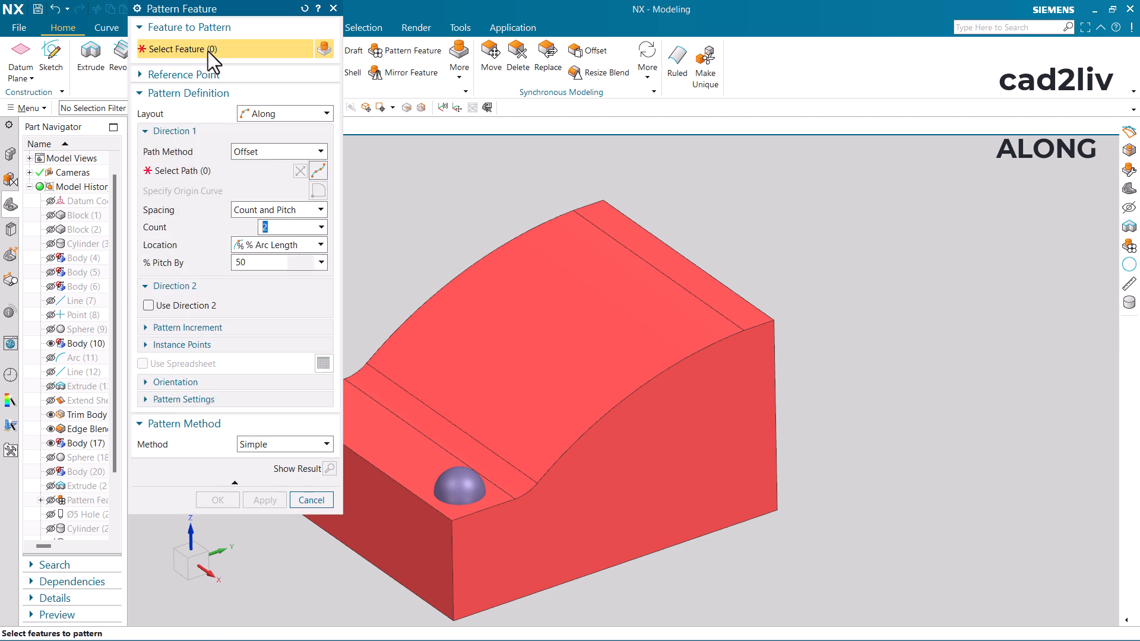
pyautogui.click(468, 482)
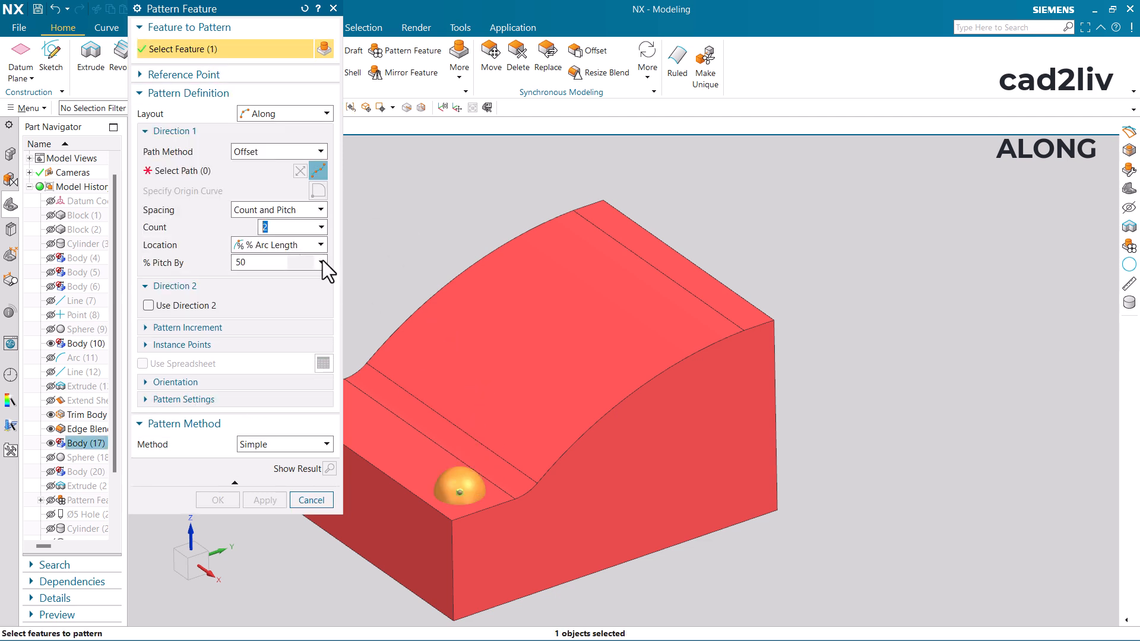
# - Select the four connected edges along the red block's curved upper side, beside the dome, as the Direction 1 path
pyautogui.click(226, 177)
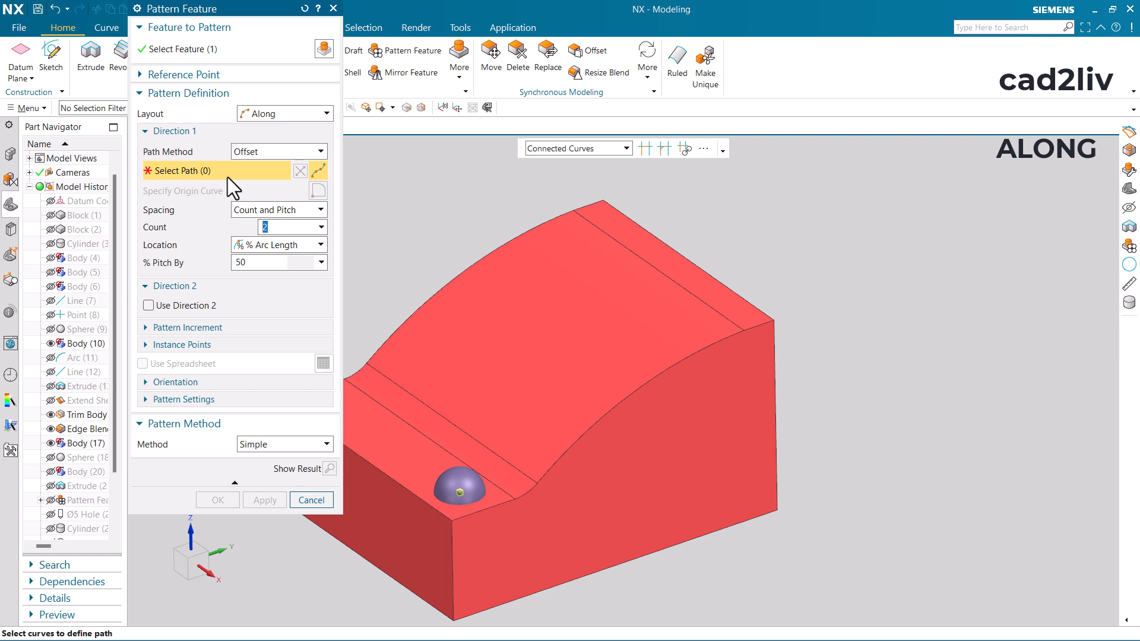
pyautogui.click(502, 503)
pyautogui.click(519, 495)
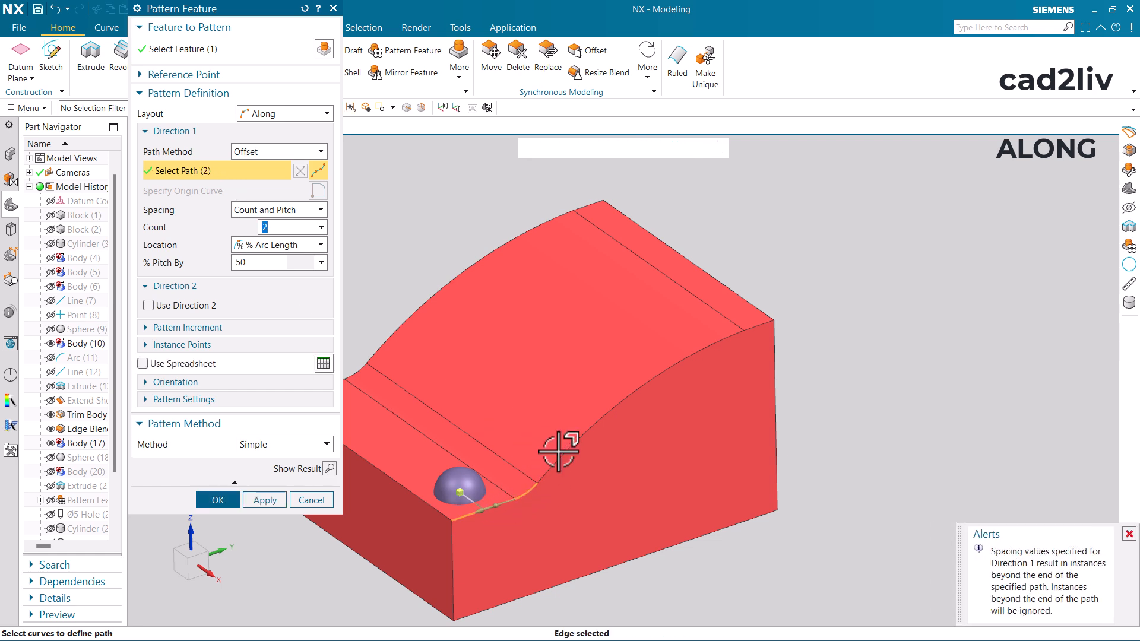
pyautogui.click(761, 324)
pyautogui.click(515, 491)
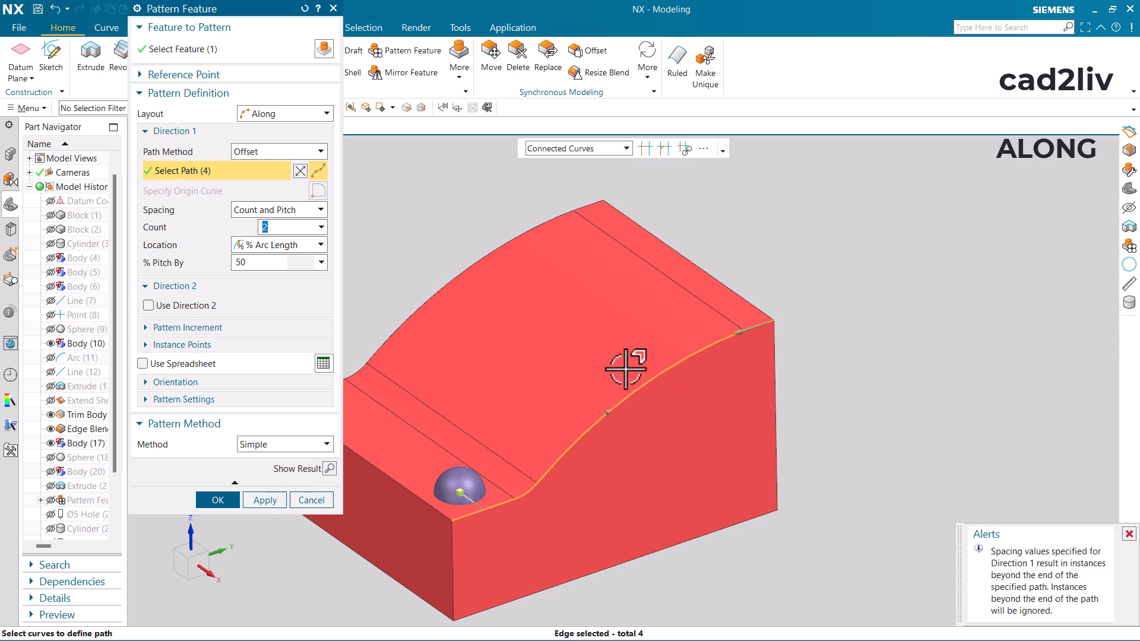
# - Set the Direction 1 location to Arc Length with a pitch of 20 mm
pyautogui.click(280, 249)
pyautogui.click(270, 261)
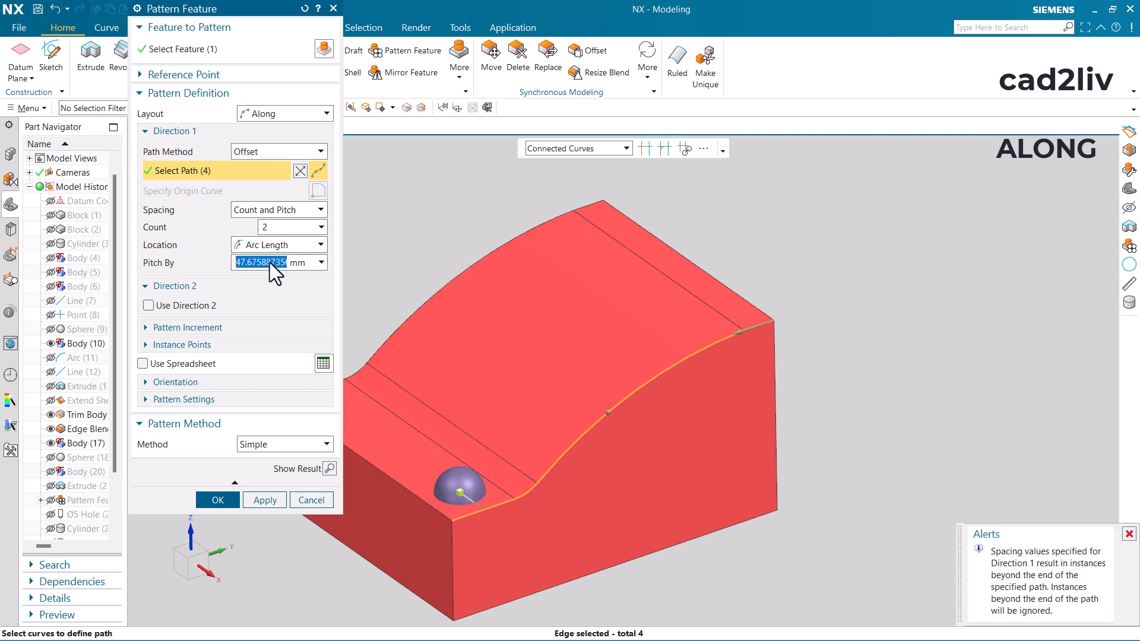
pyautogui.write('40')
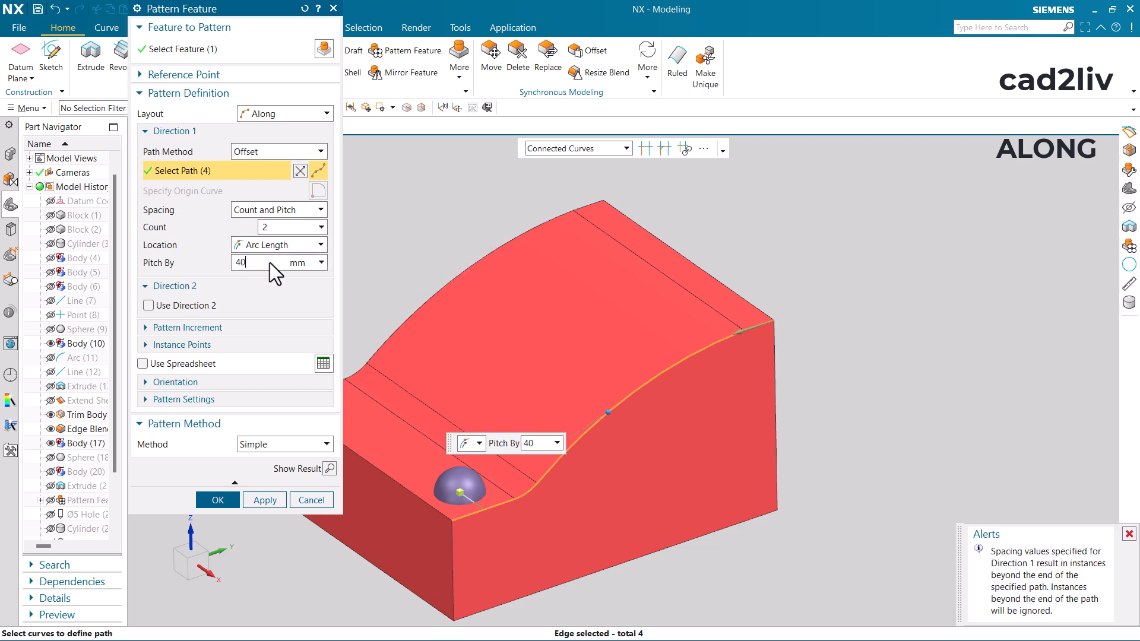
pyautogui.press('Return')
pyautogui.press('Return')
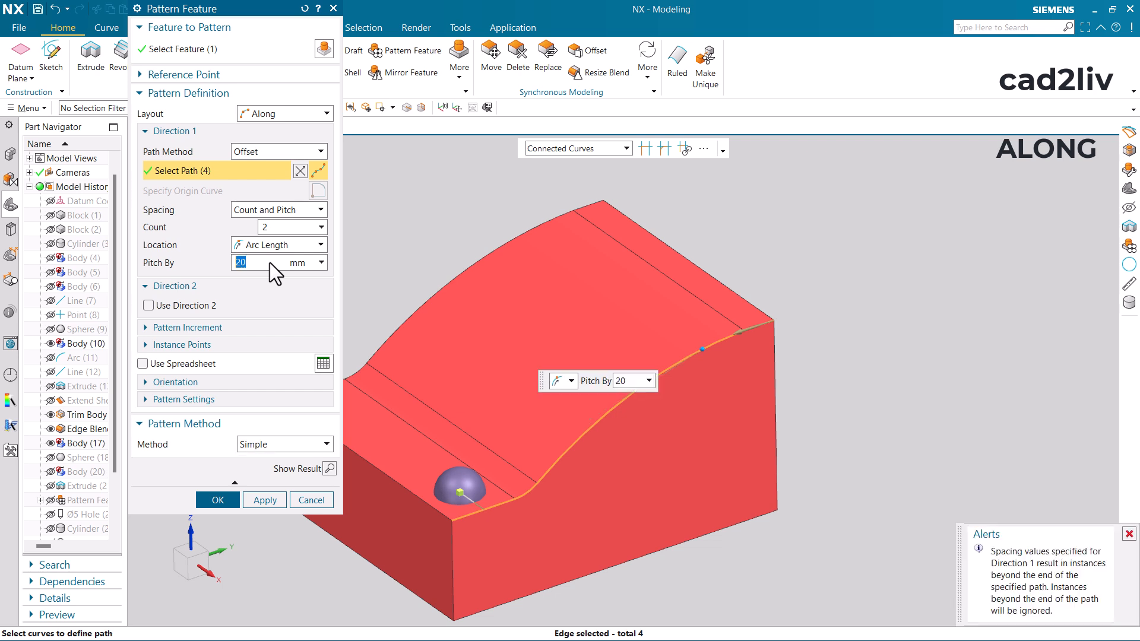
# - Reverse the Direction 1 path and set its count to 5
pyautogui.click(284, 224)
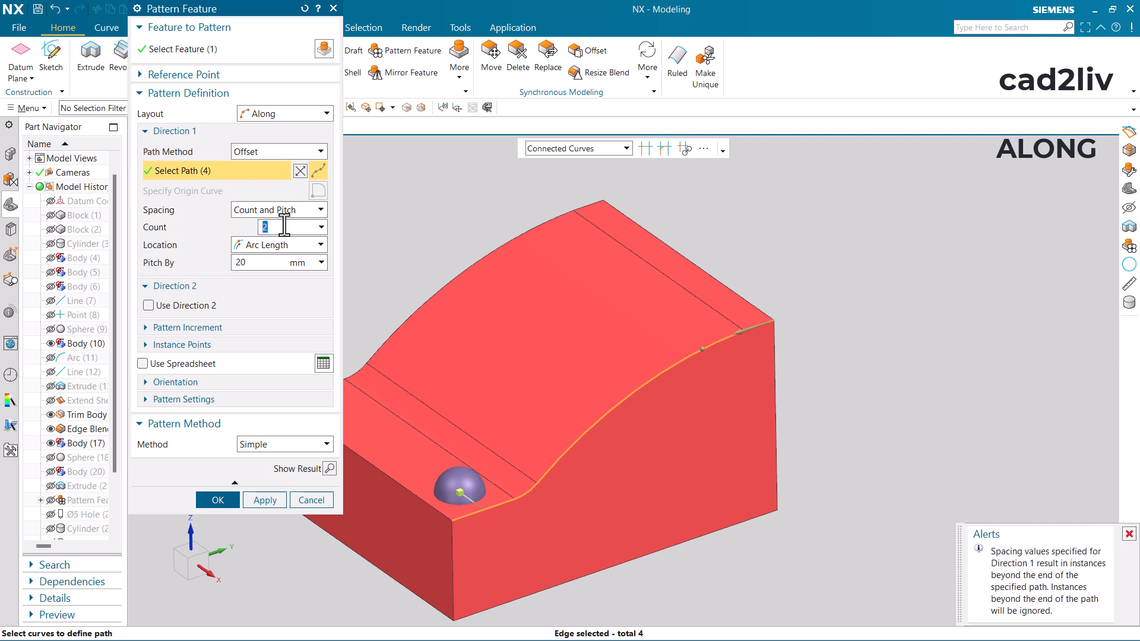
pyautogui.click(300, 171)
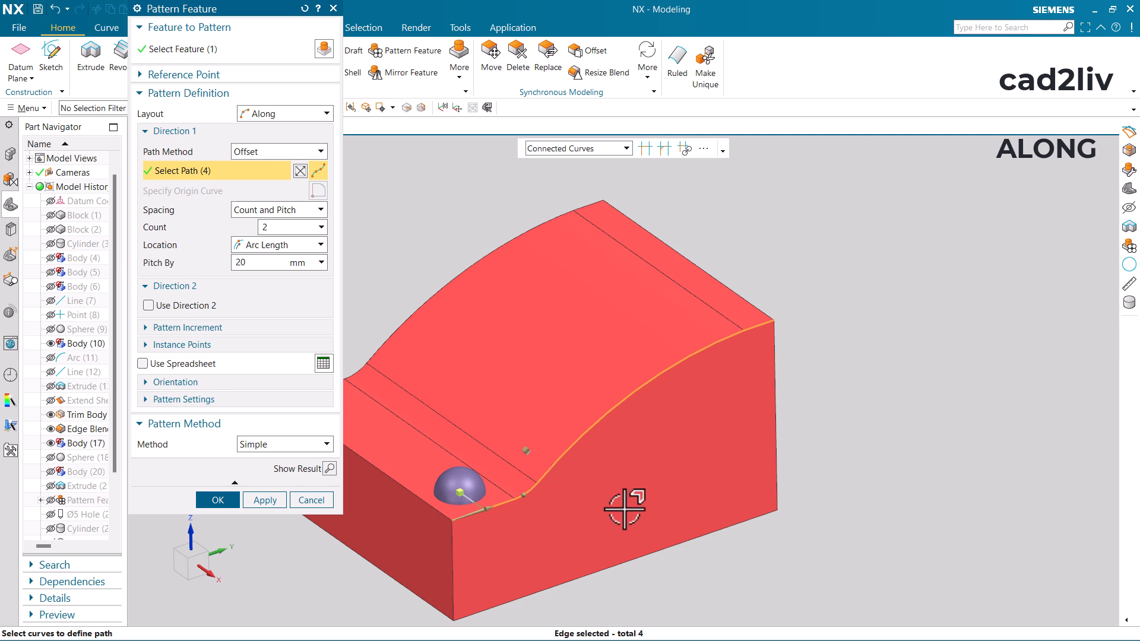
pyautogui.moveTo(511, 454); pyautogui.dragTo(516, 451, button='middle')
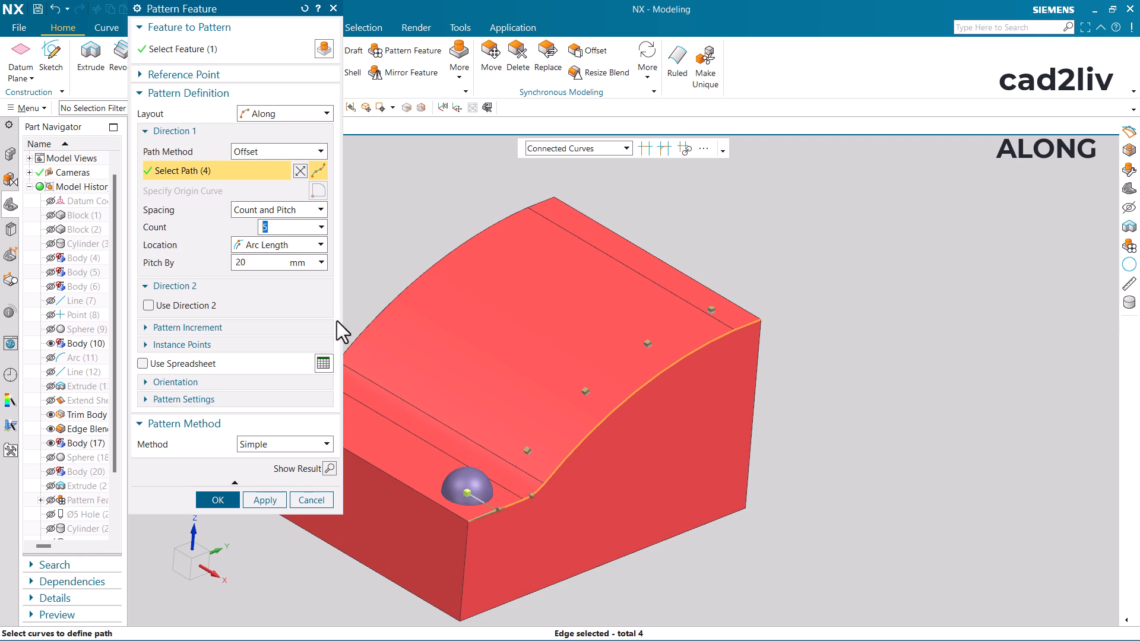
# - Flip the Direction 1 path and flip it back to compare directions, and preview the pattern of domes before returning to the settings
pyautogui.click(300, 171)
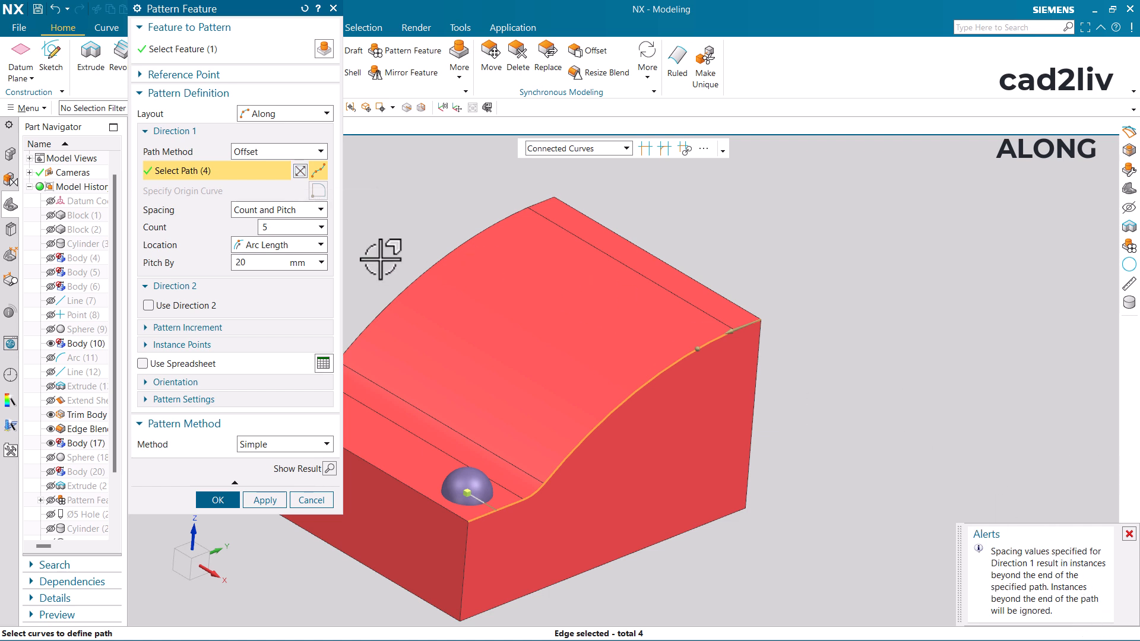
pyautogui.click(299, 171)
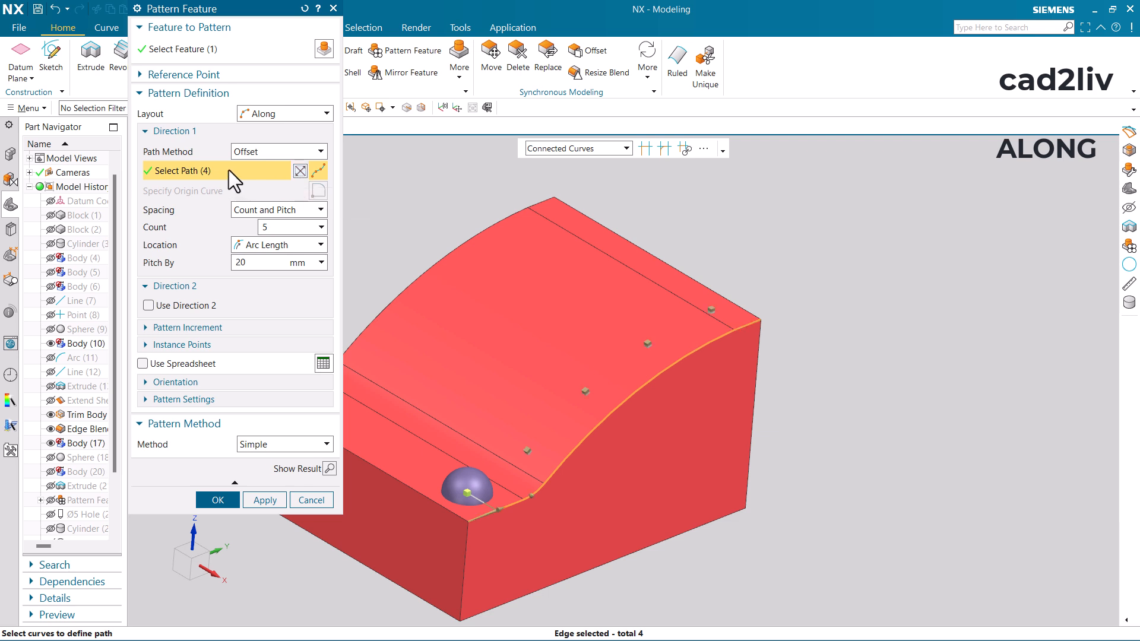
pyautogui.click(329, 468)
pyautogui.moveTo(597, 442)
pyautogui.mouseDown(button='middle')
pyautogui.moveTo(590, 411)
pyautogui.moveTo(616, 453)
pyautogui.moveTo(597, 431)
pyautogui.mouseUp(button='middle')
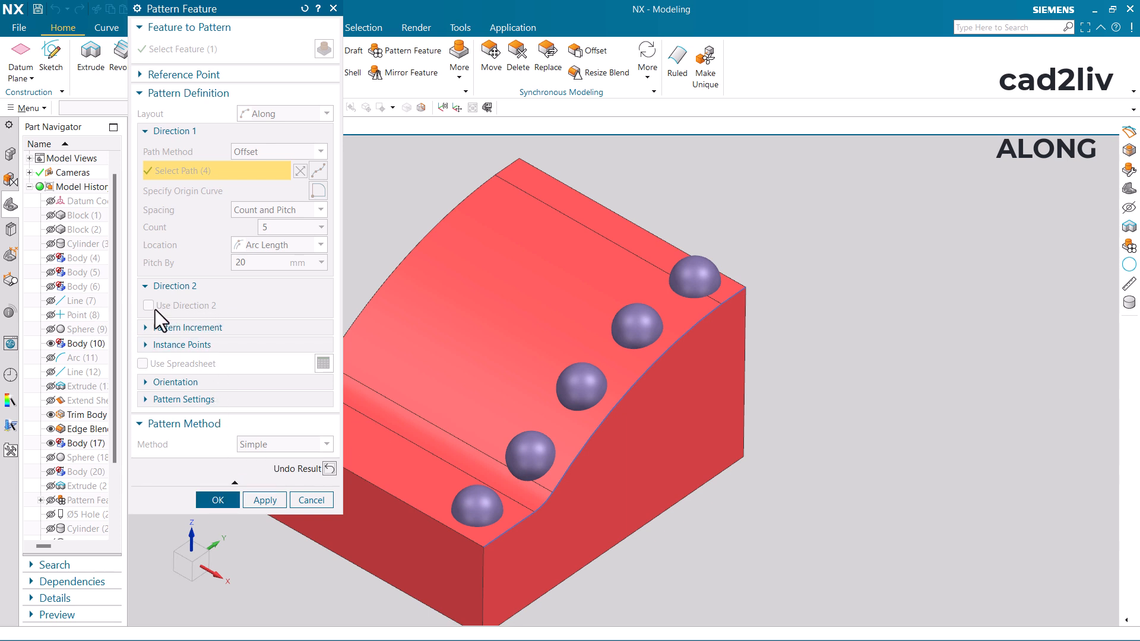
pyautogui.click(329, 469)
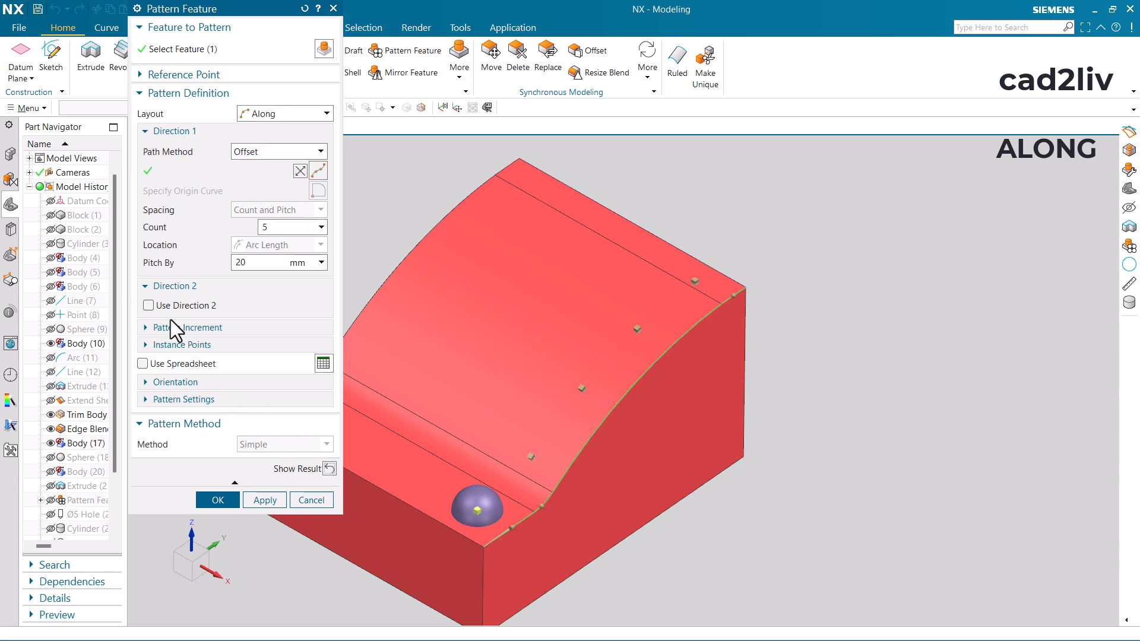
# - Enable Direction 2 along the straight upper edge at the red block's low end, create the pattern, and fit the model in the view
pyautogui.click(166, 307)
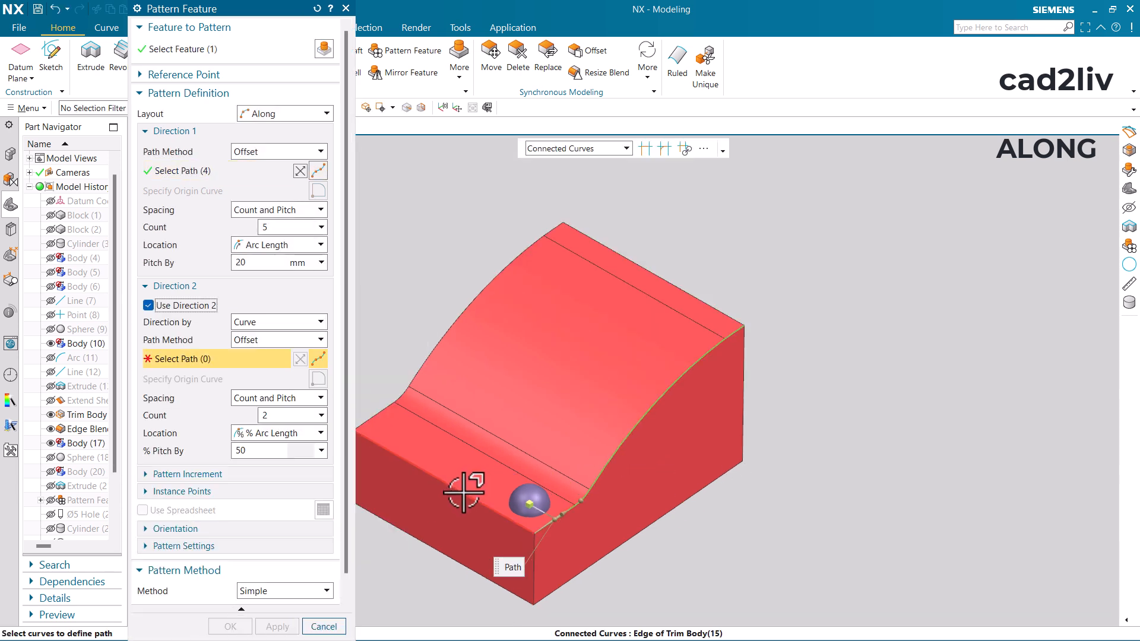
pyautogui.click(464, 489)
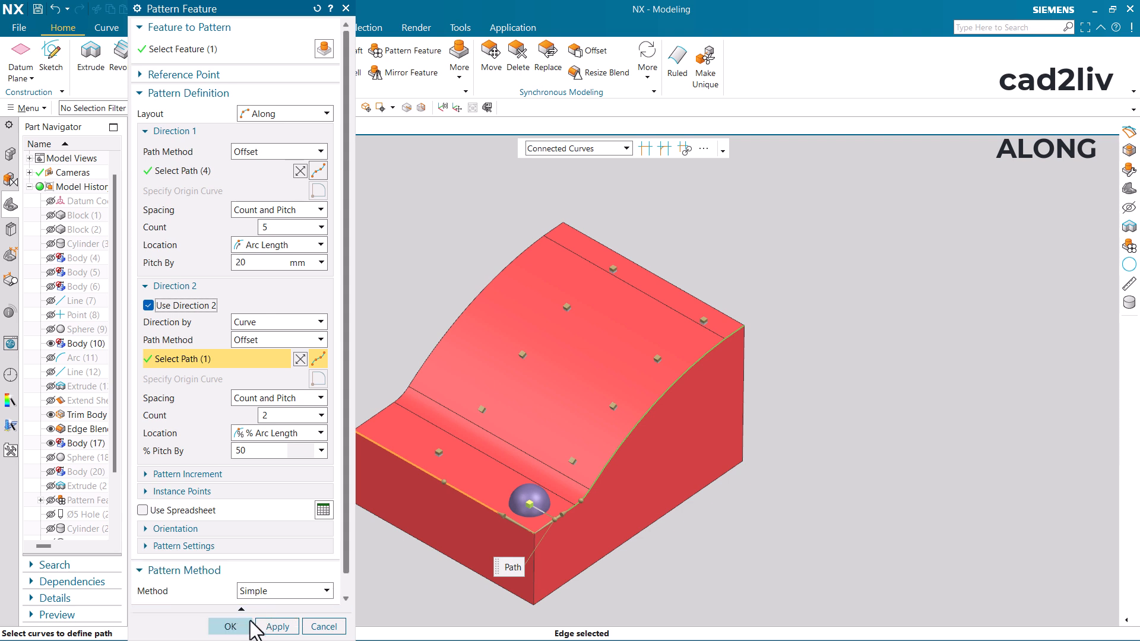
pyautogui.click(232, 627)
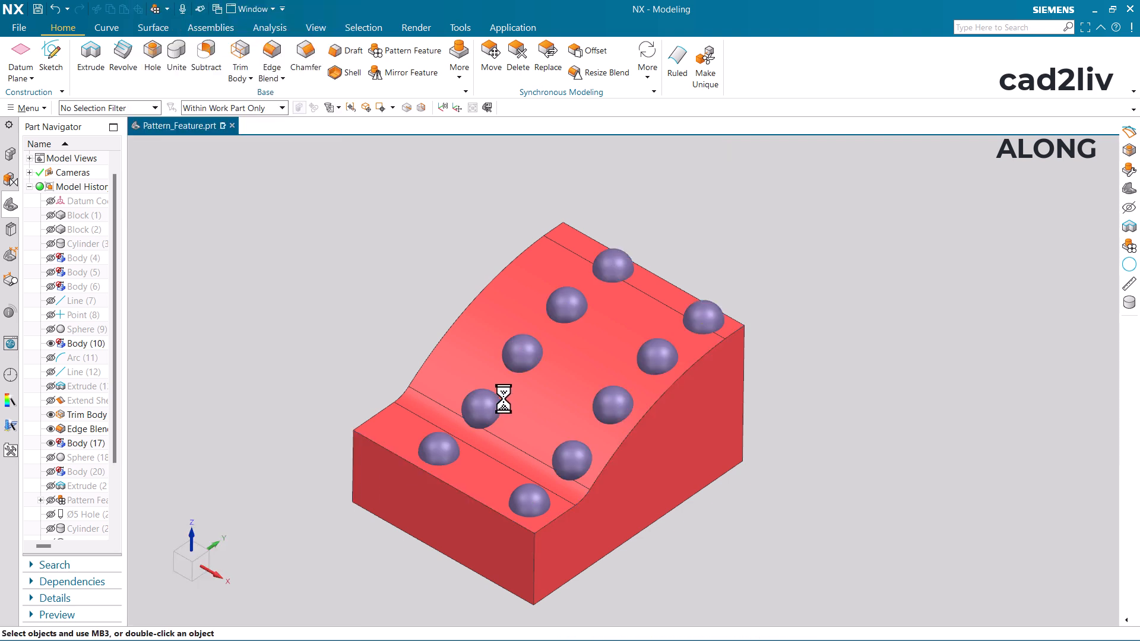
pyautogui.moveTo(501, 400)
pyautogui.mouseDown(button='middle')
pyautogui.moveTo(534, 445)
pyautogui.moveTo(497, 390)
pyautogui.mouseUp(button='middle')
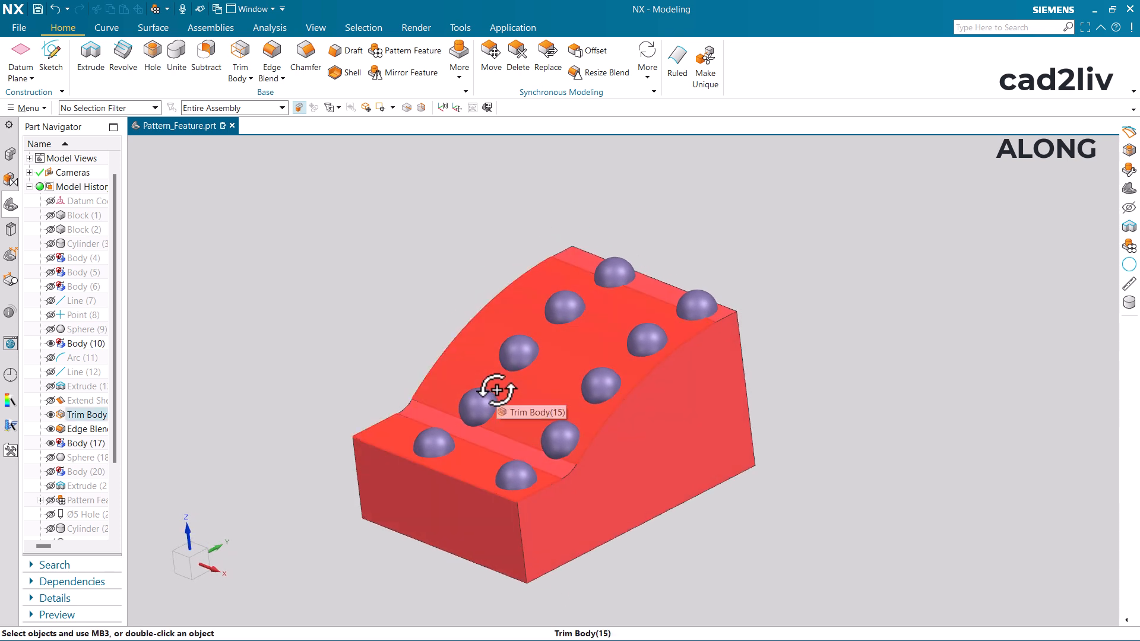
pyautogui.press('Home')
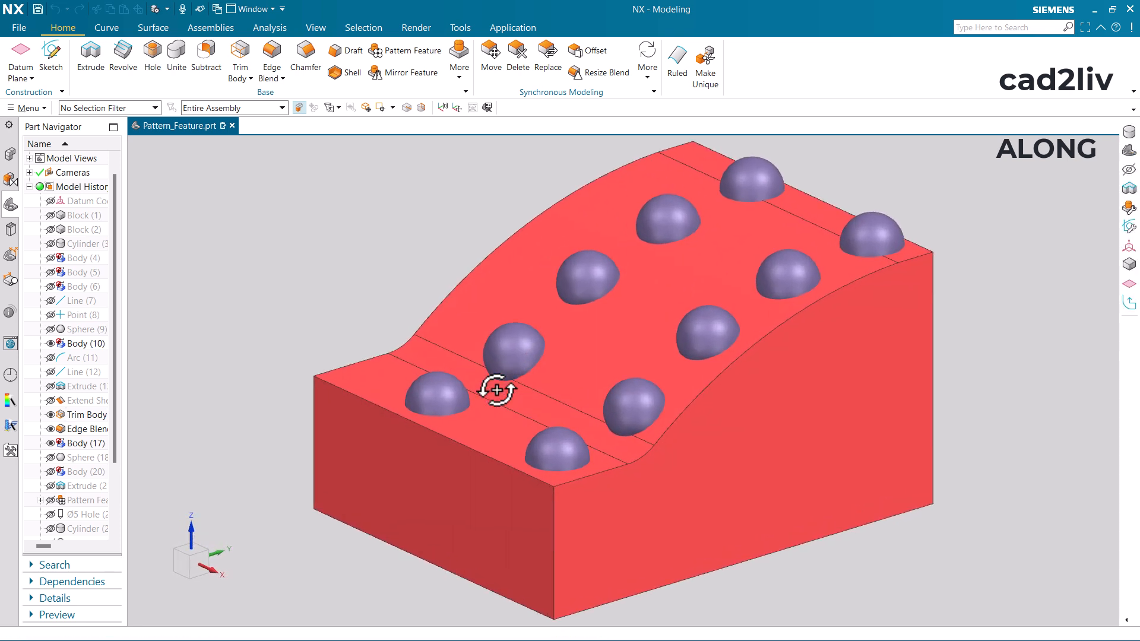
# - Make layer 6 the work layer and hide layer 5
pyautogui.hotkey('ctrl', 'l')
pyautogui.doubleClick(200, 276)
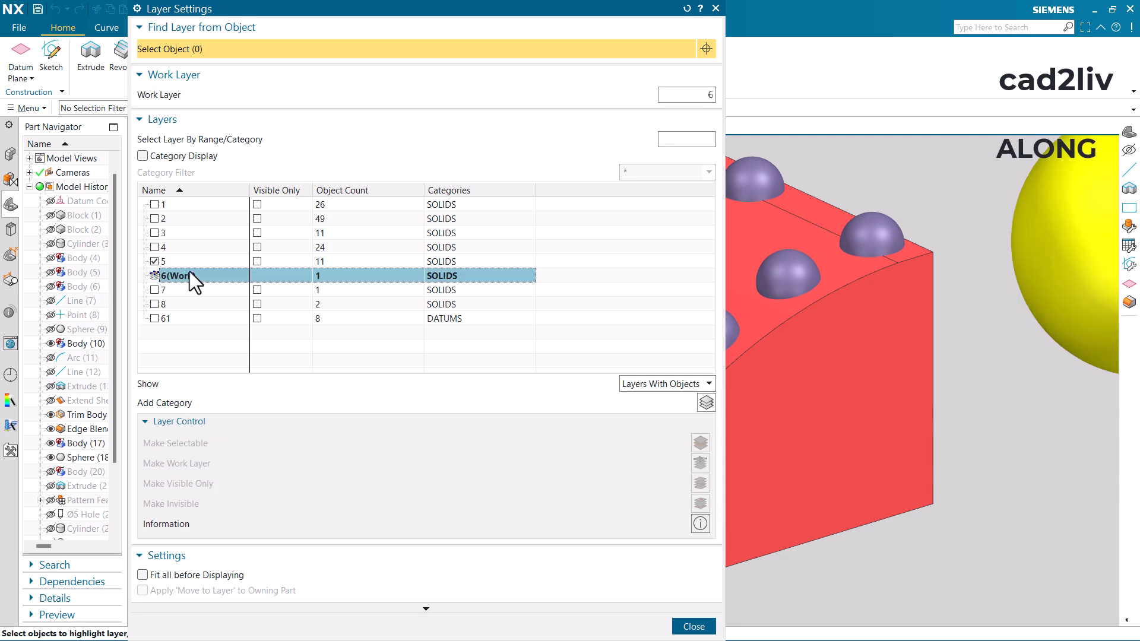
pyautogui.click(155, 261)
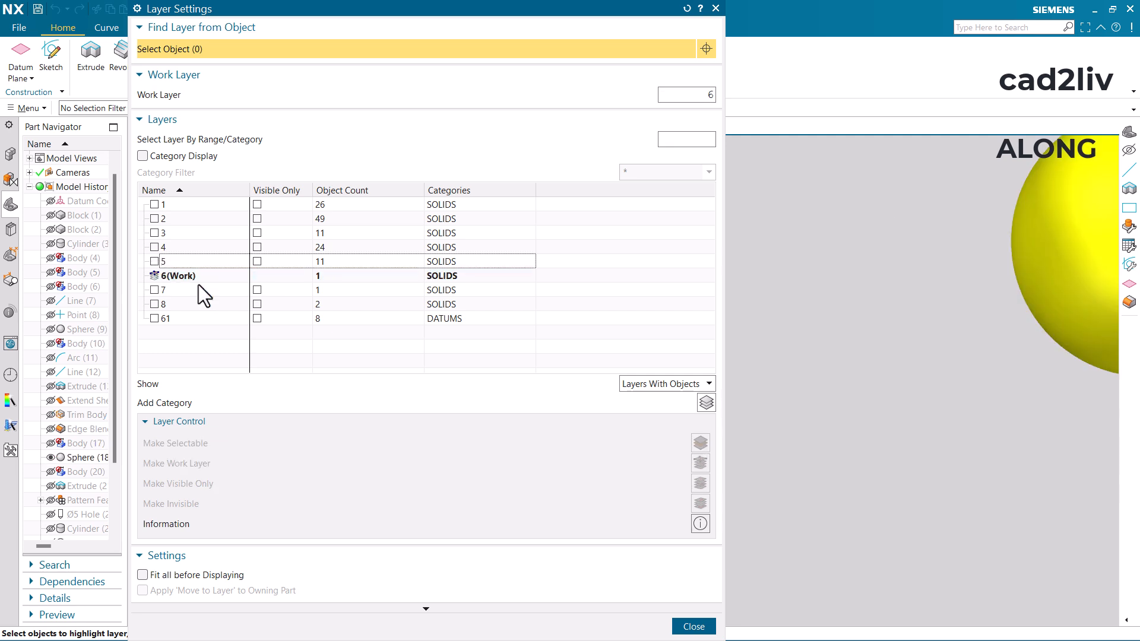
pyautogui.click(688, 626)
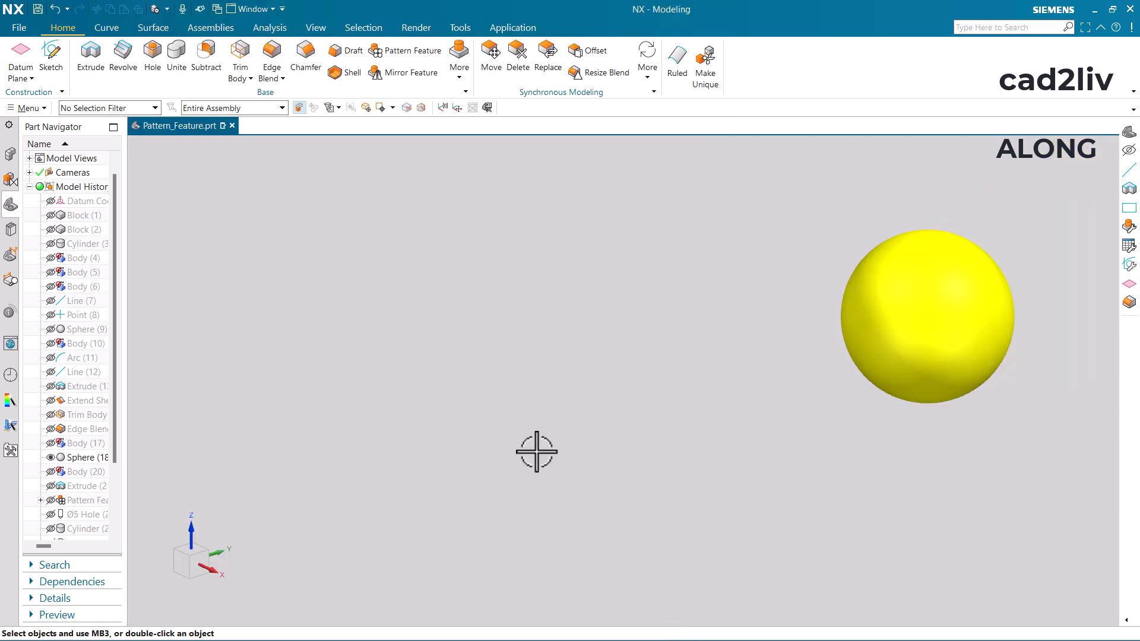
# - Turn on layer 2 so the purple disc and brown cylinders show alongside the yellow sphere
pyautogui.hotkey('ctrl', 'l')
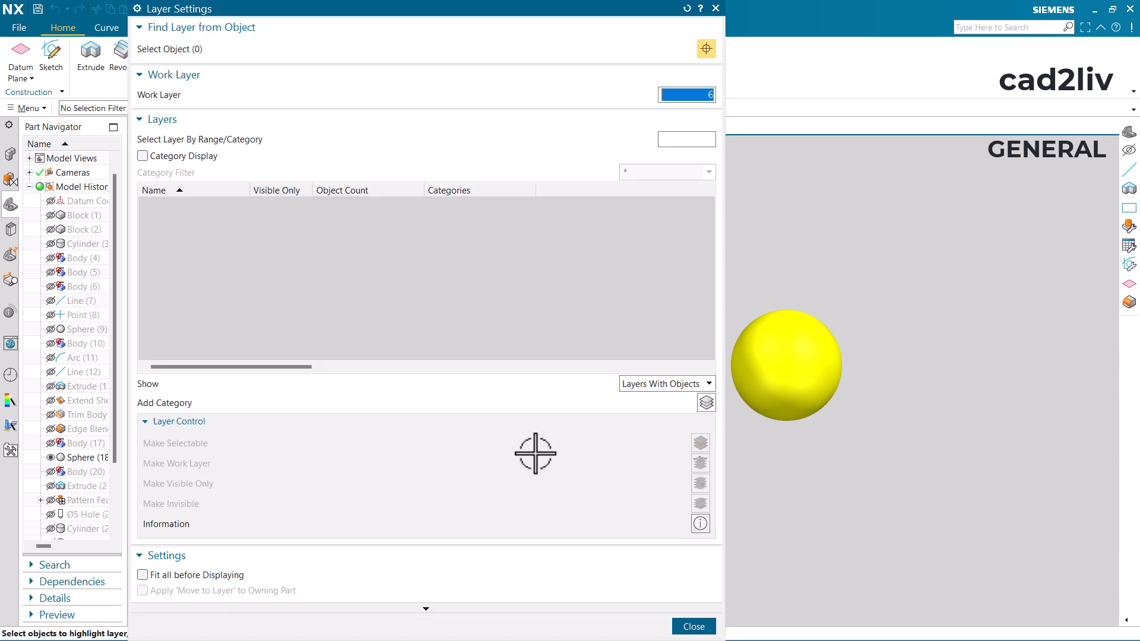
pyautogui.click(155, 218)
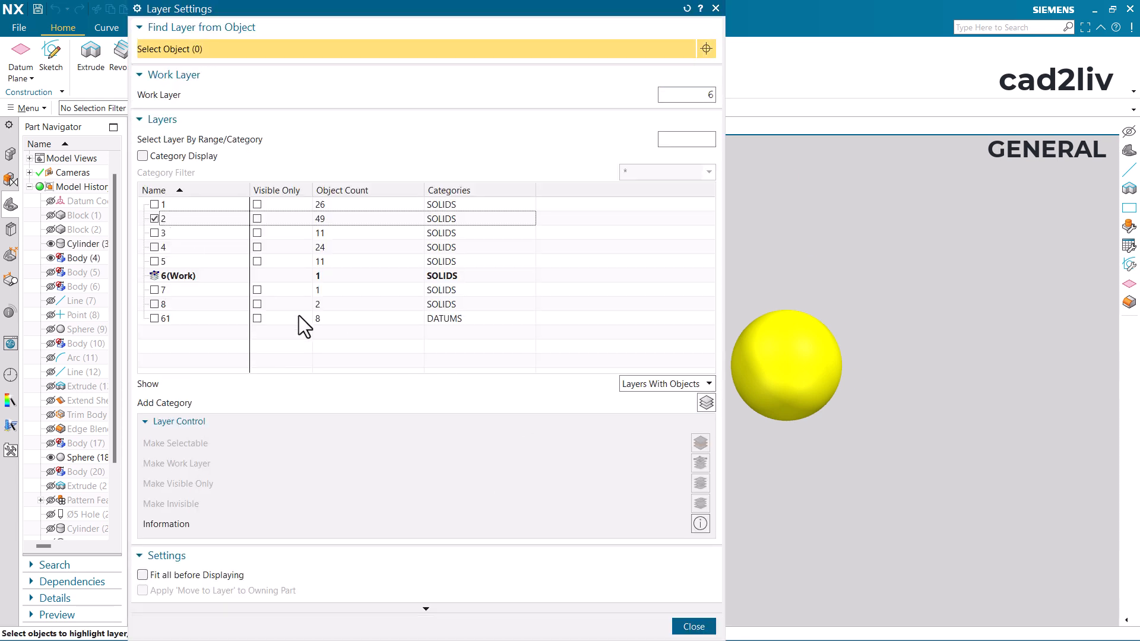
pyautogui.click(692, 626)
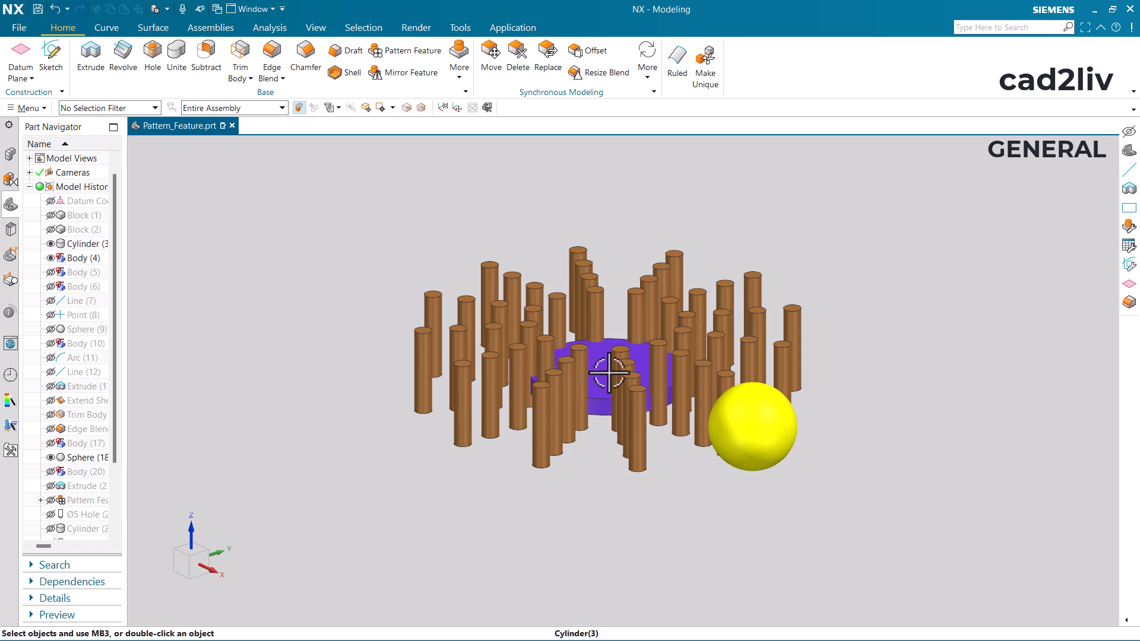
pyautogui.moveTo(603, 372); pyautogui.dragTo(606, 384, button='middle')
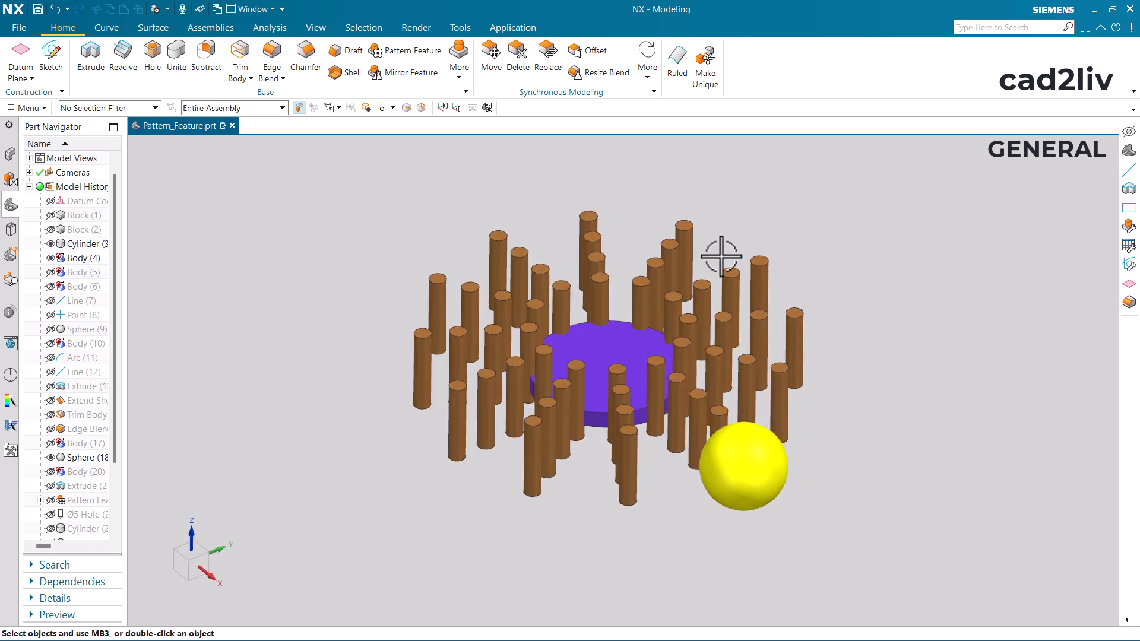
# - Start a Pattern Feature with the General layout and select the yellow sphere as the feature to pattern
pyautogui.click(423, 53)
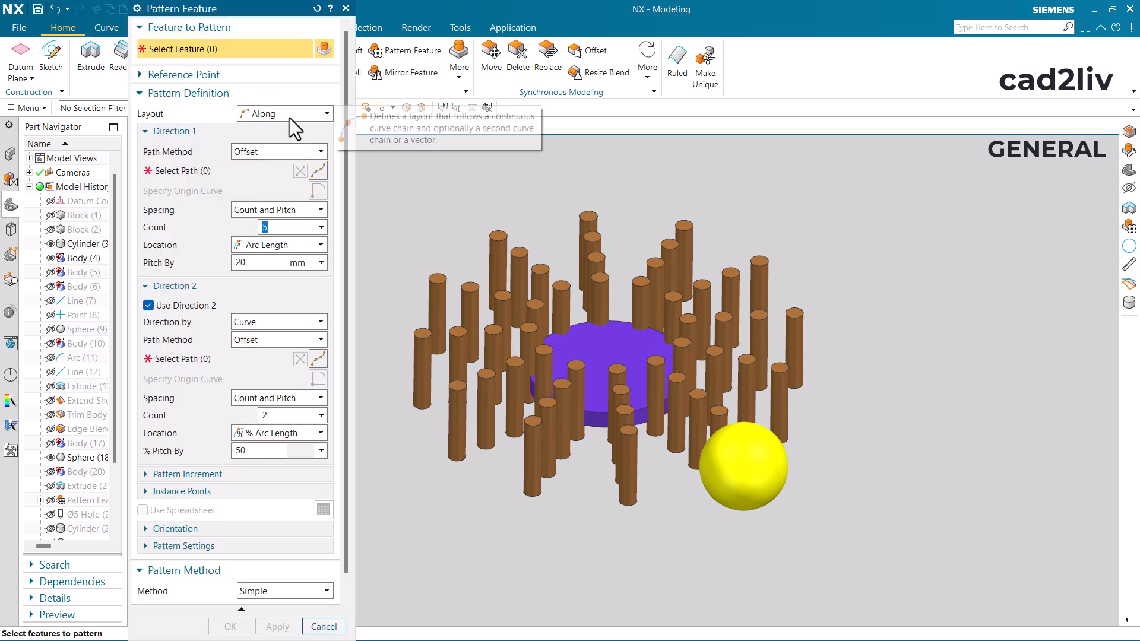
pyautogui.click(289, 118)
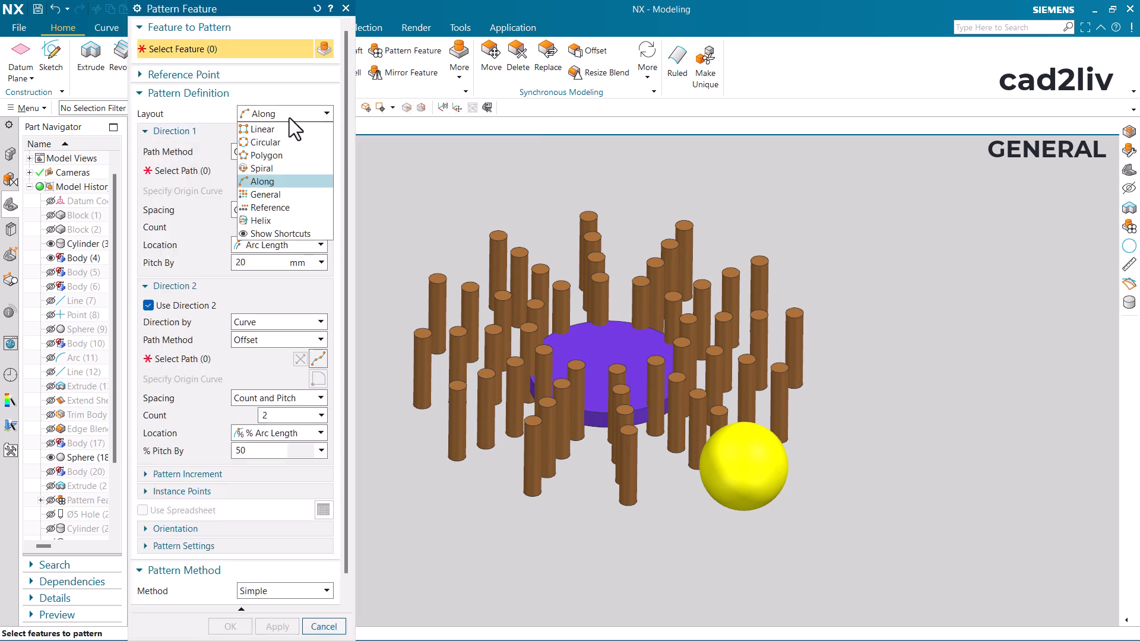
pyautogui.click(281, 194)
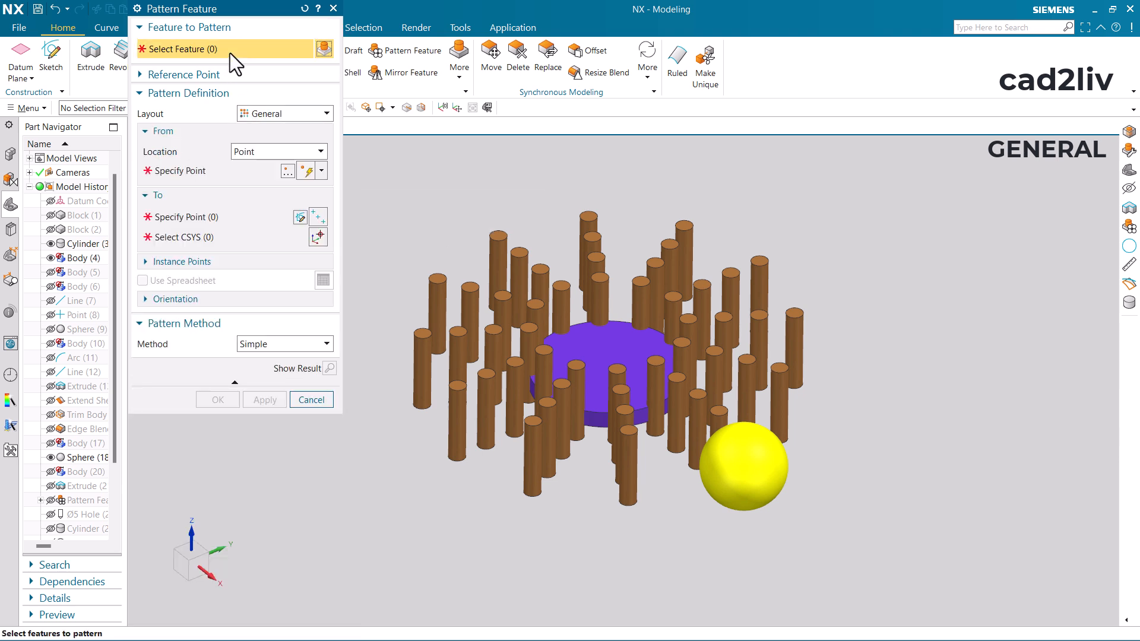
pyautogui.click(729, 462)
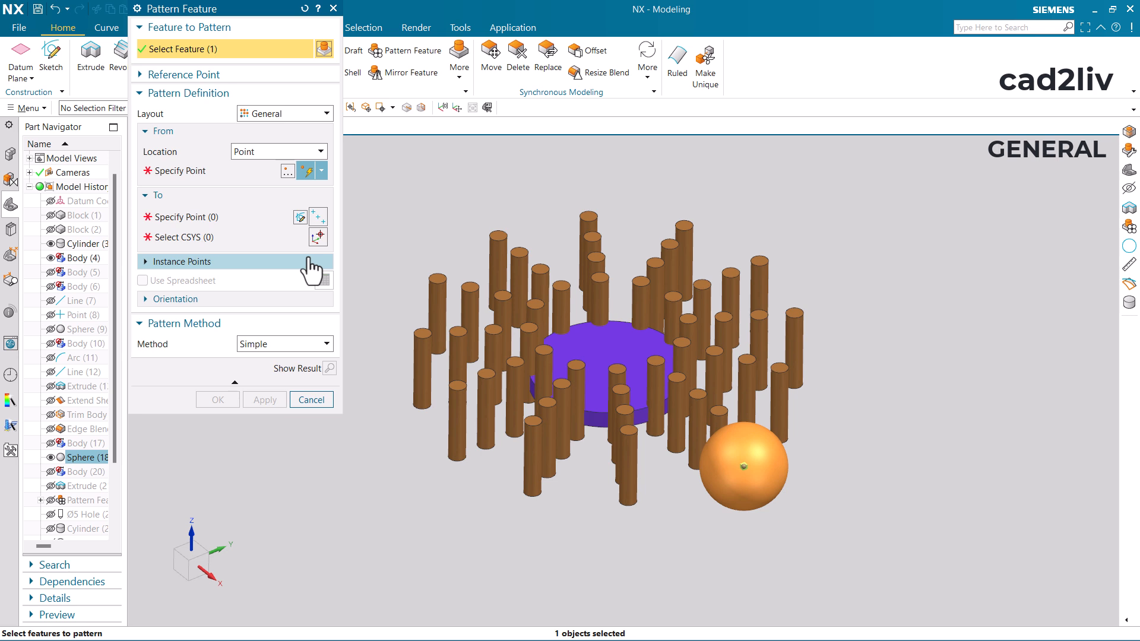
# - Specify the yellow sphere's center as the From point, using the Arc/Ellipse/Sphere Center point type
pyautogui.click(228, 168)
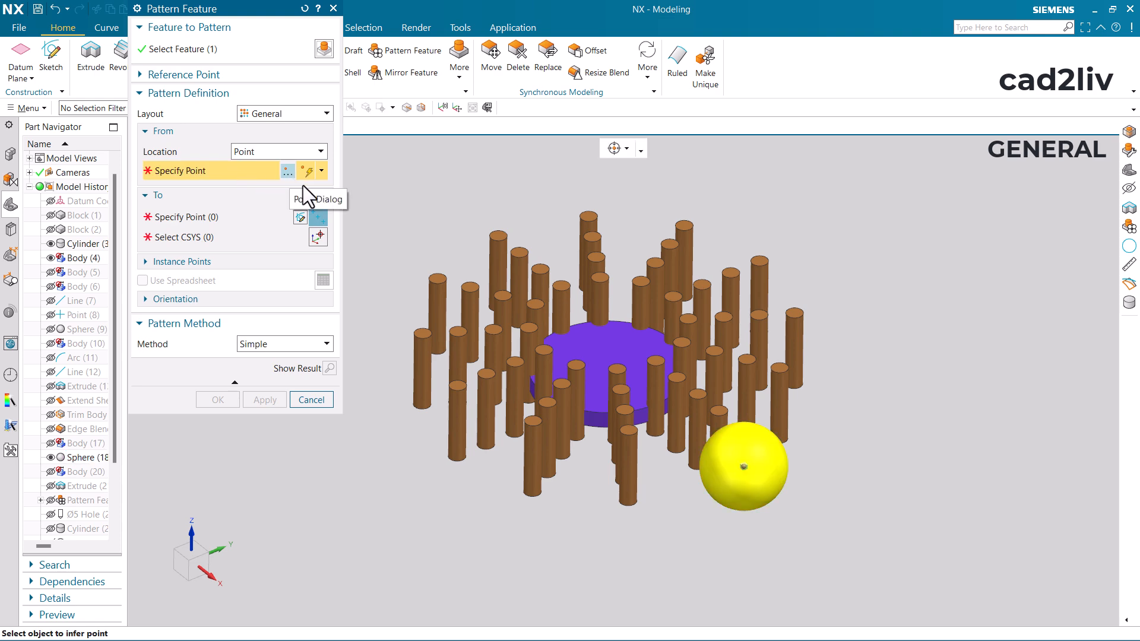
pyautogui.scroll(3, 744, 481)
pyautogui.moveTo(743, 480)
pyautogui.mouseDown(button='middle')
pyautogui.moveTo(772, 491)
pyautogui.moveTo(738, 476)
pyautogui.mouseUp(button='middle')
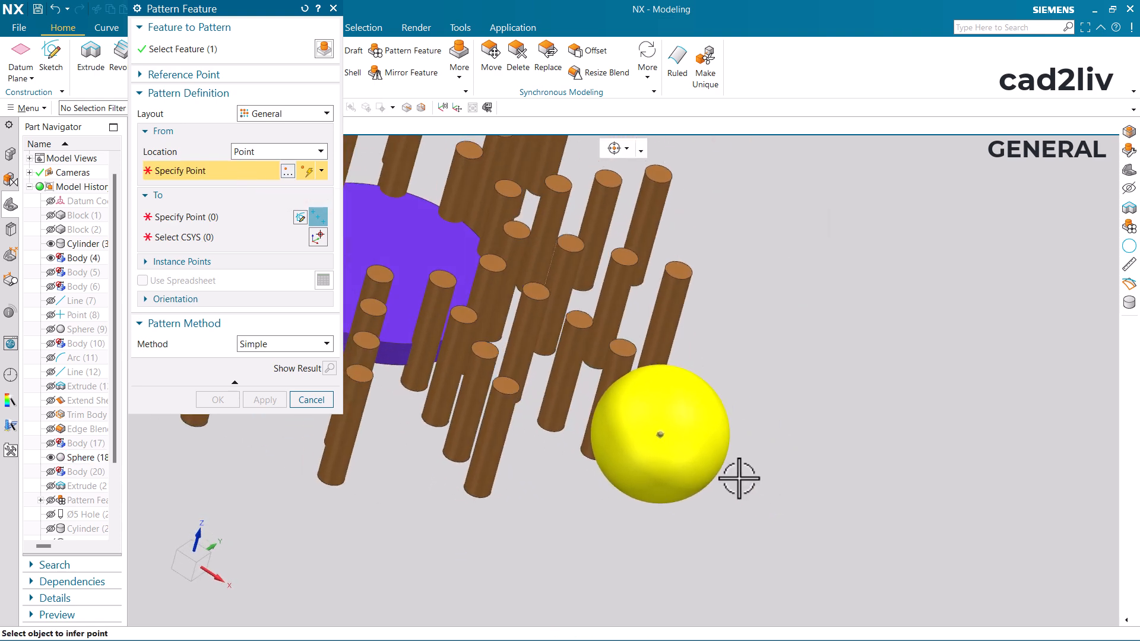
pyautogui.click(288, 170)
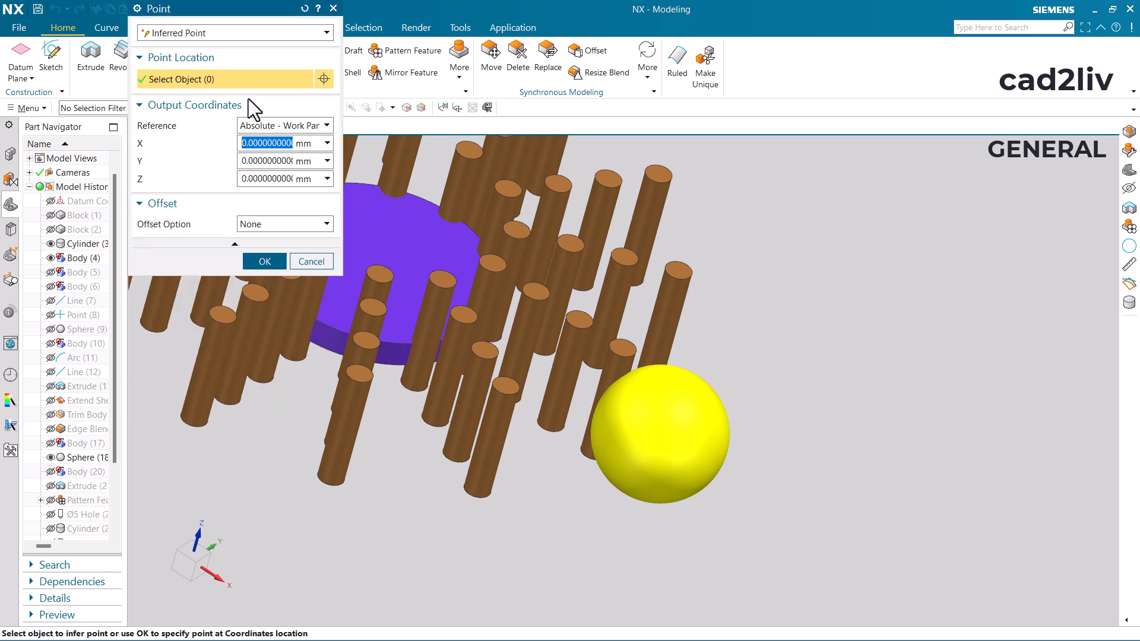
pyautogui.click(229, 34)
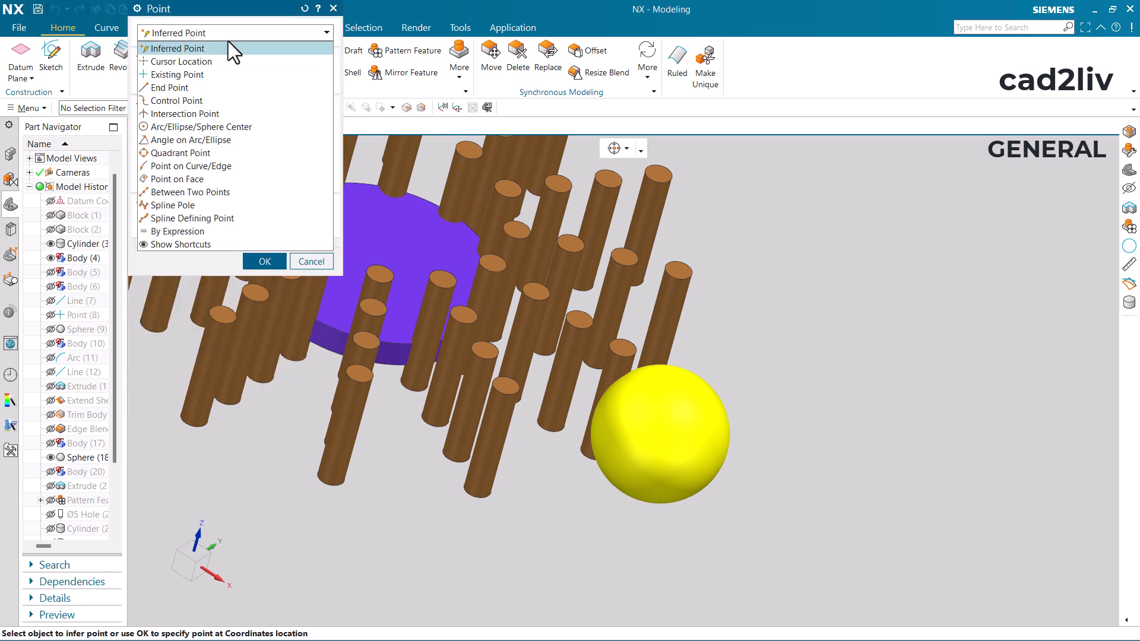
pyautogui.click(222, 127)
pyautogui.click(689, 429)
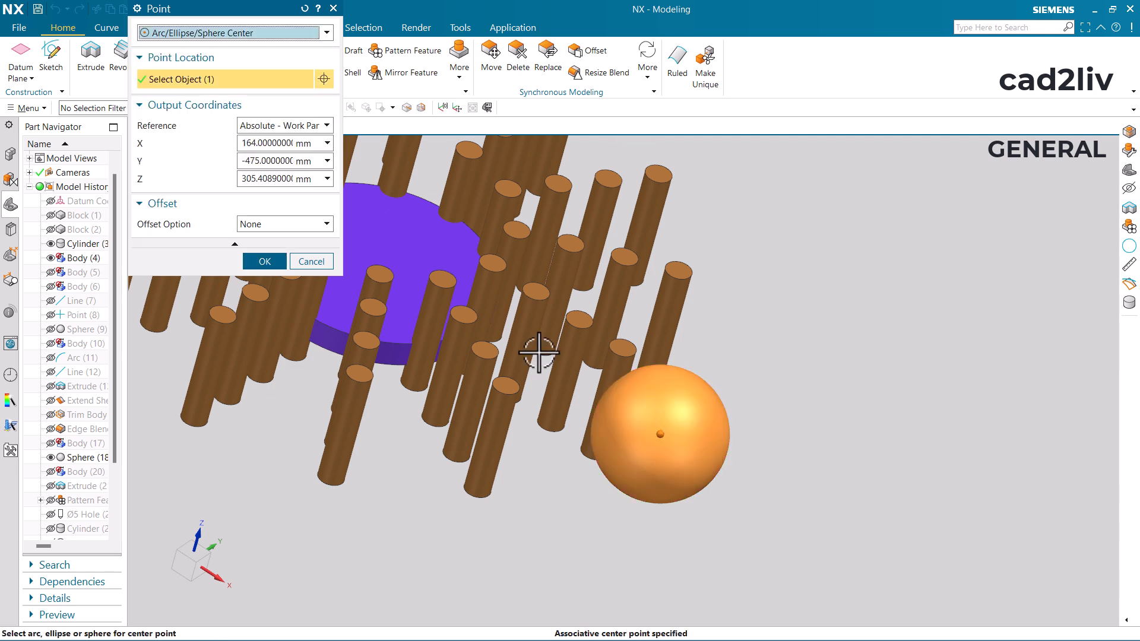
pyautogui.click(265, 261)
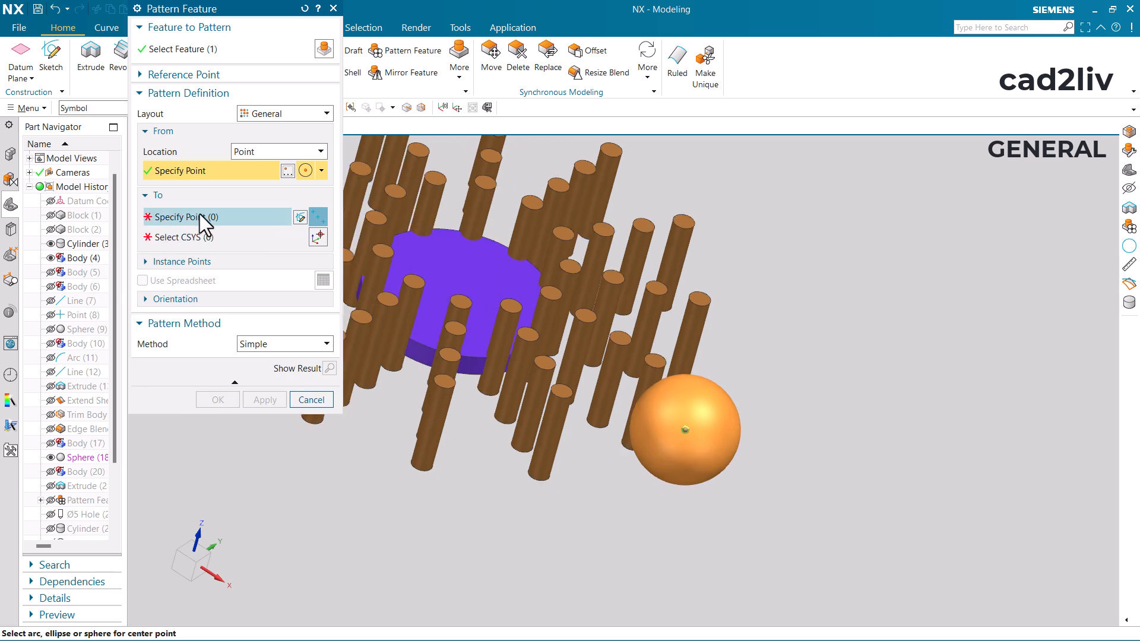
# - Specify the center of the purple disc's upper face as the To point and preview the pattern's result
pyautogui.click(200, 216)
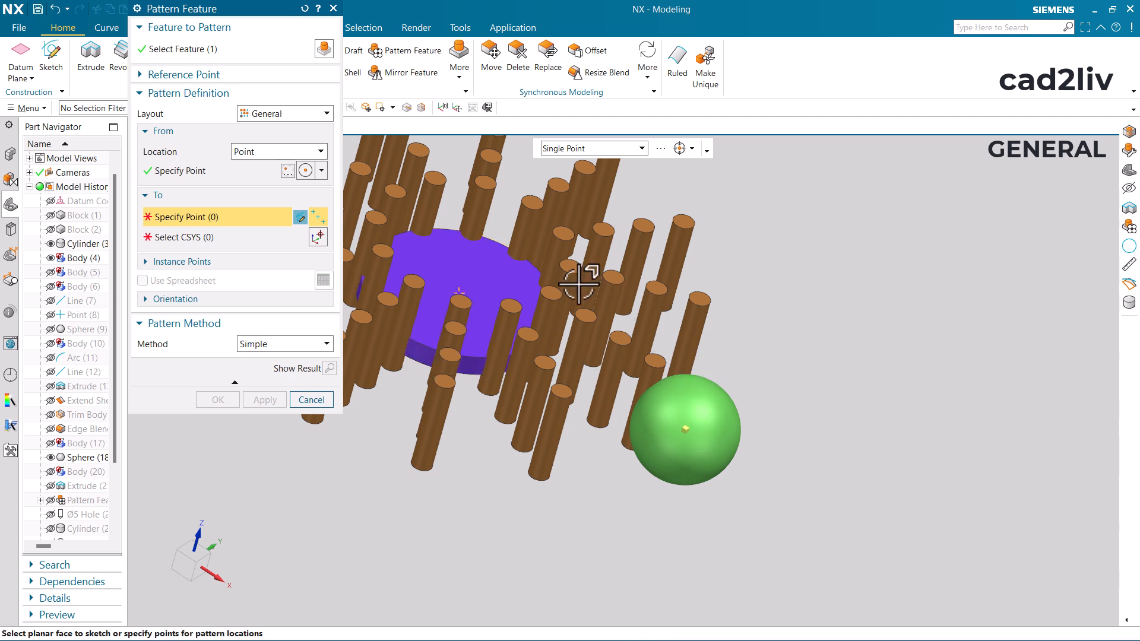
pyautogui.click(420, 345)
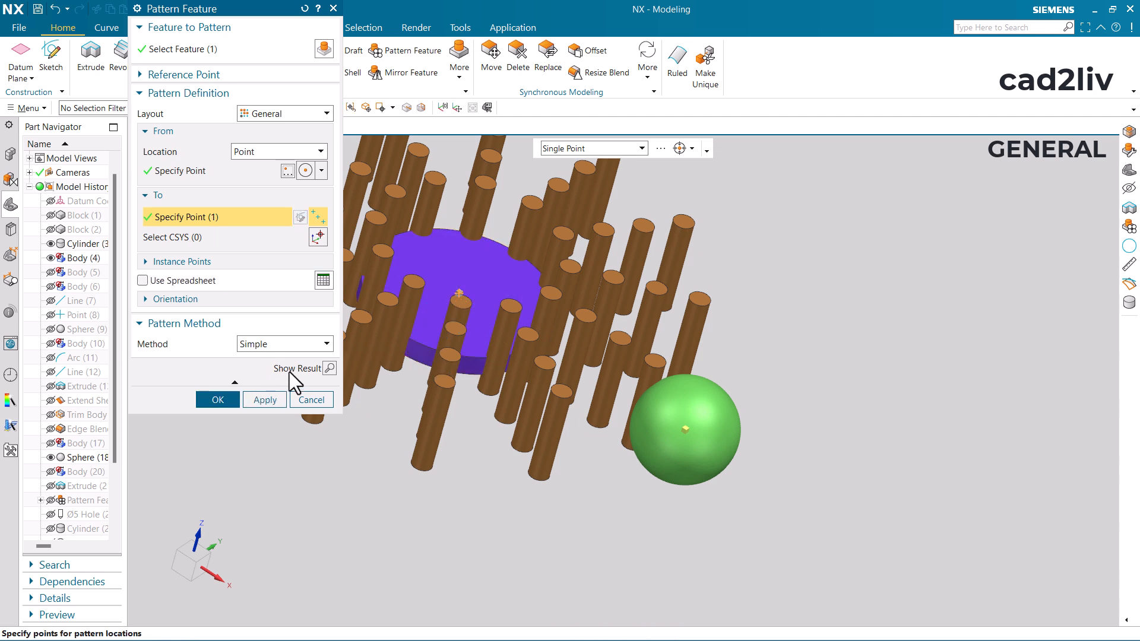
pyautogui.click(329, 368)
pyautogui.scroll(-5, 613, 404)
pyautogui.scroll(3, 549, 349)
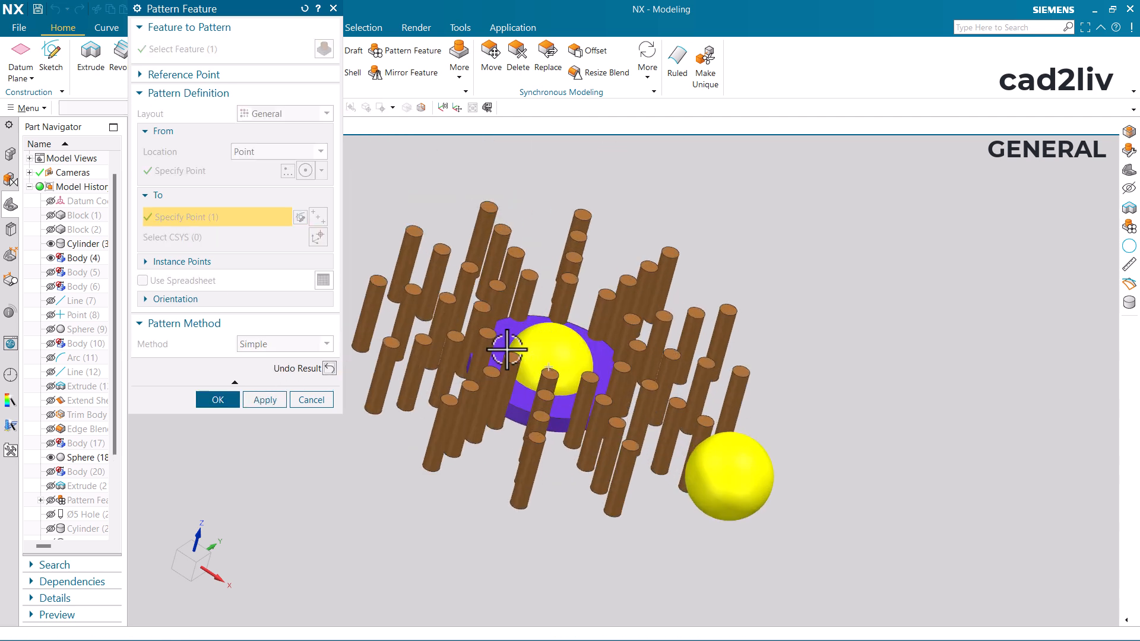
# - Add the top-face centers of two outlying brown cylinders as further To points and create the General pattern of the yellow sphere
pyautogui.moveTo(508, 356)
pyautogui.mouseDown(button='middle')
pyautogui.moveTo(483, 361)
pyautogui.moveTo(476, 386)
pyautogui.moveTo(501, 362)
pyautogui.moveTo(505, 371)
pyautogui.mouseUp(button='middle')
pyautogui.click(329, 368)
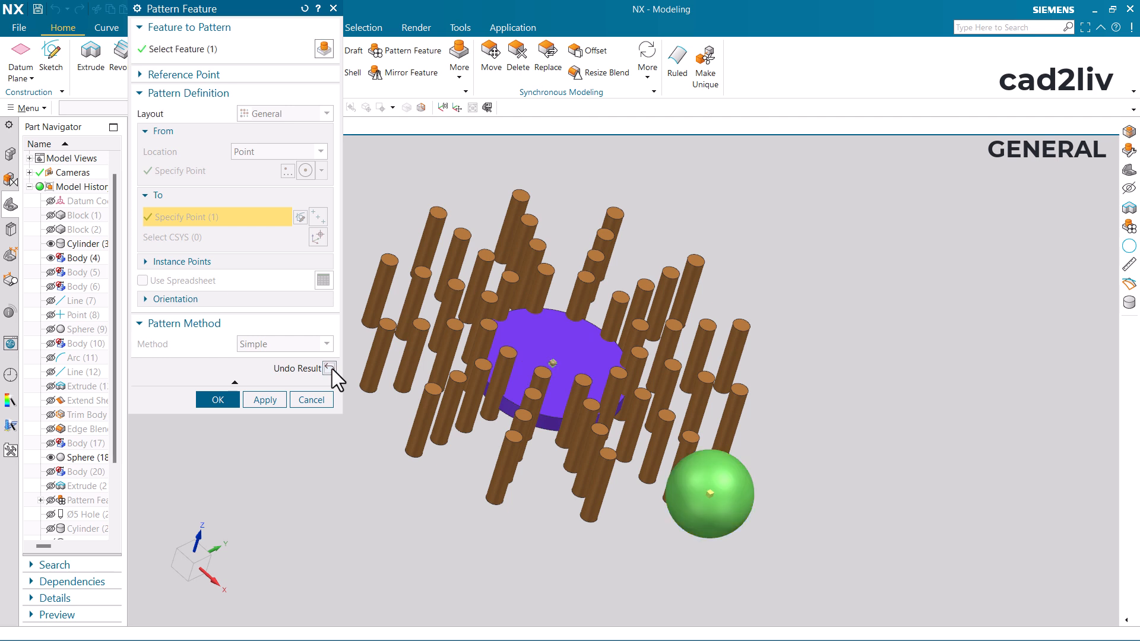
pyautogui.click(695, 261)
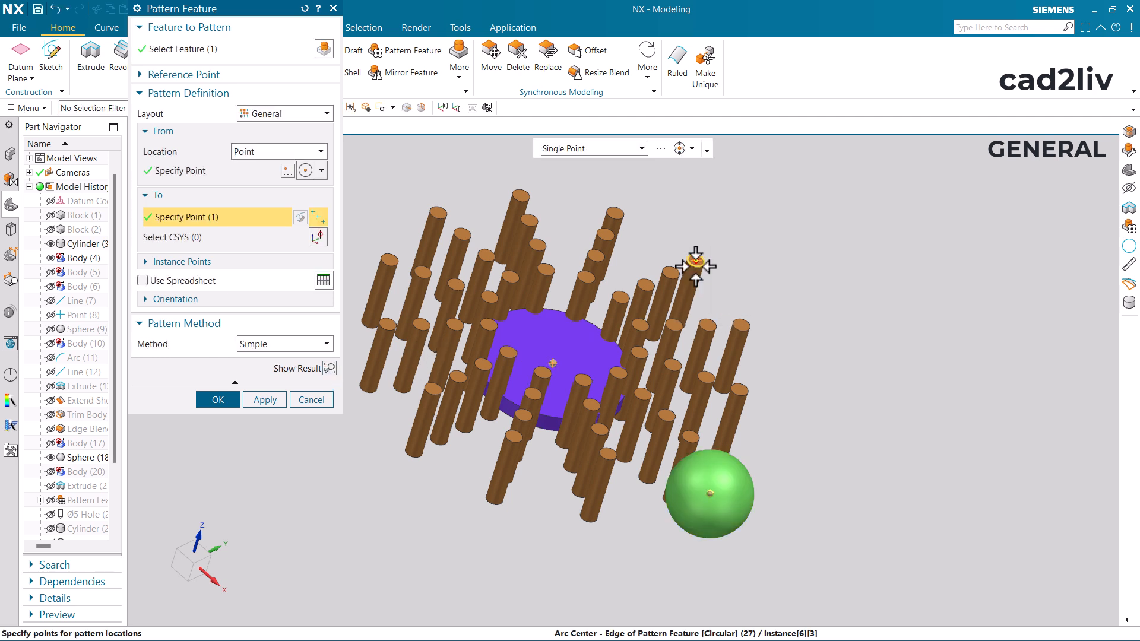
pyautogui.click(521, 195)
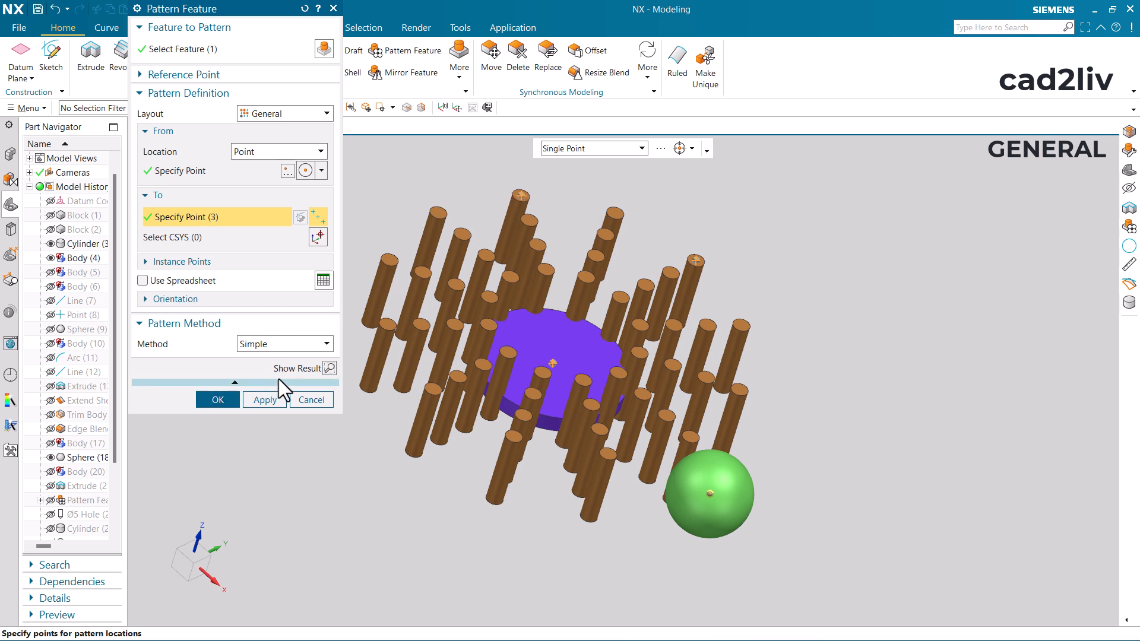
pyautogui.click(329, 368)
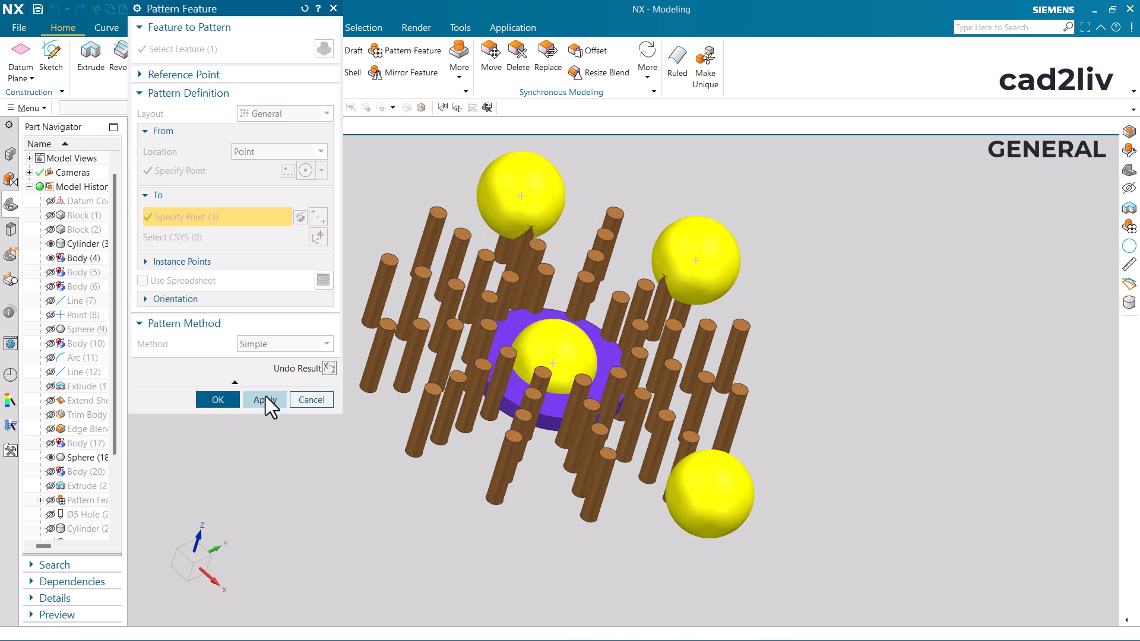
pyautogui.click(230, 397)
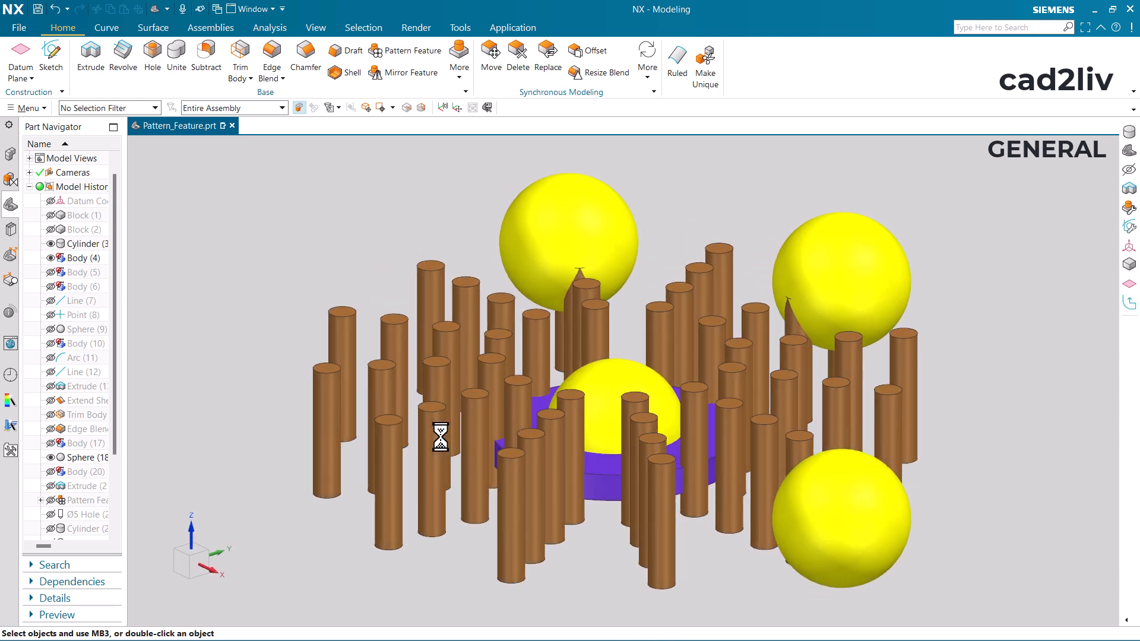
# - Make layer 7 the work layer, turn off layers 6 and 2, and fit the orange block model in view
pyautogui.hotkey('ctrl', 'l')
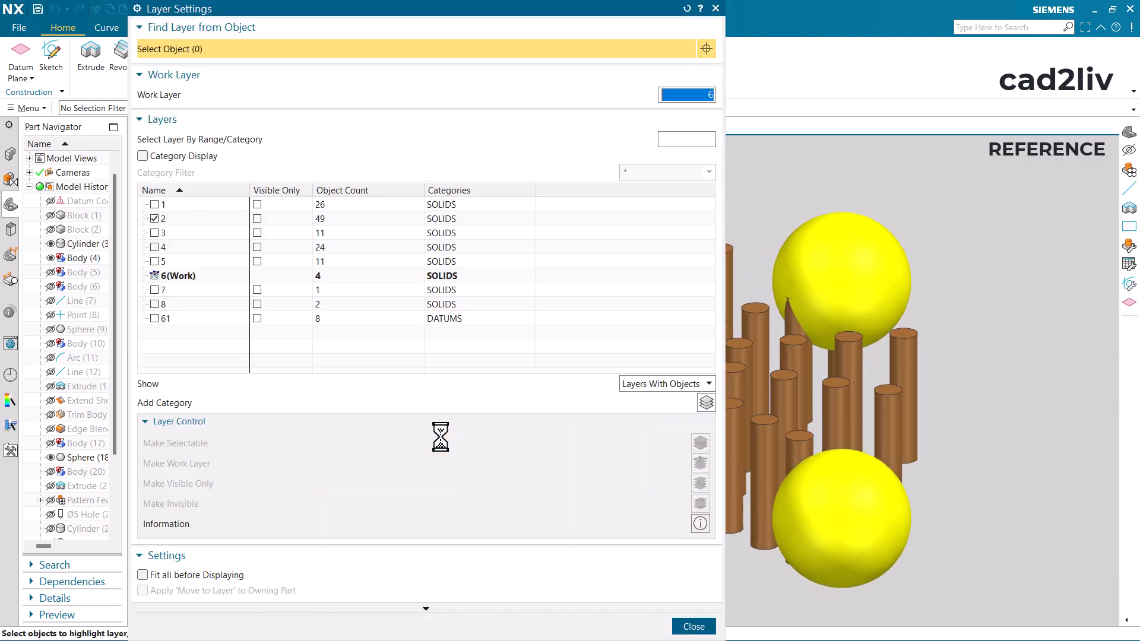
pyautogui.click(154, 290)
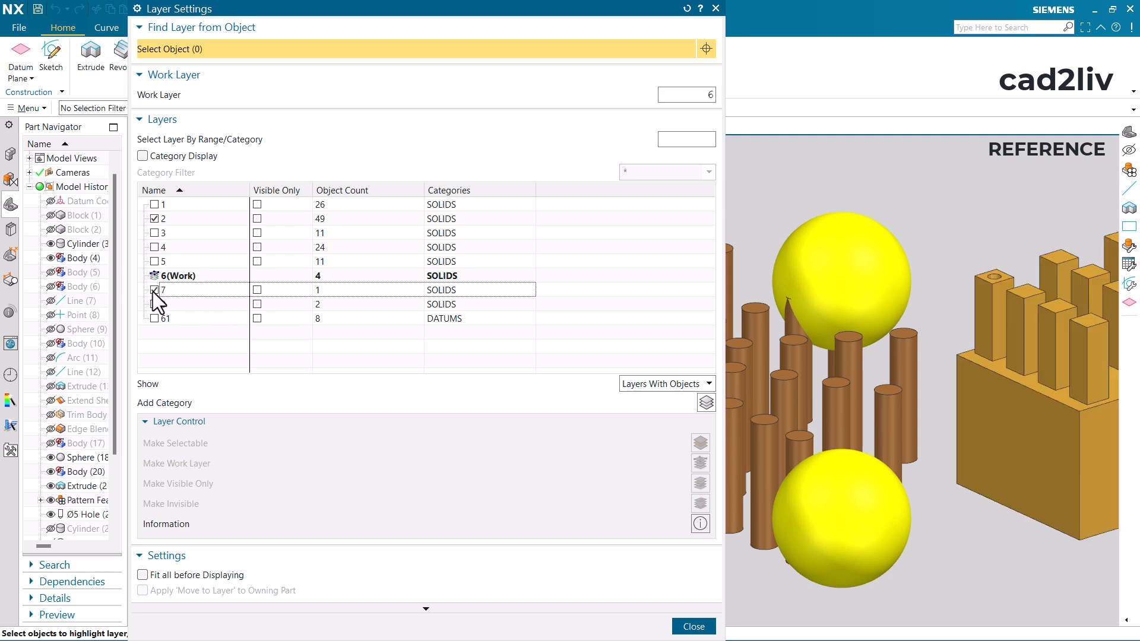
pyautogui.doubleClick(177, 289)
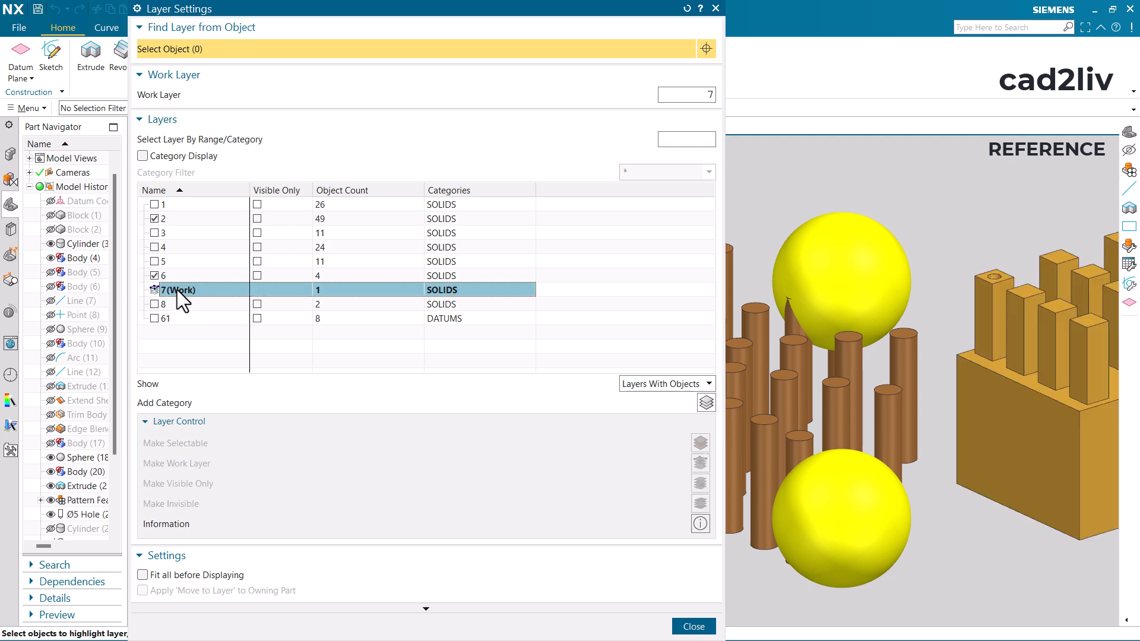
pyautogui.click(155, 276)
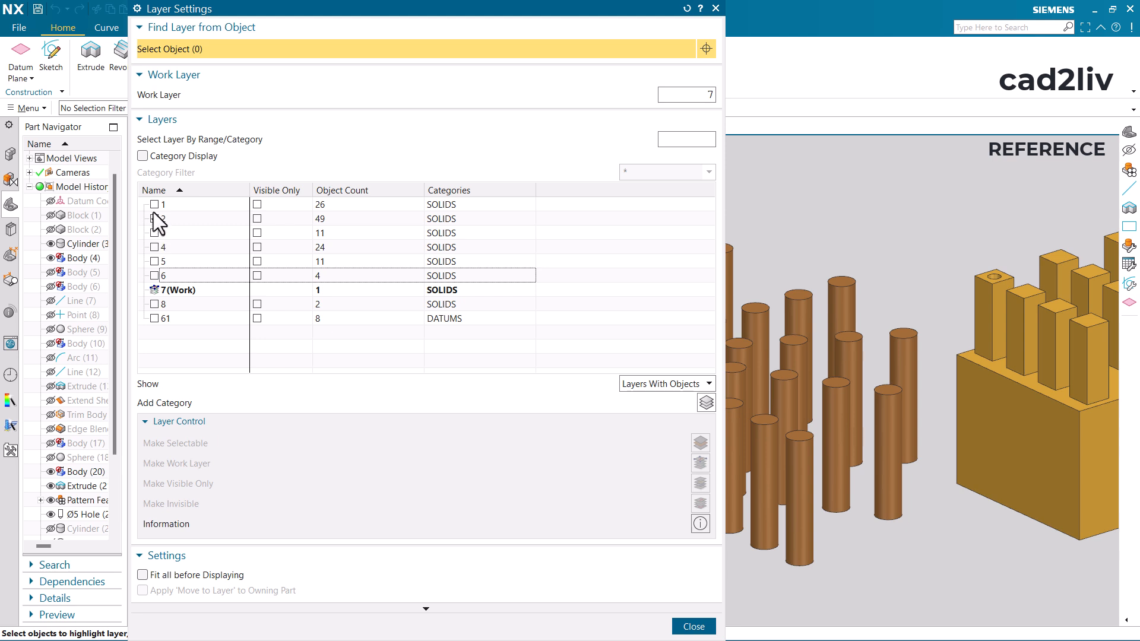
pyautogui.click(154, 217)
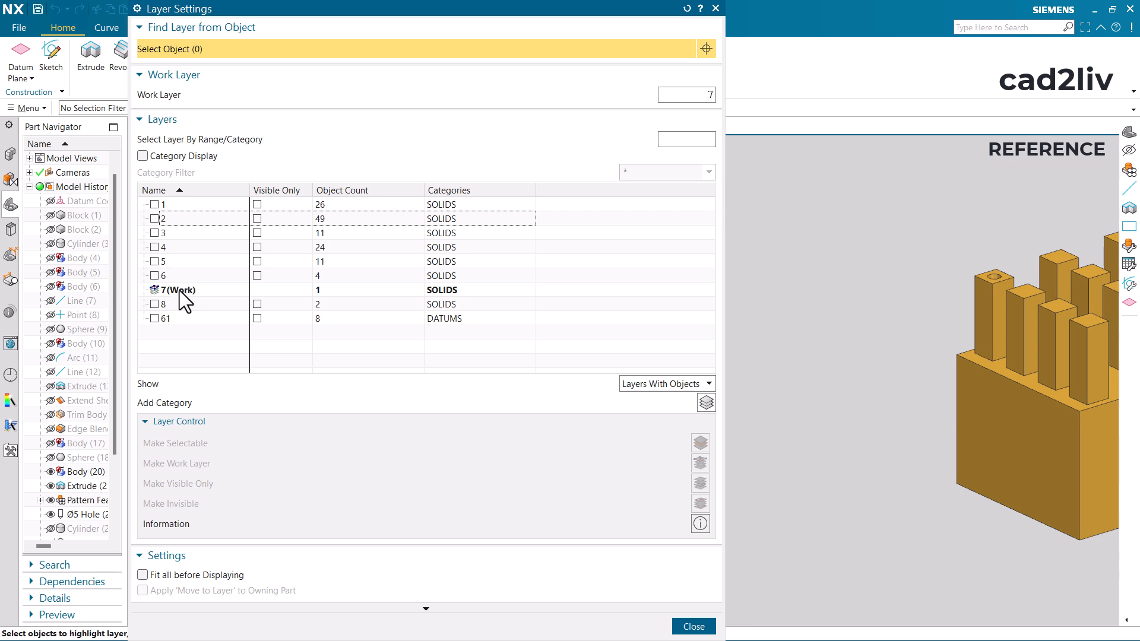
pyautogui.click(692, 626)
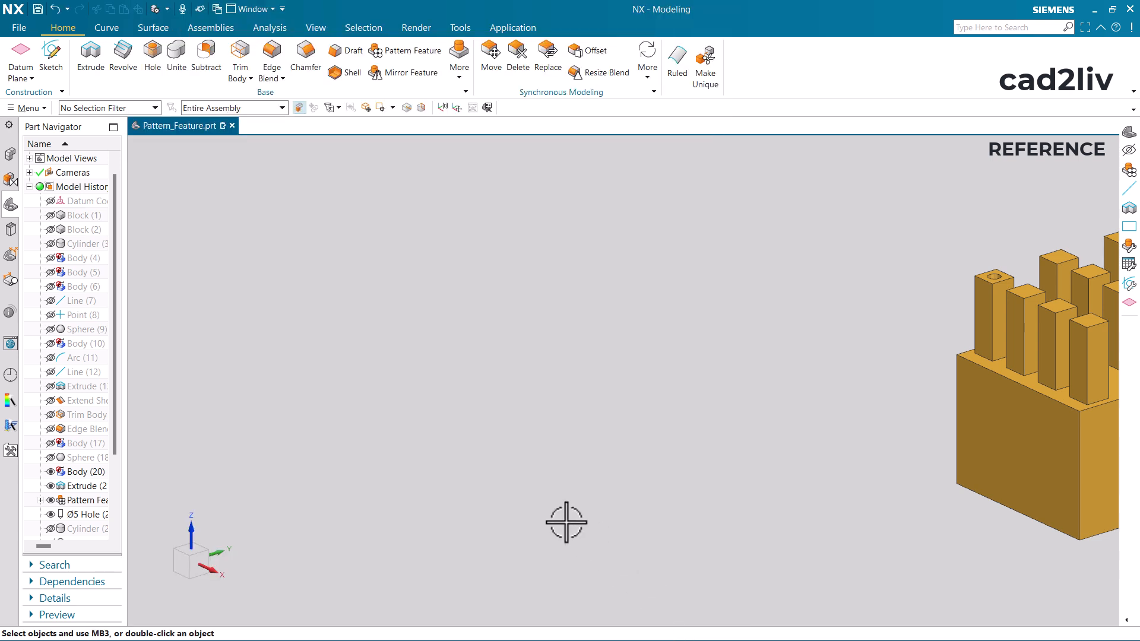
pyautogui.hotkey('ctrl', 'f')
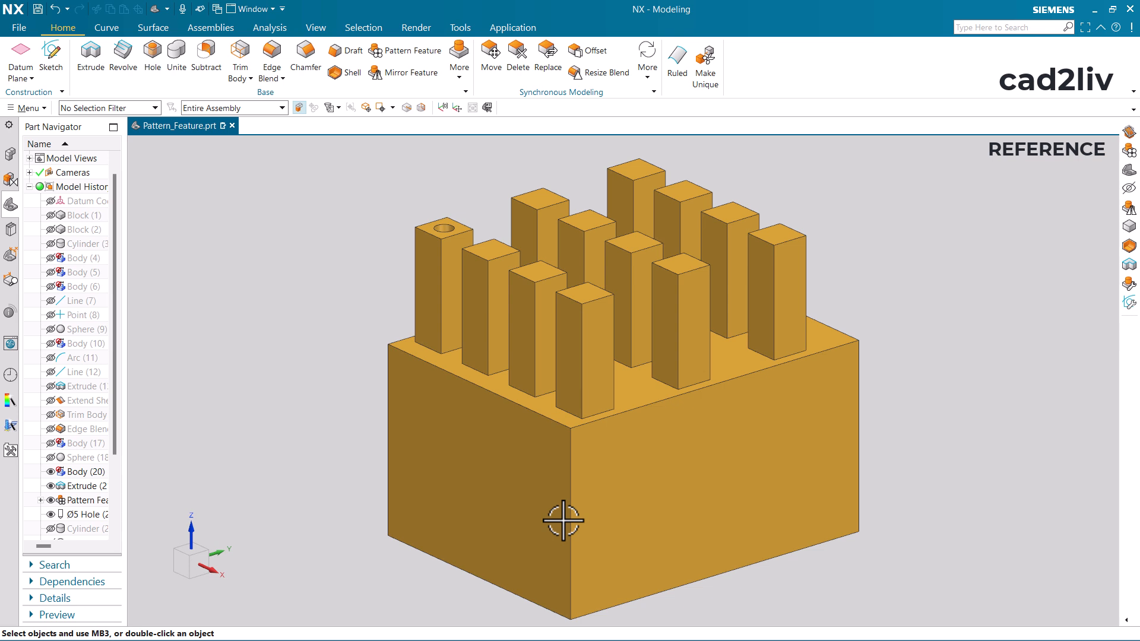
# - Start a Pattern Feature with the Reference layout and select the hole on the corner post as the feature to pattern
pyautogui.click(415, 52)
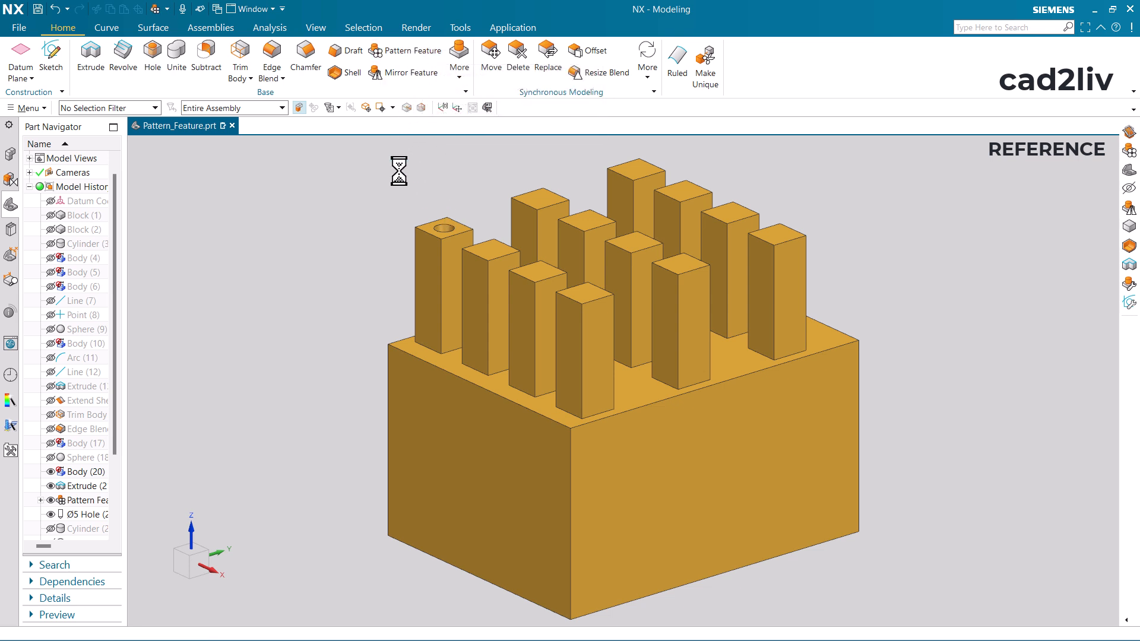
pyautogui.click(280, 115)
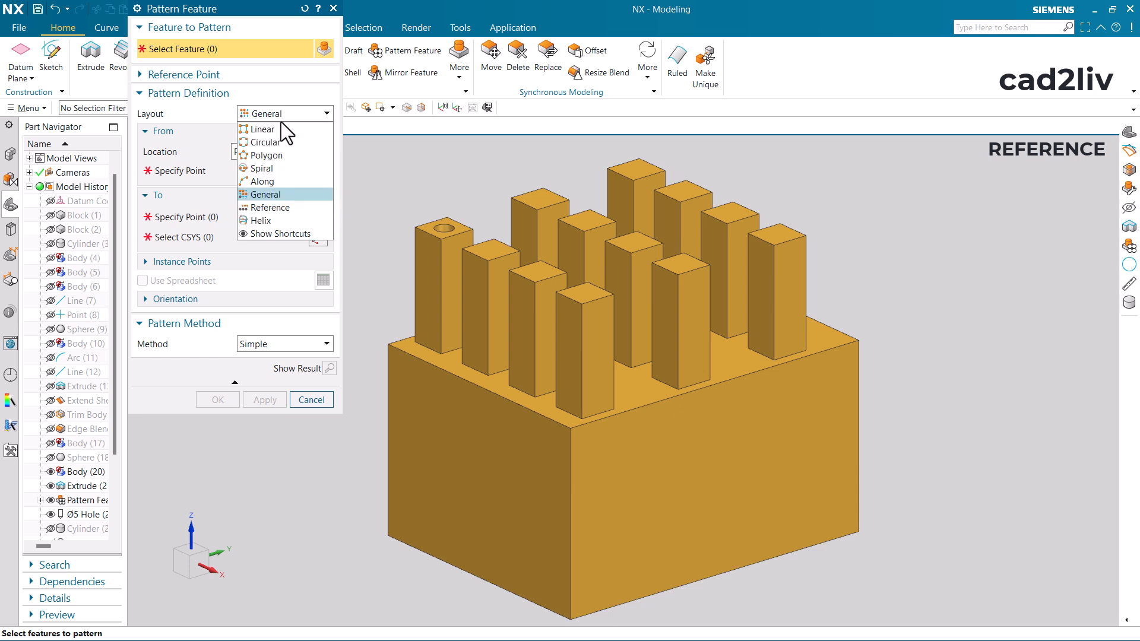
pyautogui.click(280, 208)
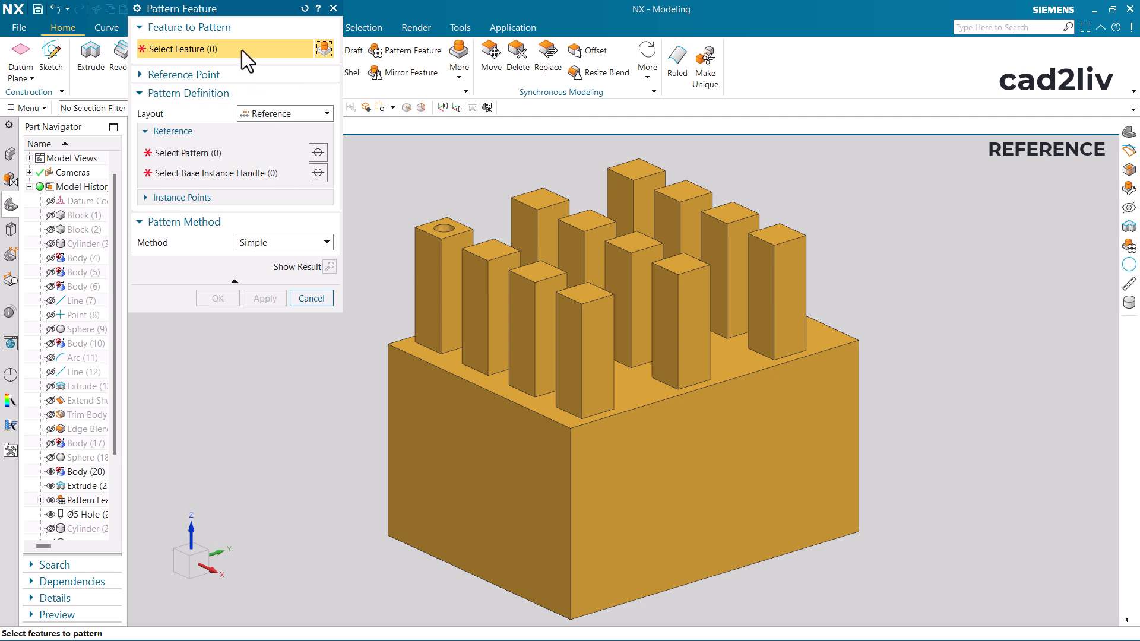
pyautogui.scroll(3, 442, 200)
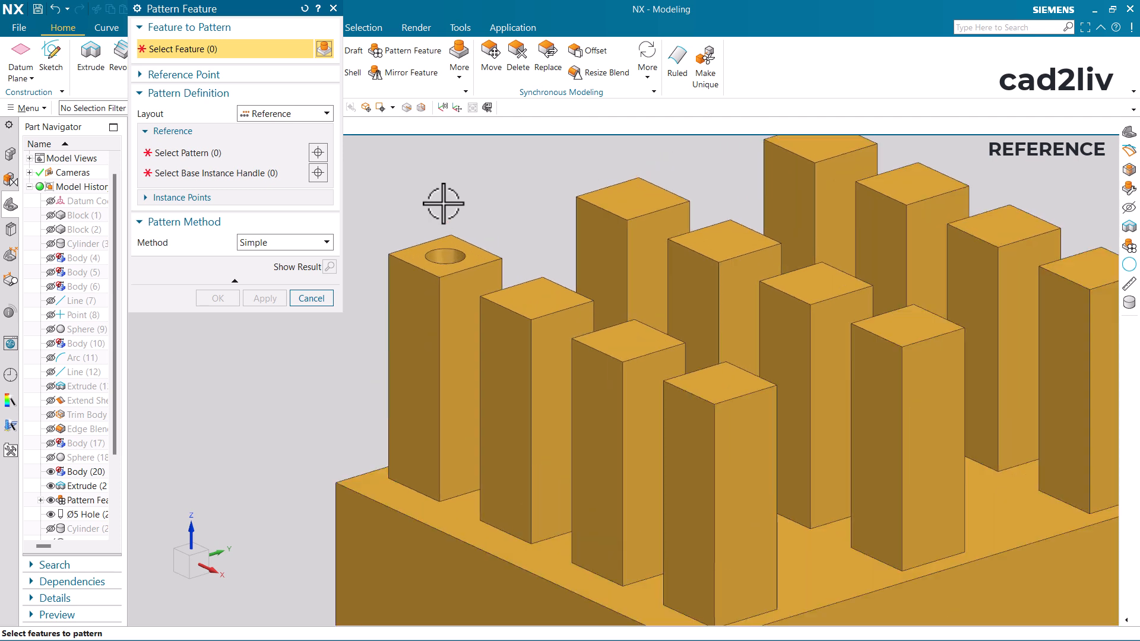
pyautogui.click(449, 254)
pyautogui.scroll(-3, 444, 237)
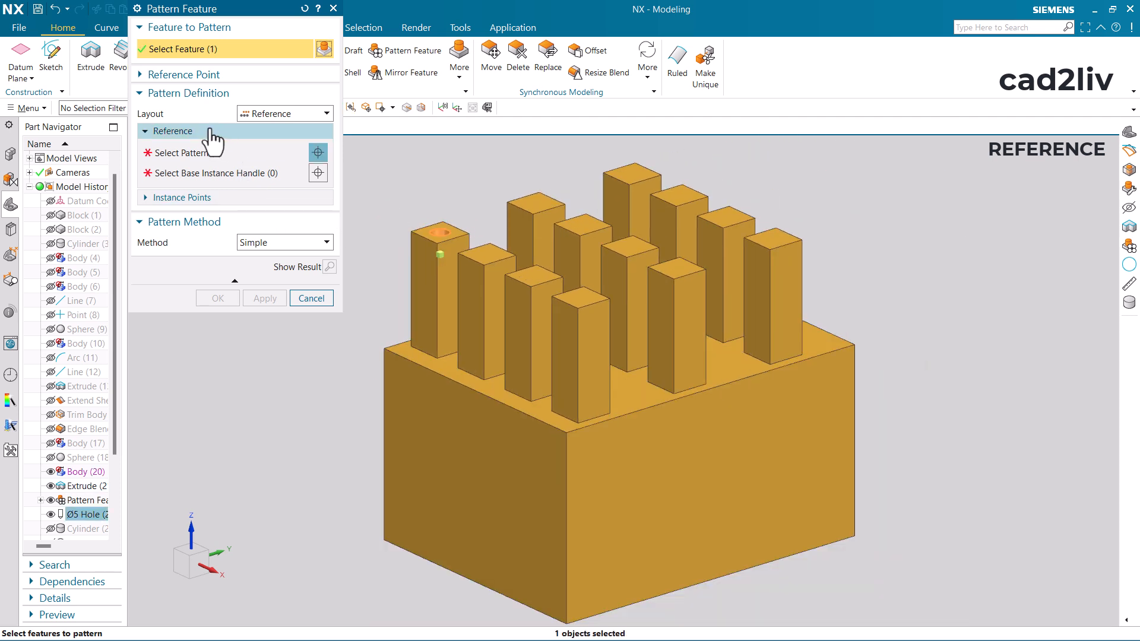
# - Reference the existing pattern of posts, use the holed post's instance handle as the base, and create the hole pattern
pyautogui.click(229, 157)
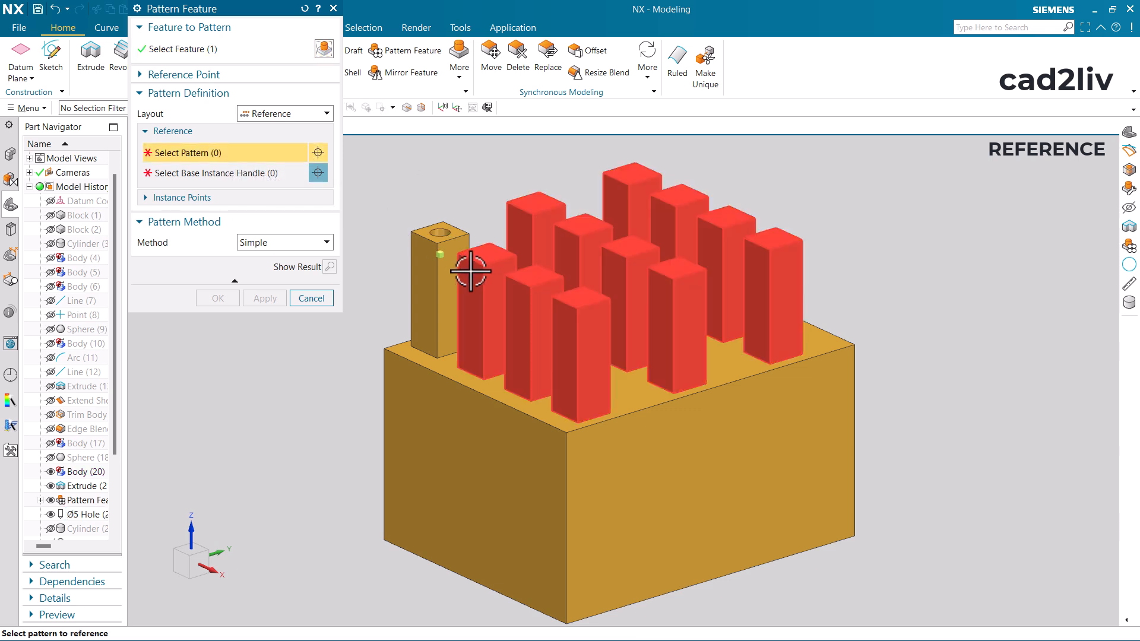
pyautogui.click(469, 269)
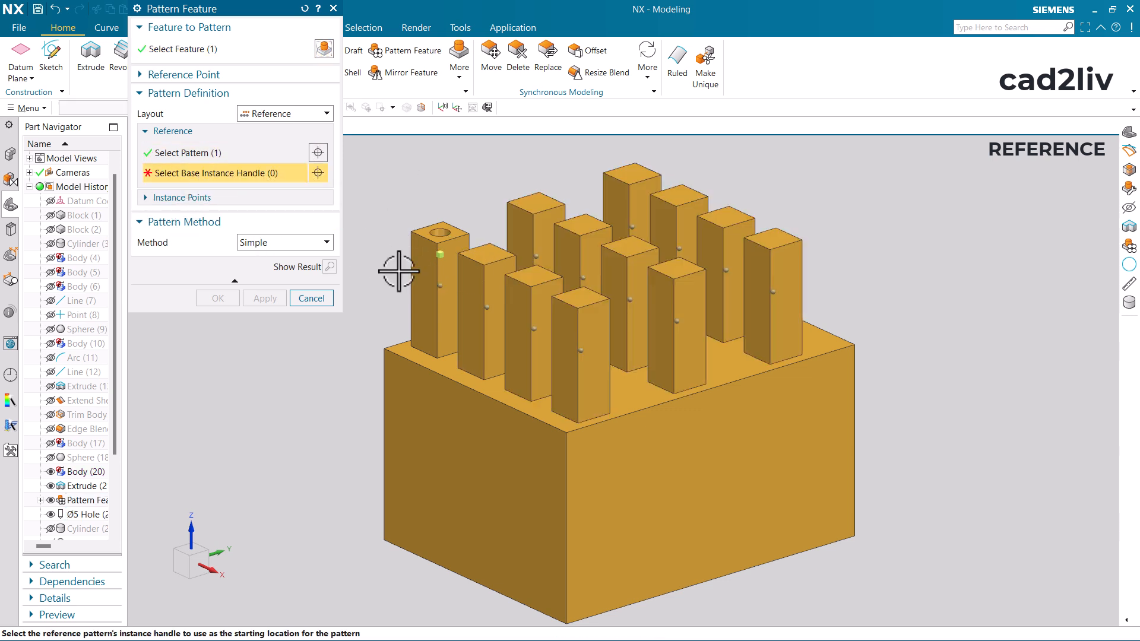
pyautogui.click(439, 285)
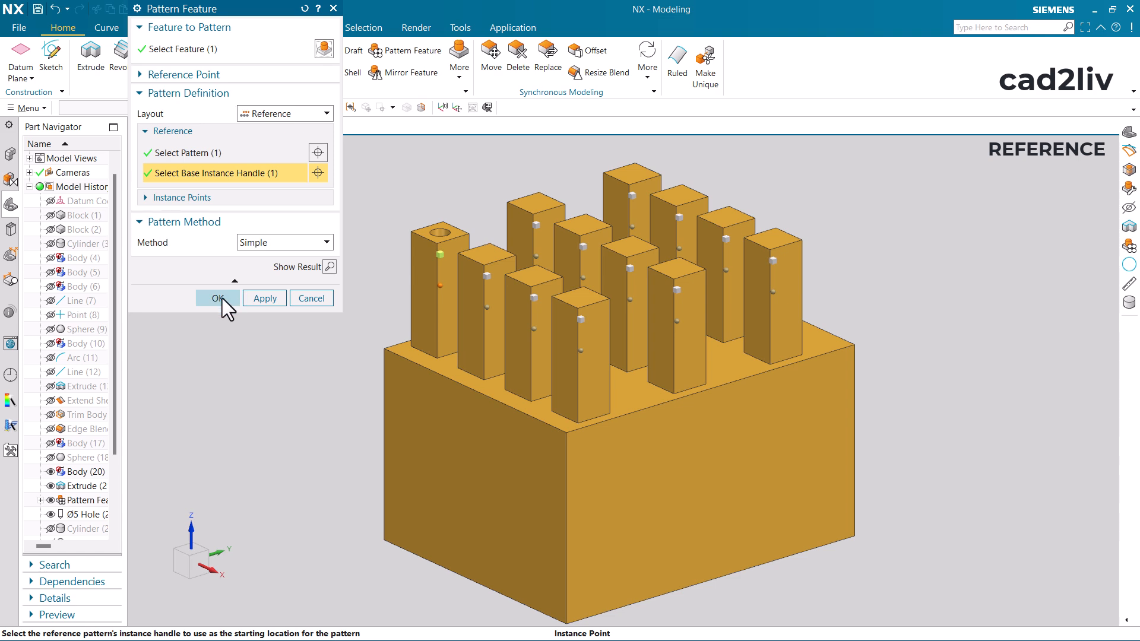
pyautogui.click(219, 298)
pyautogui.scroll(-3, 423, 291)
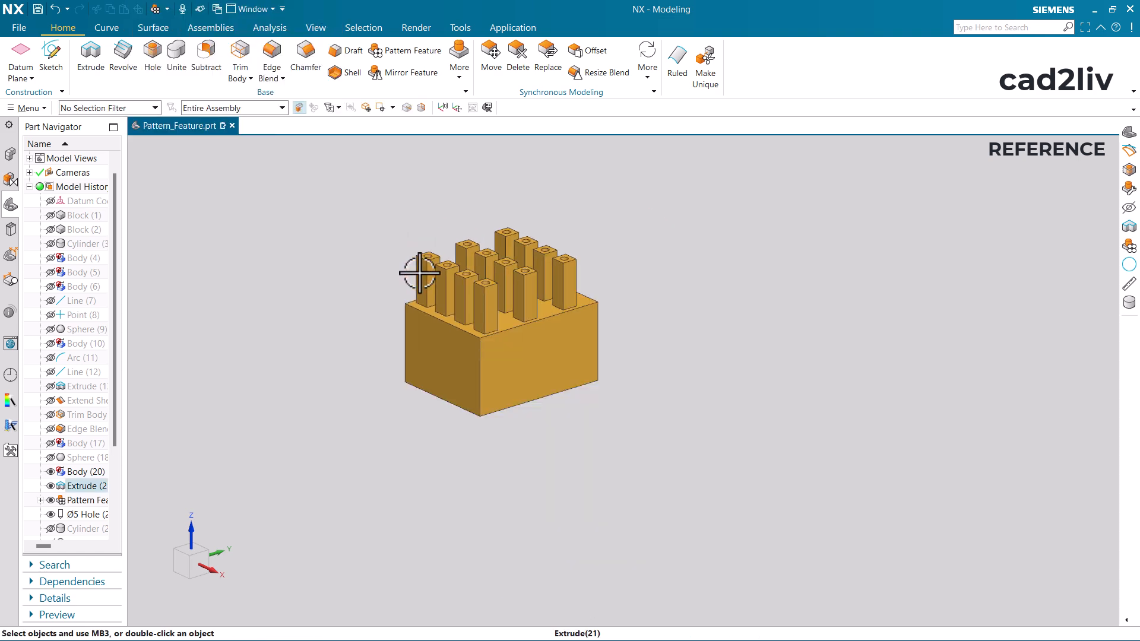
pyautogui.scroll(3, 418, 273)
pyautogui.moveTo(464, 262); pyautogui.dragTo(460, 286, button='middle')
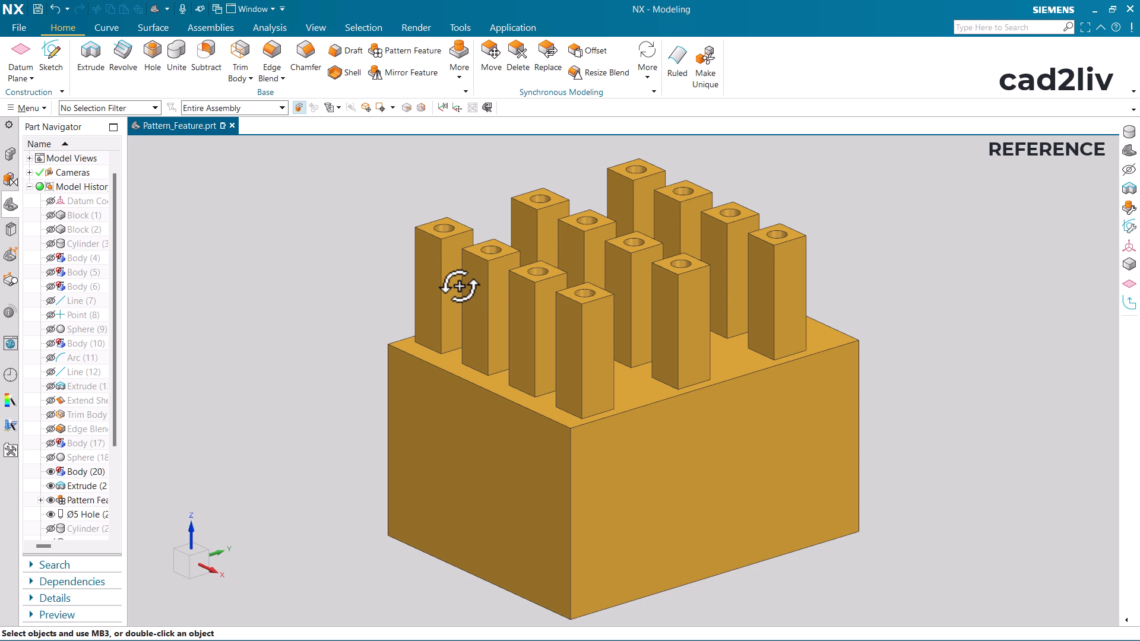
# - Turn on layer 1 and fit the view to show the magenta block with green posts alongside the orange model
pyautogui.hotkey('ctrl', 'l')
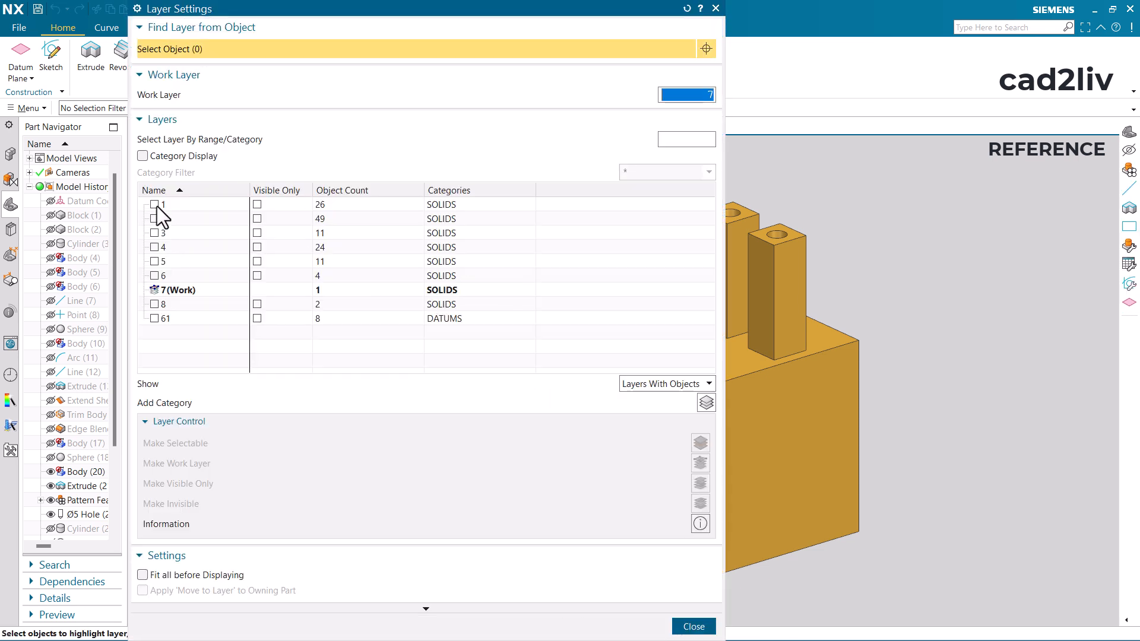
pyautogui.click(155, 205)
pyautogui.click(693, 626)
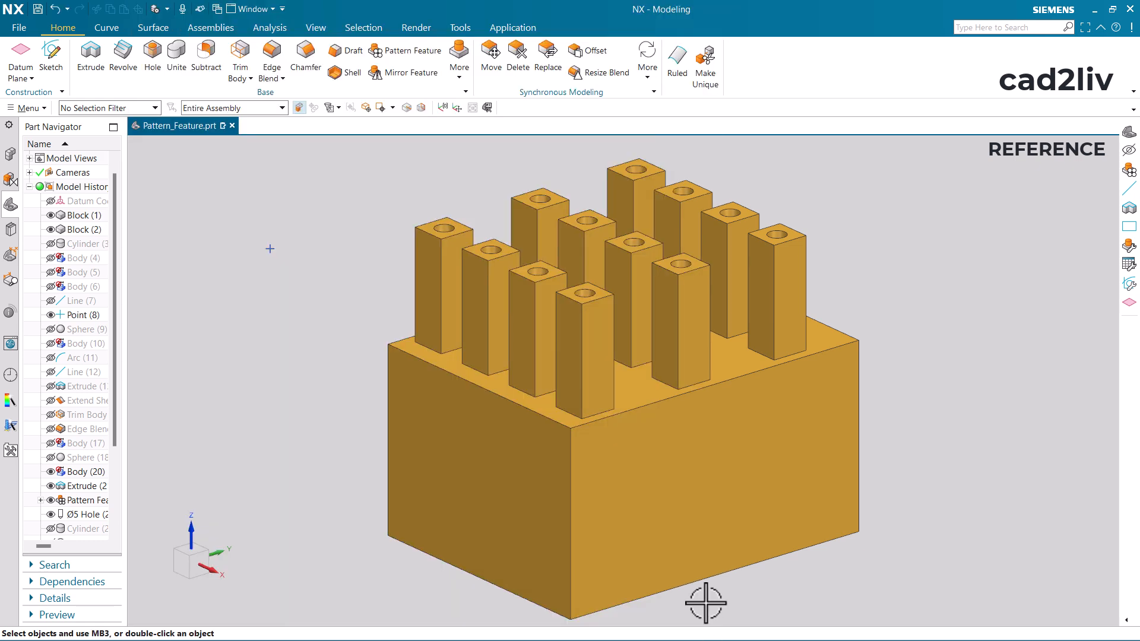
pyautogui.hotkey('ctrl', 'f')
pyautogui.scroll(-2, 641, 343)
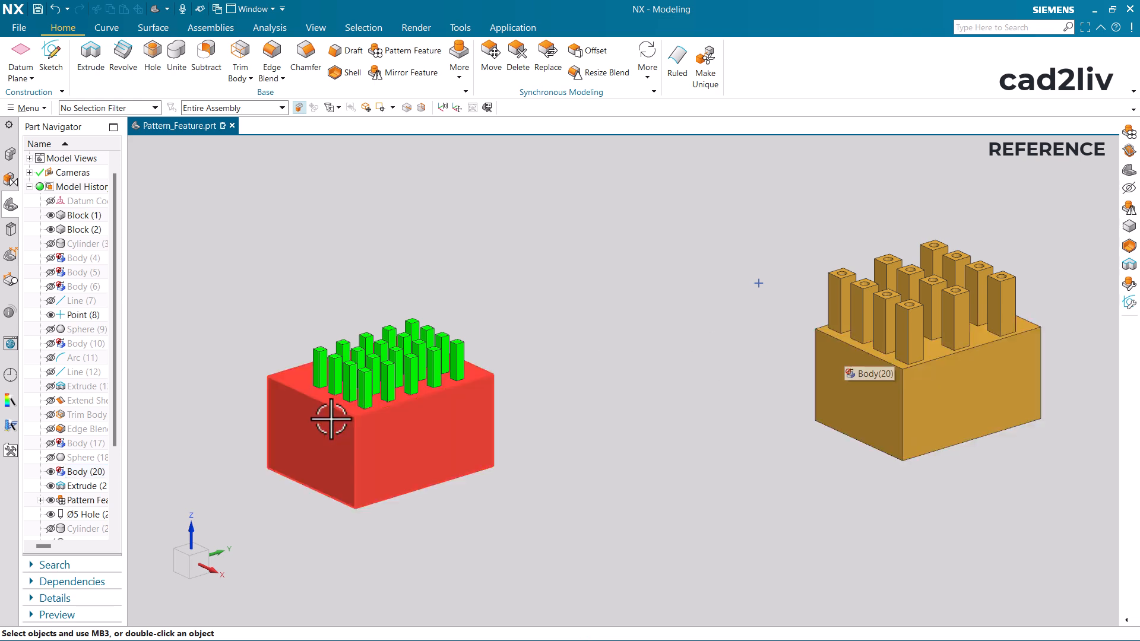
# - Place the WCS on the front green post's top near corner, then shift it 2.5 along ZC and 2.5 along XC
pyautogui.scroll(5, 332, 404)
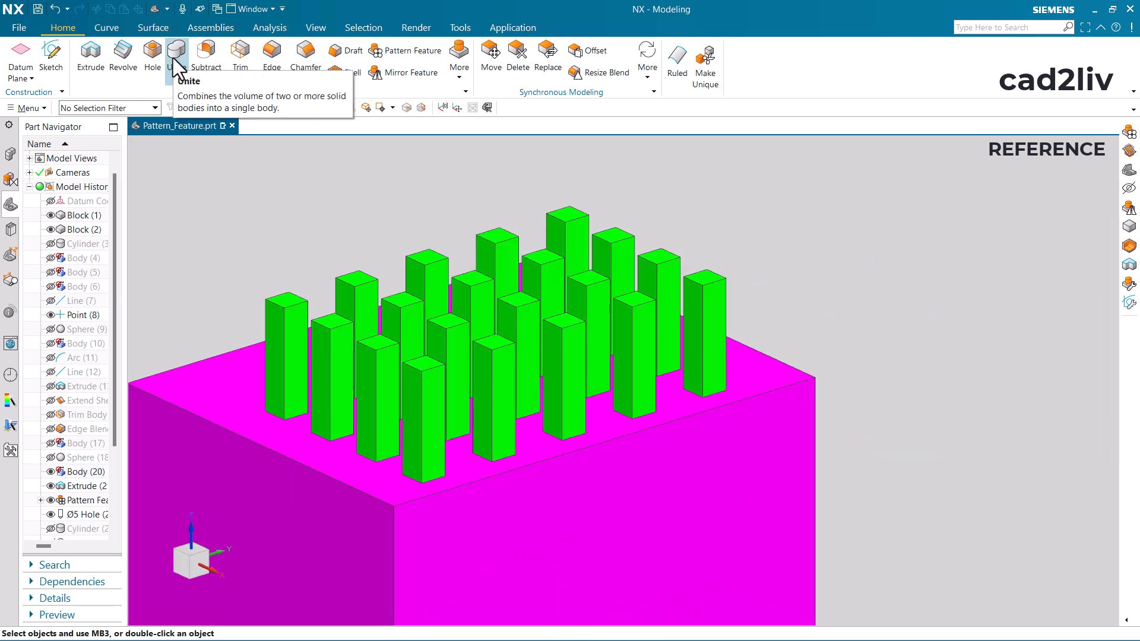
pyautogui.scroll(3, 424, 371)
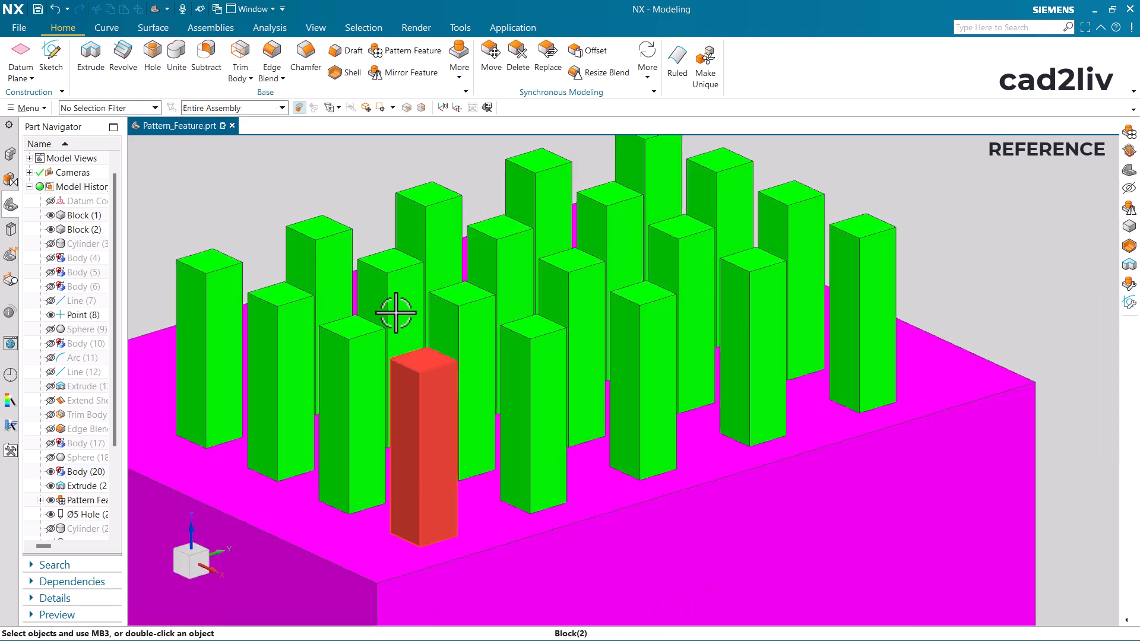
pyautogui.click(457, 108)
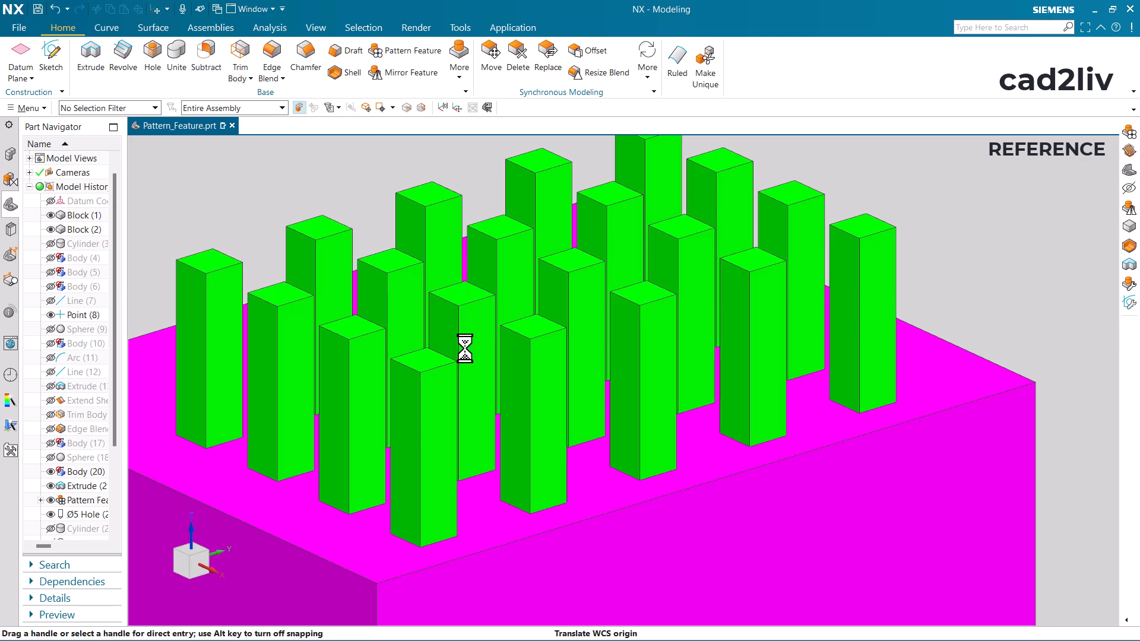
pyautogui.click(421, 373)
pyautogui.scroll(3, 421, 373)
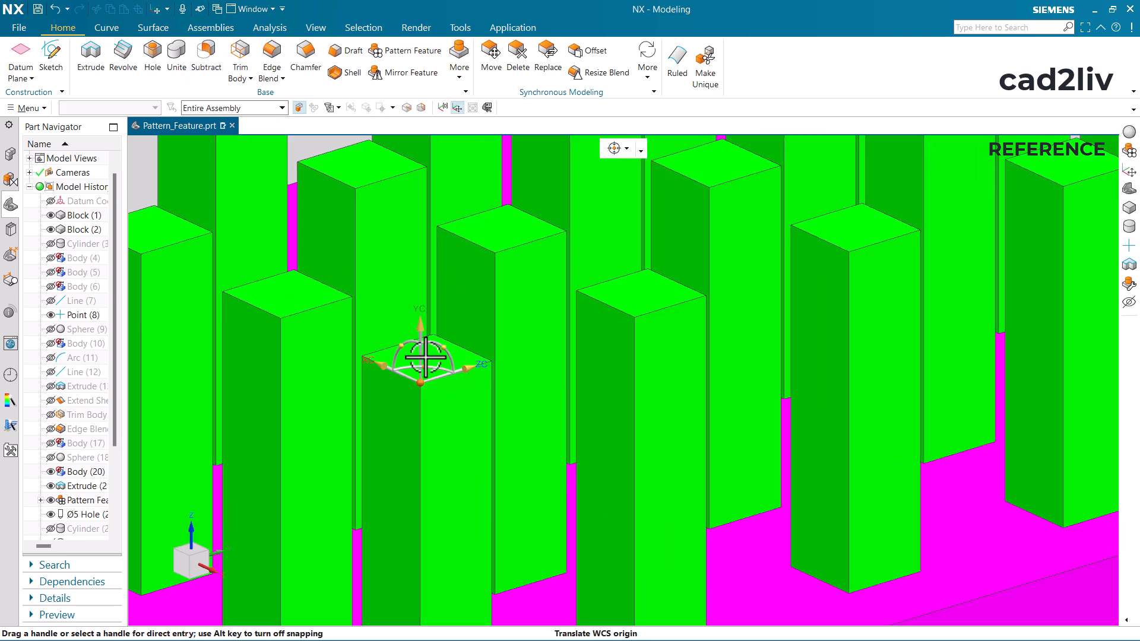
pyautogui.click(469, 368)
pyautogui.write('2.5')
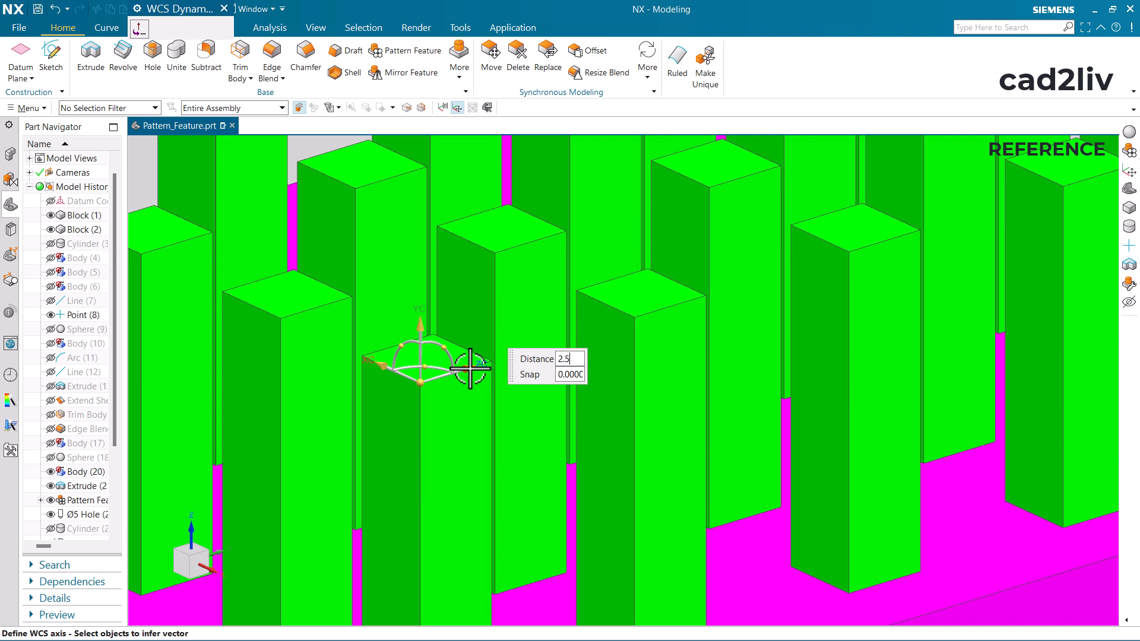
pyautogui.press('Return')
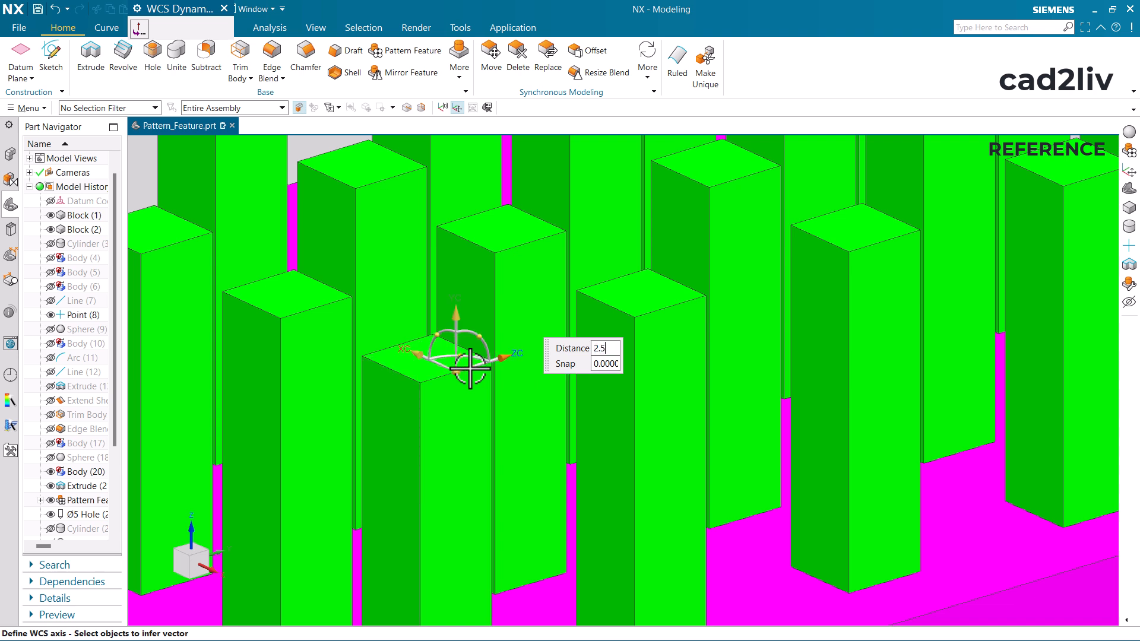
pyautogui.click(420, 355)
pyautogui.write('2.')
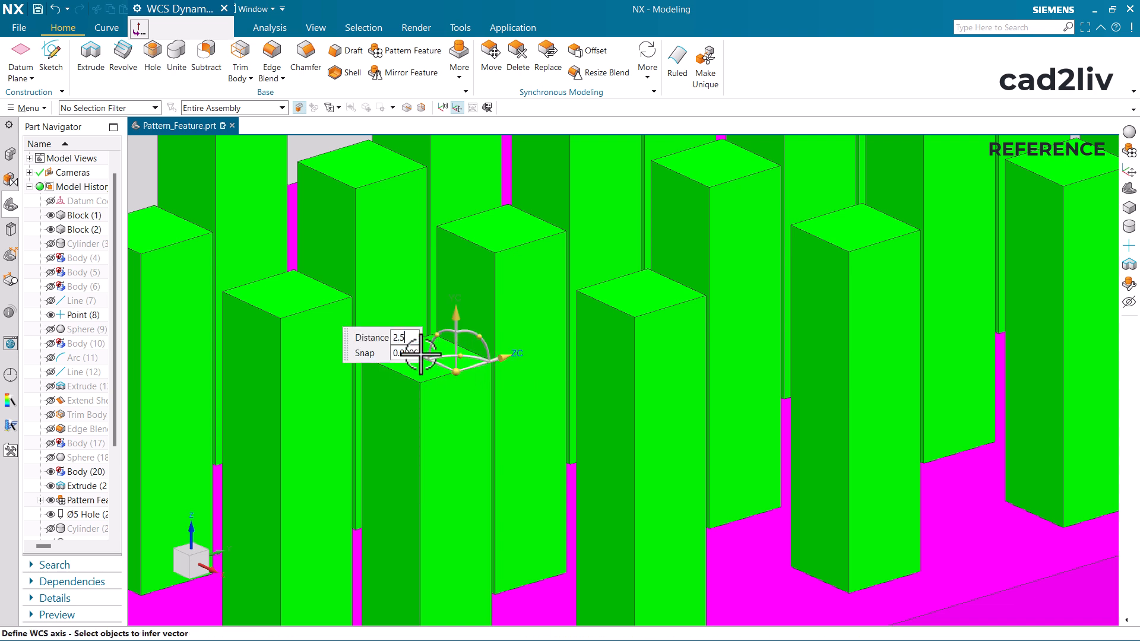
pyautogui.press('Return')
pyautogui.middleClick(421, 354)
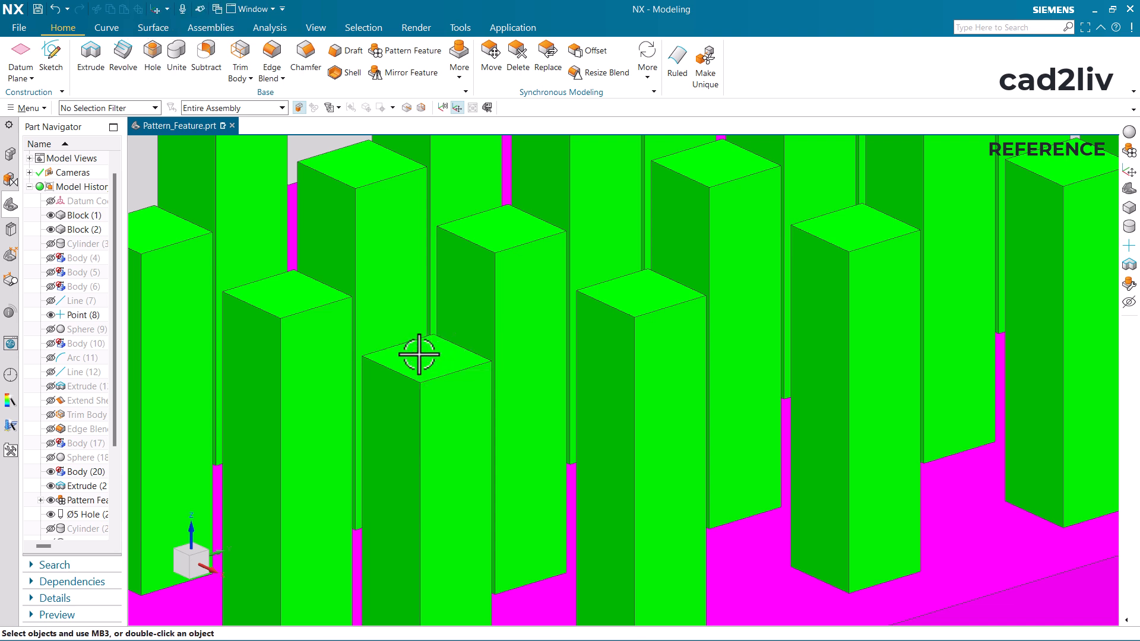
# - Start a simple custom hole and set its diameter to 2 mm
pyautogui.click(153, 52)
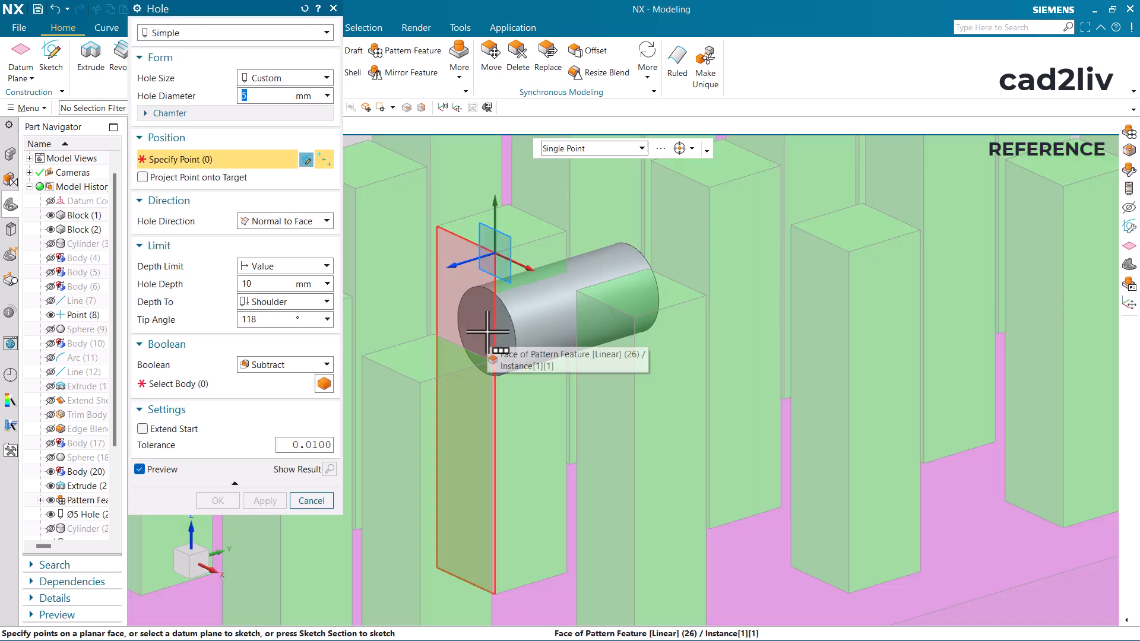
pyautogui.scroll(-3, 487, 331)
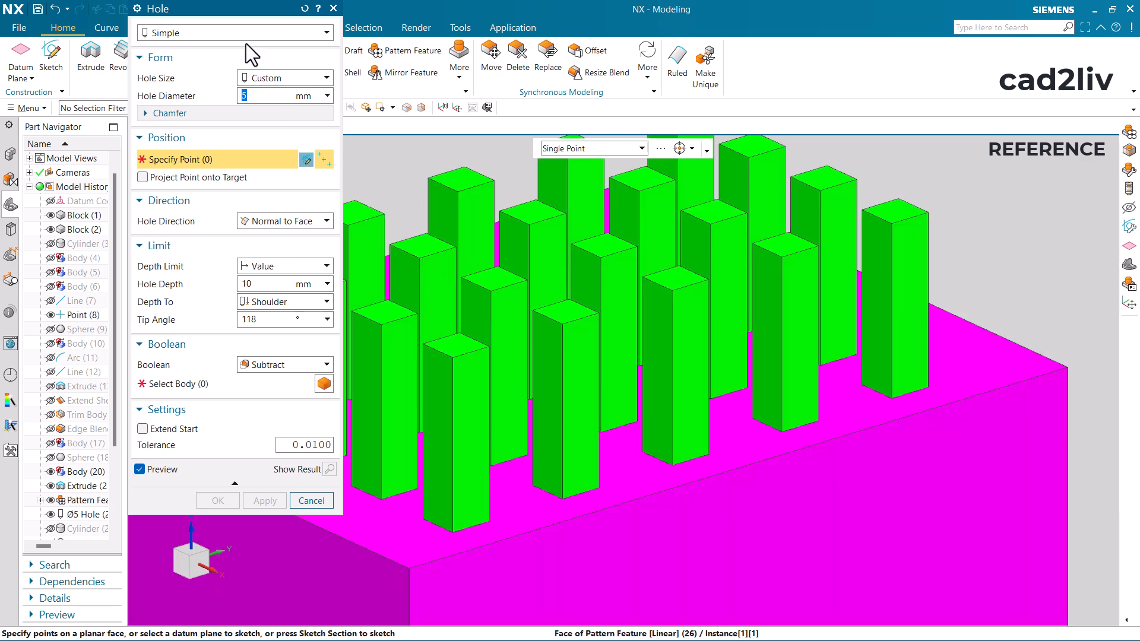
pyautogui.write('2')
pyautogui.press('Return')
# - Position the hole at the WCS origin with XC 0, YC 0 and ZC 0
pyautogui.click(689, 148)
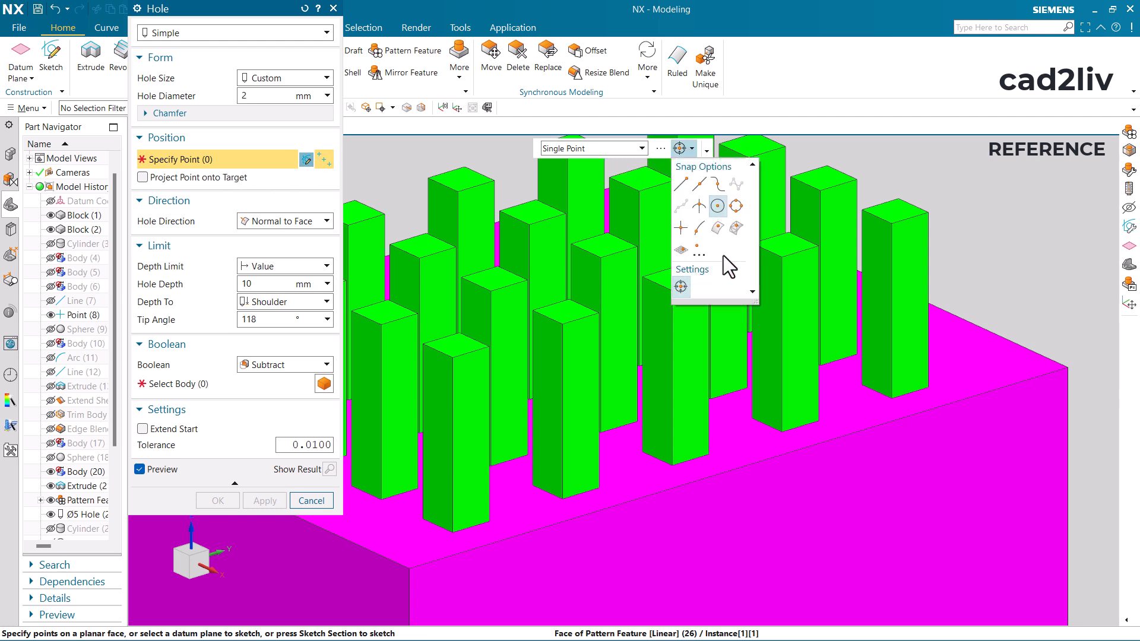
pyautogui.click(696, 254)
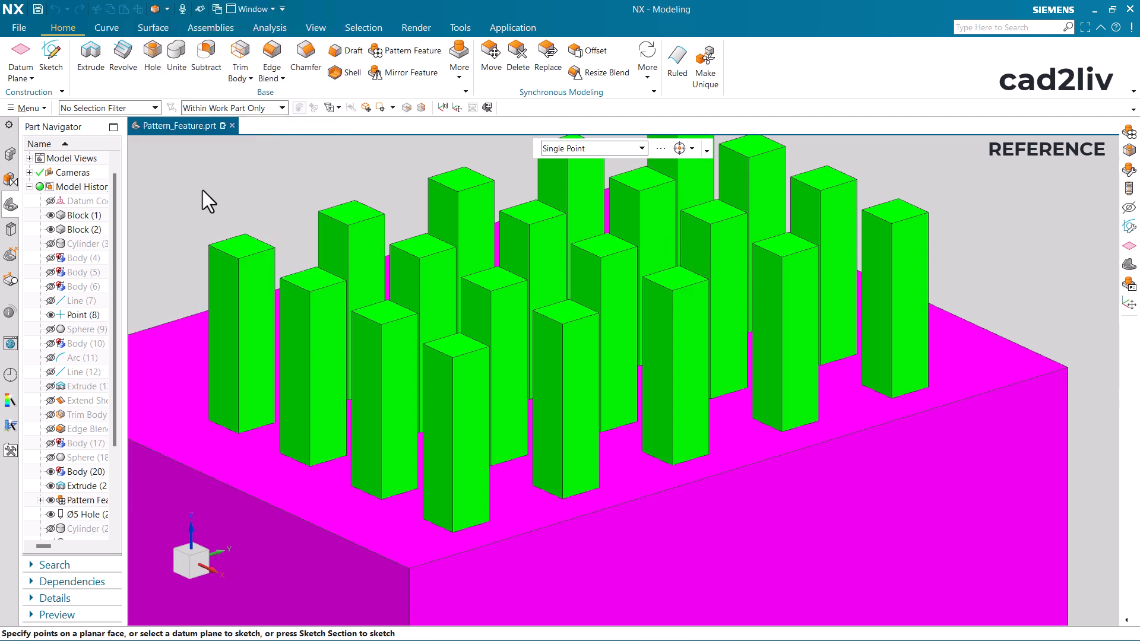
pyautogui.click(273, 129)
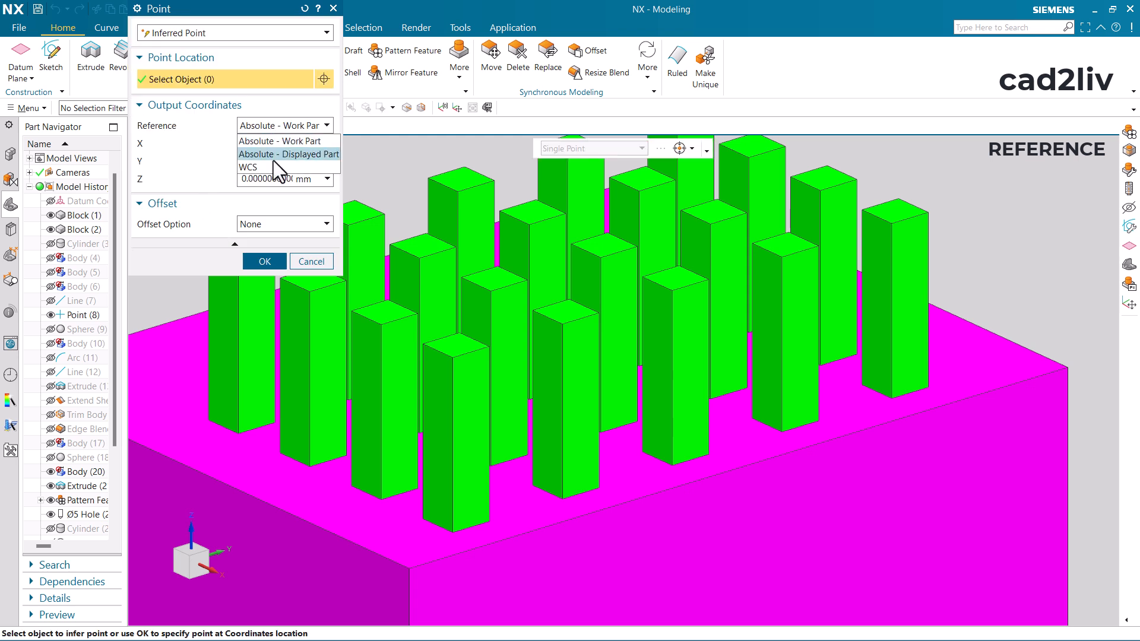
pyautogui.click(269, 164)
pyautogui.doubleClick(272, 143)
pyautogui.write('0')
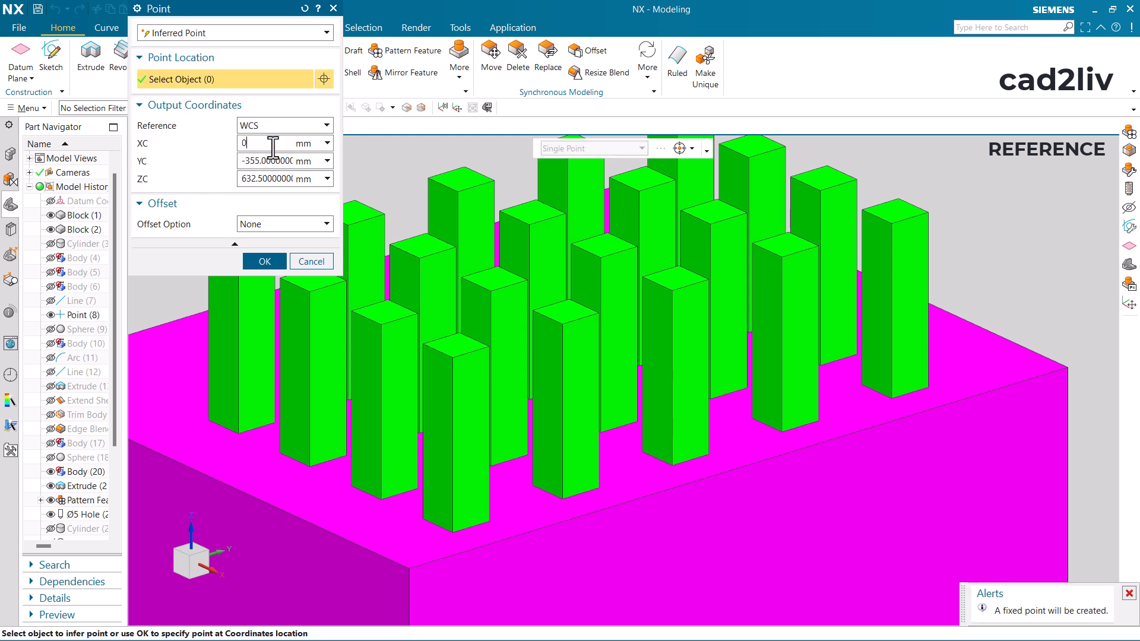
pyautogui.doubleClick(264, 161)
pyautogui.write('0')
pyautogui.doubleClick(267, 178)
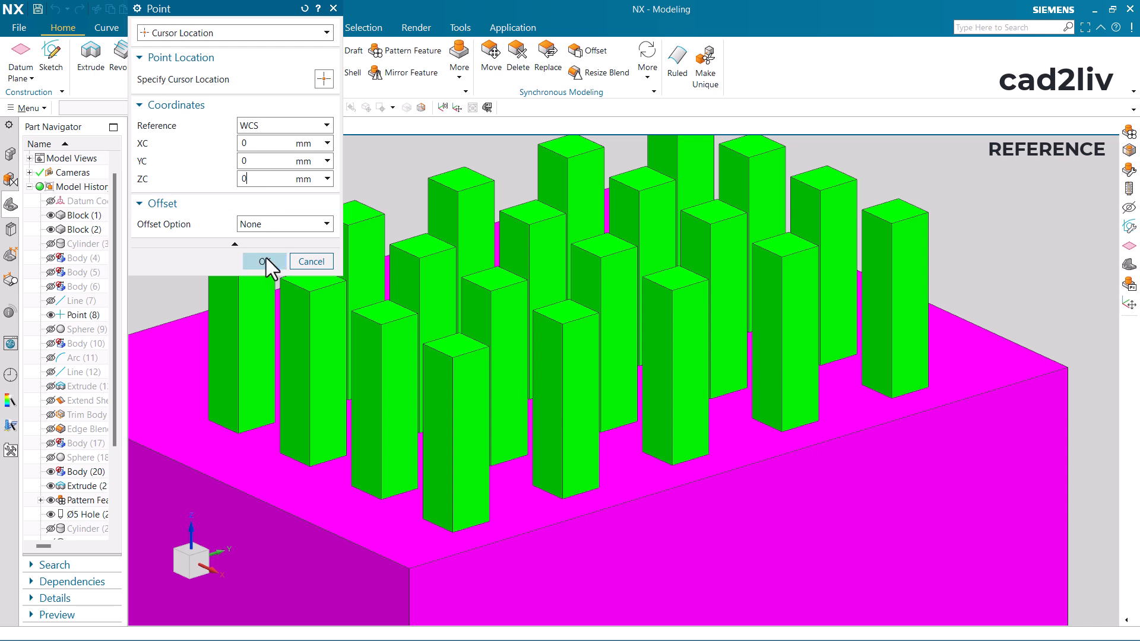
pyautogui.click(264, 262)
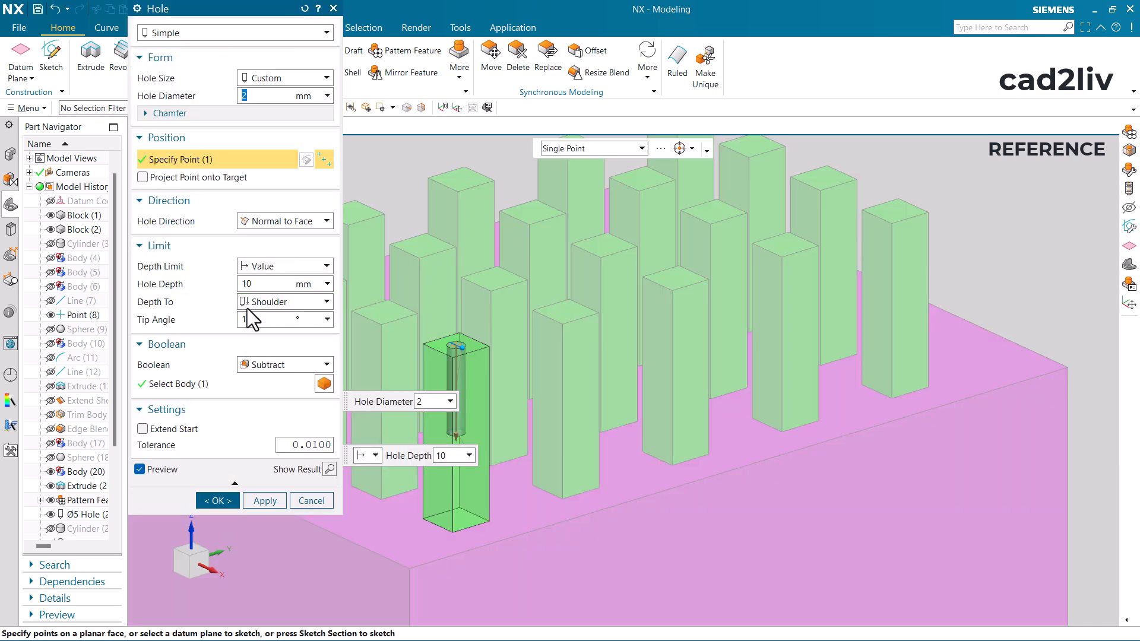
# - Subtract the hole from the front green post with a depth of 10 mm and create it
pyautogui.click(205, 389)
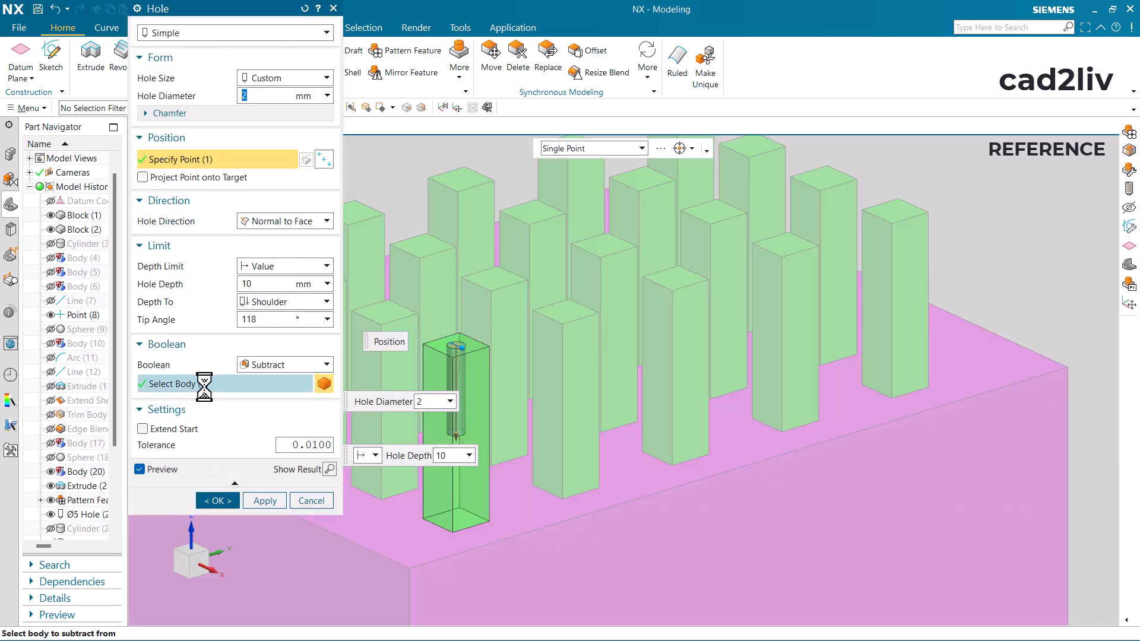
pyautogui.scroll(3, 502, 364)
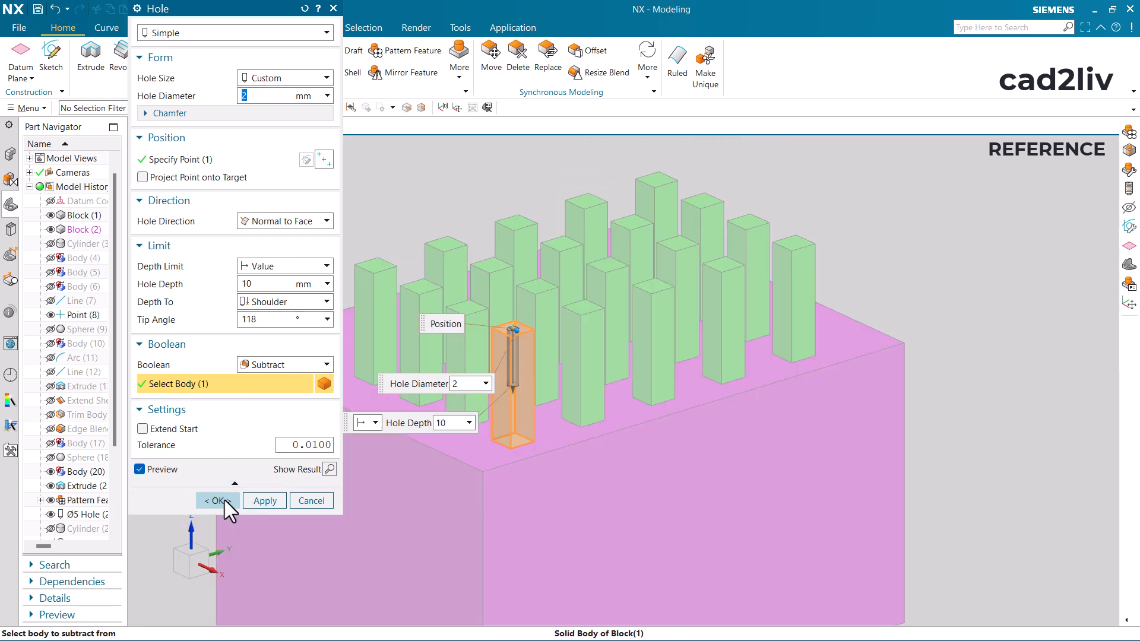
pyautogui.click(217, 500)
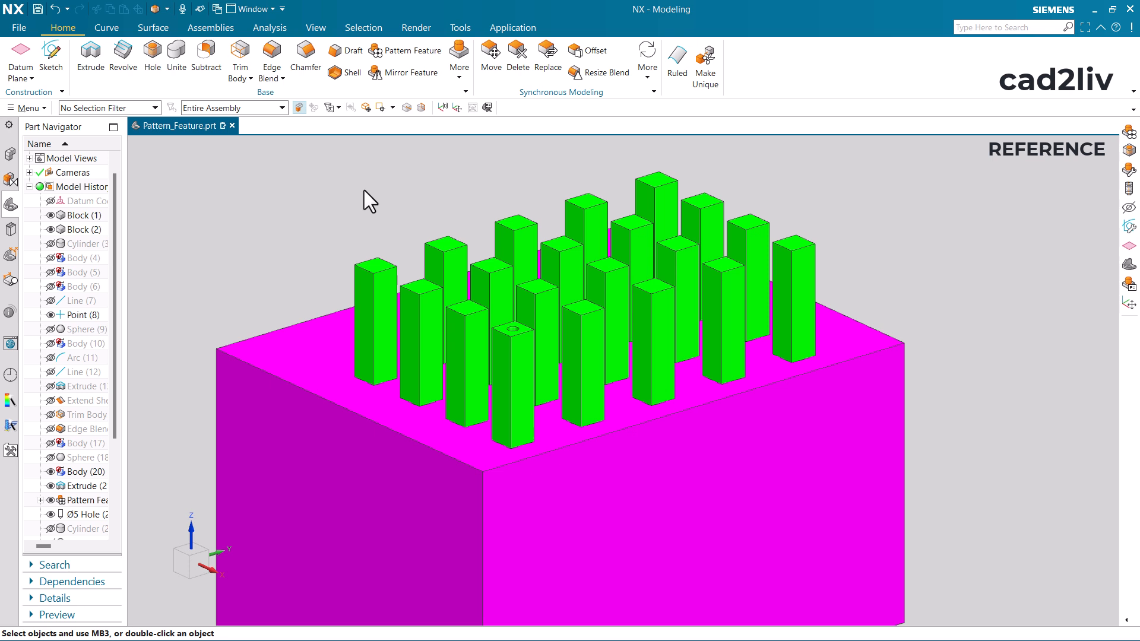
# - Start a Reference-layout Pattern Feature for the front green post's hole and select the pattern of green posts as its reference
pyautogui.click(419, 54)
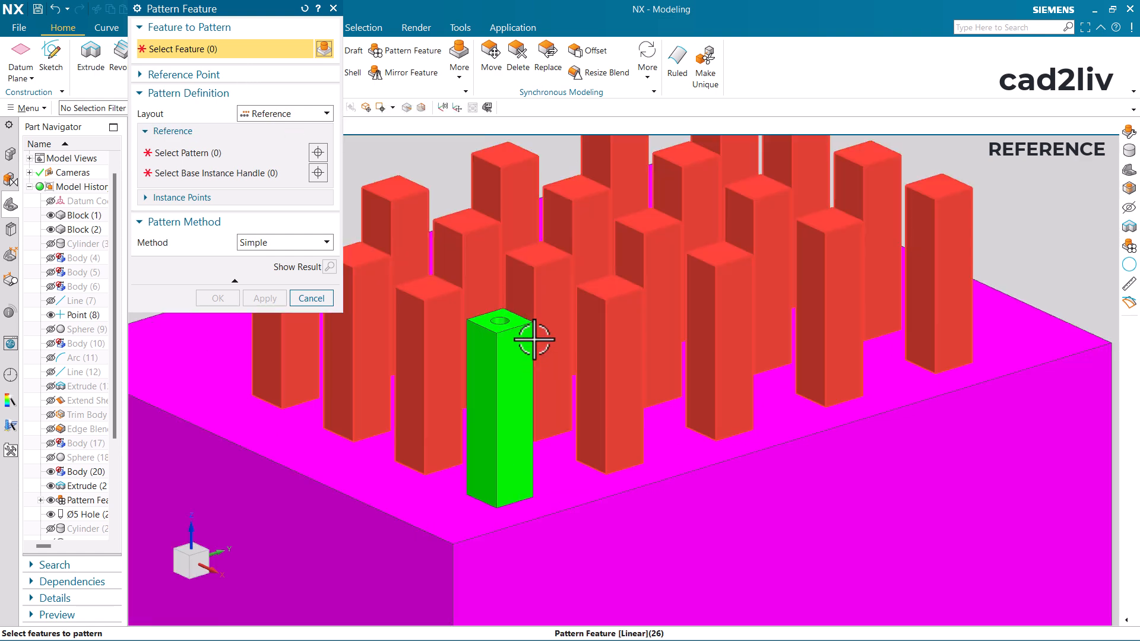
pyautogui.scroll(5, 501, 333)
pyautogui.click(485, 307)
pyautogui.scroll(-5, 530, 276)
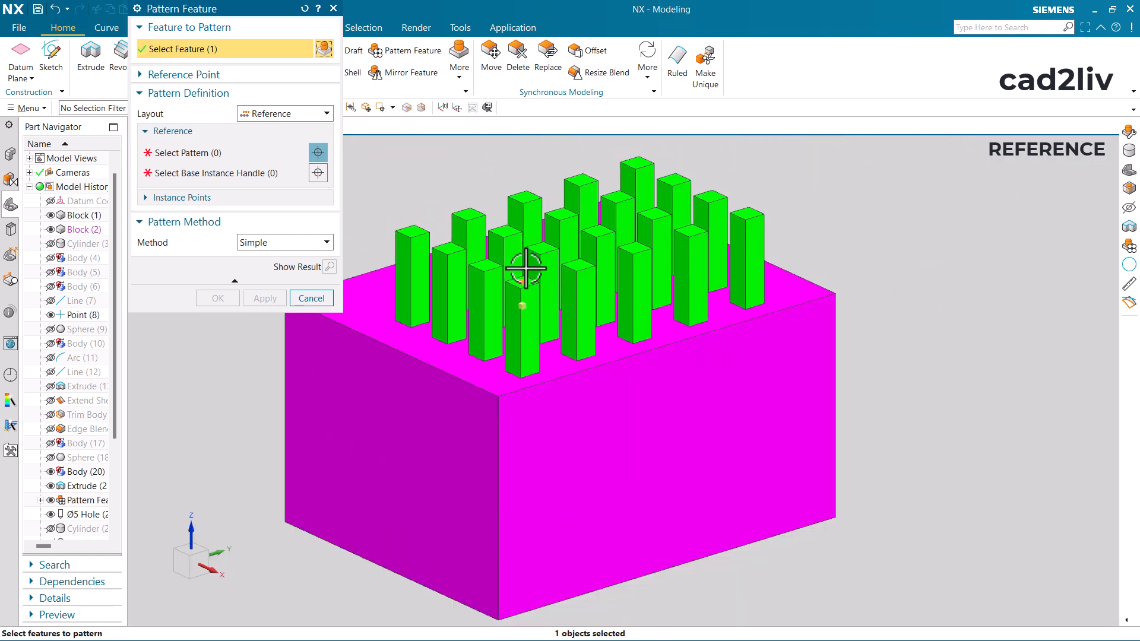
pyautogui.click(220, 155)
pyautogui.click(481, 291)
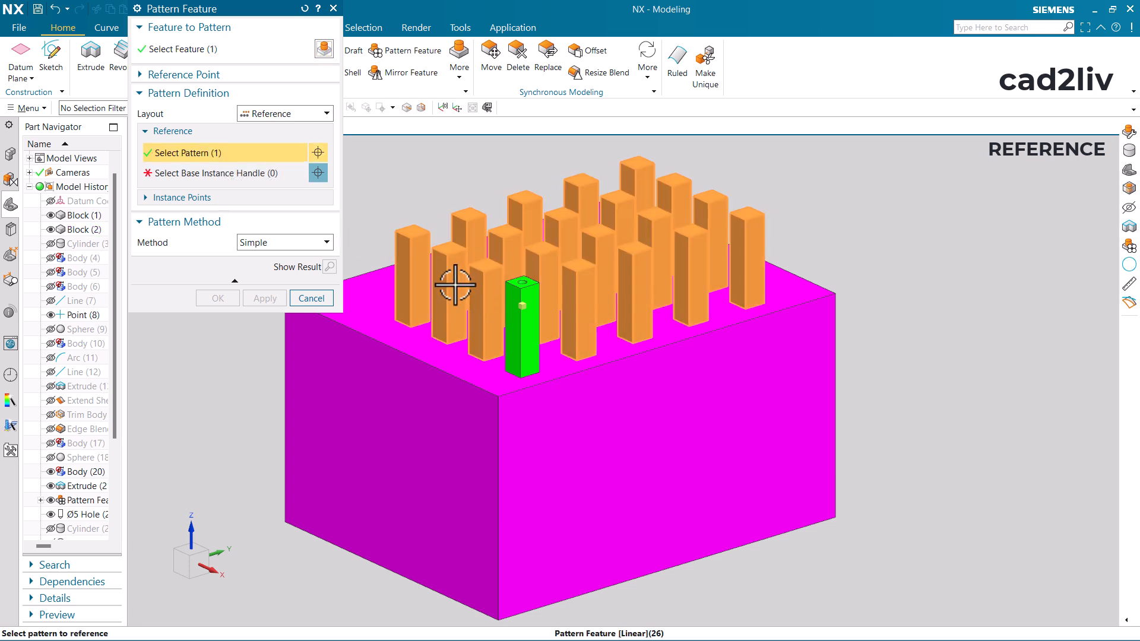
# - Try to create the hole pattern using the front holed post's instance handle as the base, and dismiss the report
pyautogui.scroll(2, 521, 326)
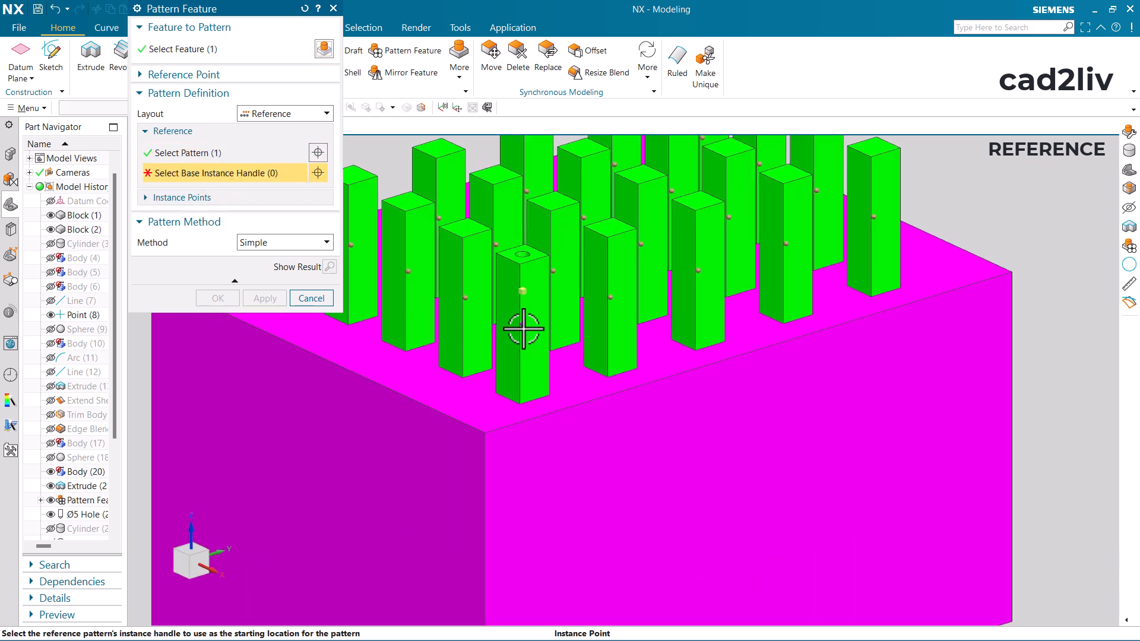
pyautogui.click(523, 324)
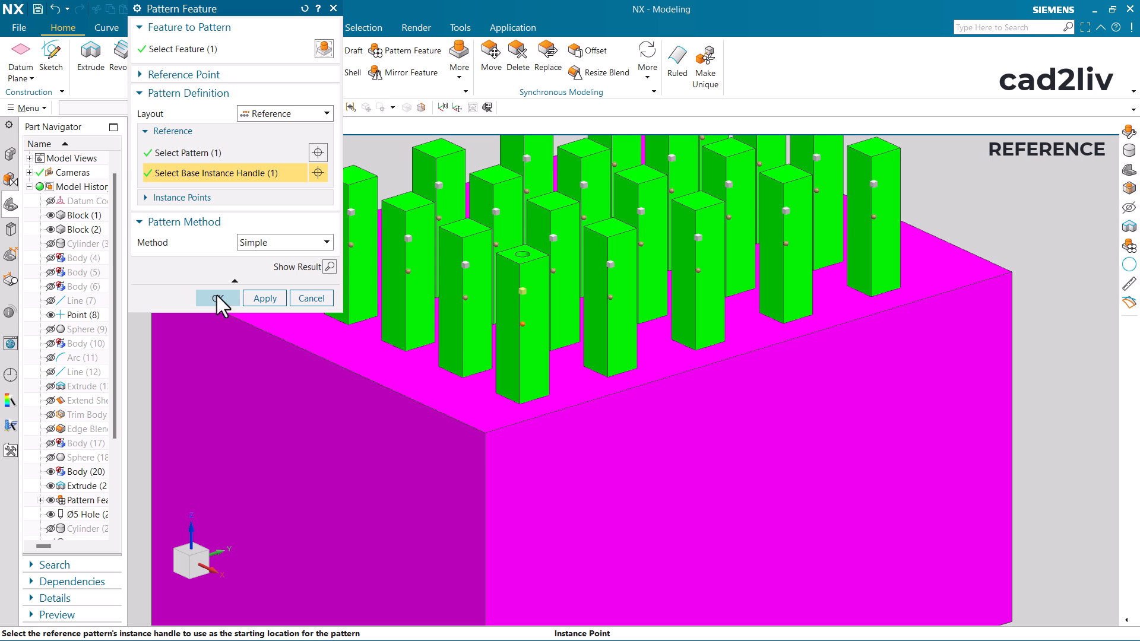
pyautogui.click(217, 295)
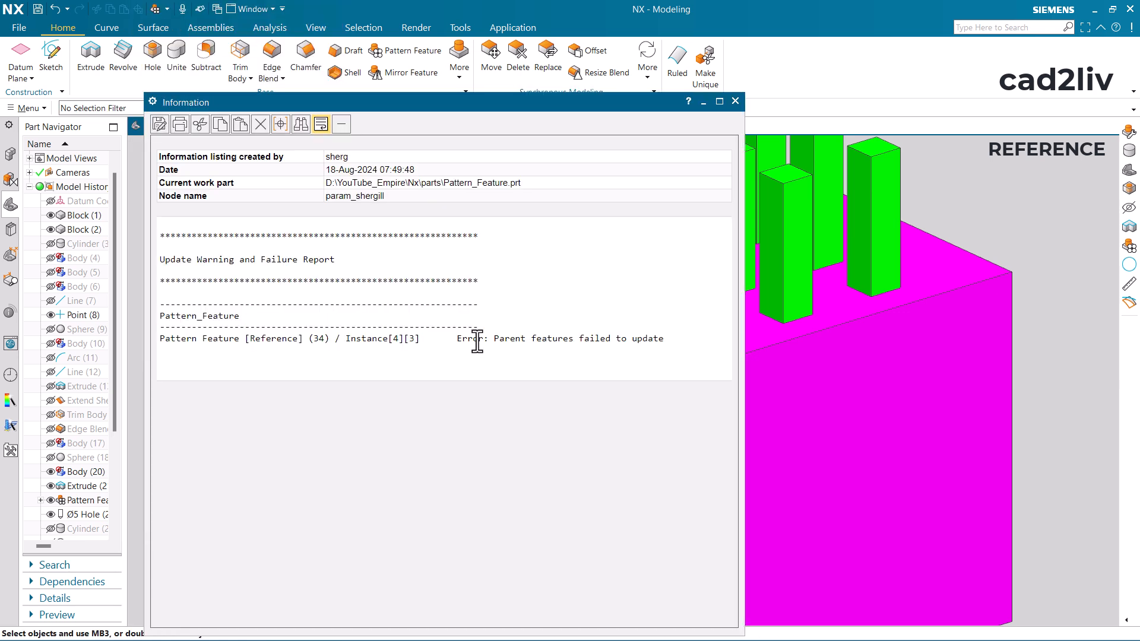
pyautogui.click(734, 101)
# - Delete the last Reference pattern feature made from the 2 mm hole
pyautogui.scroll(-4, 87, 475)
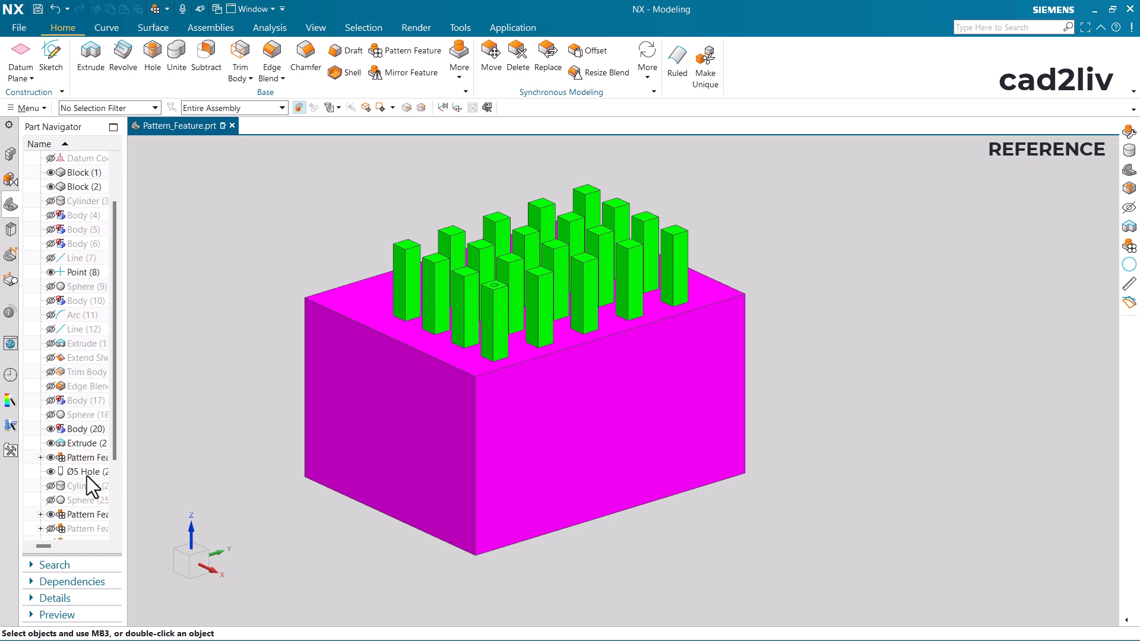
pyautogui.click(94, 528)
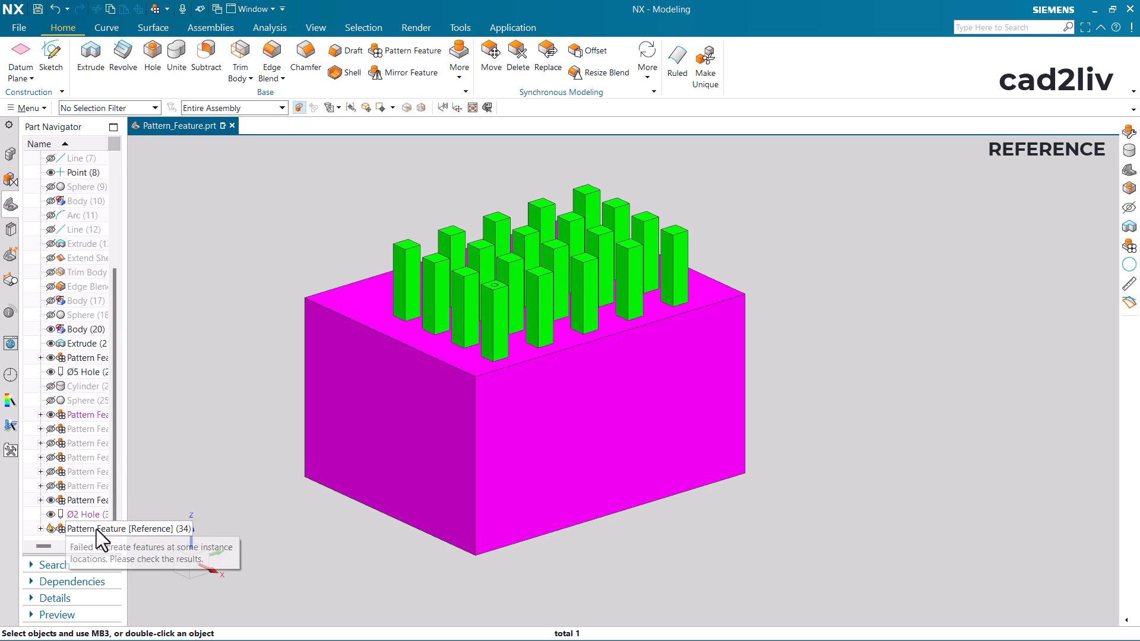
pyautogui.press('Delete')
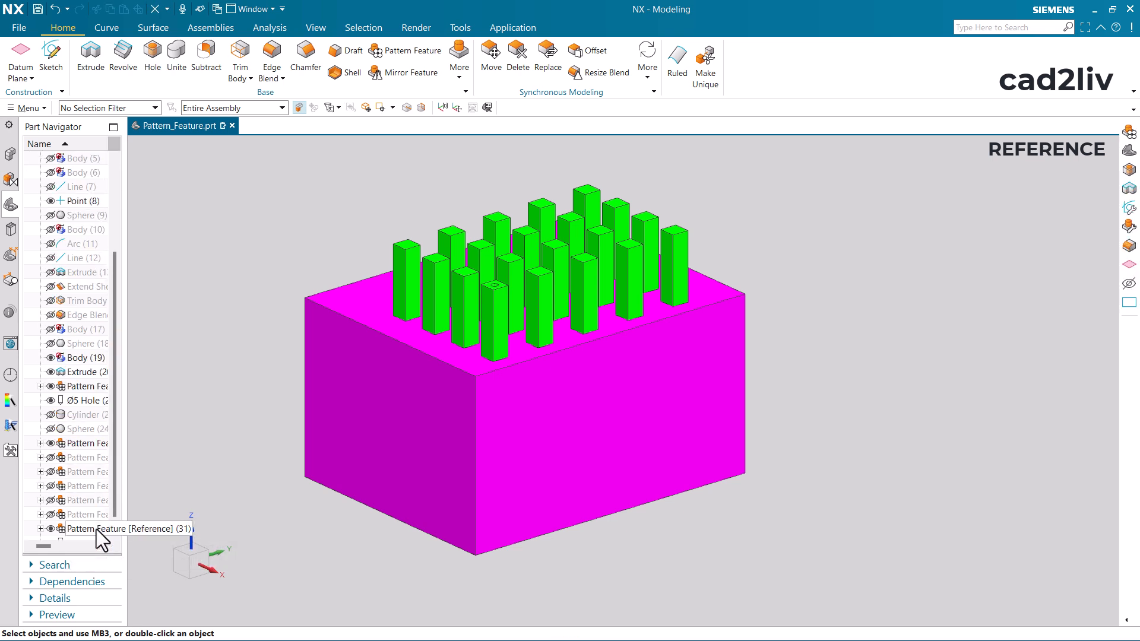
# - Examine the hole on the front green post and compare it with the patterned holes on the orange posts
pyautogui.scroll(5, 471, 255)
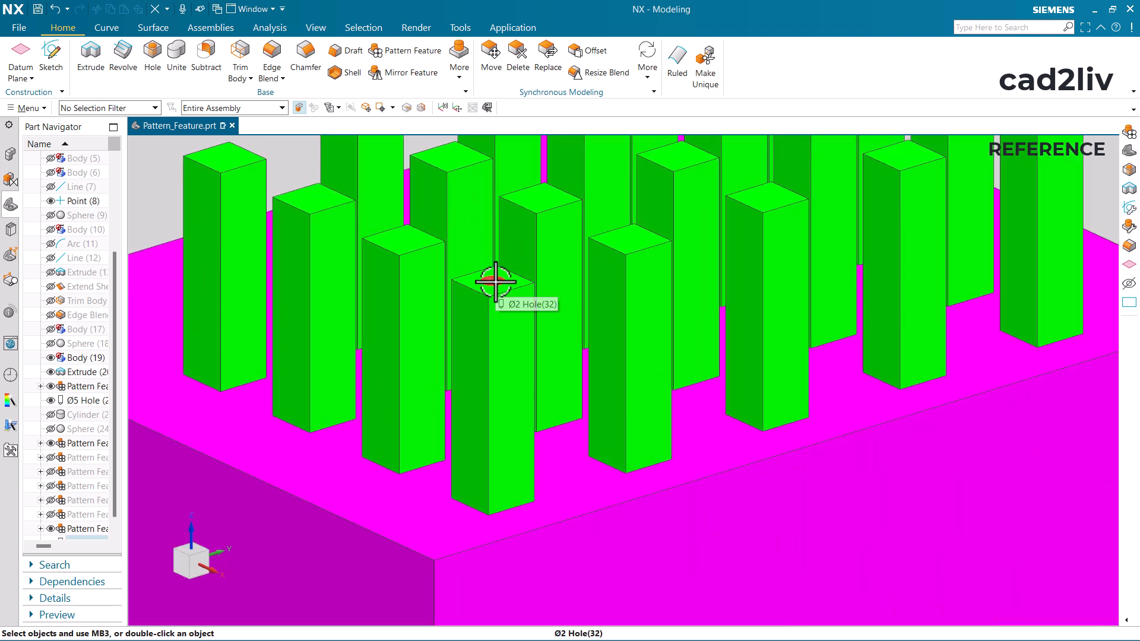
pyautogui.scroll(-5, 495, 282)
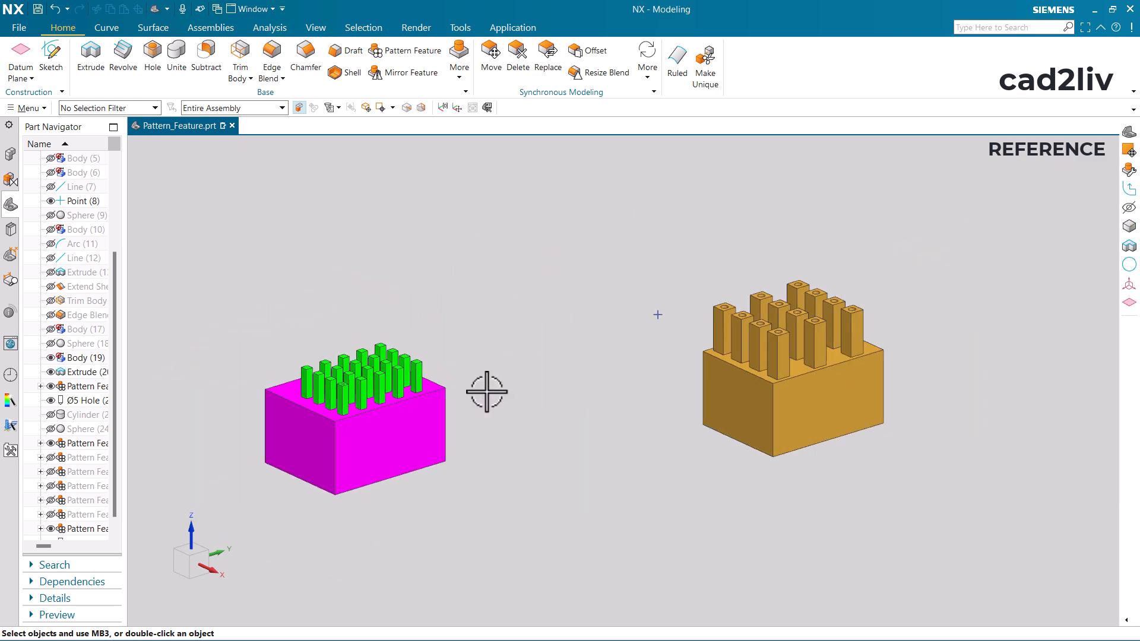
pyautogui.scroll(5, 753, 323)
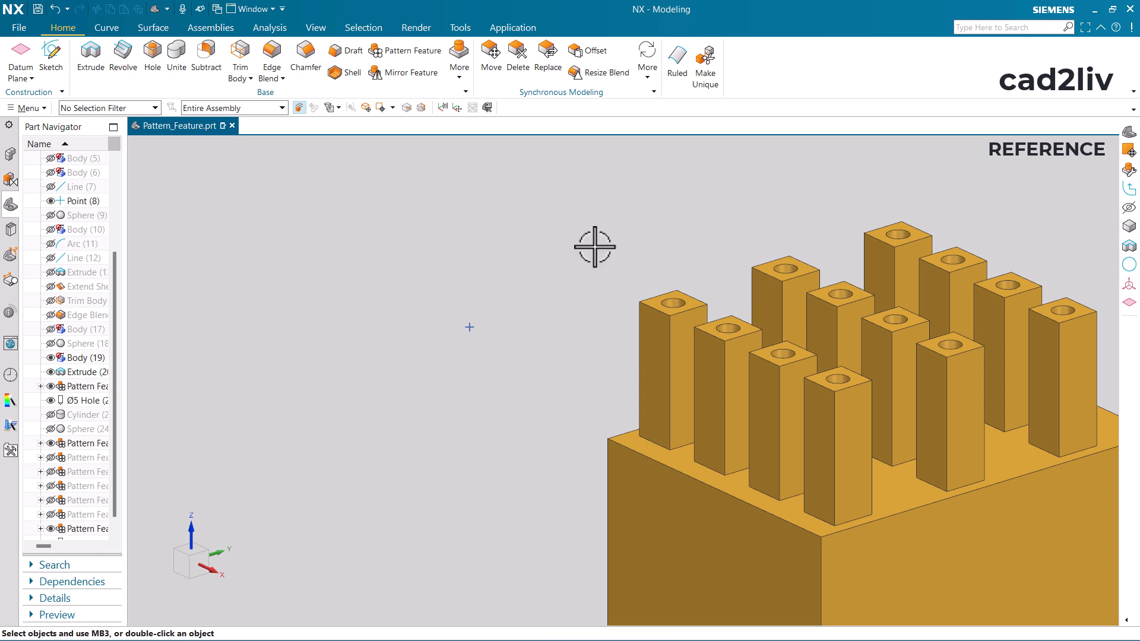
pyautogui.scroll(-4, 594, 246)
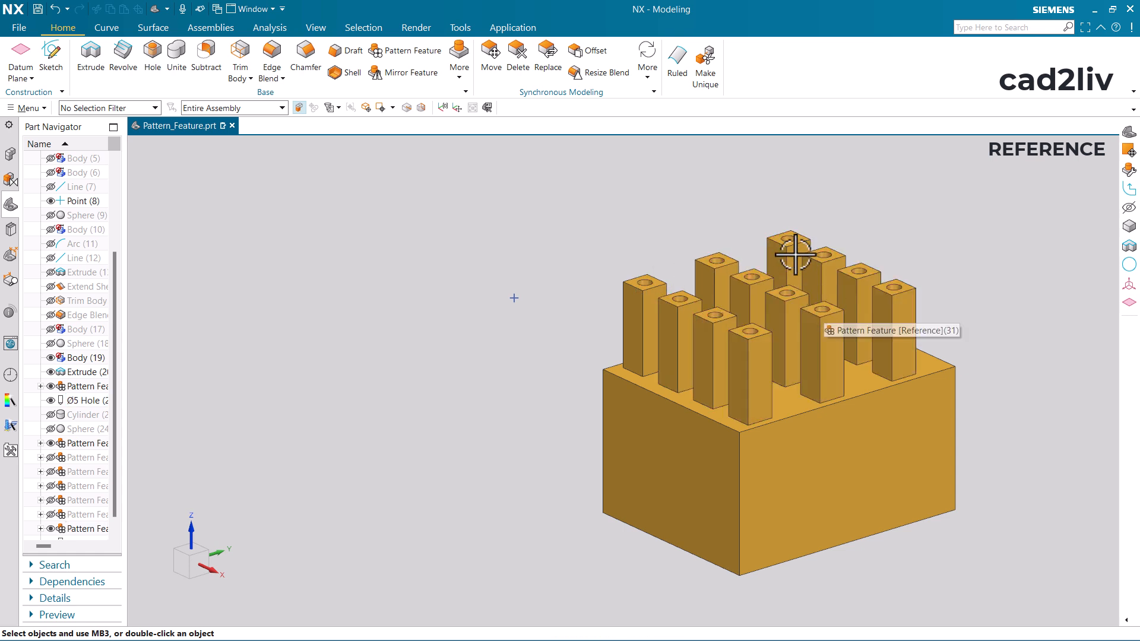
pyautogui.scroll(2, 774, 222)
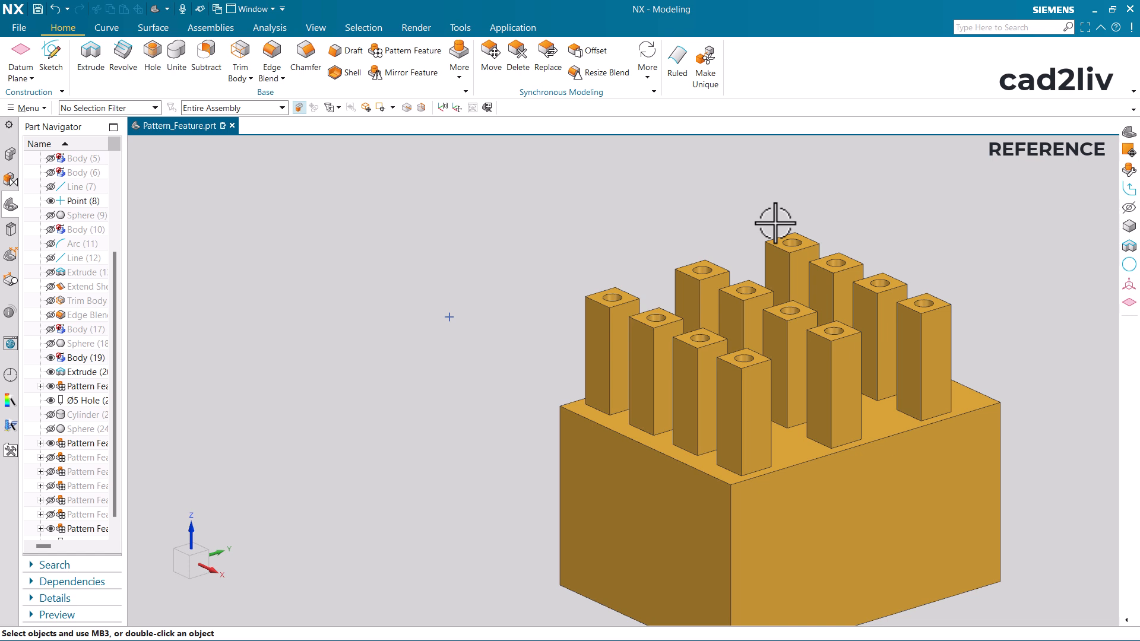
pyautogui.scroll(-2, 774, 223)
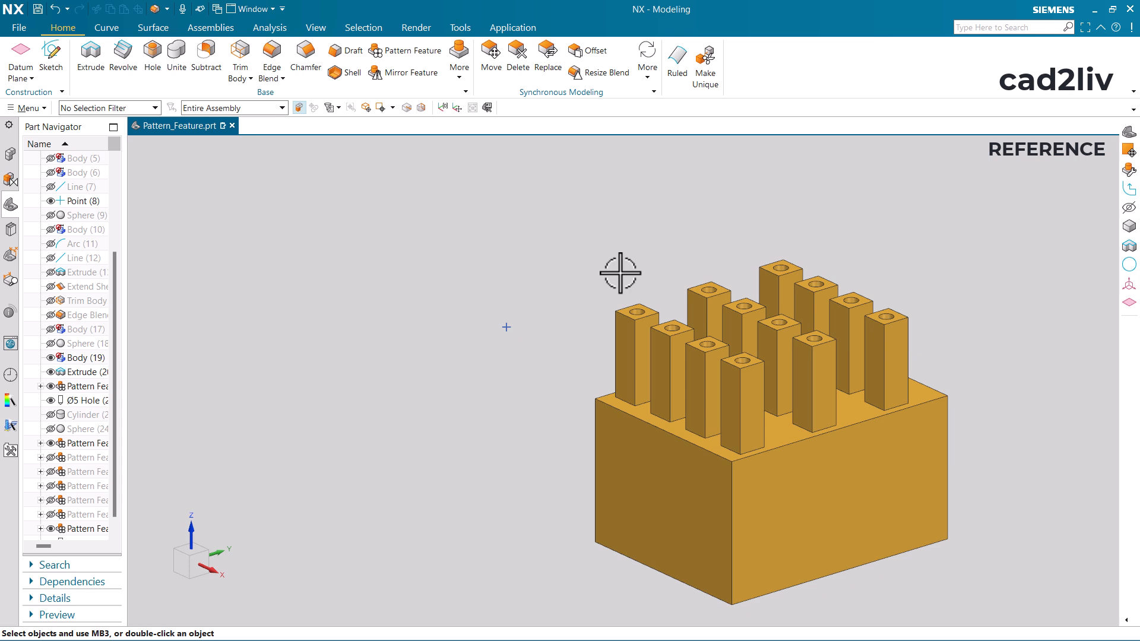
pyautogui.hotkey('ctrl', 'f')
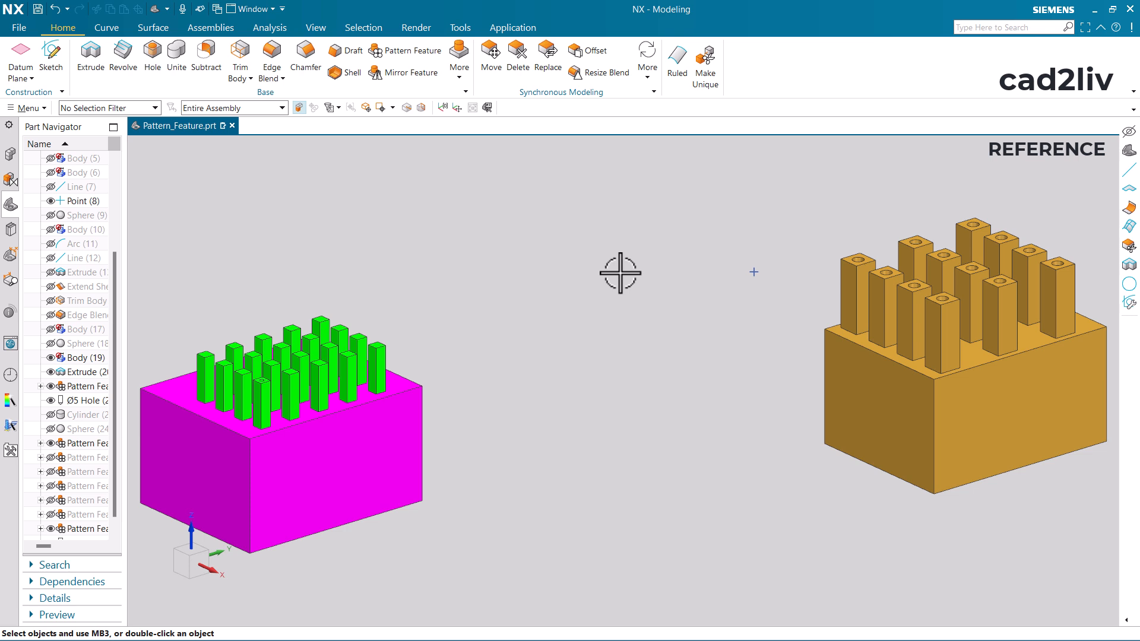
pyautogui.scroll(-3, 620, 273)
pyautogui.scroll(4, 817, 248)
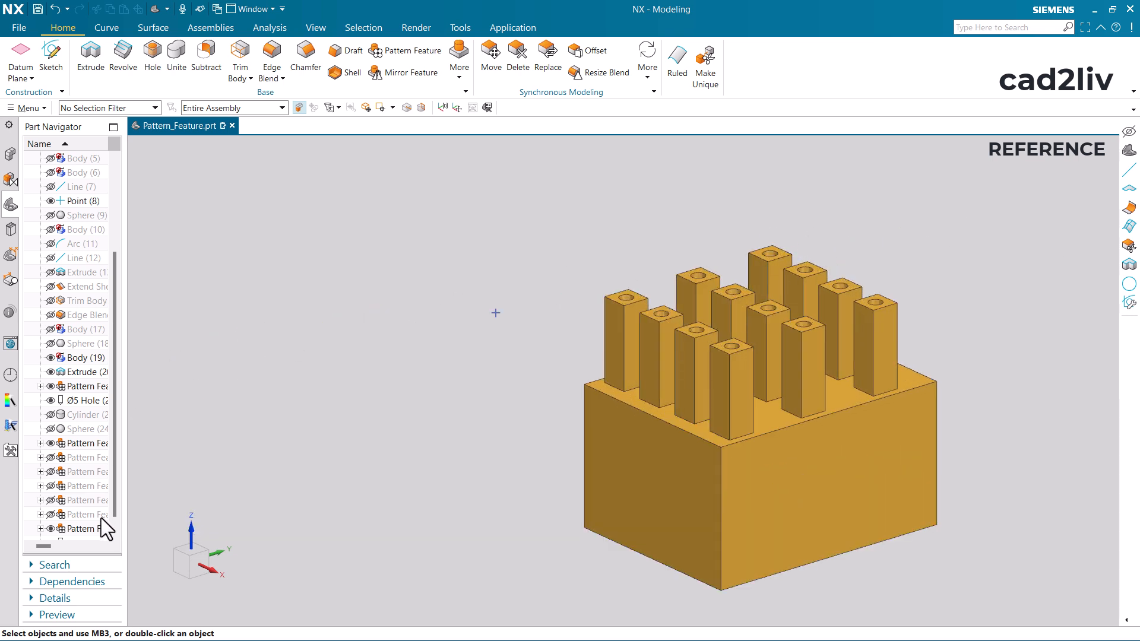
# - Open the orange model's Reference hole pattern for editing with rollback
pyautogui.scroll(-1, 98, 518)
pyautogui.click(87, 515)
pyautogui.rightClick(88, 515)
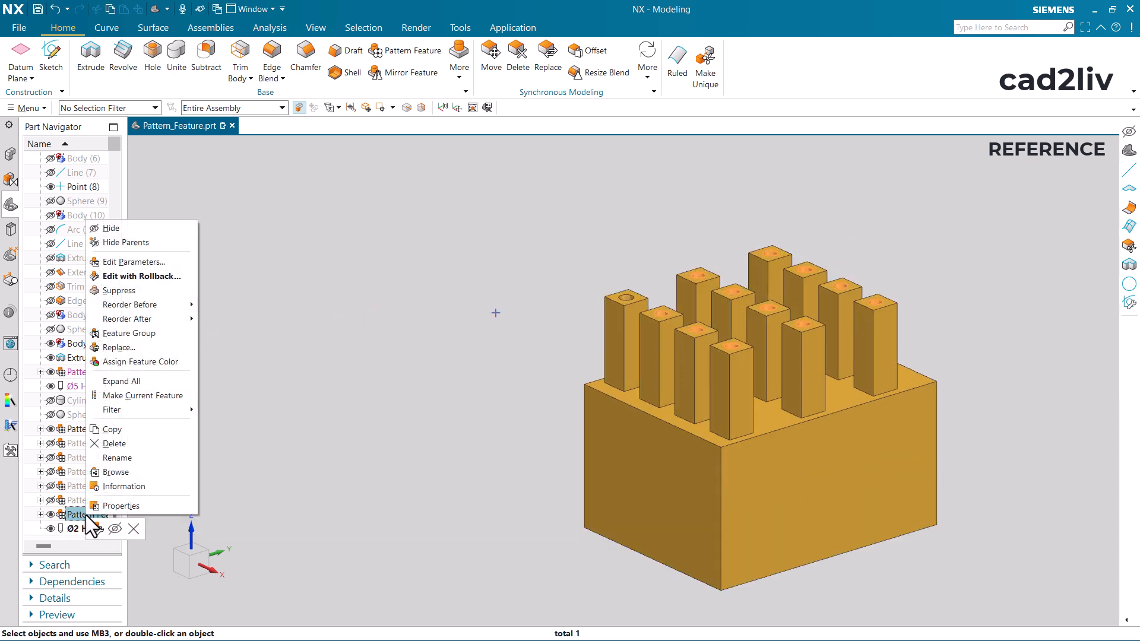
pyautogui.click(159, 278)
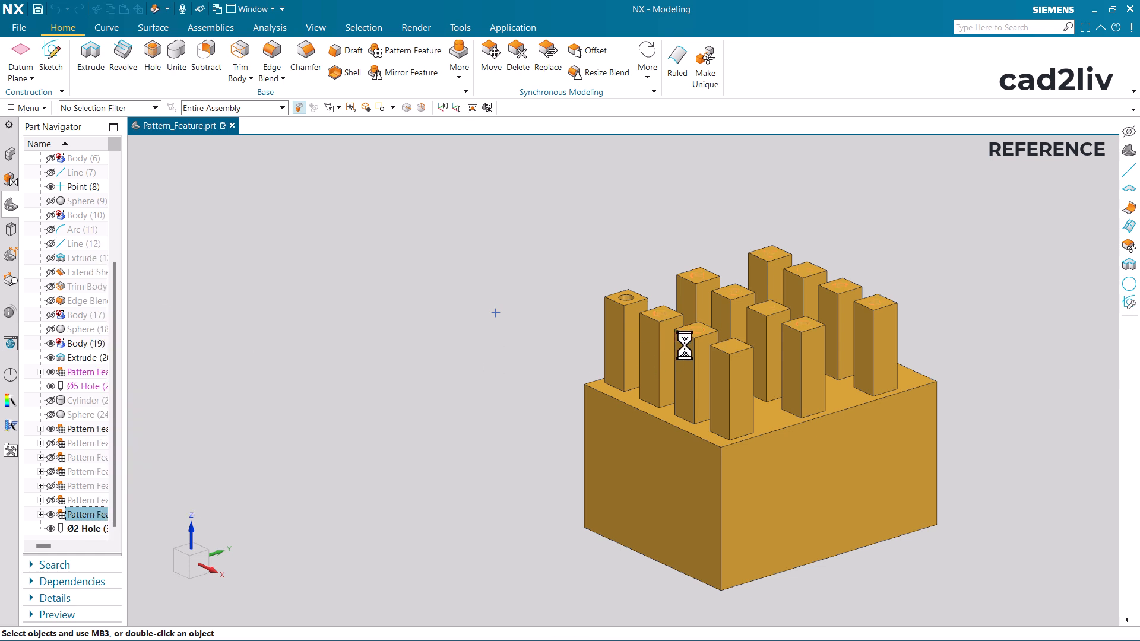
# - Change the base instance handle to the nearest corner post's and inspect how the hole instance locations map to the orange posts
pyautogui.scroll(2, 715, 246)
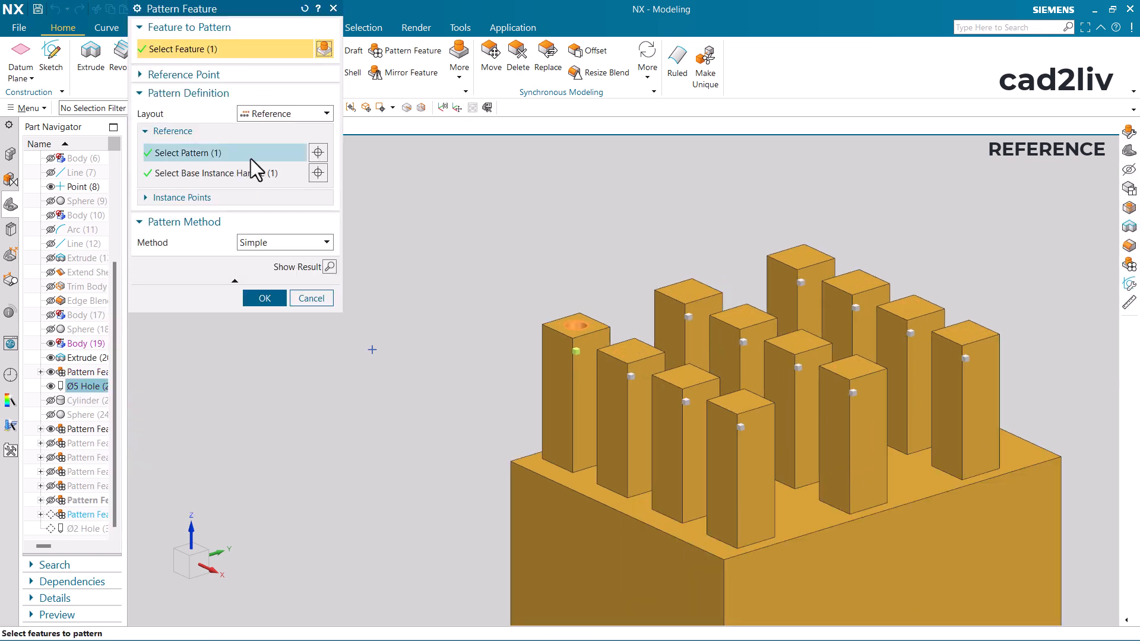
pyautogui.click(219, 178)
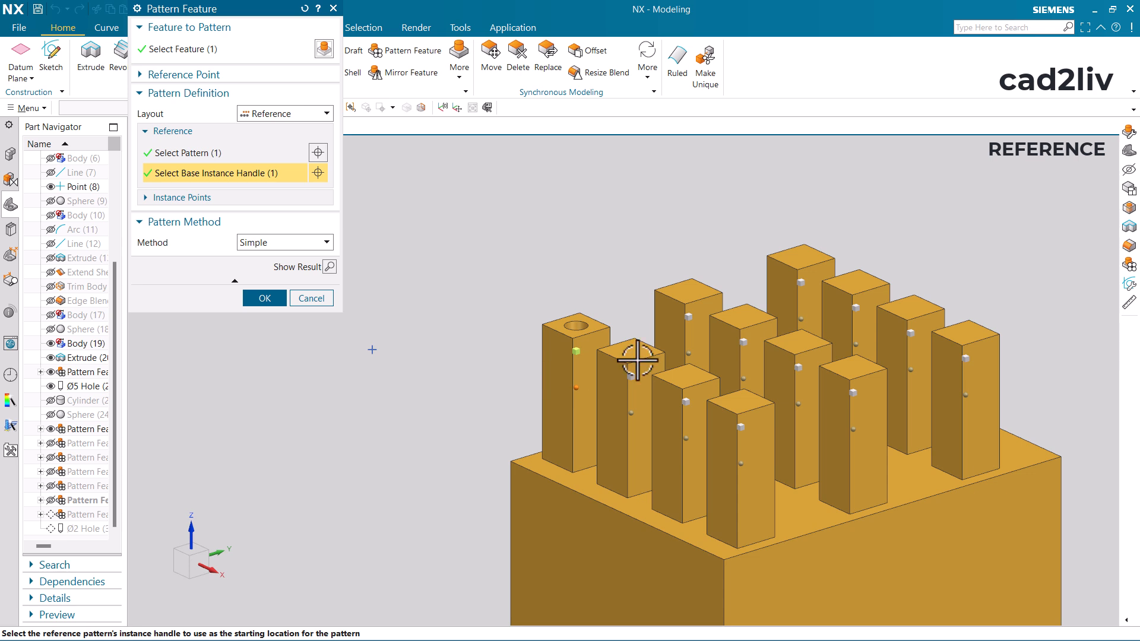
pyautogui.scroll(-2, 582, 335)
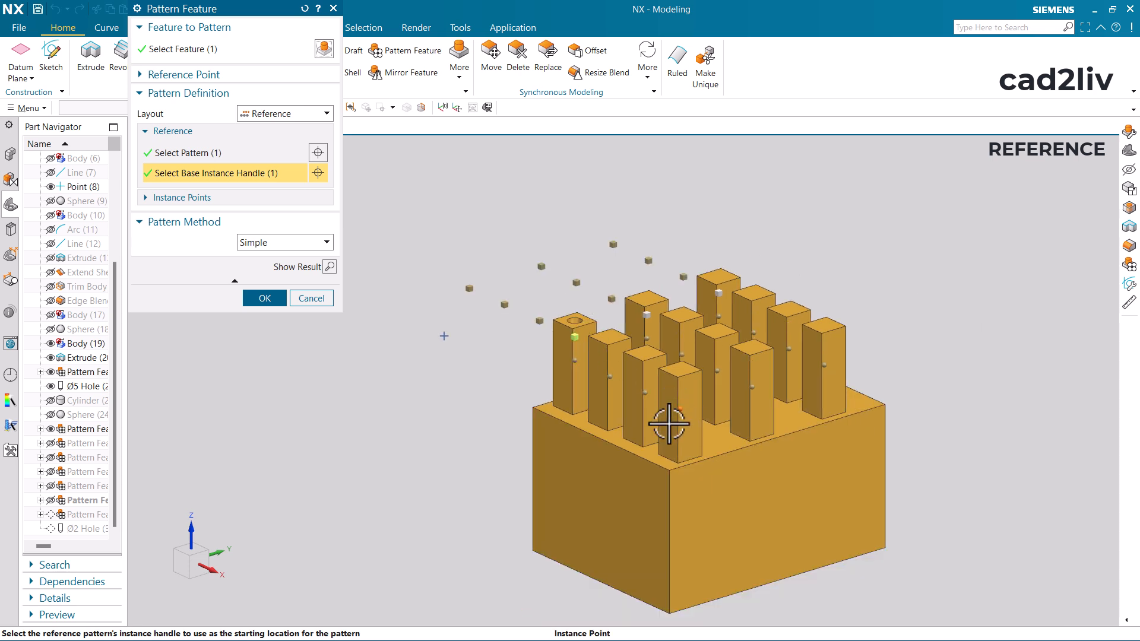
pyautogui.moveTo(644, 387); pyautogui.dragTo(656, 399, button='middle')
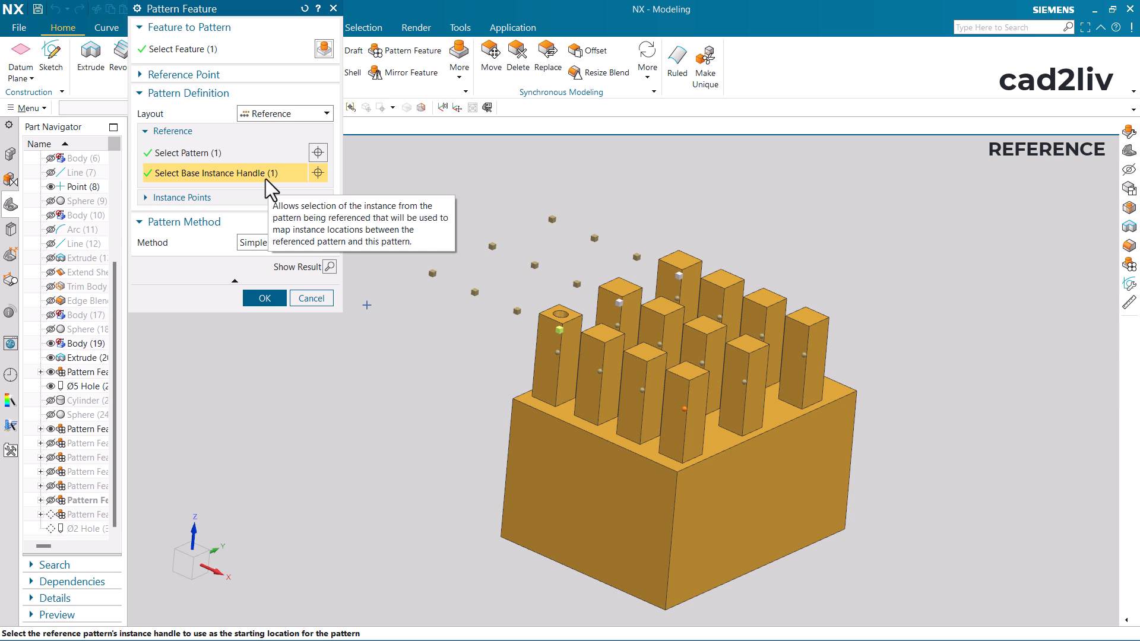
pyautogui.scroll(-2, 783, 336)
pyautogui.scroll(3, 646, 327)
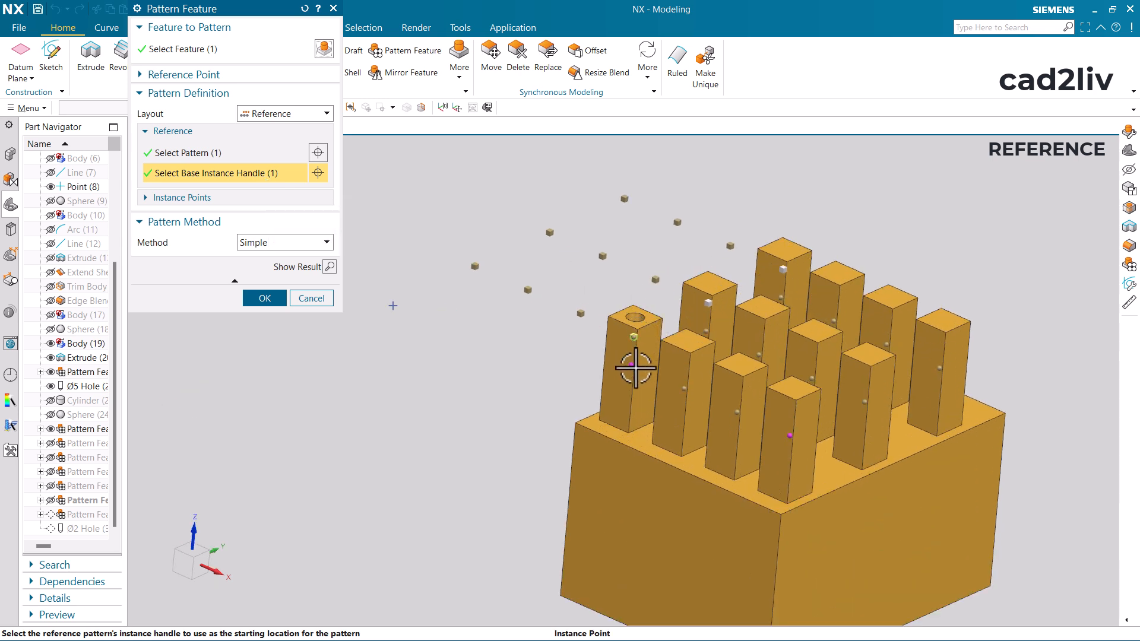
# - Set the base instance handle to the post with the original hole and finish editing the Reference pattern
pyautogui.click(636, 359)
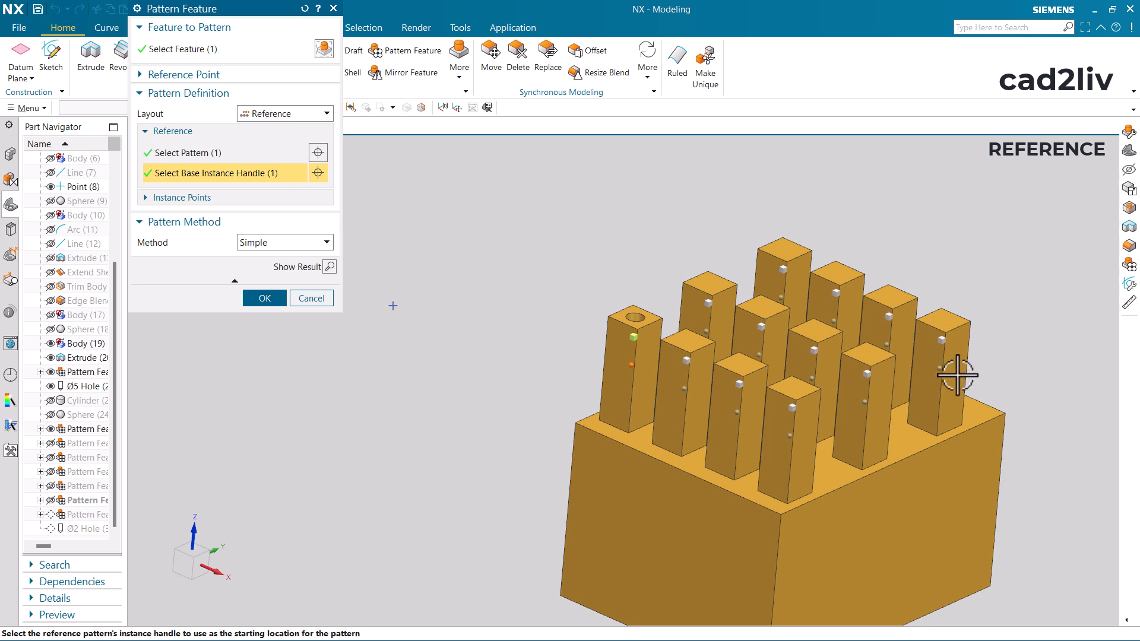
pyautogui.scroll(-2, 791, 358)
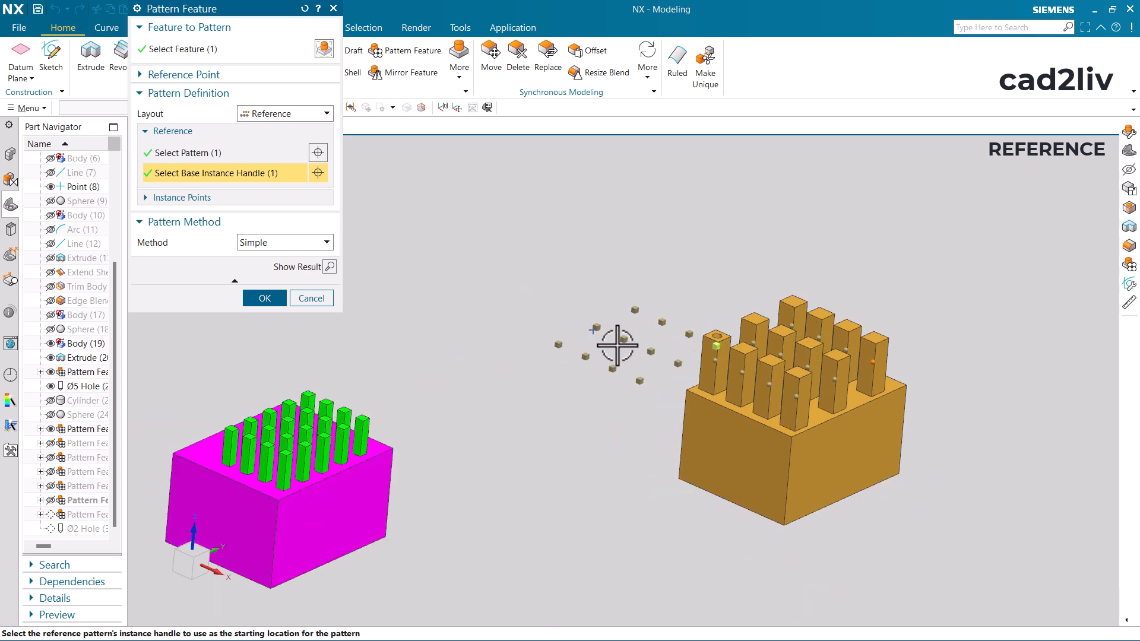
pyautogui.scroll(2, 720, 367)
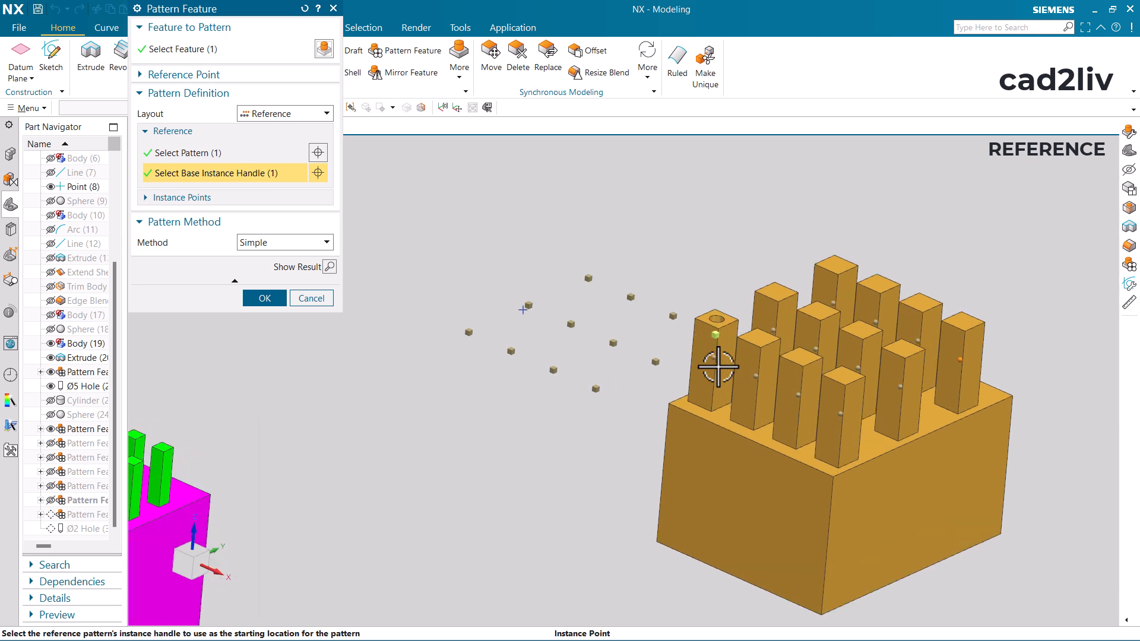
pyautogui.click(712, 360)
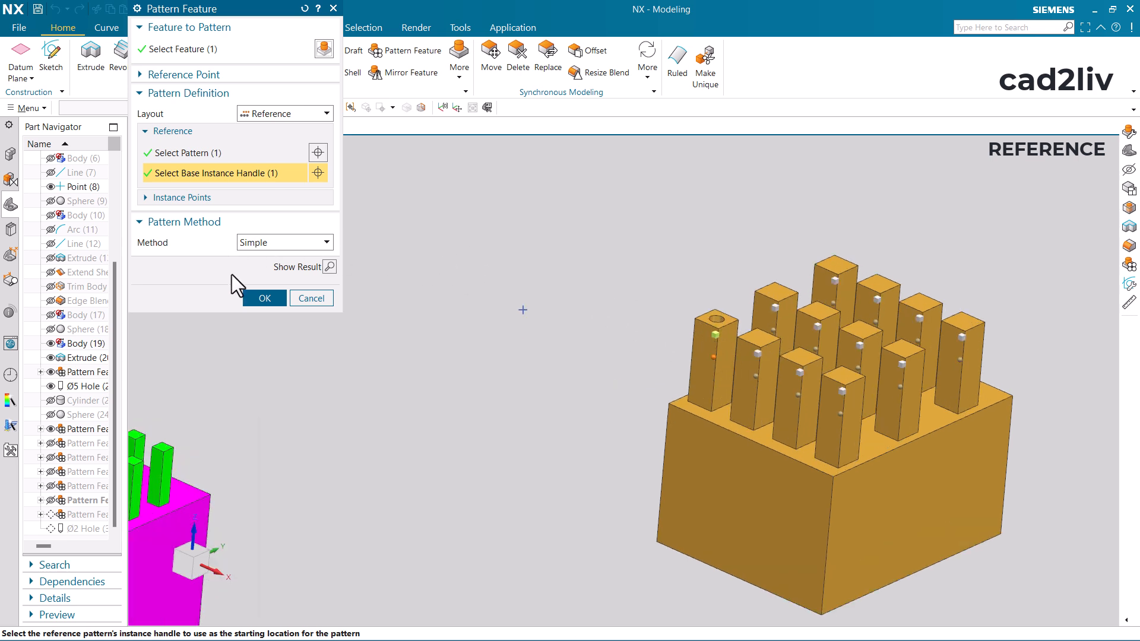
pyautogui.click(264, 298)
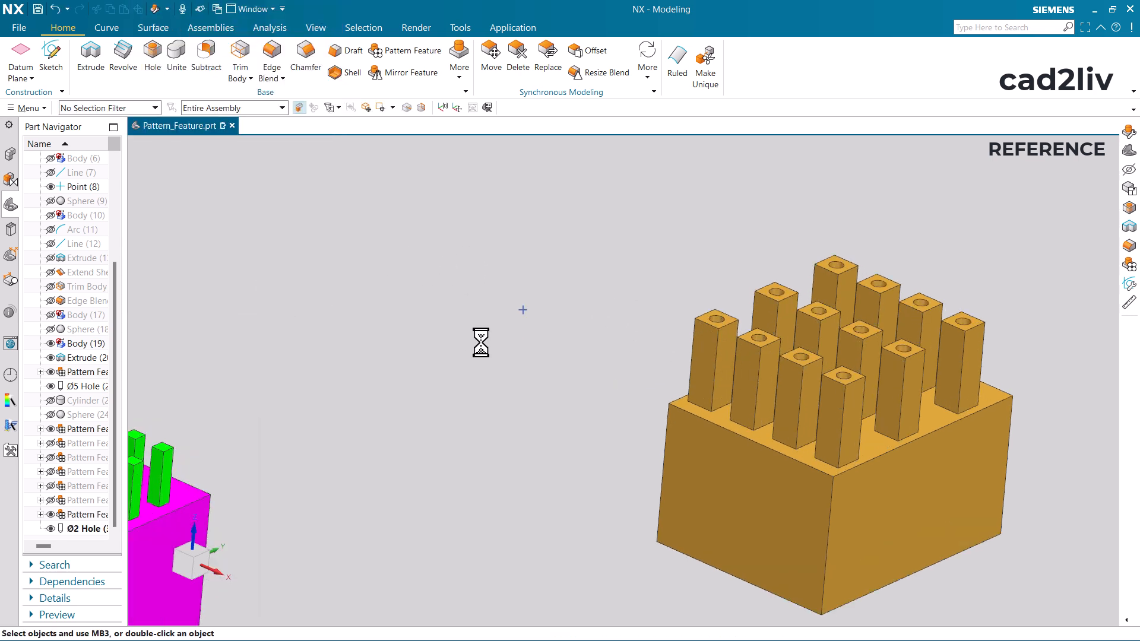
# - Restore the trimetric view, turn off layer 7 holding the orange model, and fit the remaining geometry
pyautogui.press('Home')
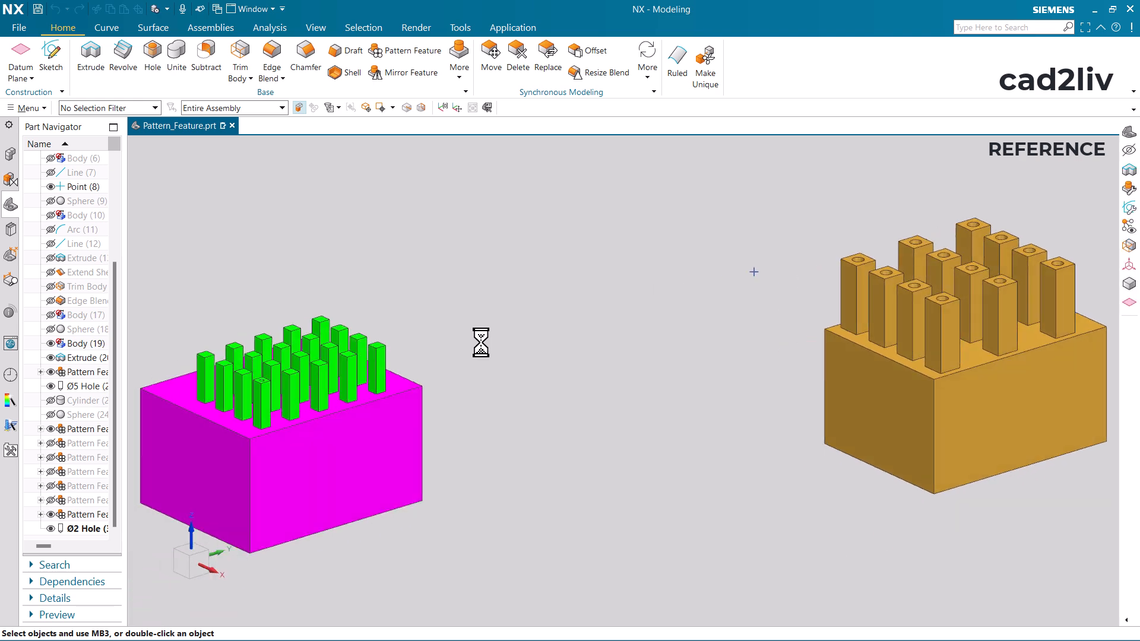
pyautogui.hotkey('ctrl', 'l')
pyautogui.click(179, 307)
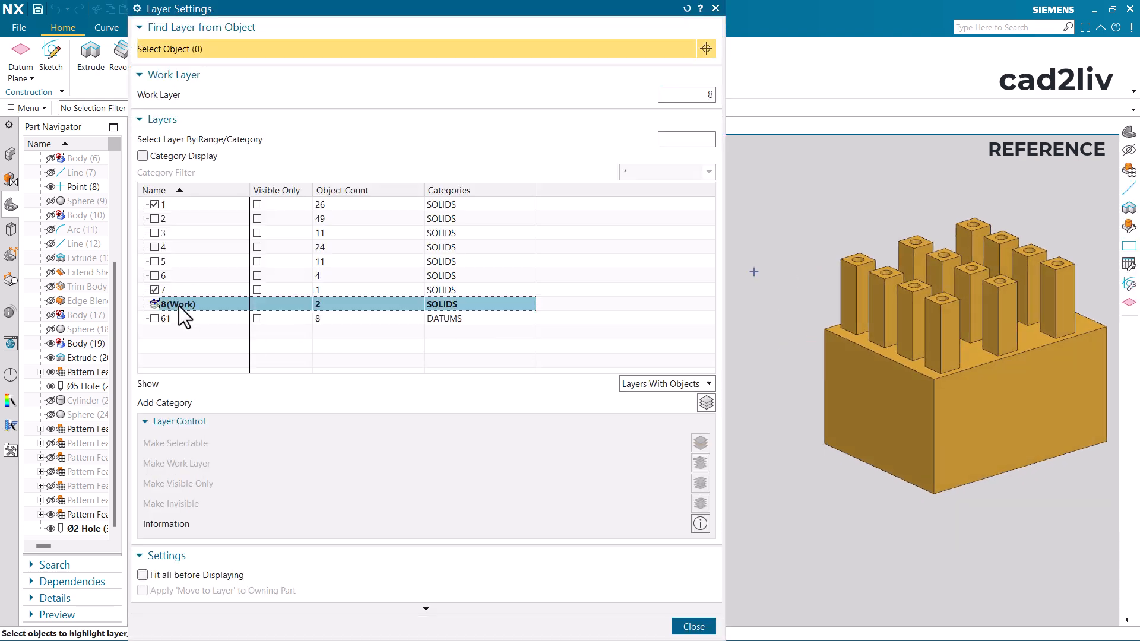
pyautogui.doubleClick(159, 300)
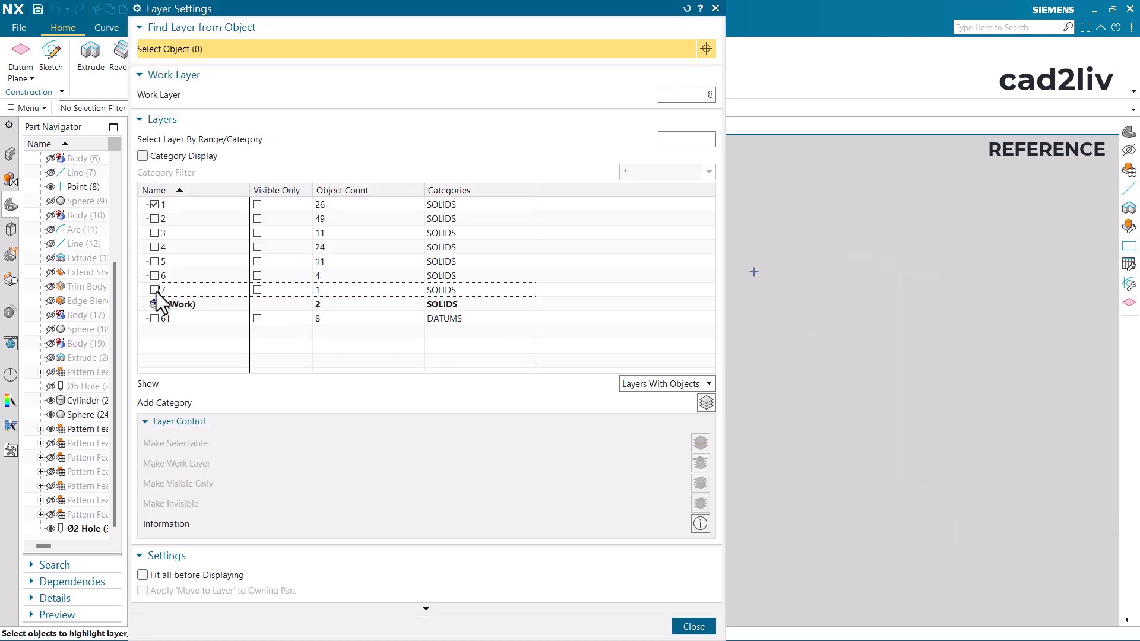
pyautogui.click(689, 626)
pyautogui.hotkey('ctrl', 'f')
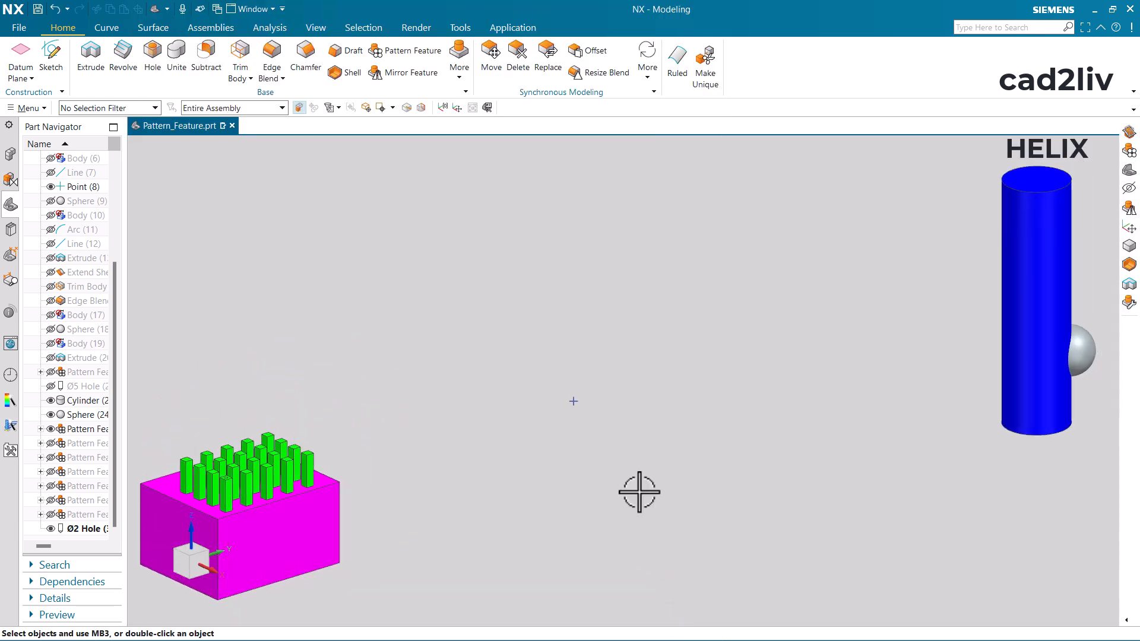
# - Turn off layer 1 holding the magenta block and fit the blue cylinder and sphere in the view
pyautogui.hotkey('ctrl', 'l')
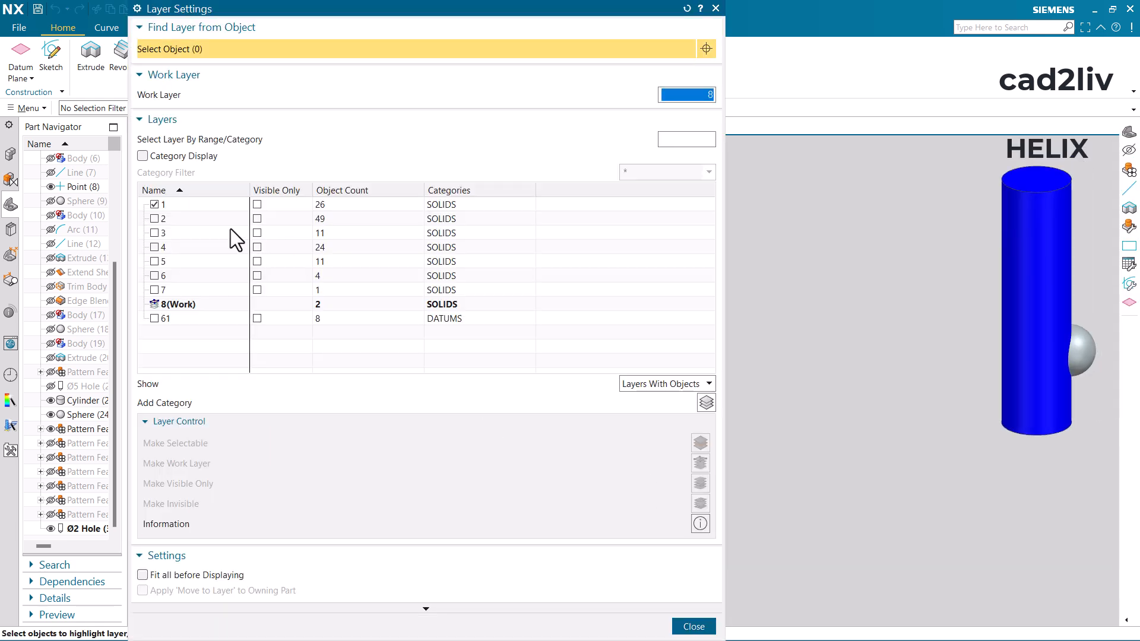
pyautogui.click(153, 204)
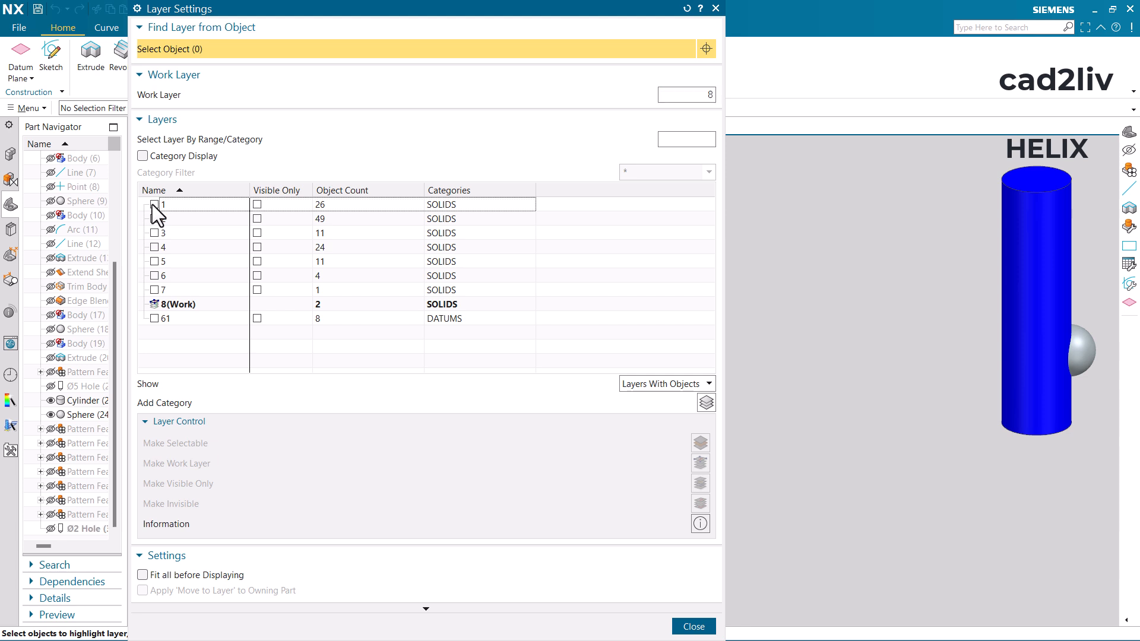
pyautogui.click(689, 626)
pyautogui.hotkey('ctrl', 'f')
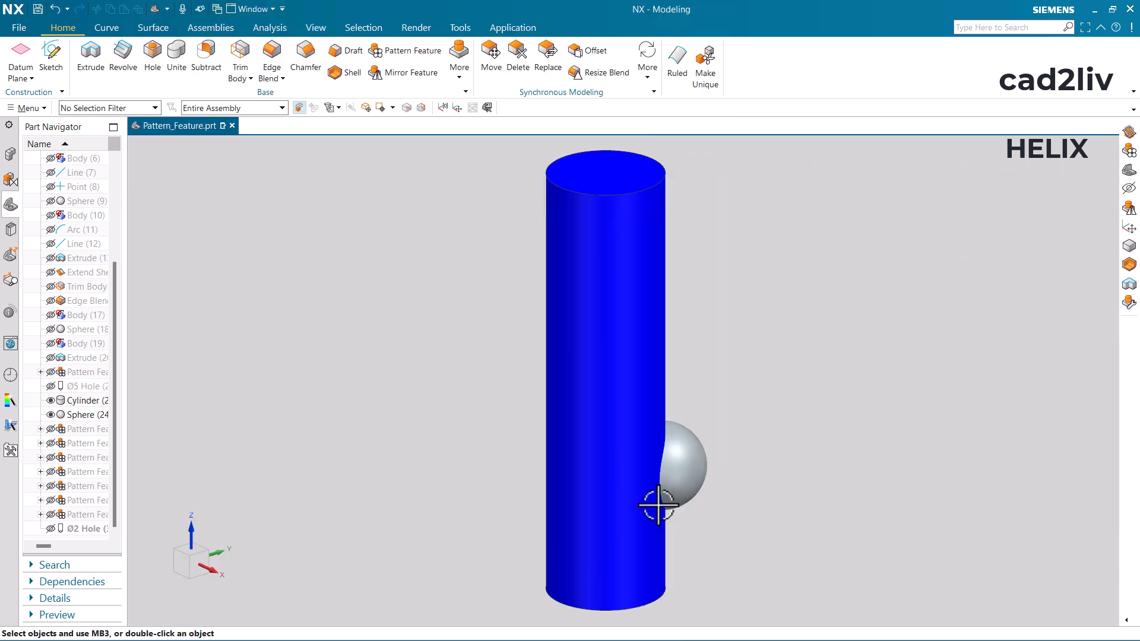
# - Start a Pattern Feature with the Helix layout and select the sphere on the cylinder's side as the feature to pattern
pyautogui.scroll(-1, 585, 379)
pyautogui.moveTo(585, 386)
pyautogui.mouseDown(button='middle')
pyautogui.moveTo(546, 386)
pyautogui.moveTo(575, 384)
pyautogui.mouseUp(button='middle')
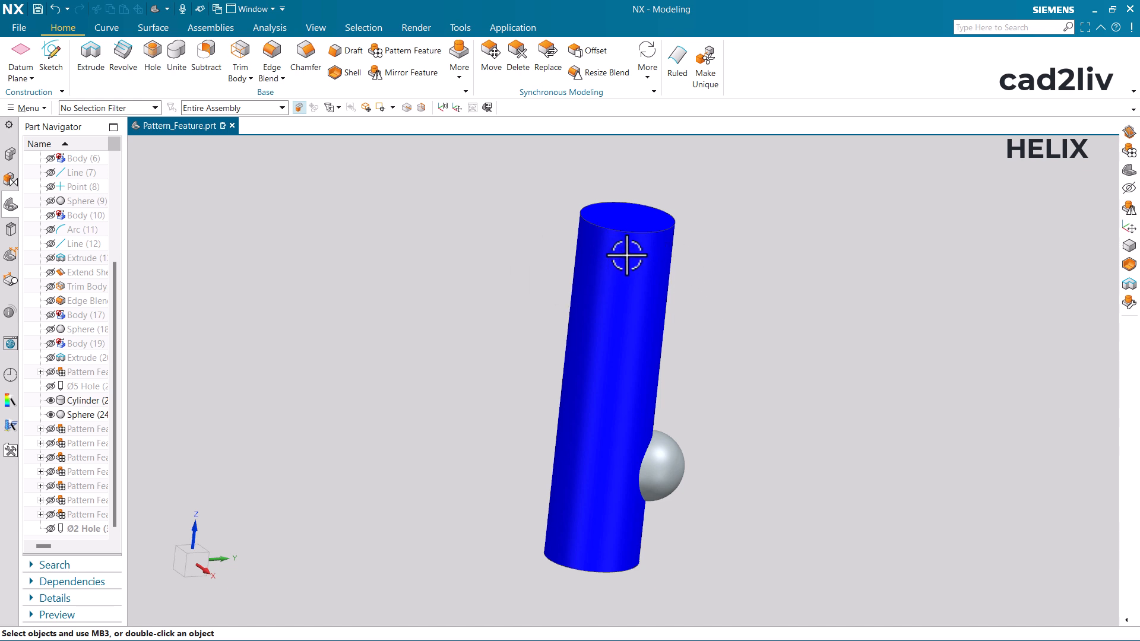
pyautogui.click(681, 348)
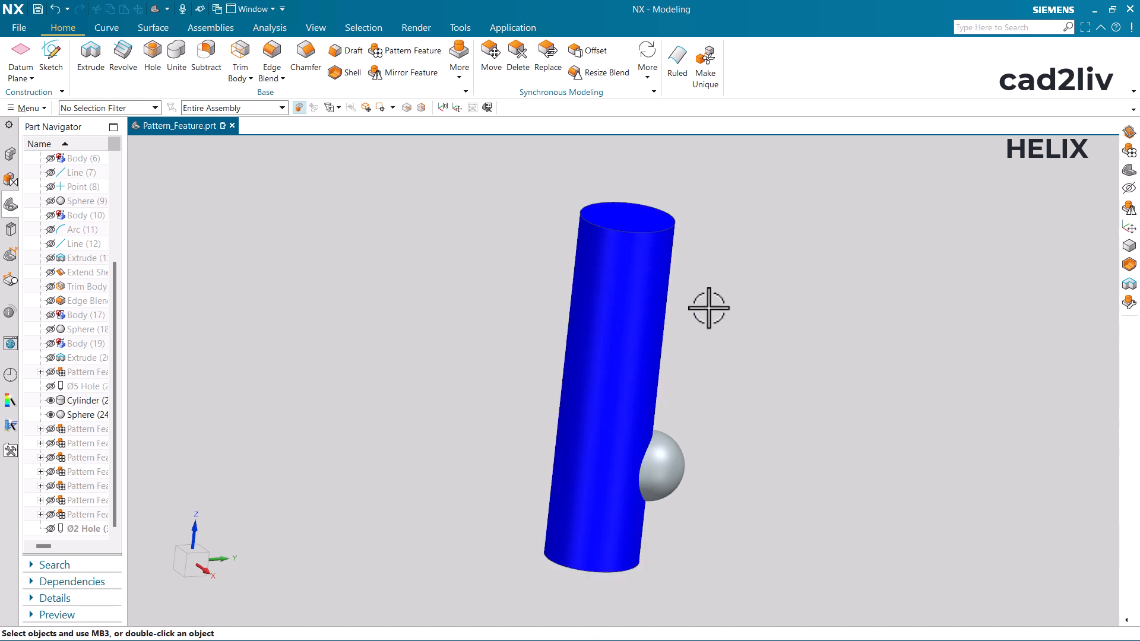
pyautogui.scroll(-2, 682, 297)
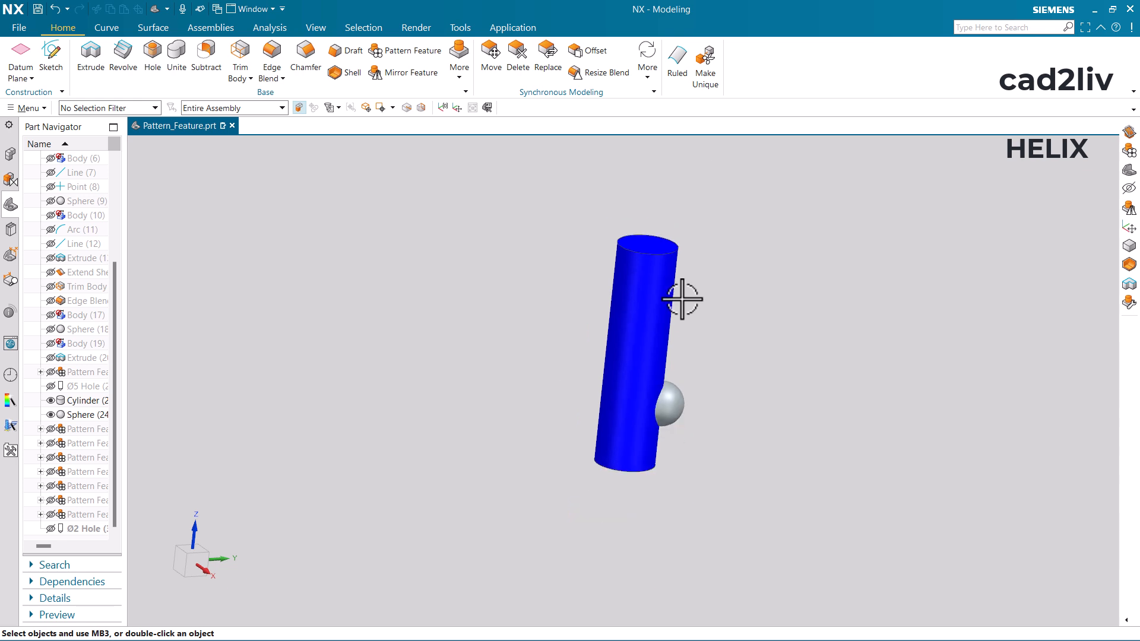
pyautogui.scroll(1, 674, 297)
pyautogui.moveTo(672, 298); pyautogui.dragTo(710, 297, button='middle')
pyautogui.click(415, 56)
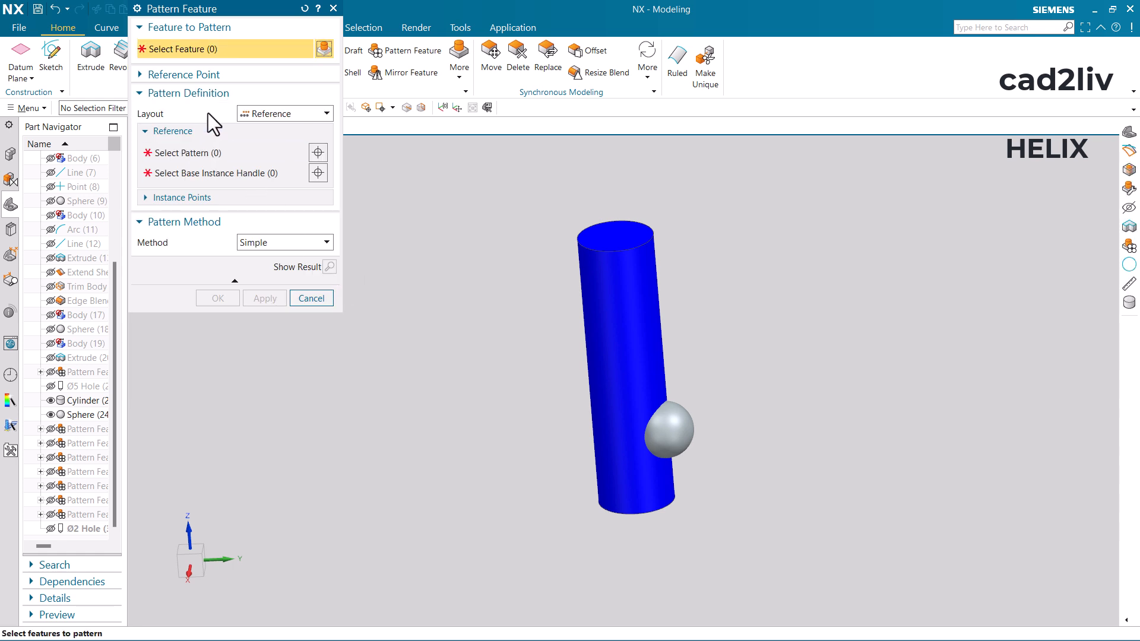
pyautogui.click(265, 112)
pyautogui.click(287, 222)
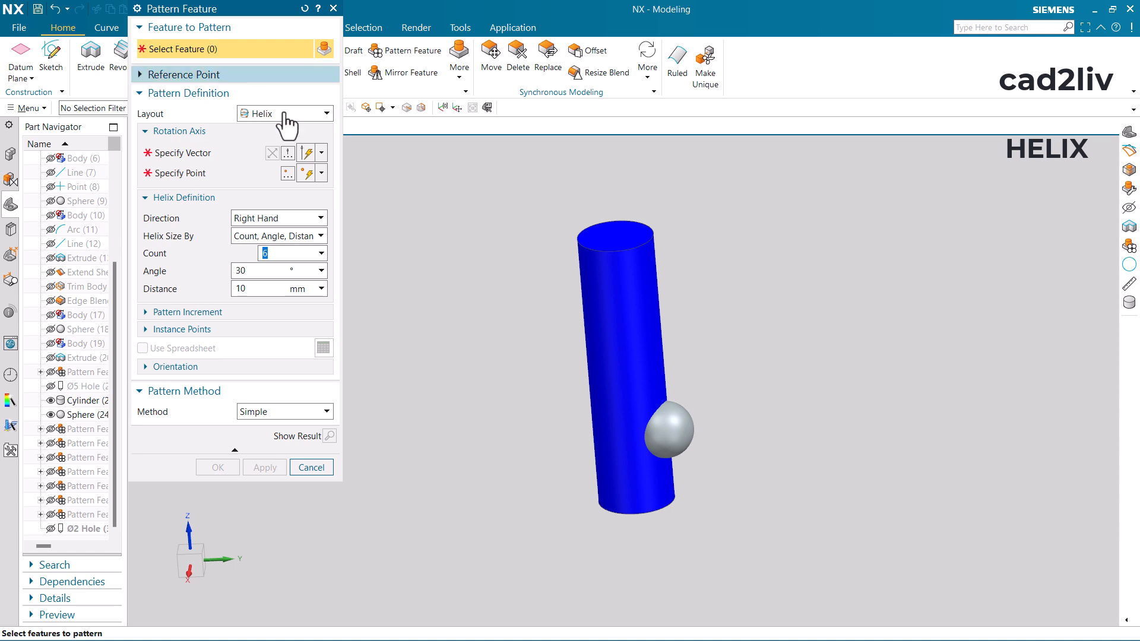
pyautogui.click(667, 423)
# - Define the helix rotation axis with the cylinder's axis as vector and its bottom circle's center as point
pyautogui.click(228, 158)
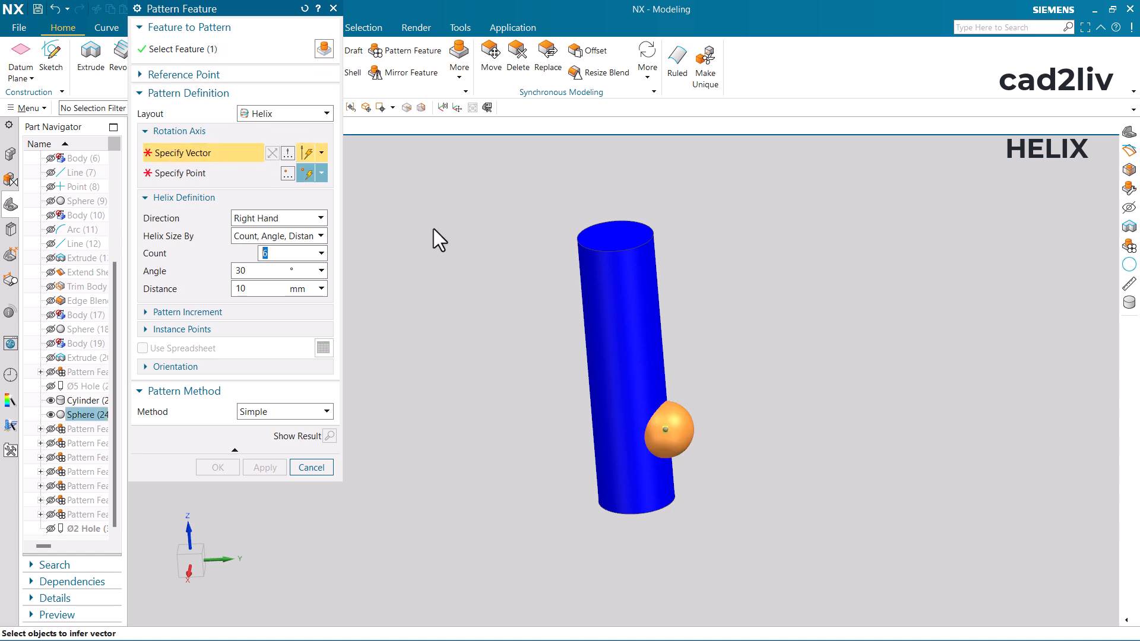
pyautogui.click(620, 350)
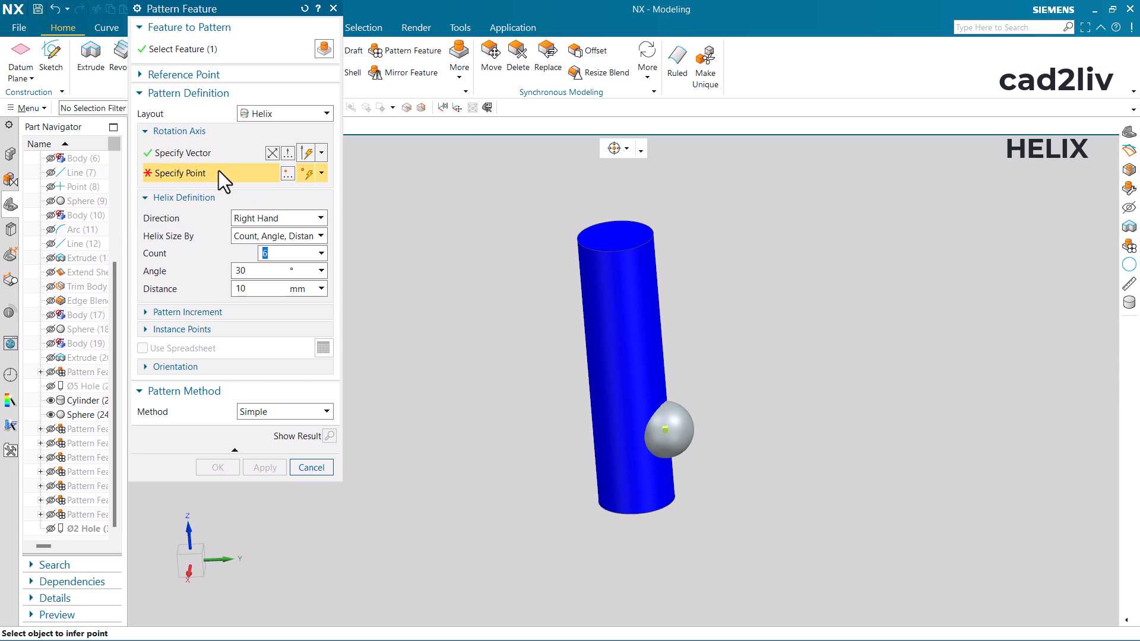
pyautogui.click(651, 512)
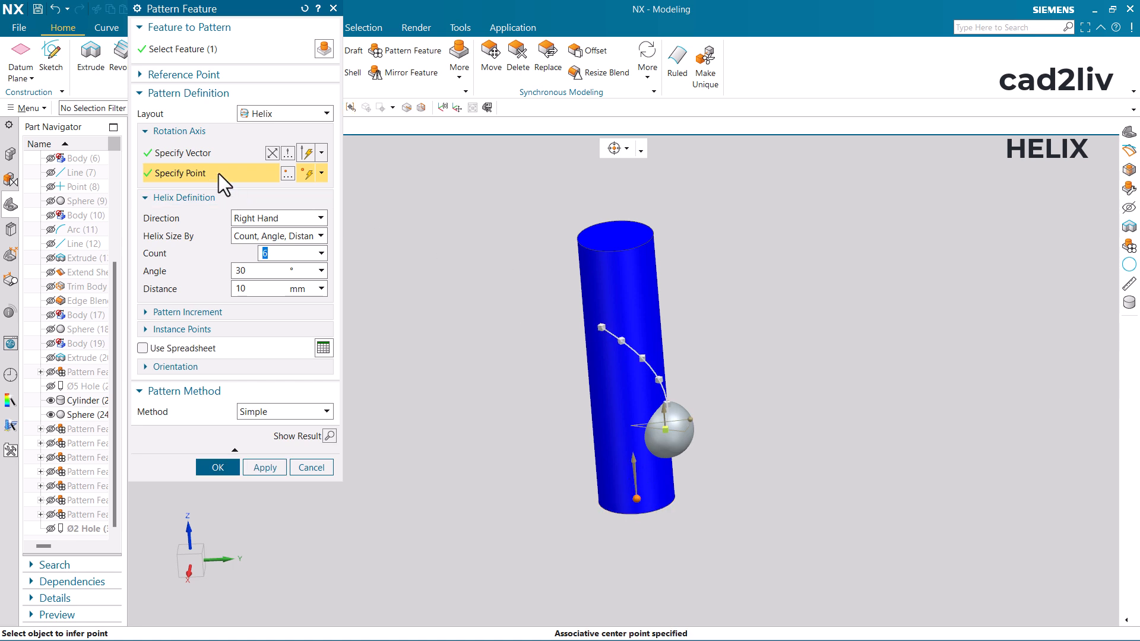
# - Try the Left Hand helix direction and switch back to Right Hand
pyautogui.moveTo(720, 414); pyautogui.dragTo(709, 484, button='middle')
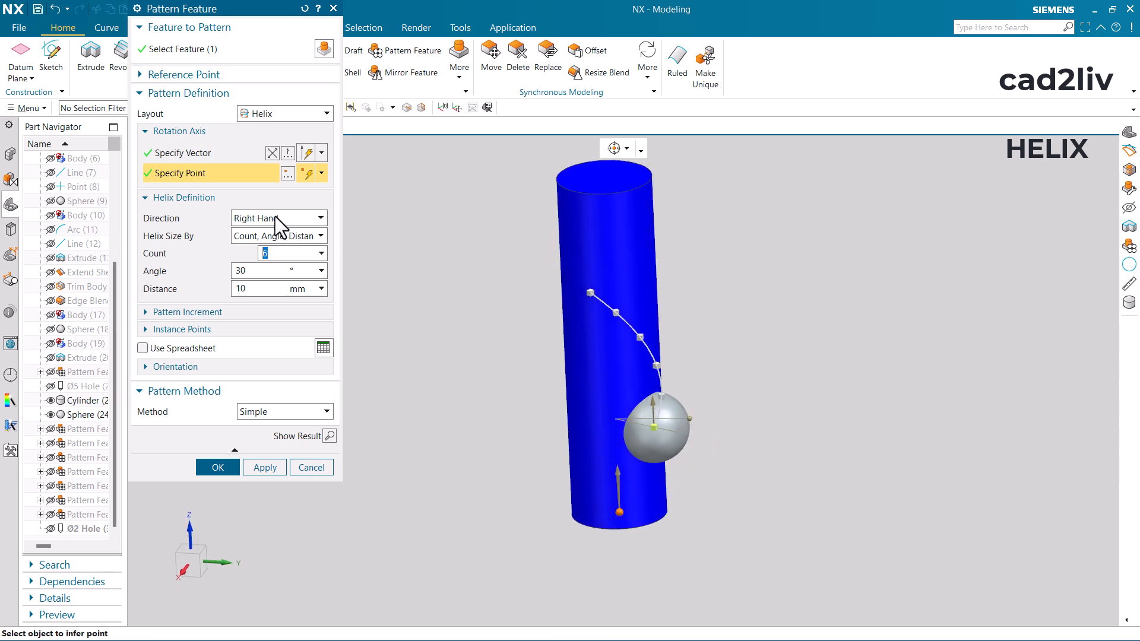
pyautogui.click(275, 218)
pyautogui.click(276, 246)
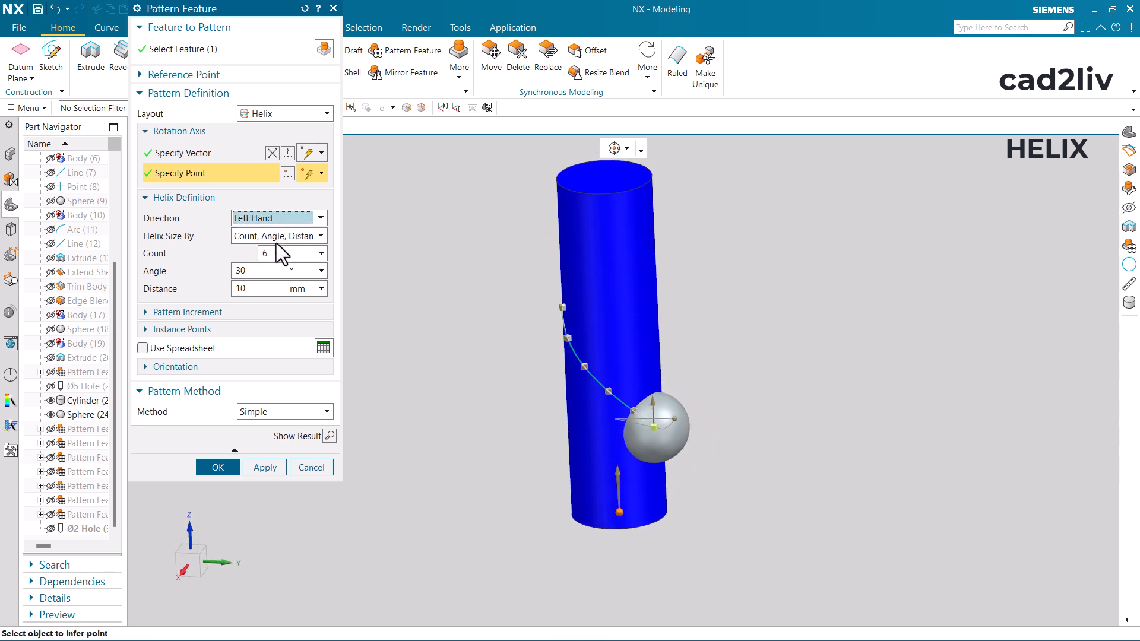
pyautogui.click(277, 219)
pyautogui.click(275, 232)
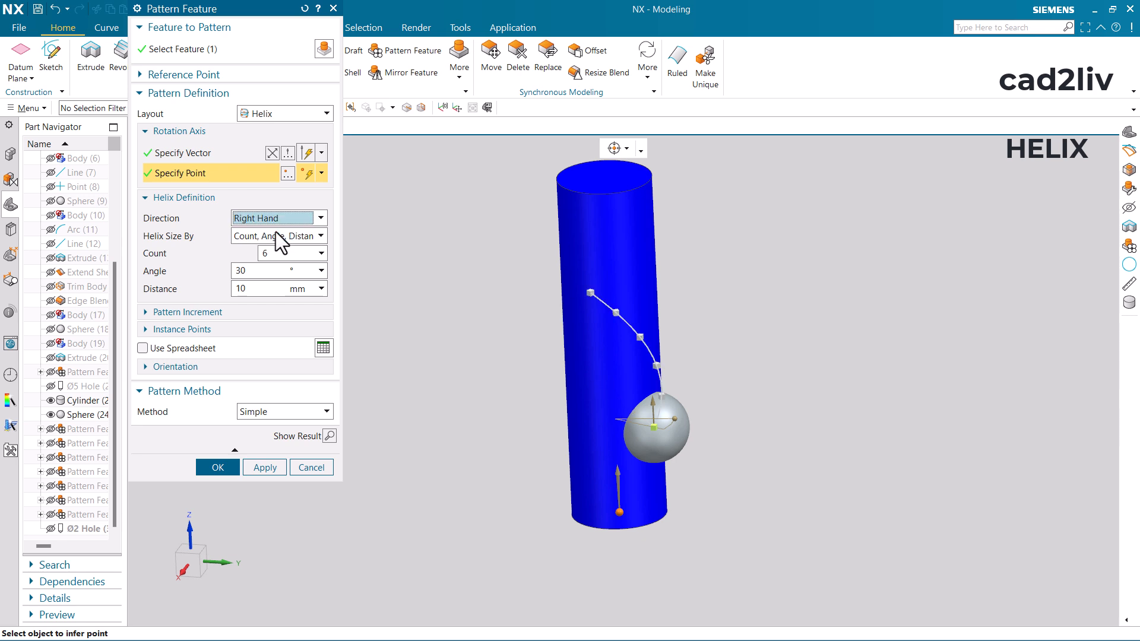
# - Try sizing the helix by Angle, Helix Pitch, Turns and return to Count, Angle, Distance
pyautogui.click(273, 239)
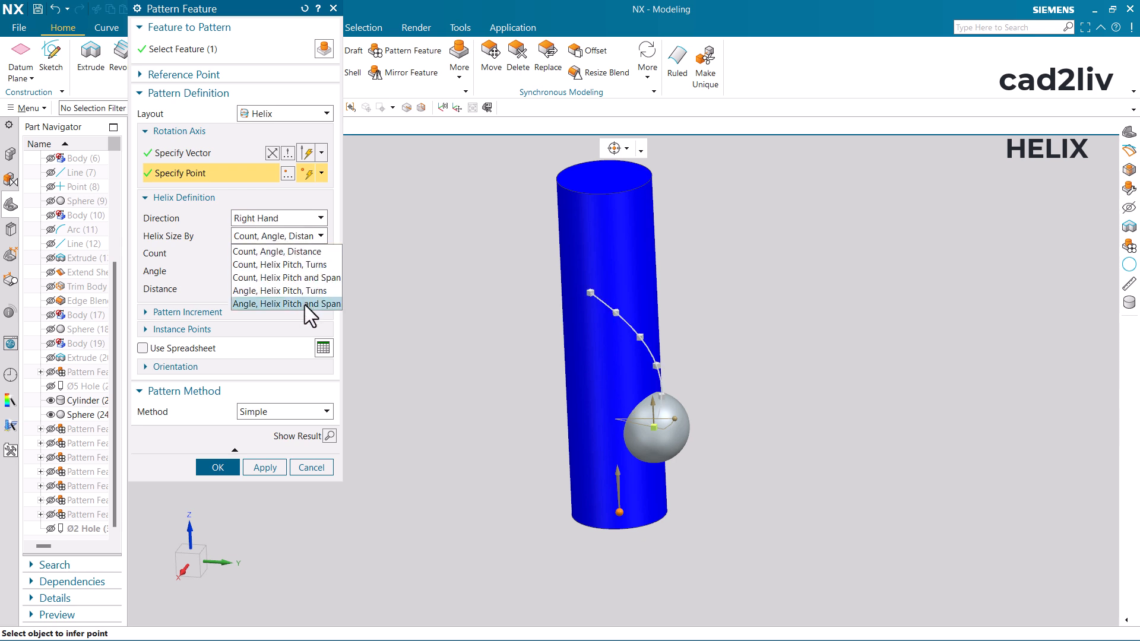
pyautogui.click(307, 289)
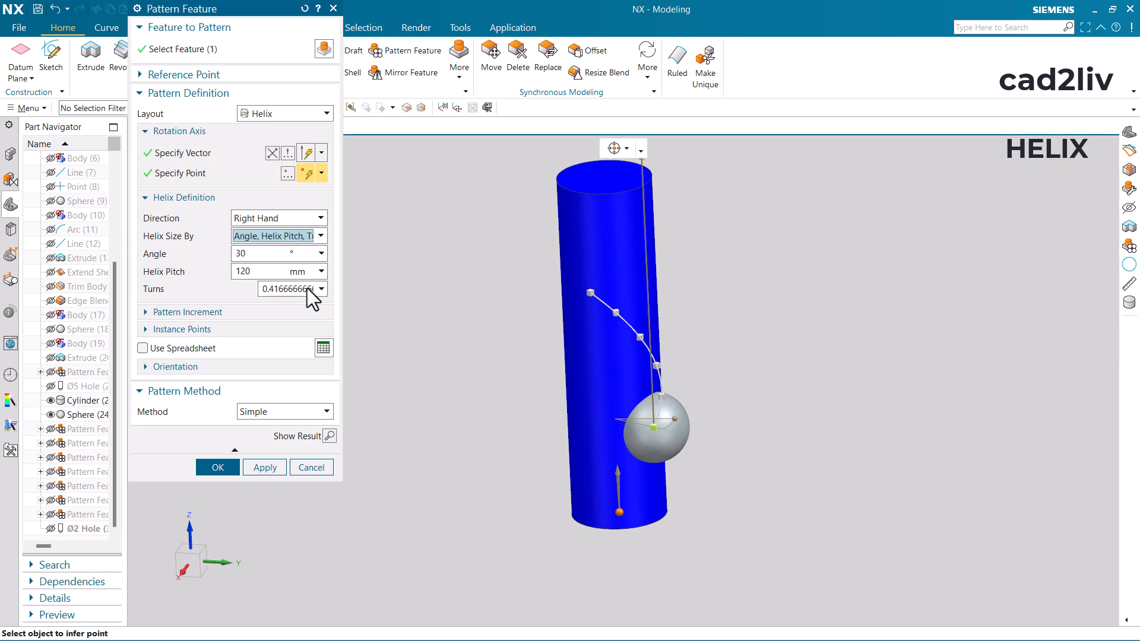
pyautogui.scroll(-2, 466, 355)
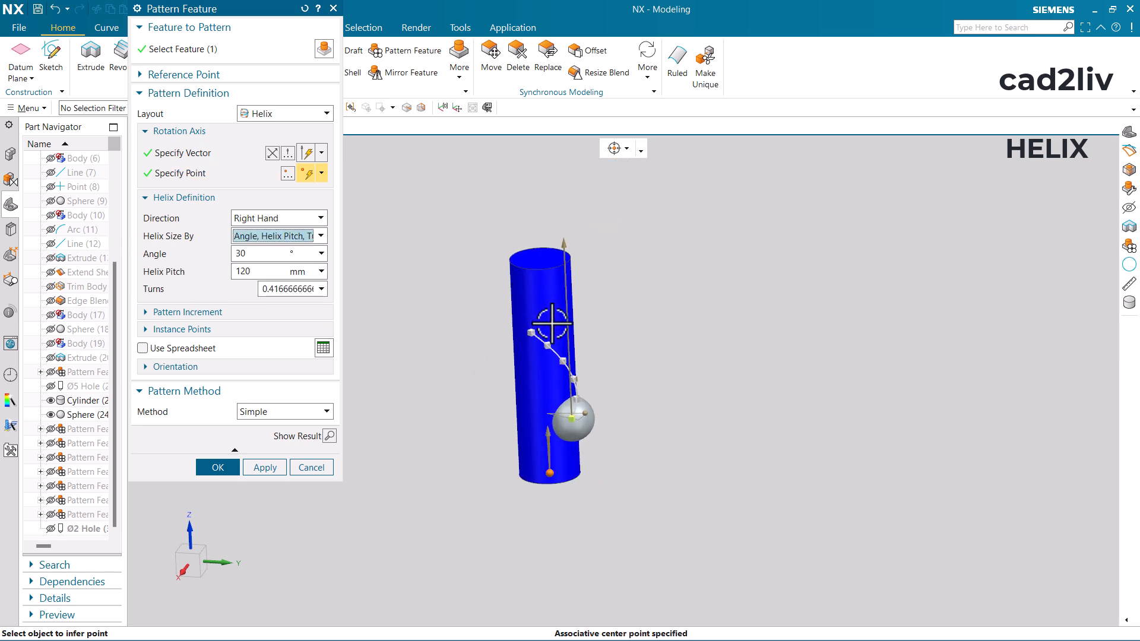
pyautogui.scroll(3, 549, 267)
pyautogui.click(272, 237)
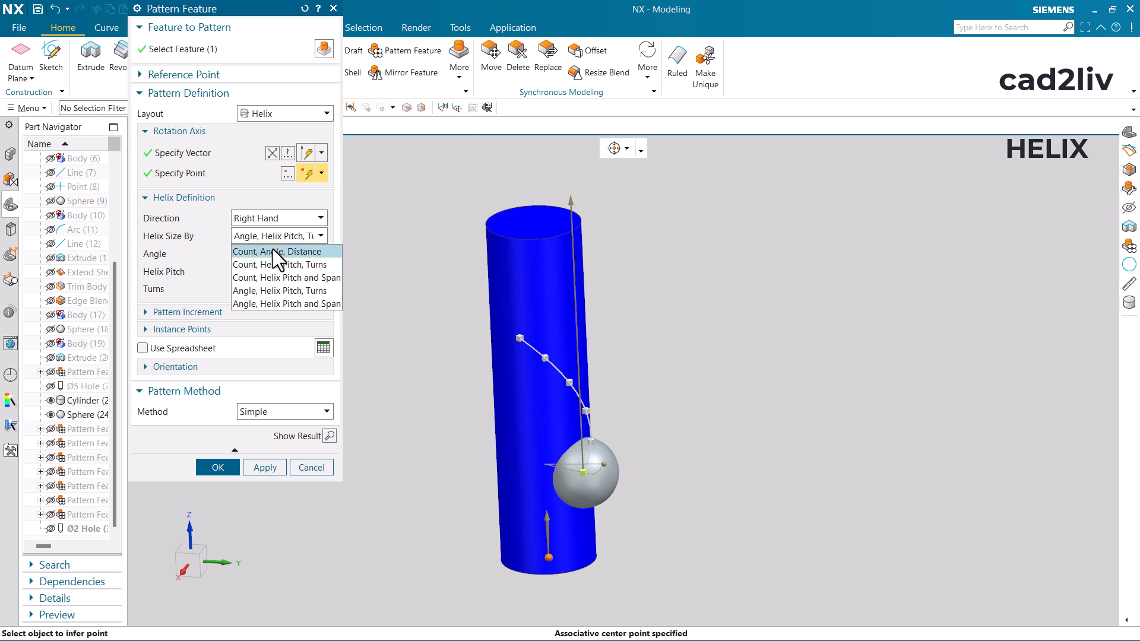
pyautogui.click(272, 251)
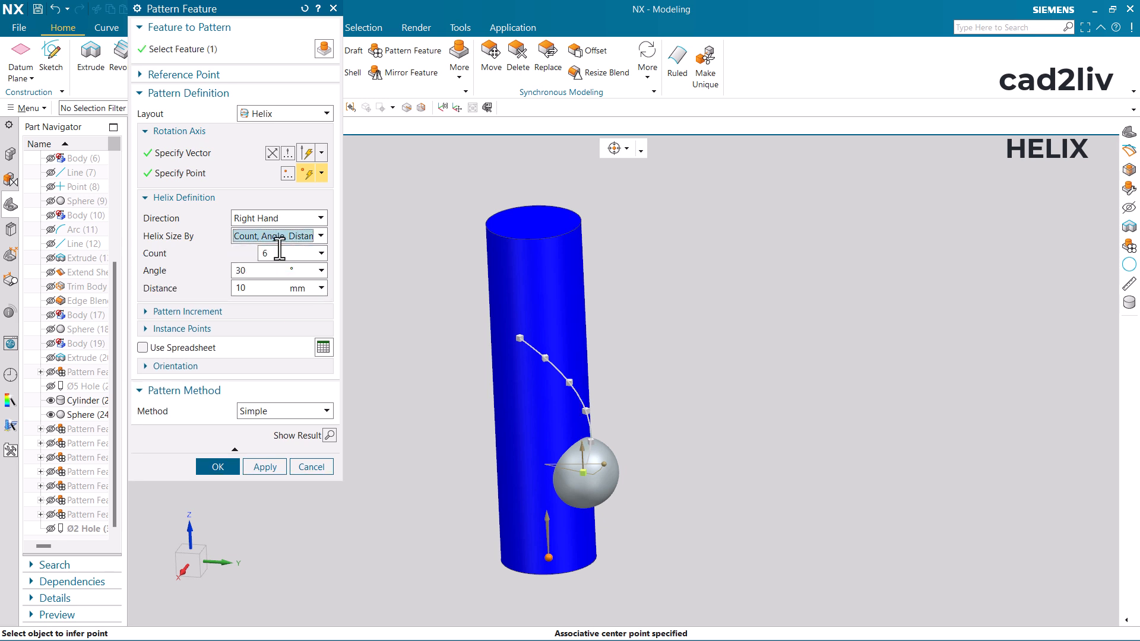
# - Set the helix pattern's count to 8 and its angle to 60°
pyautogui.doubleClick(286, 252)
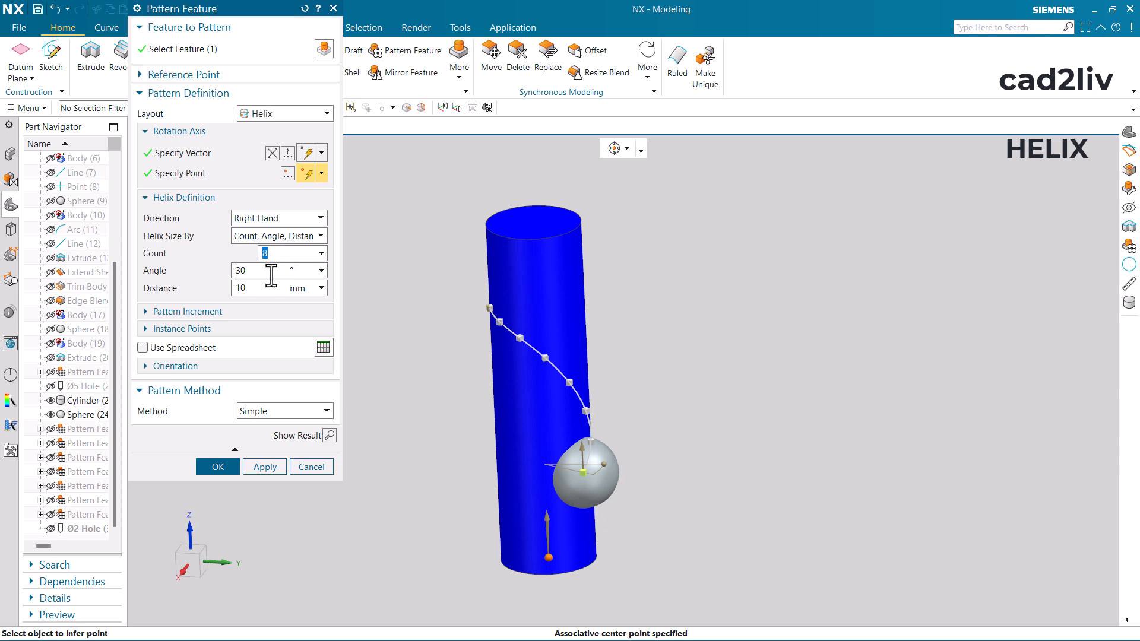
pyautogui.doubleClick(271, 272)
pyautogui.write('60')
pyautogui.press('Return')
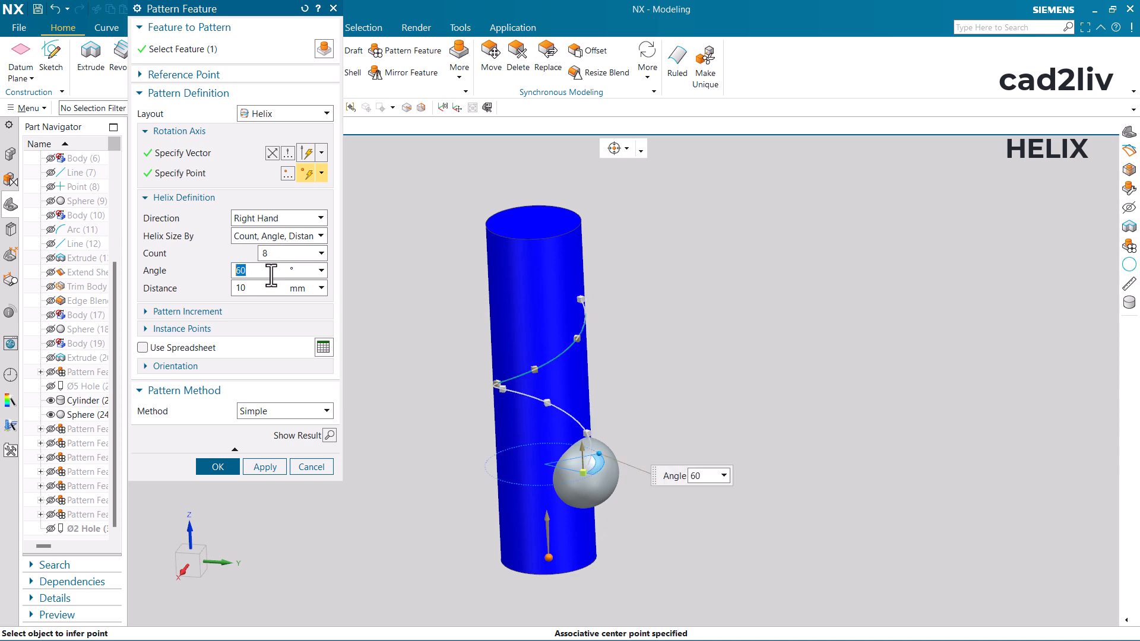
# - Adjust the helix pattern with its preview handles to an angle of 111° and a distance of 14 mm
pyautogui.moveTo(546, 300)
pyautogui.mouseDown(button='middle')
pyautogui.moveTo(509, 320)
pyautogui.moveTo(537, 309)
pyautogui.mouseUp(button='middle')
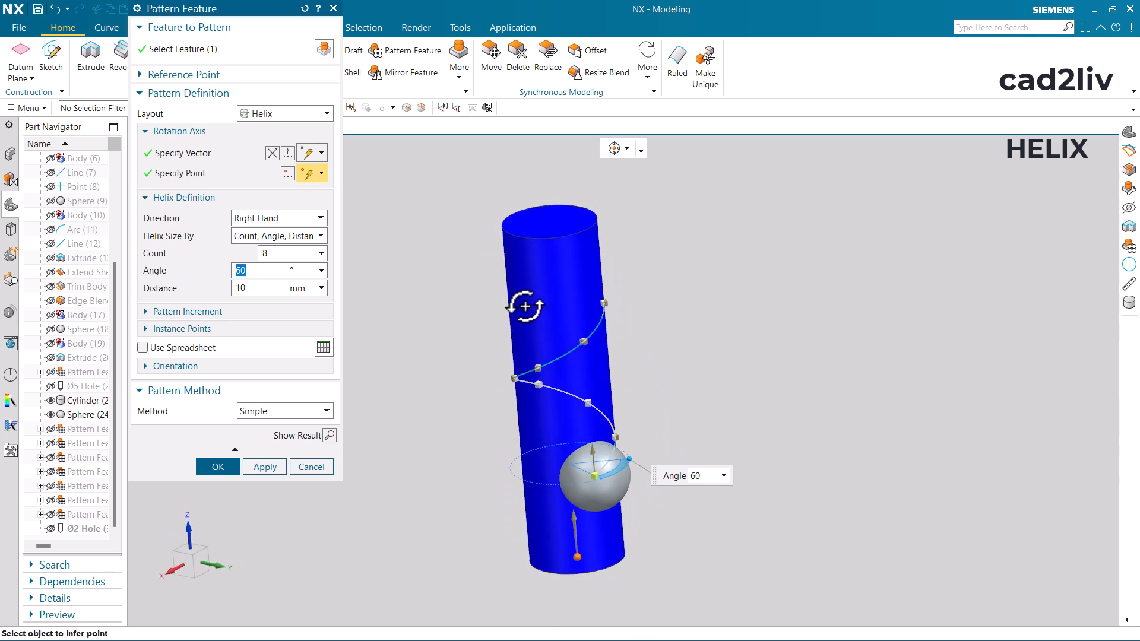
pyautogui.moveTo(633, 453); pyautogui.dragTo(628, 439)
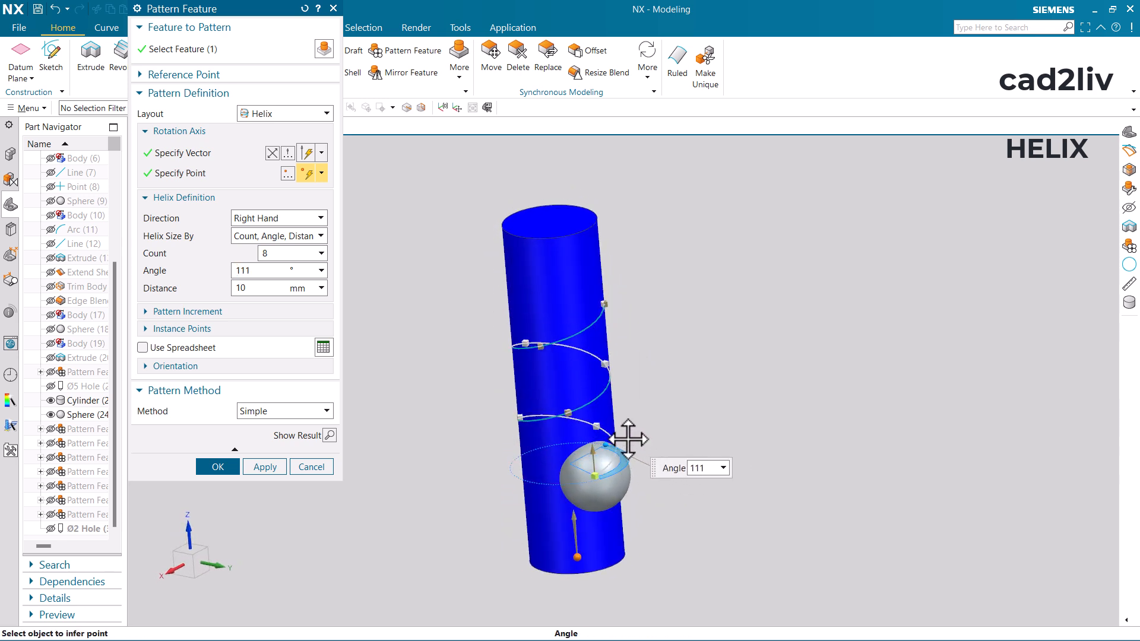
pyautogui.click(254, 289)
pyautogui.moveTo(593, 450); pyautogui.dragTo(590, 441)
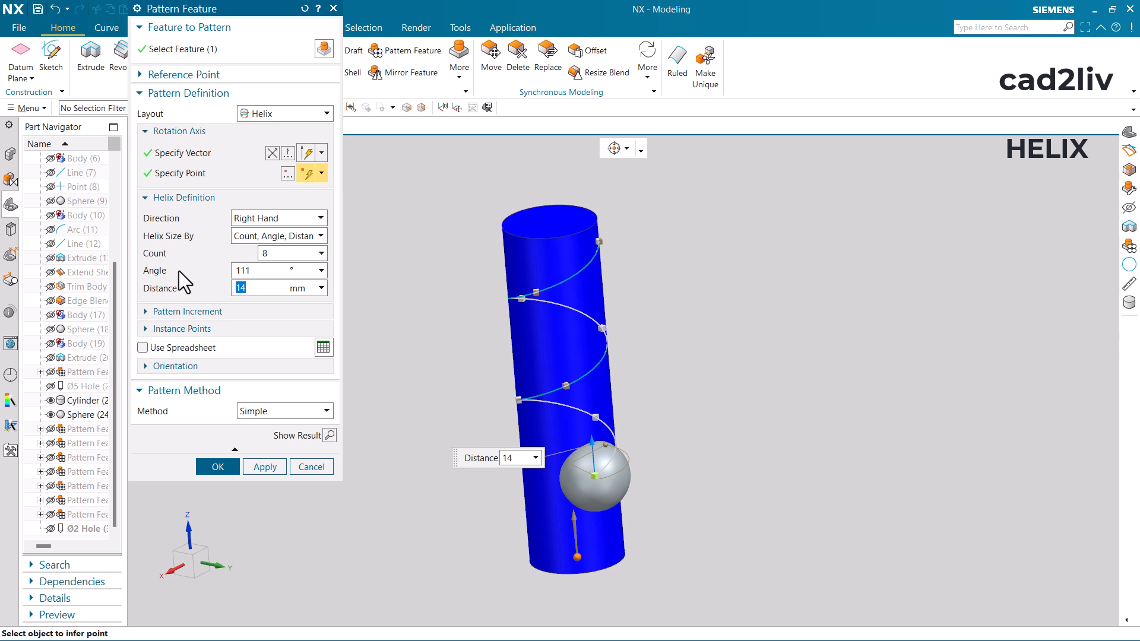
pyautogui.click(249, 271)
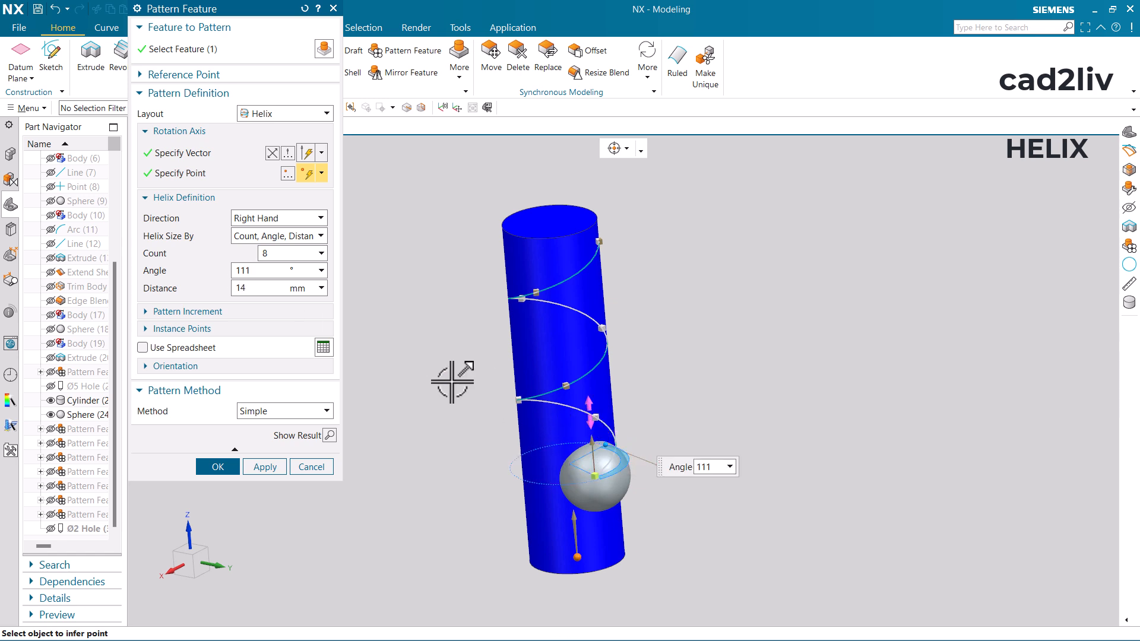
pyautogui.click(254, 291)
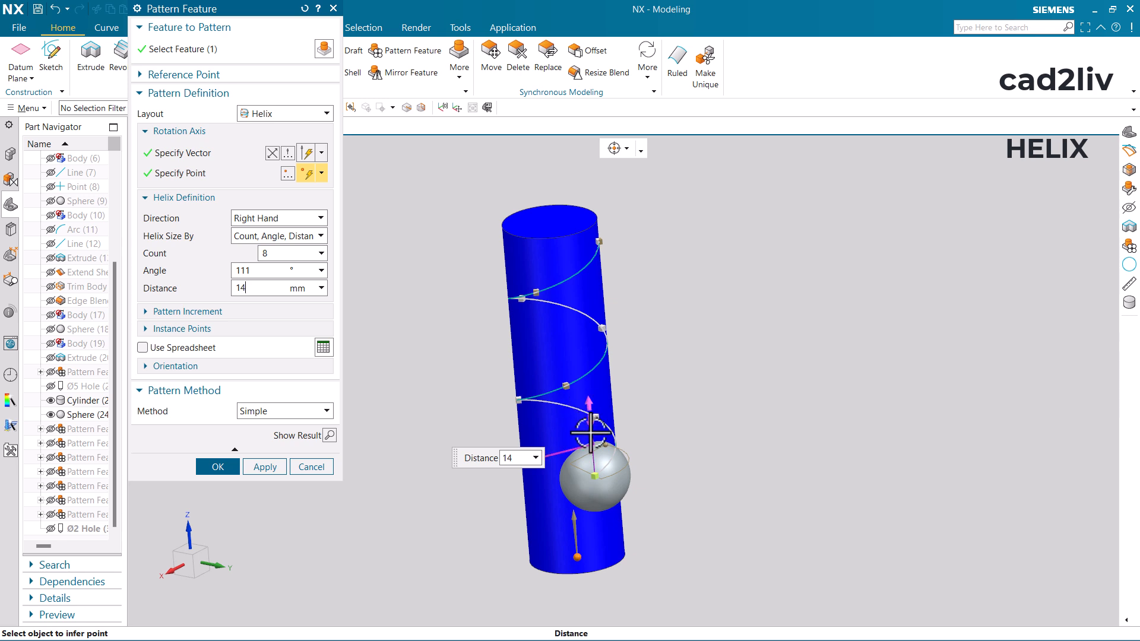
# - Preview the helix pattern's result around the blue cylinder and create the pattern feature
pyautogui.moveTo(592, 442)
pyautogui.mouseDown()
pyautogui.moveTo(591, 422)
pyautogui.moveTo(592, 442)
pyautogui.mouseUp()
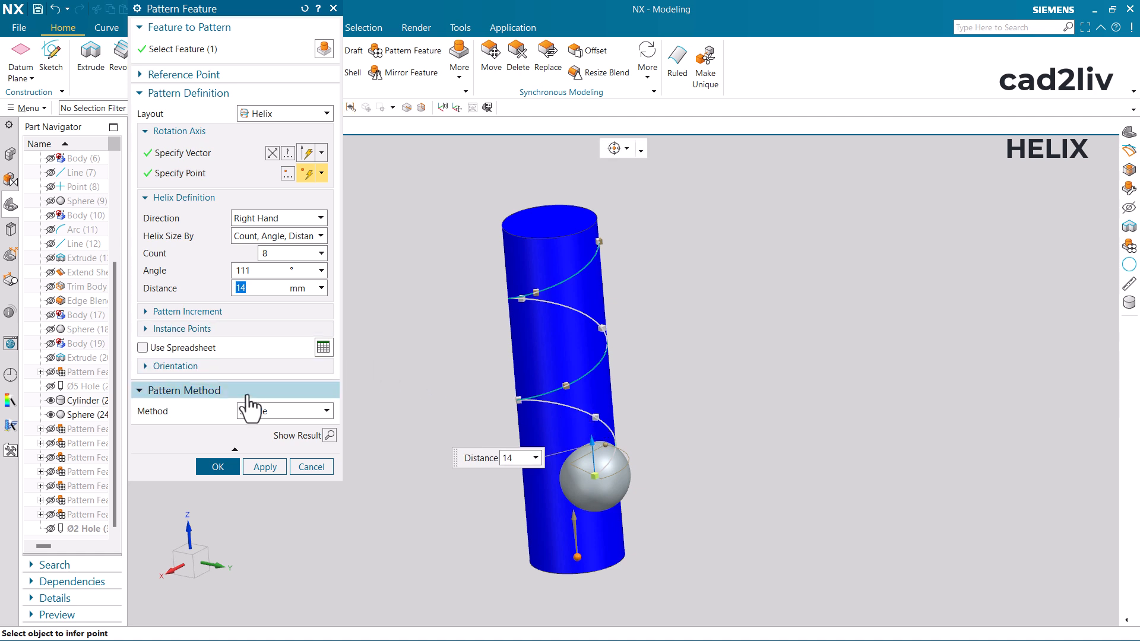
pyautogui.click(331, 435)
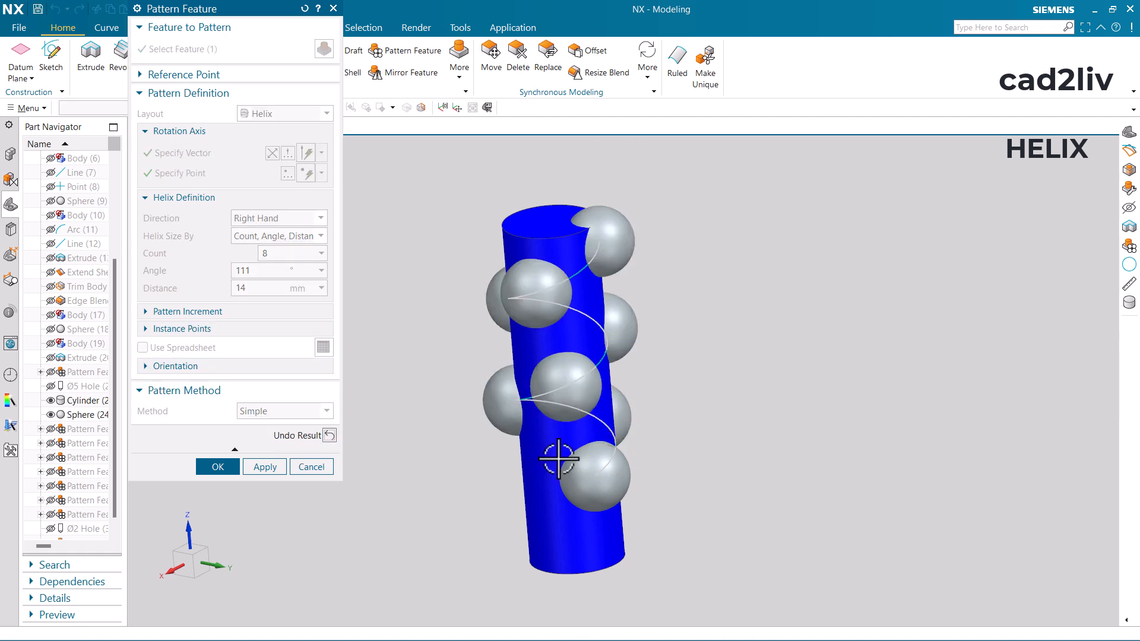
pyautogui.moveTo(559, 459); pyautogui.dragTo(600, 471, button='middle')
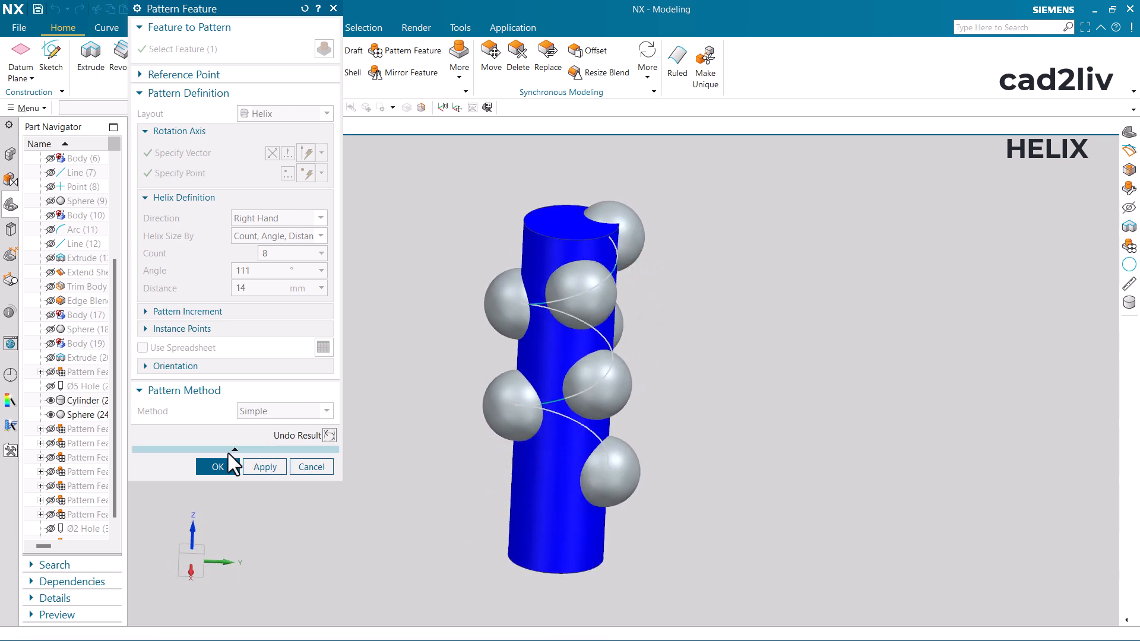
pyautogui.click(217, 466)
pyautogui.moveTo(226, 466); pyautogui.dragTo(324, 452, button='middle')
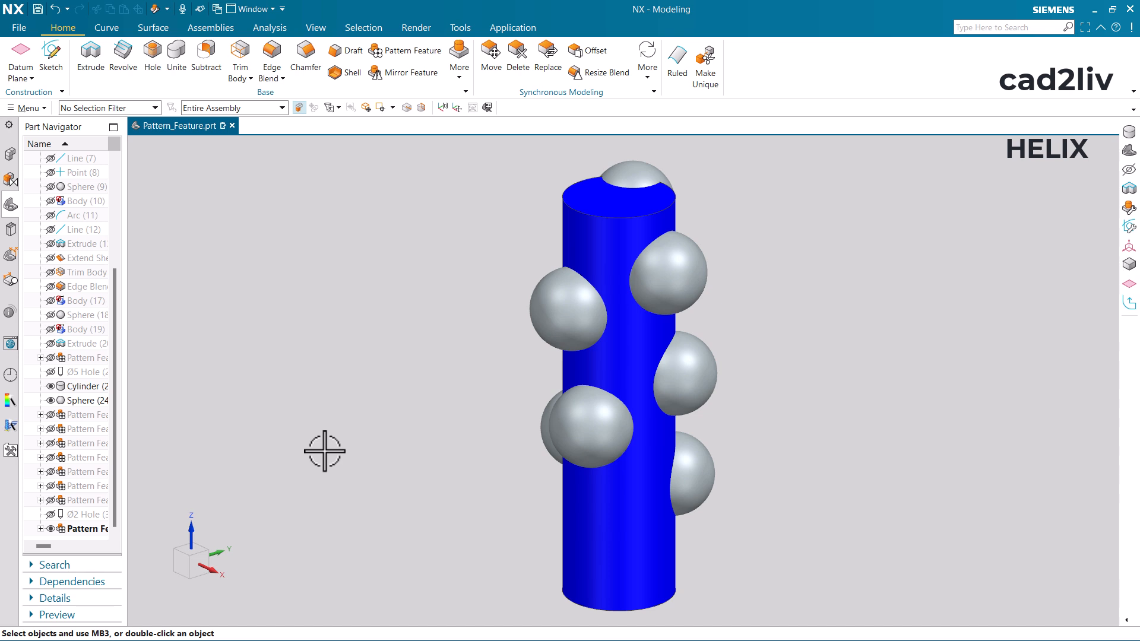
# - Edit the helix pattern feature and delete one instance point about midway up the cylinder, then apply the edit
pyautogui.click(84, 528)
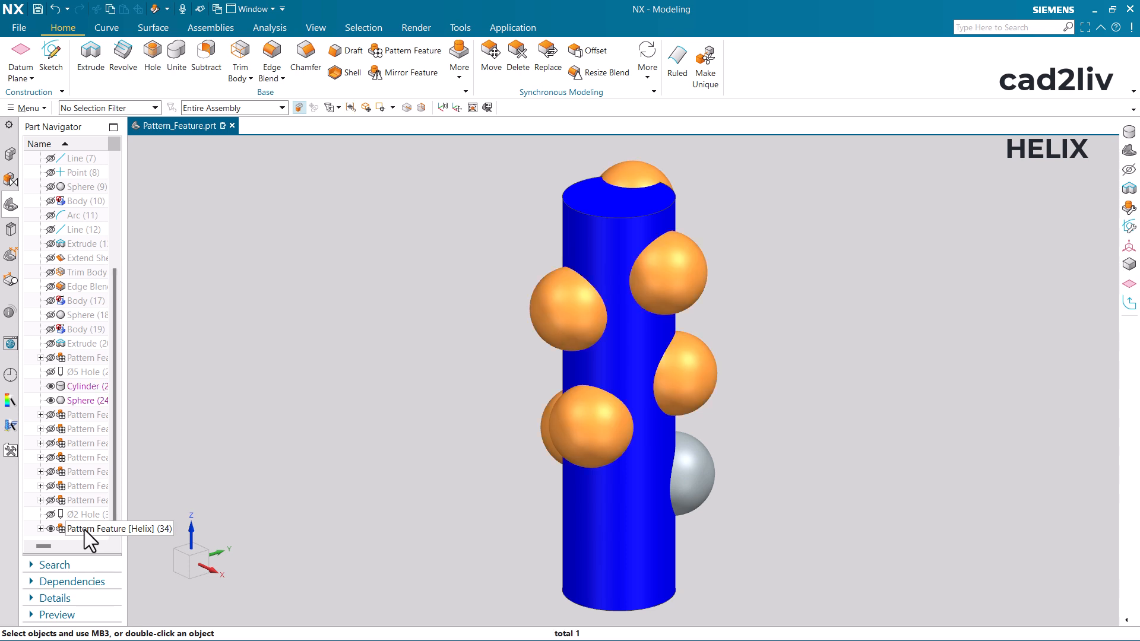
pyautogui.rightClick(84, 530)
pyautogui.click(172, 318)
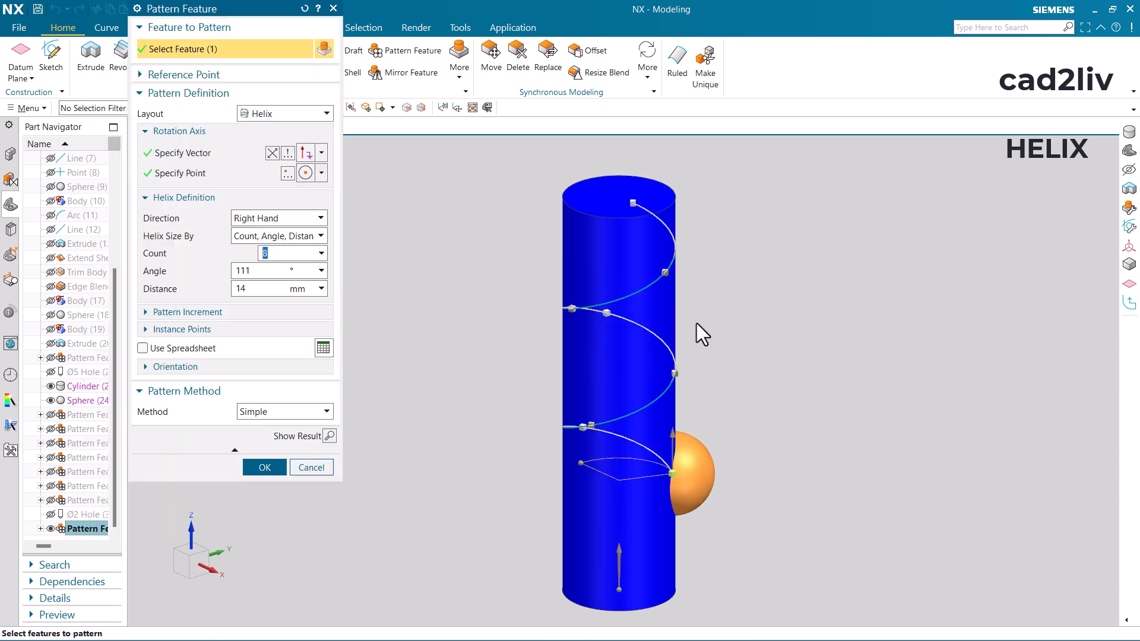
pyautogui.moveTo(667, 334); pyautogui.dragTo(611, 326, button='middle')
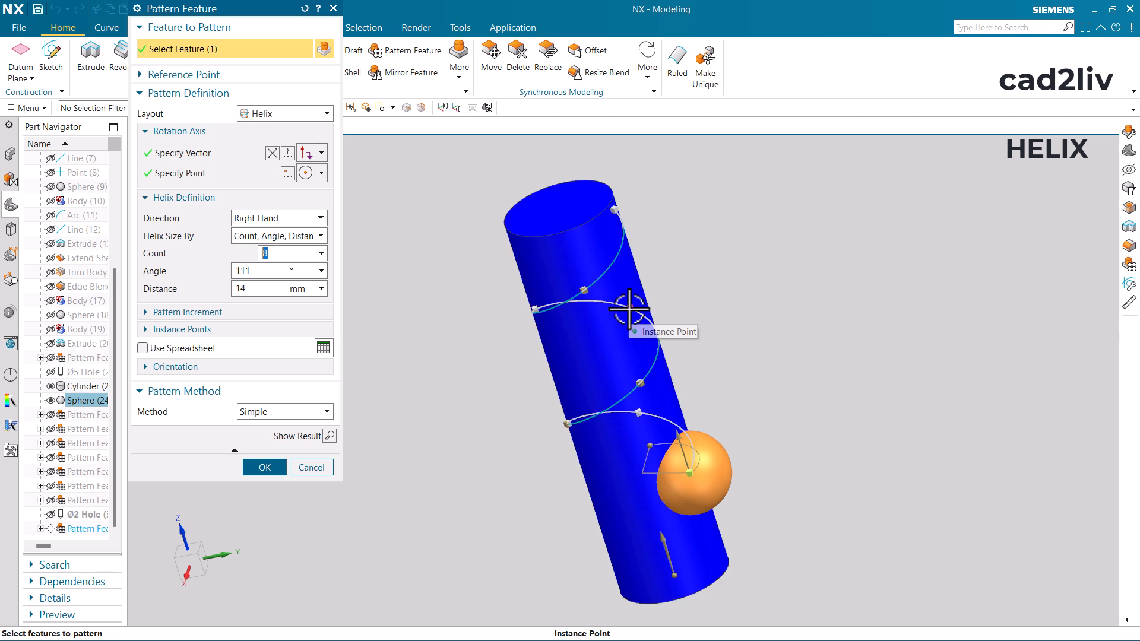
pyautogui.moveTo(629, 308); pyautogui.dragTo(656, 300, button='middle')
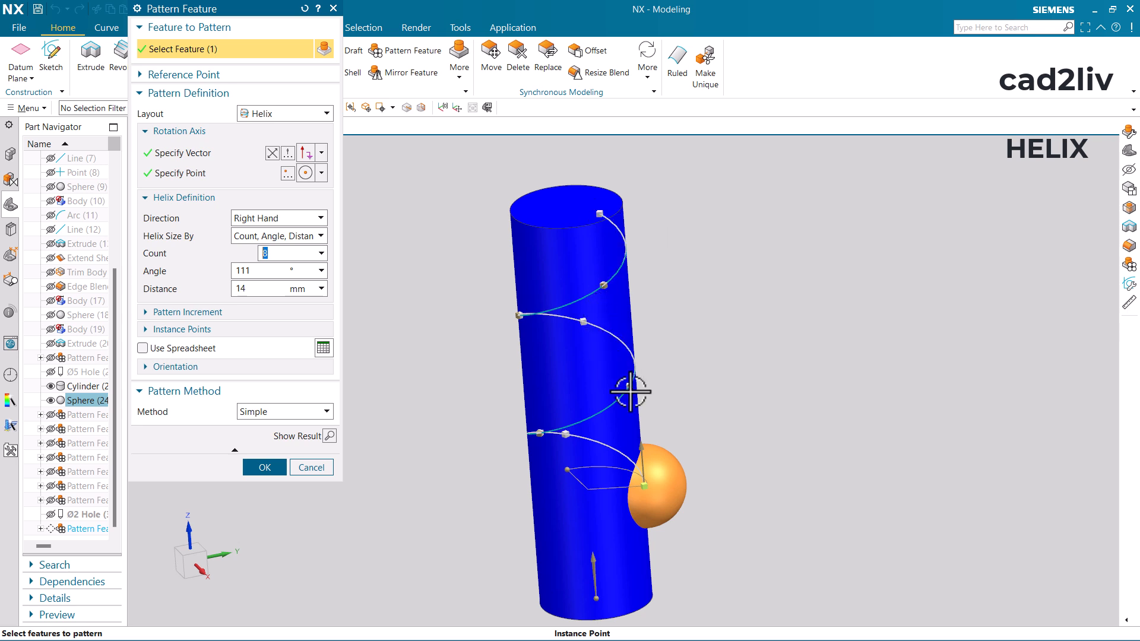
pyautogui.moveTo(610, 377)
pyautogui.mouseDown(button='middle')
pyautogui.moveTo(600, 382)
pyautogui.moveTo(611, 368)
pyautogui.mouseUp(button='middle')
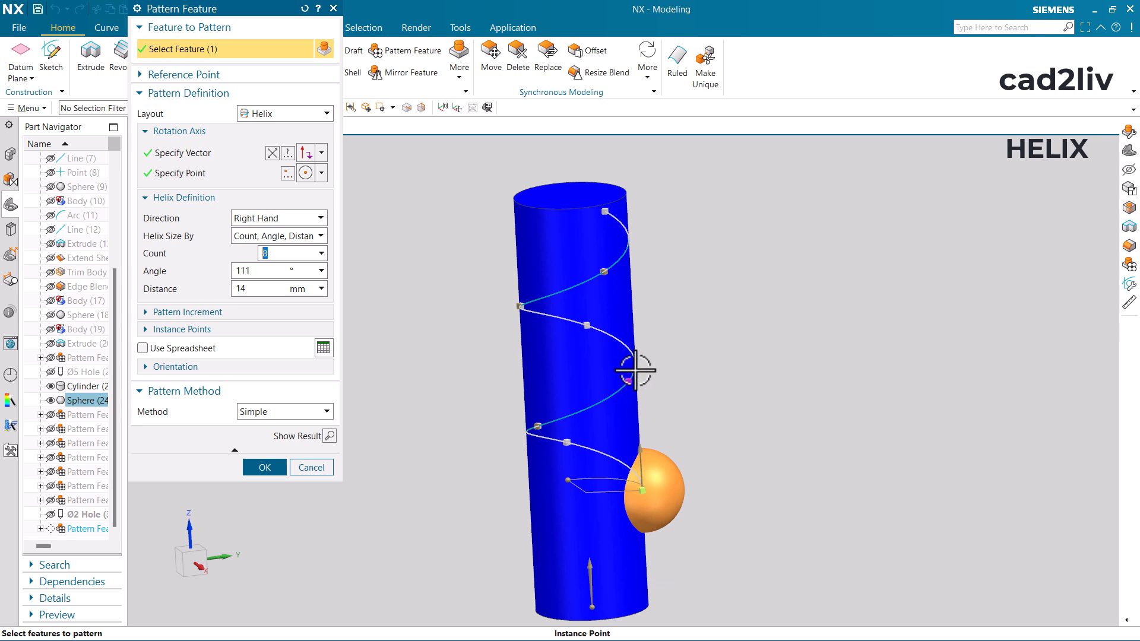
pyautogui.middleClick(635, 398)
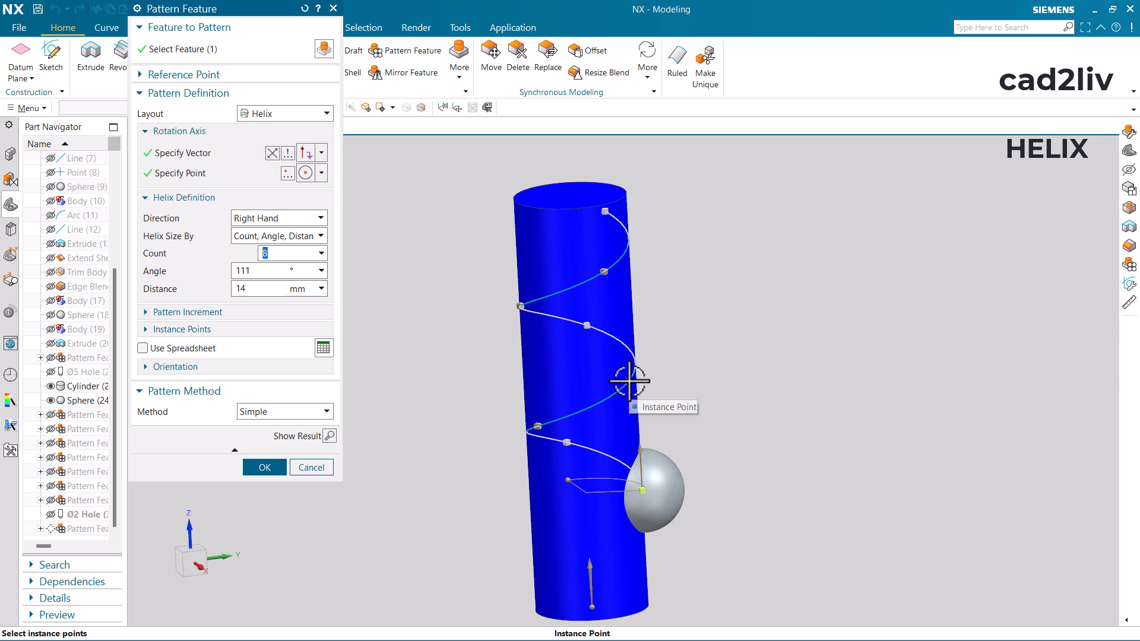
pyautogui.rightClick(629, 381)
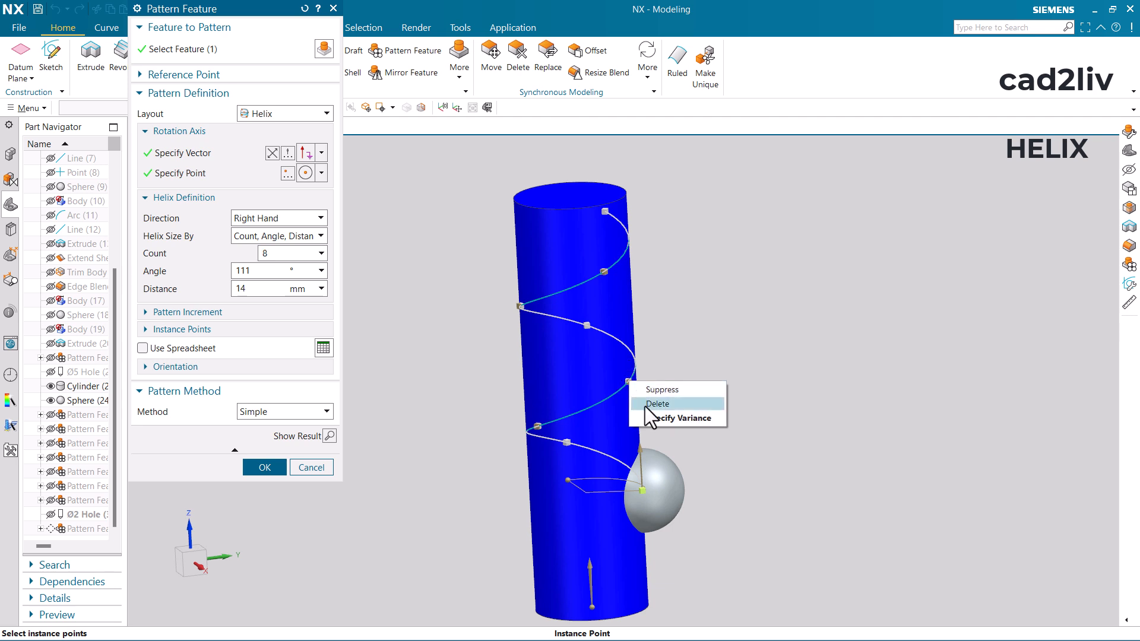
pyautogui.click(645, 404)
pyautogui.click(272, 473)
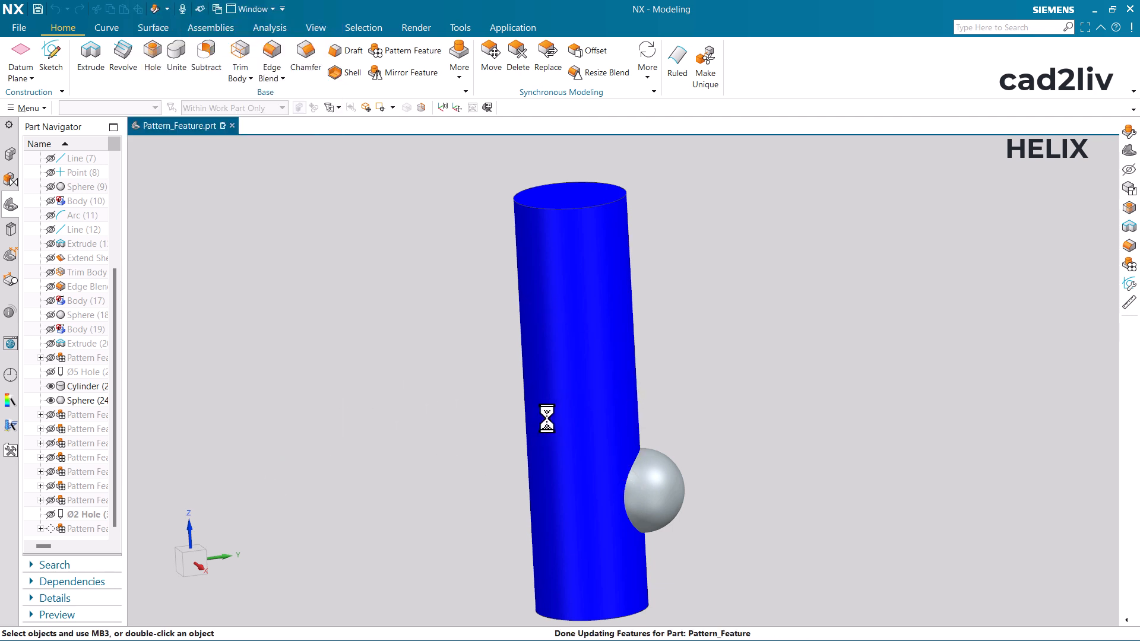
pyautogui.moveTo(579, 395); pyautogui.dragTo(534, 412, button='middle')
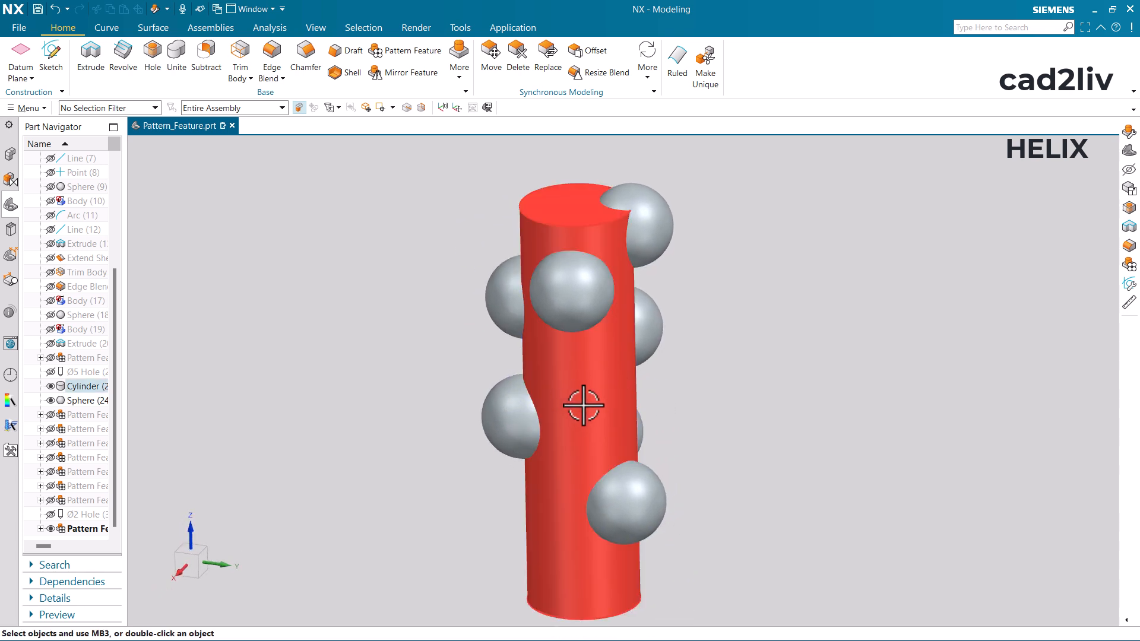
pyautogui.press('Home')
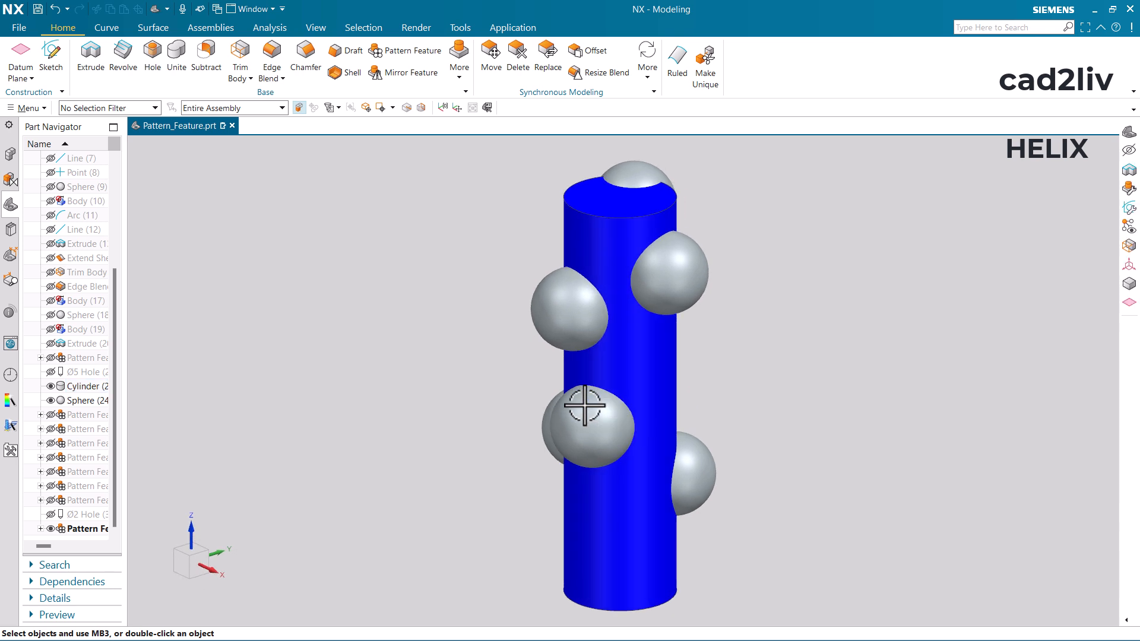
# - Turn on layers 1 to 7 alongside work layer 8 and fit all the patterned bodies in the view
pyautogui.hotkey('ctrl', 'l')
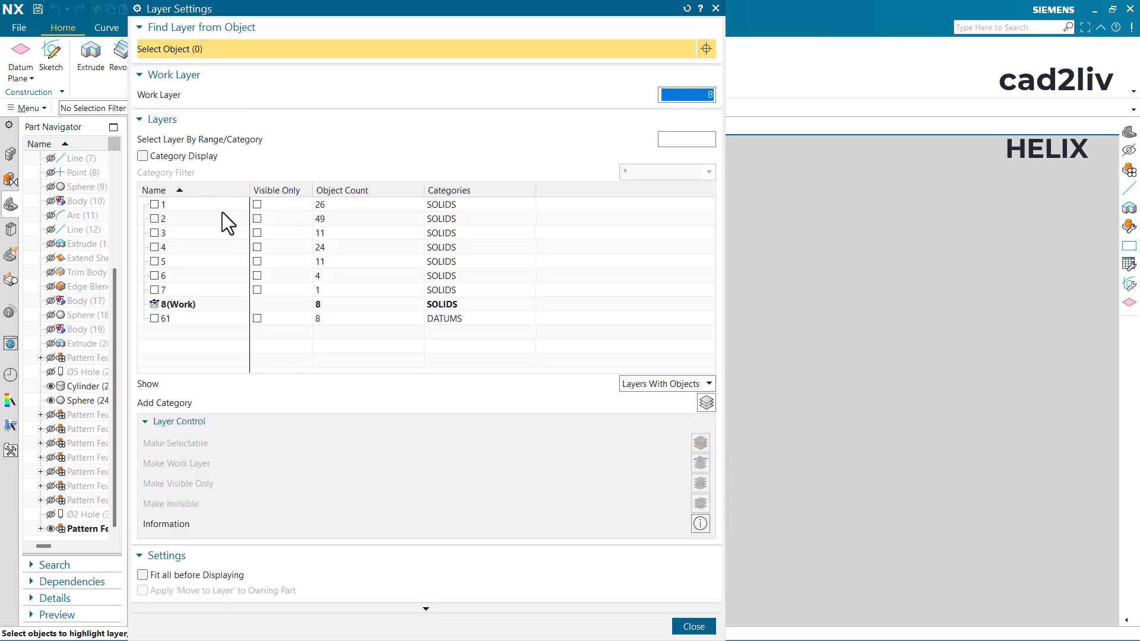
pyautogui.click(169, 287)
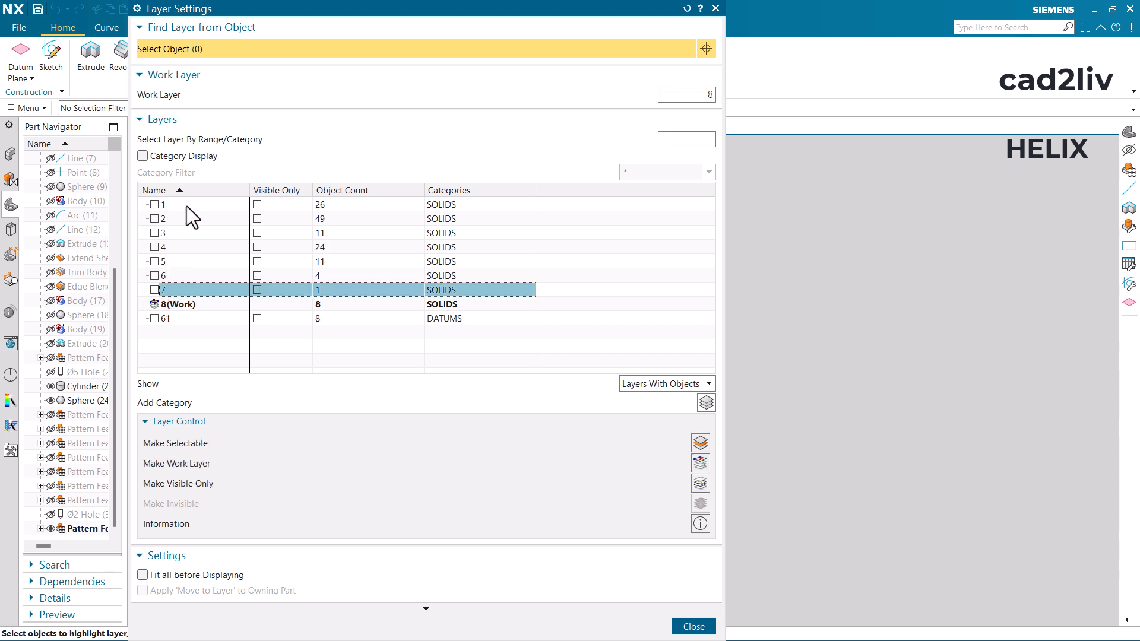
pyautogui.keyDown('shift'); pyautogui.click(152, 208); pyautogui.keyUp('shift')
pyautogui.click(155, 205)
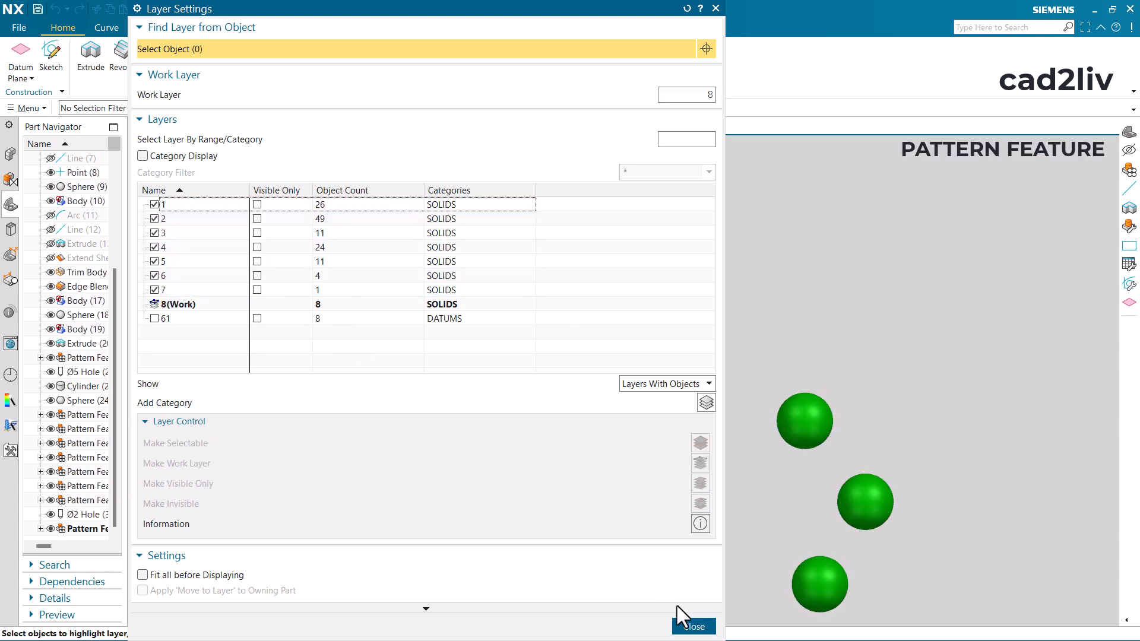
pyautogui.click(692, 626)
pyautogui.hotkey('ctrl', 'f')
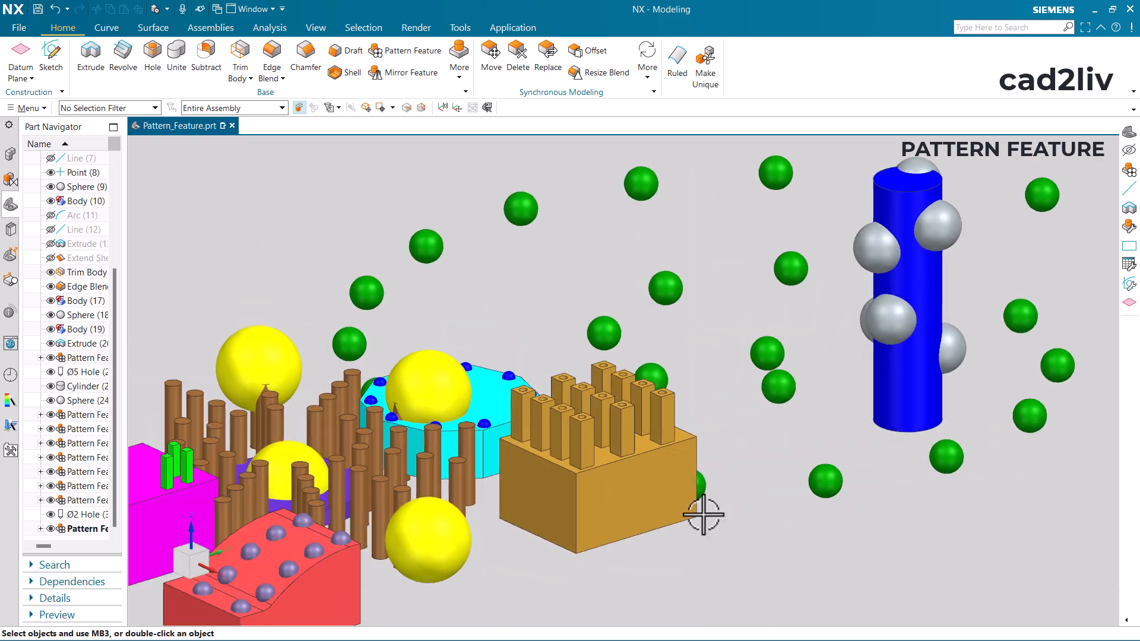
# - Examine the finished linear, circular, polygon, spiral, along, general, reference and helix patterns in a top view
pyautogui.moveTo(674, 430); pyautogui.dragTo(648, 499, button='middle')
pyautogui.scroll(-2, 649, 499)
pyautogui.press('F8')
pyautogui.scroll(-3, 597, 523)
pyautogui.scroll(2, 679, 356)
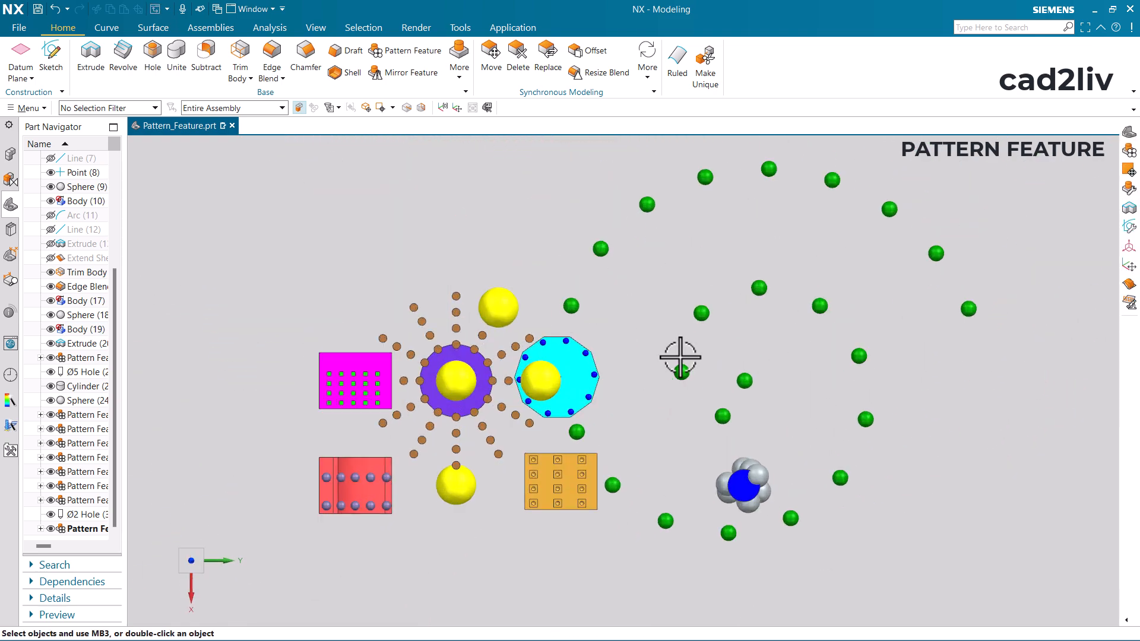
pyautogui.scroll(-2, 649, 348)
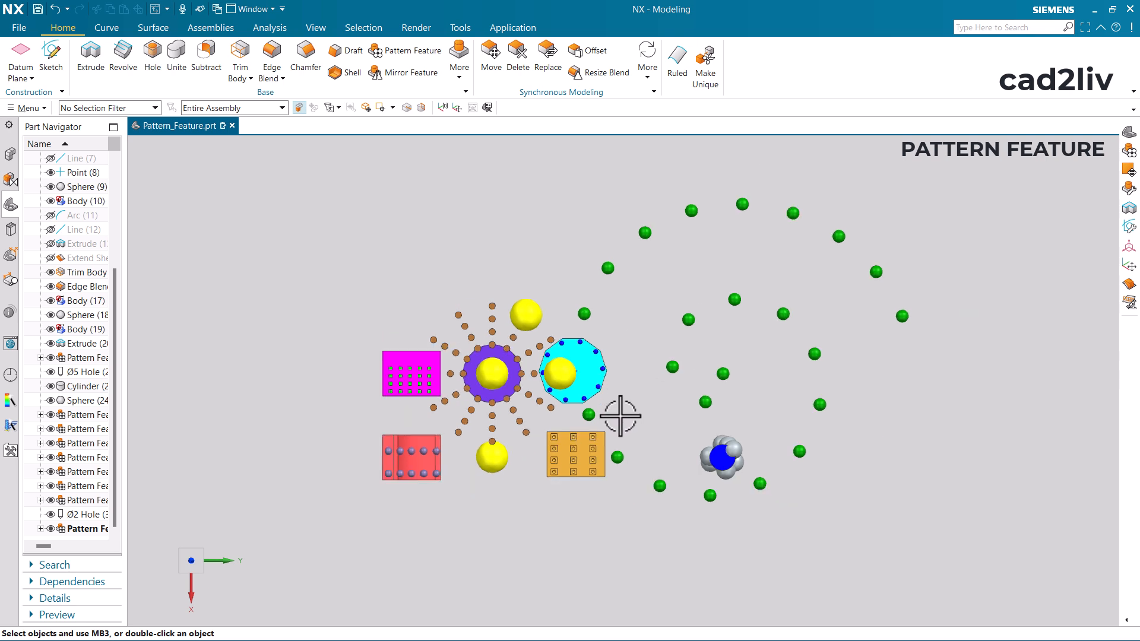
pyautogui.scroll(2, 618, 412)
pyautogui.scroll(-1, 618, 412)
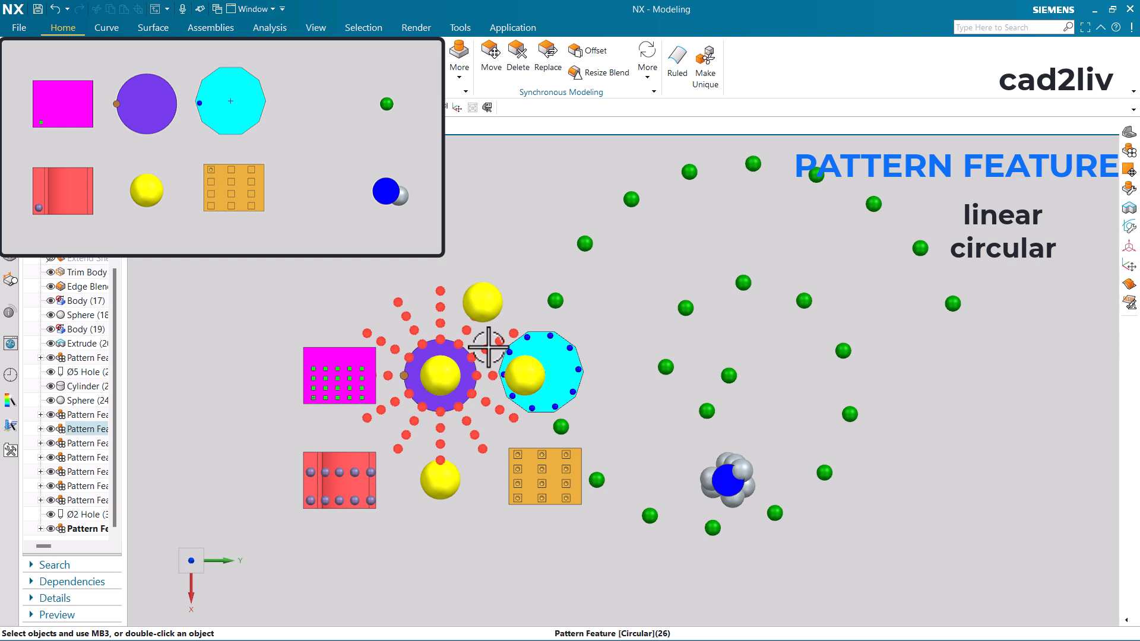
pyautogui.scroll(-2, 488, 347)
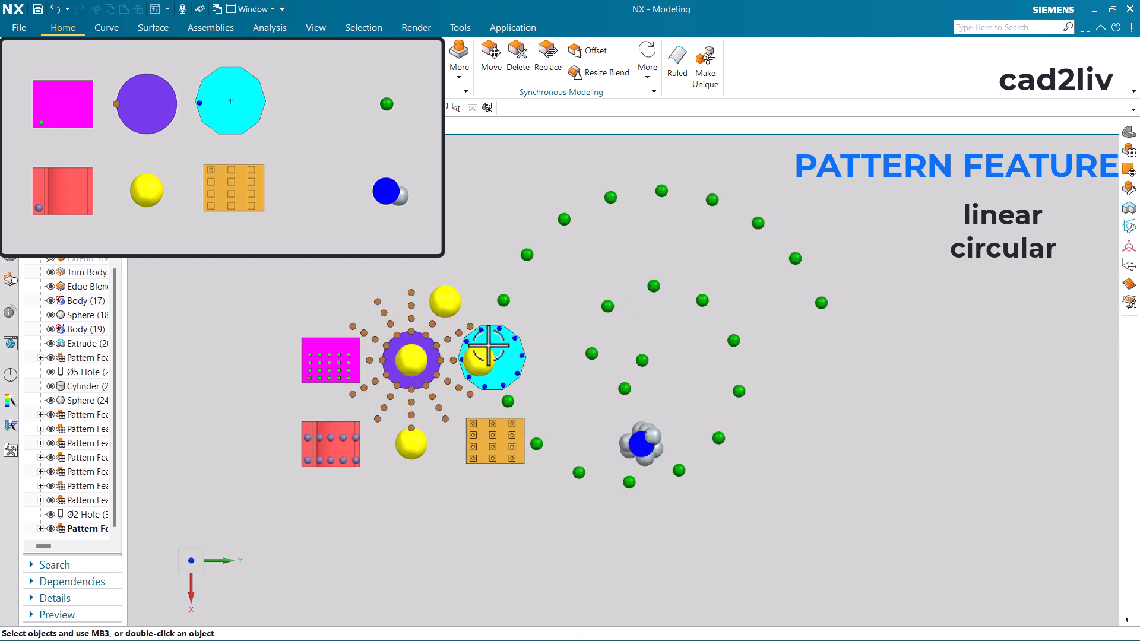
pyautogui.scroll(2, 488, 347)
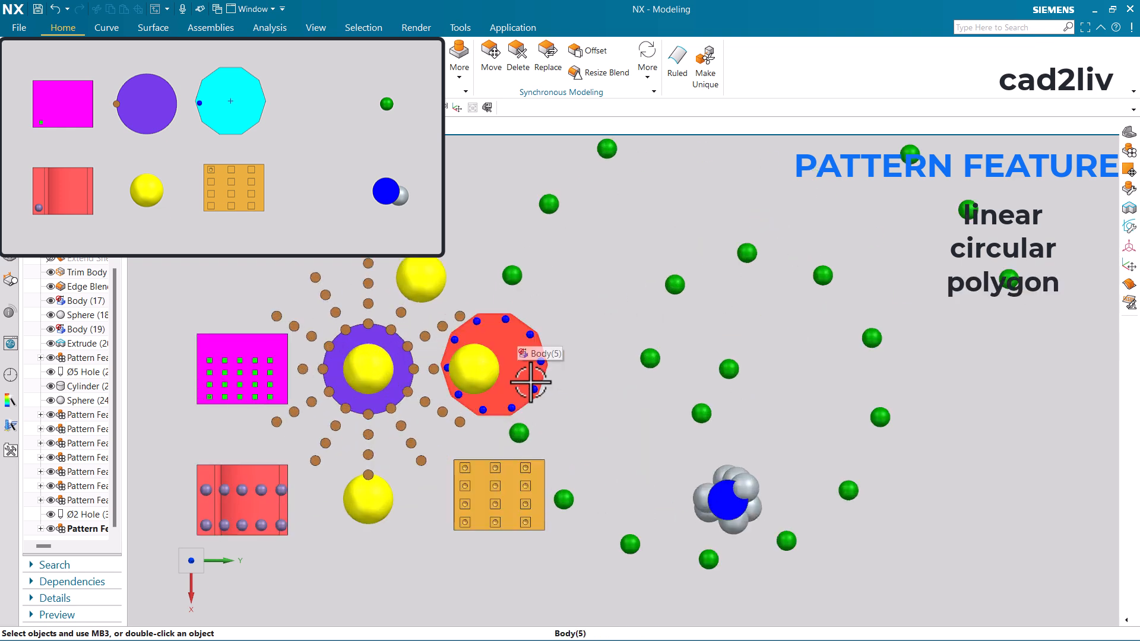
pyautogui.scroll(-1, 526, 381)
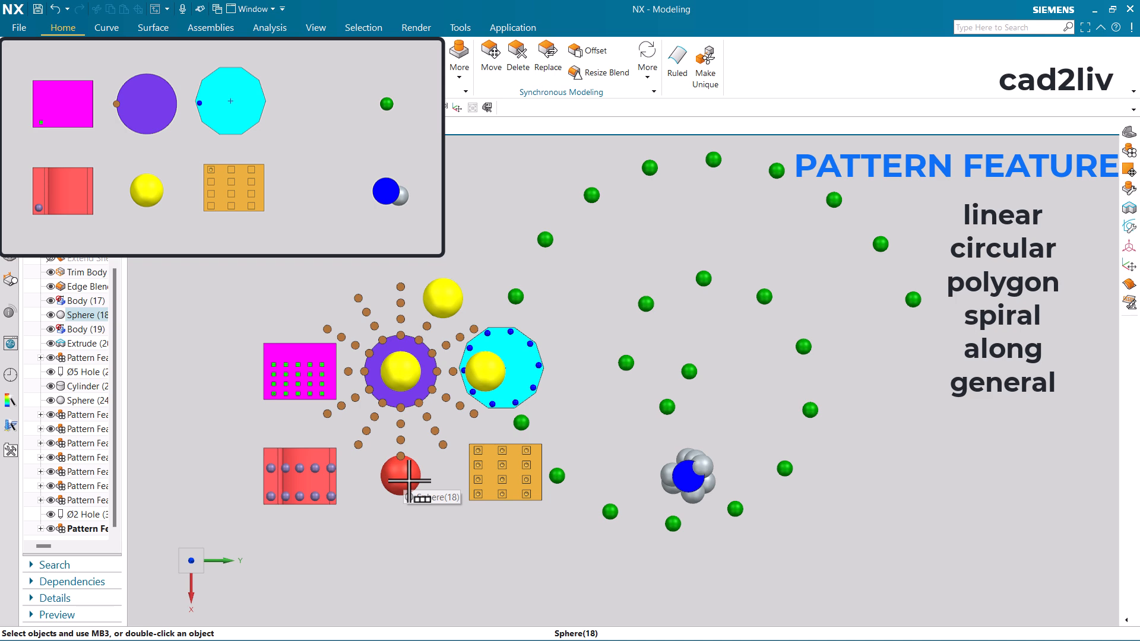
pyautogui.scroll(8, 502, 486)
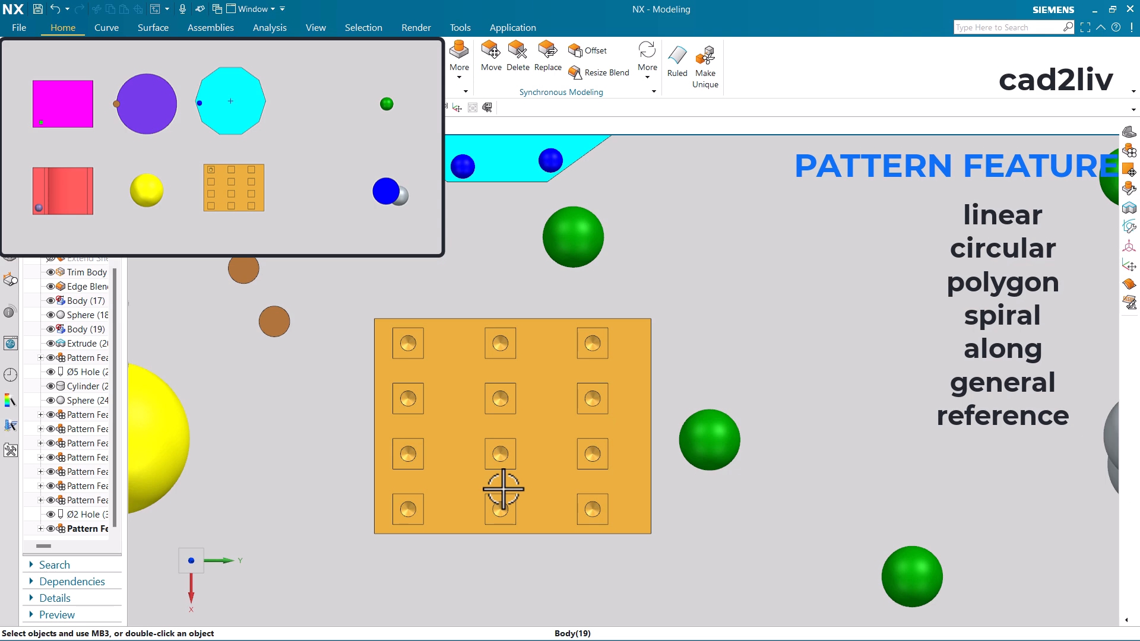
pyautogui.scroll(-3, 502, 488)
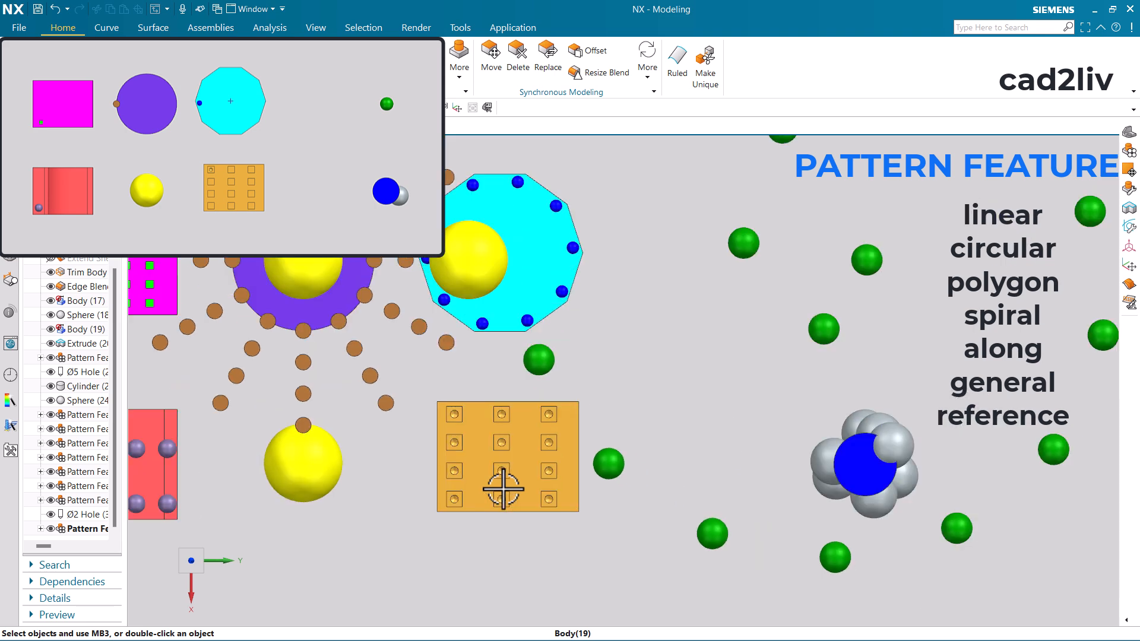
pyautogui.scroll(-2, 502, 488)
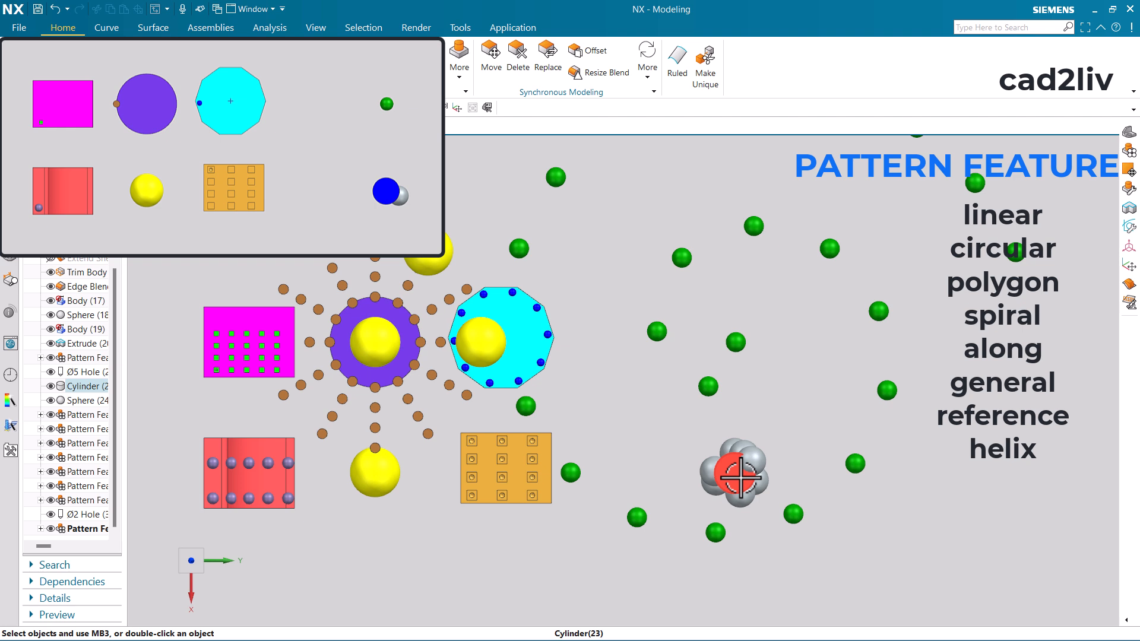
pyautogui.hotkey('ctrl', 'f')
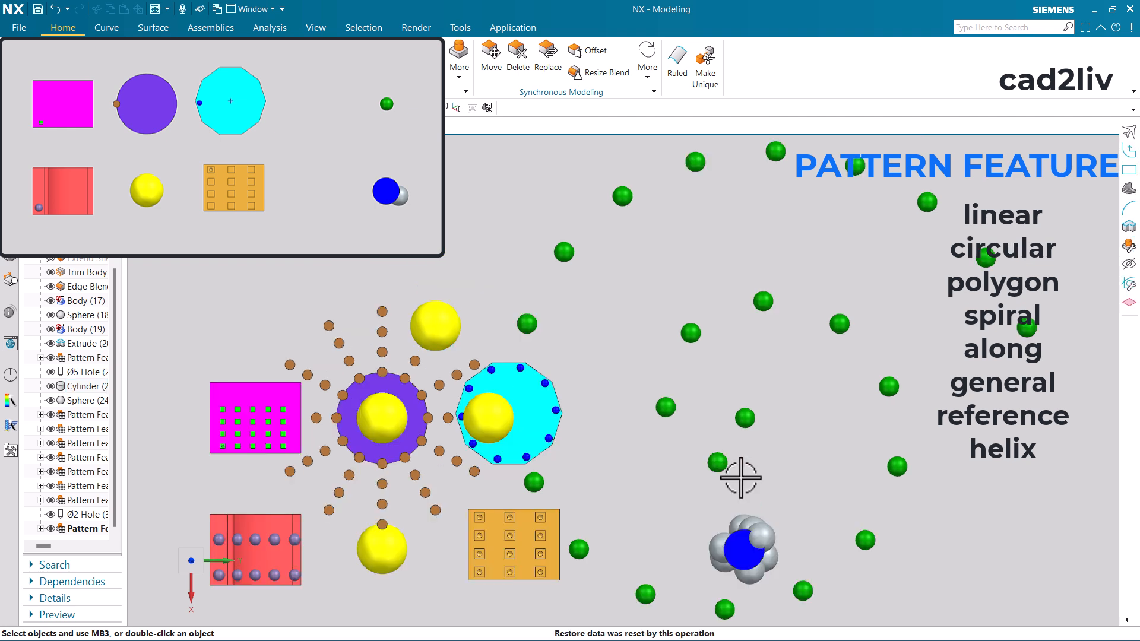